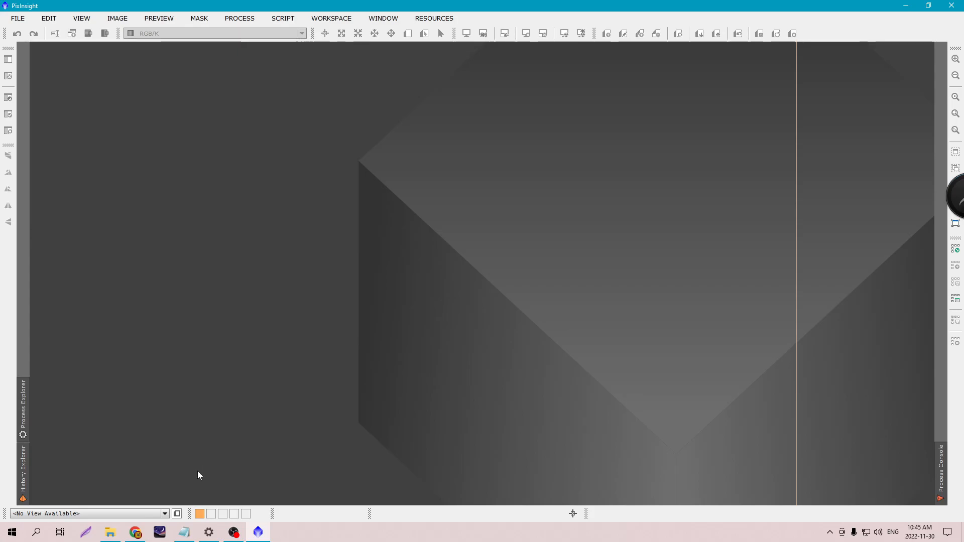
- Switch to the browser to view the "Pixinsight Part 3 Sub-frames selector" video page, and return to PixInsight
left_click(136, 533)
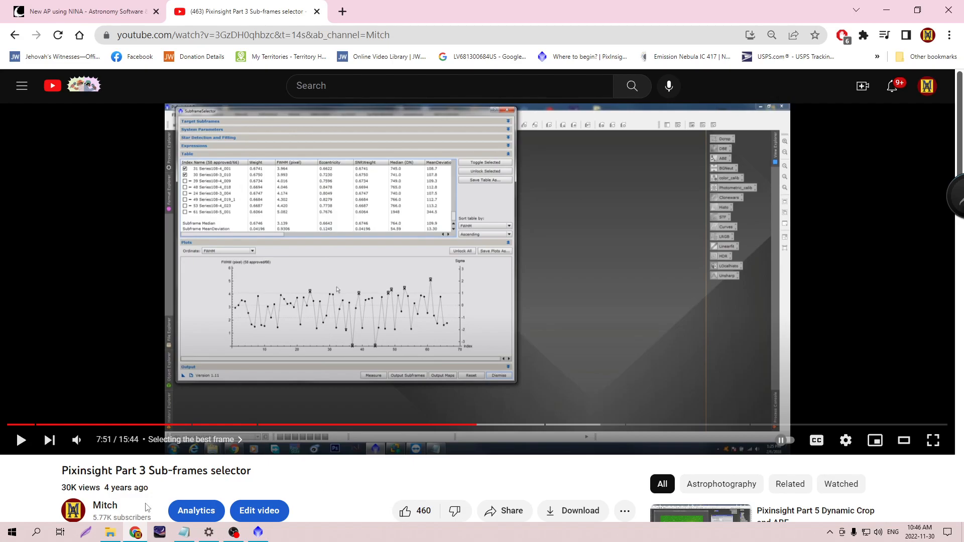
left_click(138, 536)
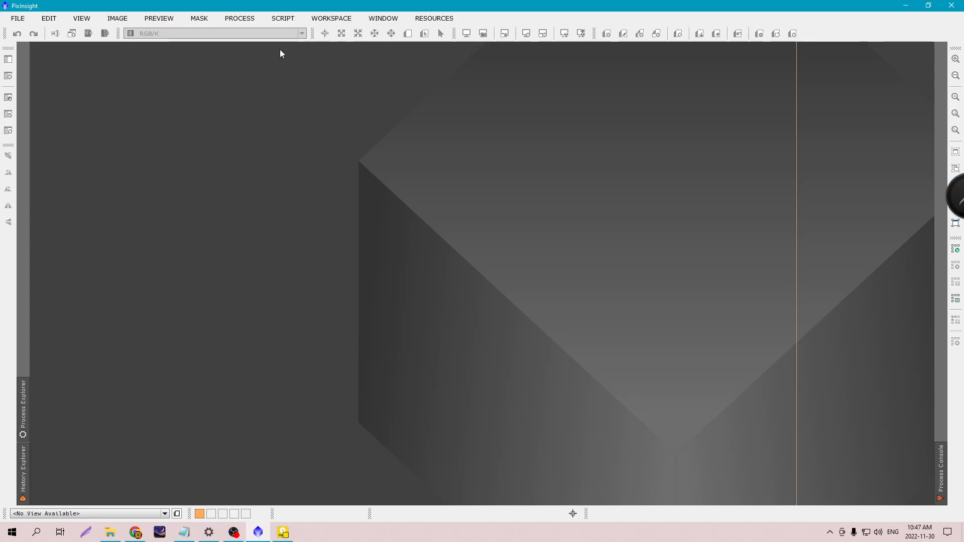
- Open the SubframeSelector process from the ImageInspection category
left_click(239, 18)
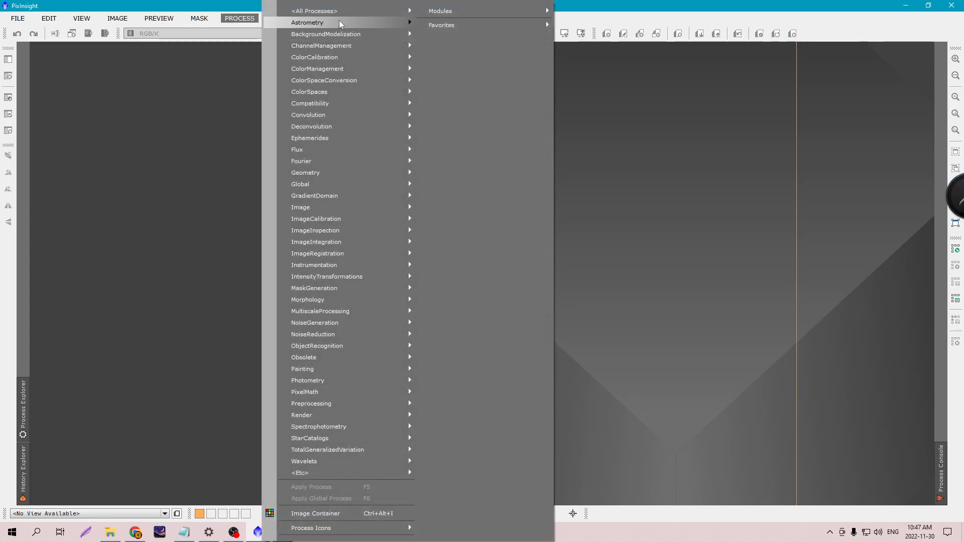
mouse_move(339, 11)
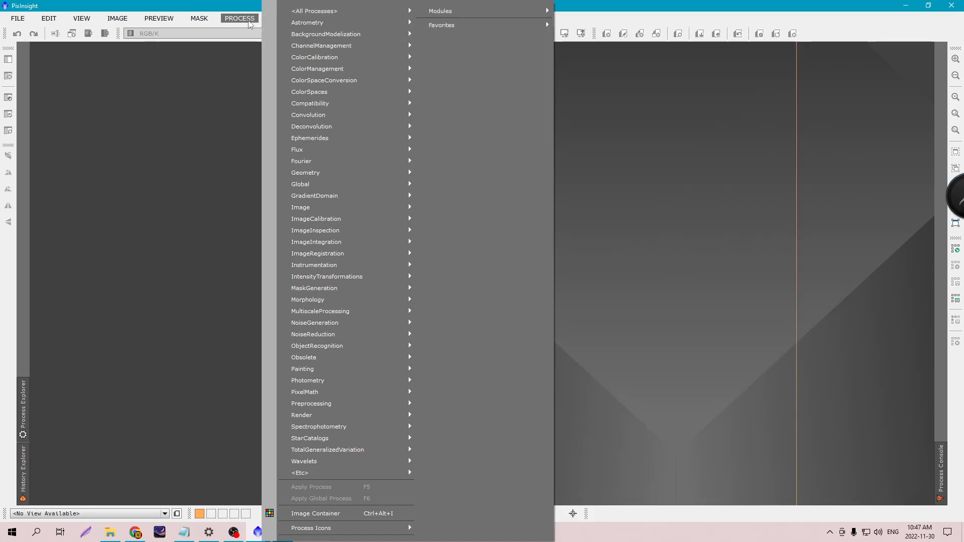
mouse_move(353, 237)
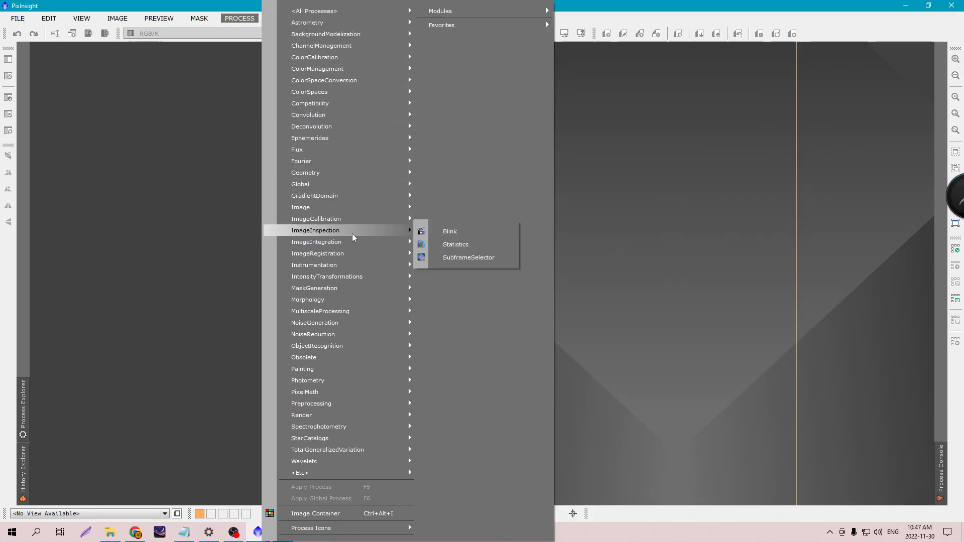
left_click(455, 258)
- Spread the Measurements, Expressions and main SubframeSelector windows over the workspace, and hide the Process Console
left_click_drag(434, 60, 418, 58)
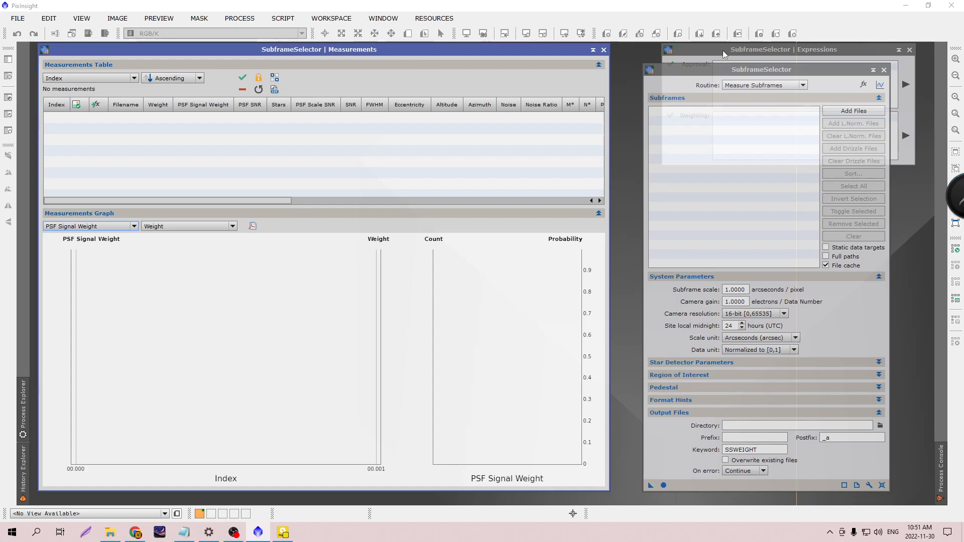
left_click_drag(718, 71, 459, 65)
left_click_drag(714, 54, 142, 257)
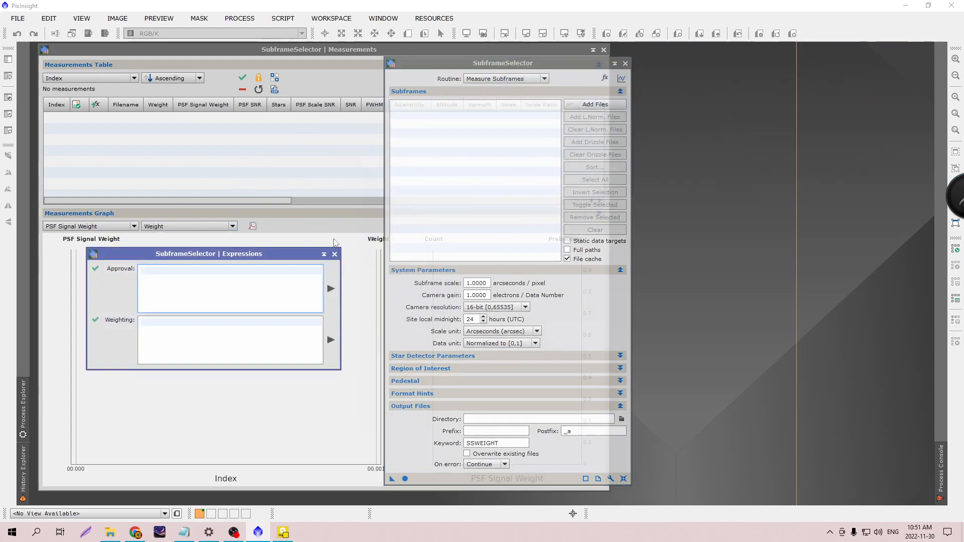
left_click(528, 64)
left_click_drag(528, 64, 556, 62)
left_click_drag(584, 61, 528, 62)
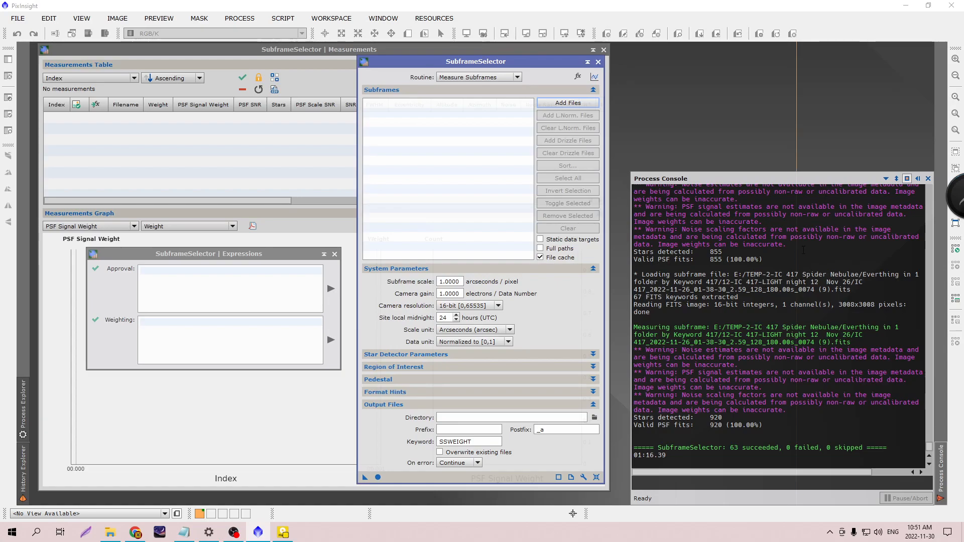
left_click(907, 180)
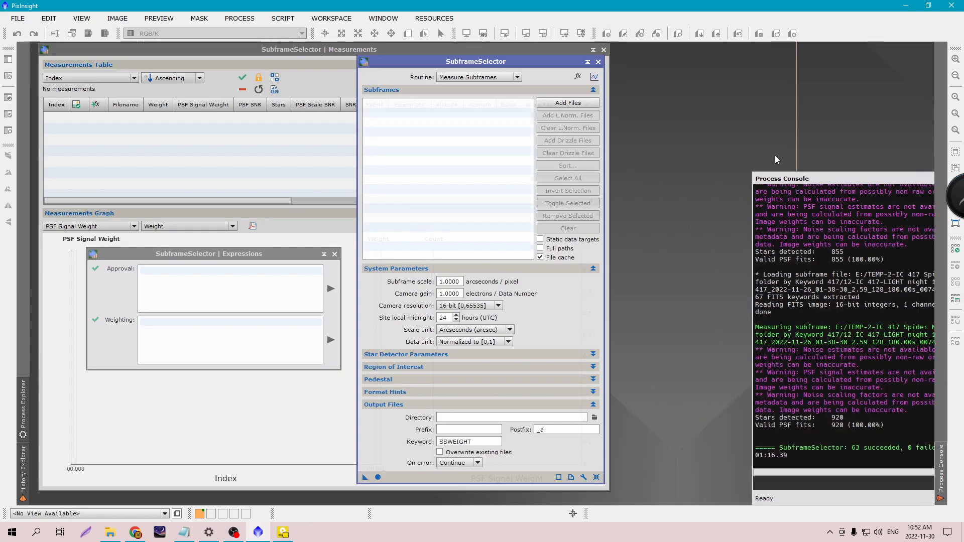
left_click_drag(520, 64, 589, 62)
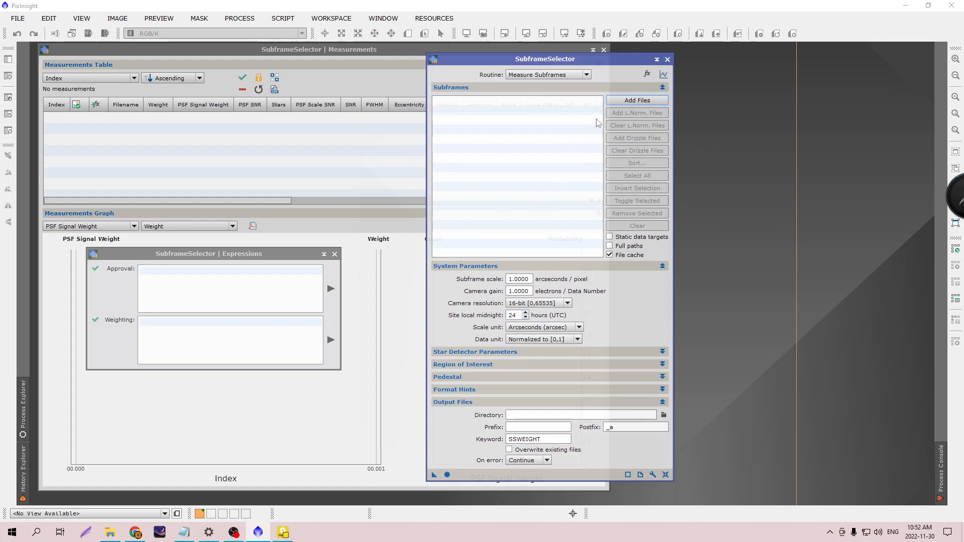
- Add all the IC 417 FITS frames from the "12-IC 417-LIGHT night 12 Nov 26" folder to the subframes list
left_click(644, 101)
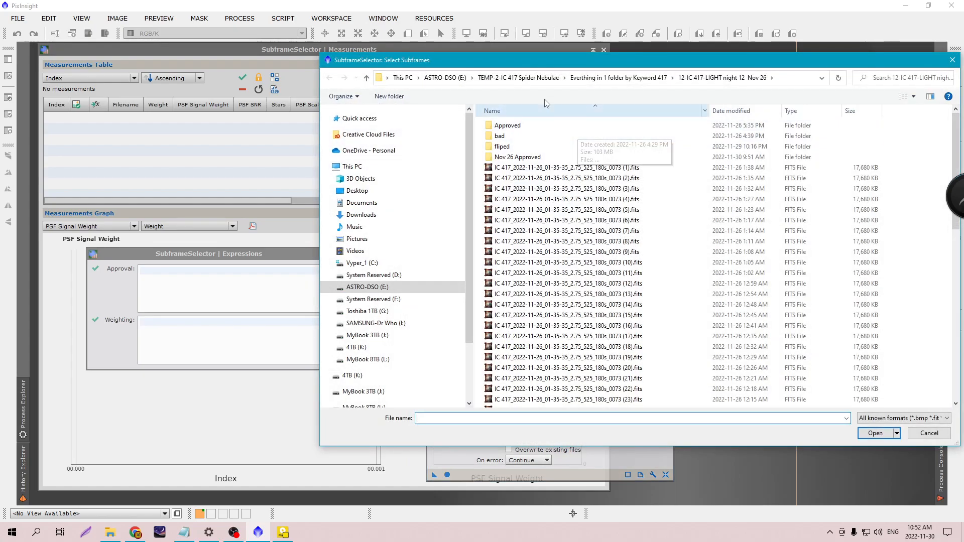
left_click_drag(547, 69, 346, 70)
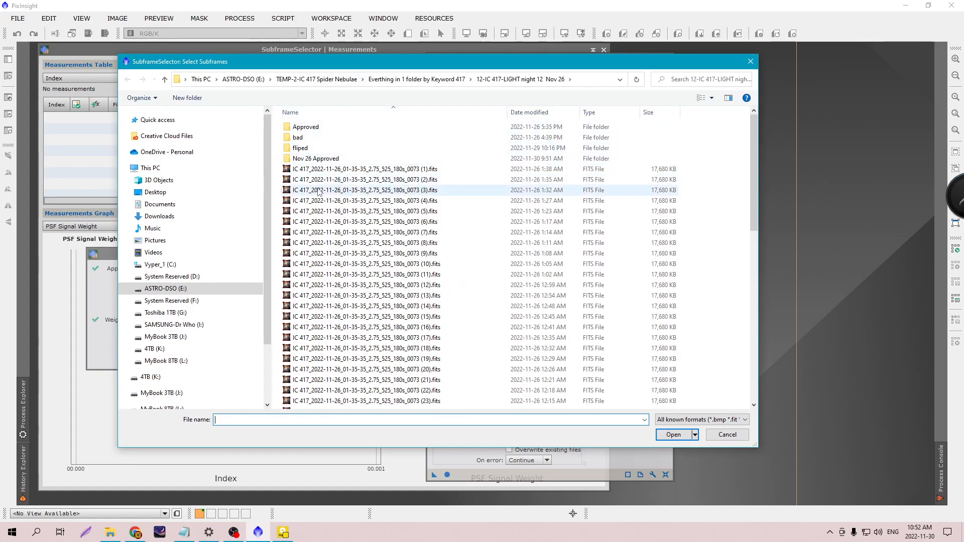
key("ctrl+a")
left_click(672, 435)
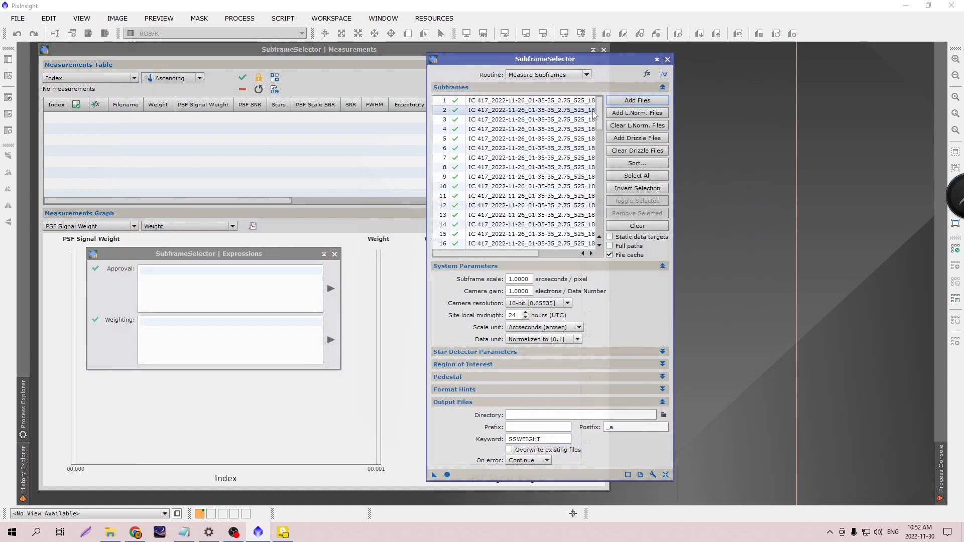
- Reposition the main SubframeSelector window and place the Expressions window beside it, off the Measurements graph
mouse_move(600, 108)
left_mouse_down()
mouse_move(612, 222)
mouse_move(600, 118)
left_mouse_up()
left_click_drag(571, 57, 603, 58)
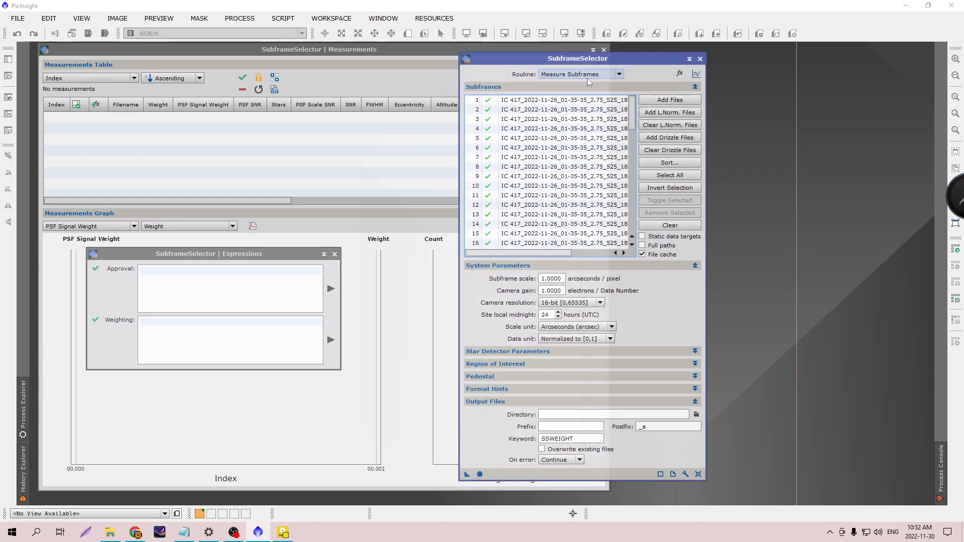
left_click_drag(595, 59, 602, 49)
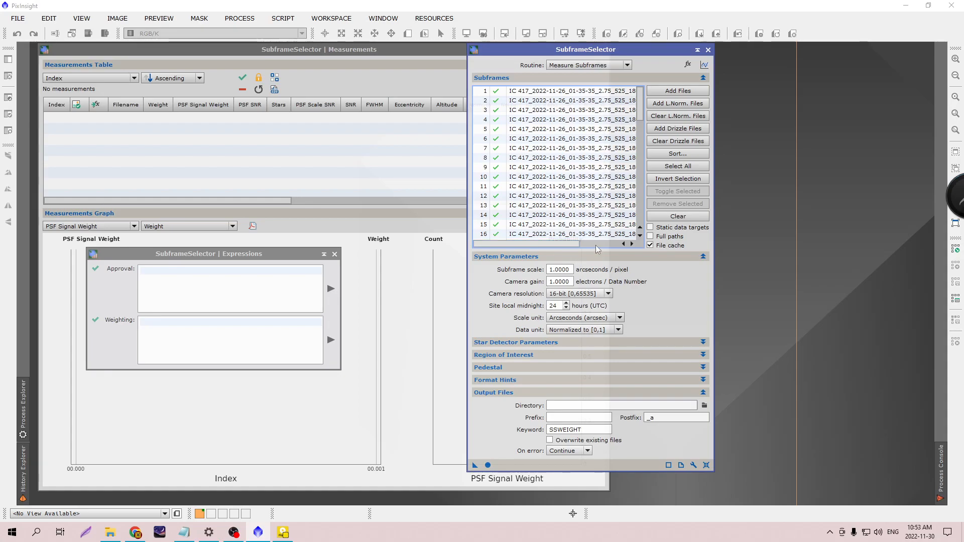
left_click_drag(234, 254, 869, 50)
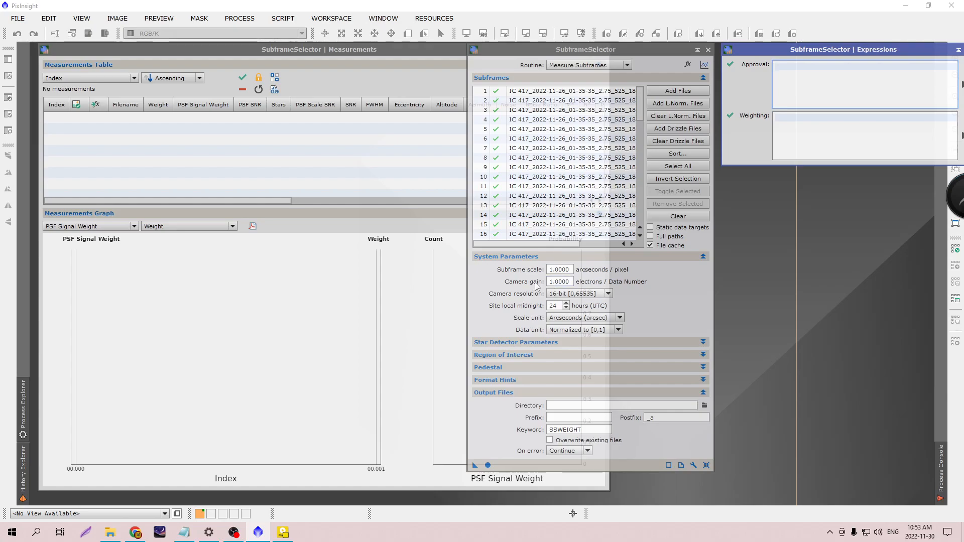
- Switch to the Notepad notes, insert a space before "Telescope Focal Length" and move the ZWO533MC line up beneath the formula
key("alt+Tab")
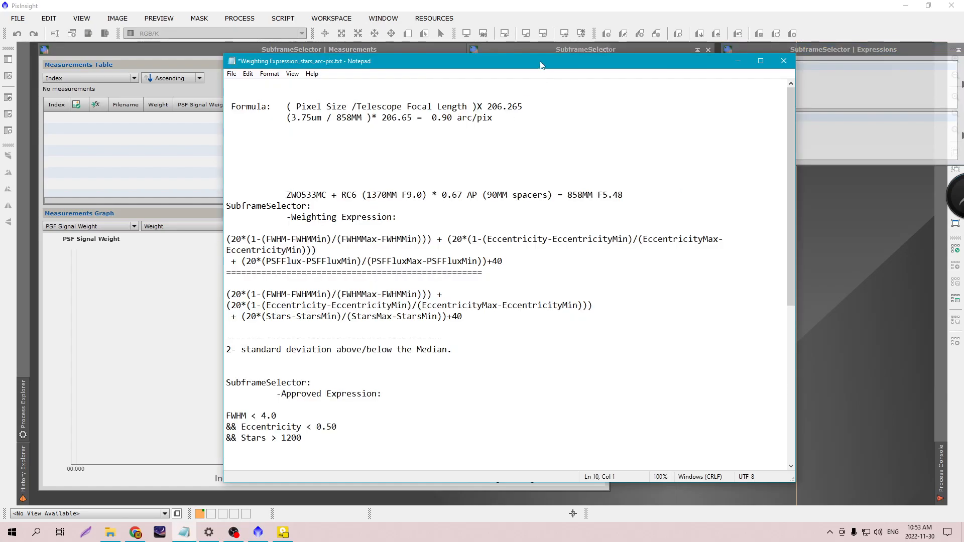
left_click_drag(520, 59, 533, 52)
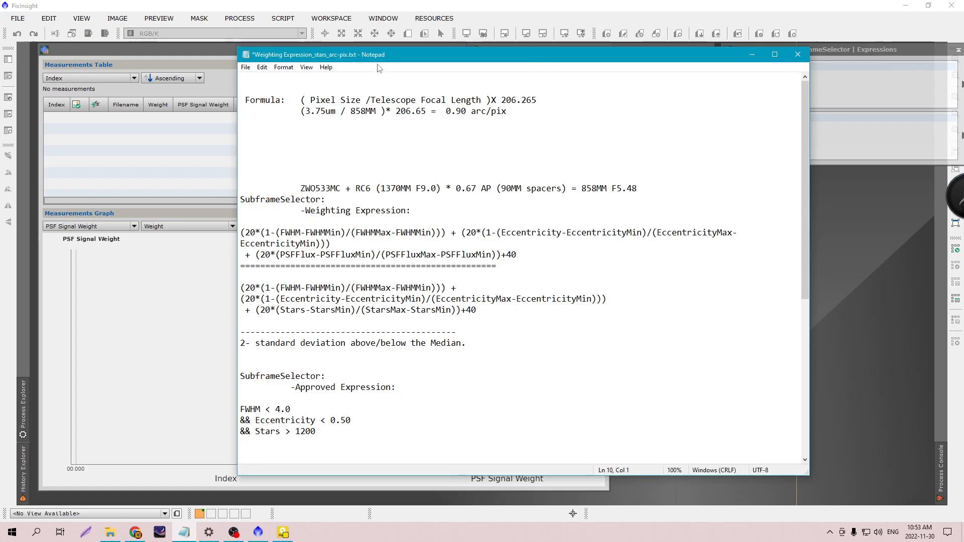
mouse_move(386, 58)
left_mouse_down()
mouse_move(415, 383)
mouse_move(374, 66)
left_mouse_up()
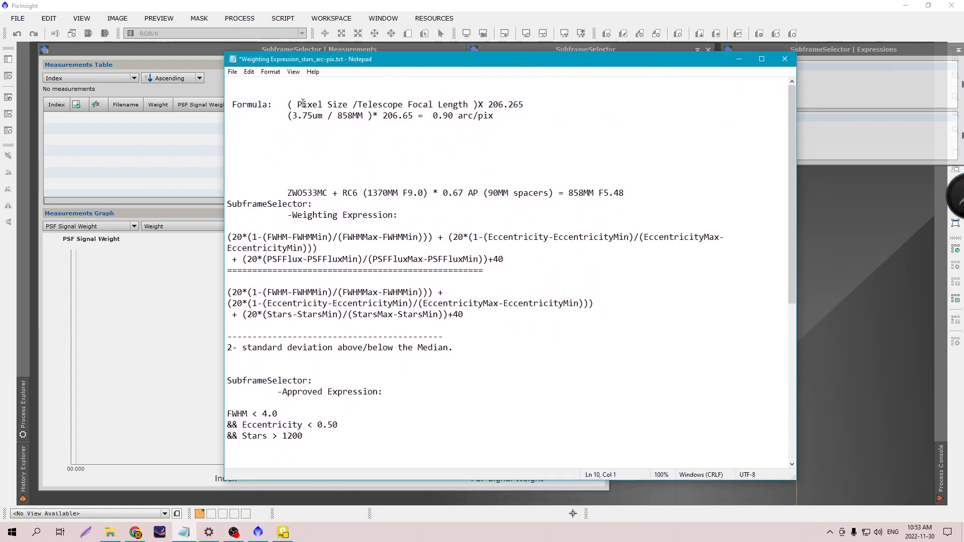
left_click(358, 104)
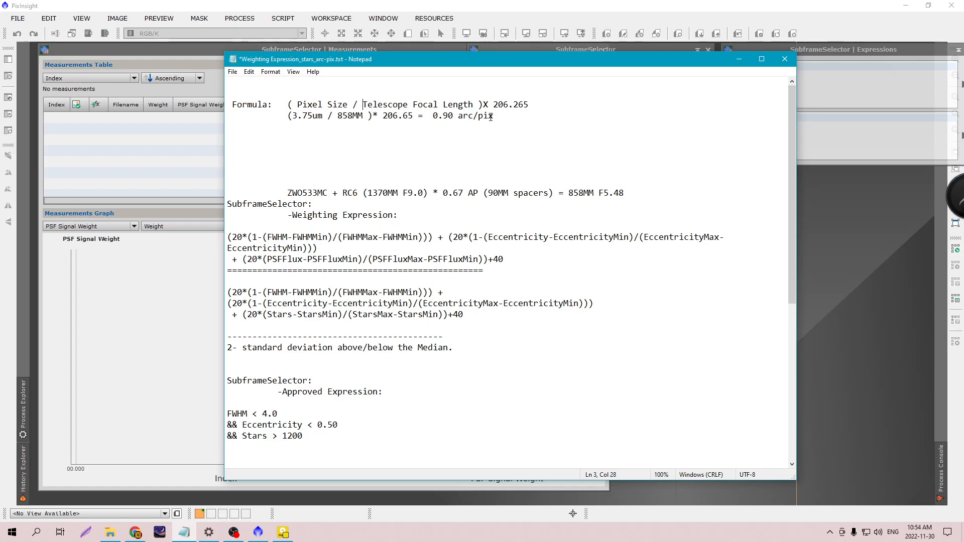
left_click(529, 115)
key("Up")
key("End")
key("ctrl+z")
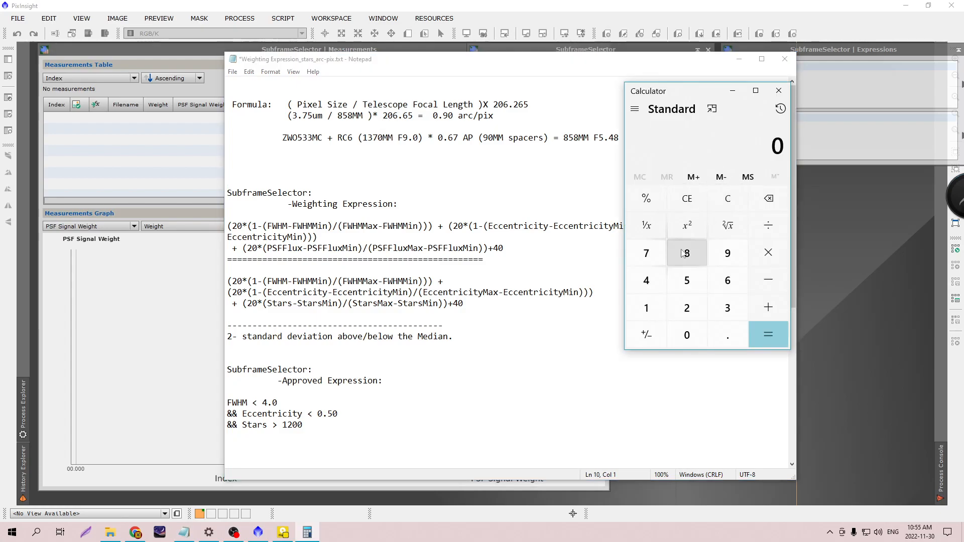
- Divide the pixel size 3.75 by the focal length 858 in Calculator
left_click(729, 304)
left_click(731, 329)
left_click(666, 262)
left_click(685, 280)
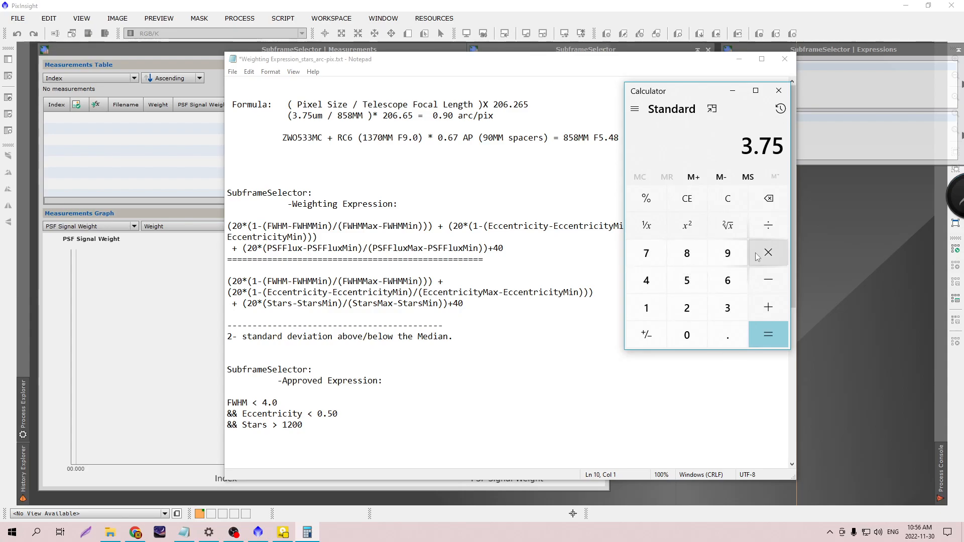
left_click(769, 228)
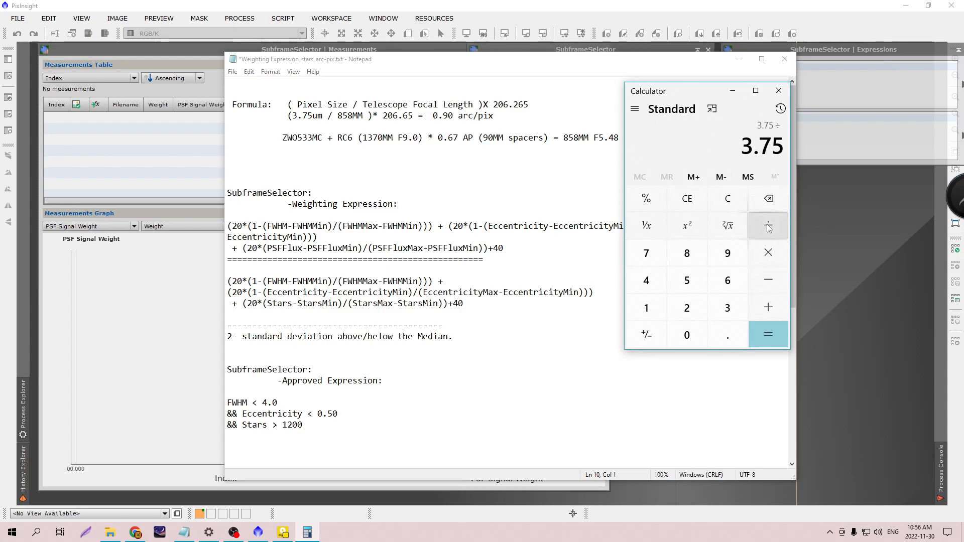
left_click(692, 258)
left_click(687, 281)
left_click(692, 257)
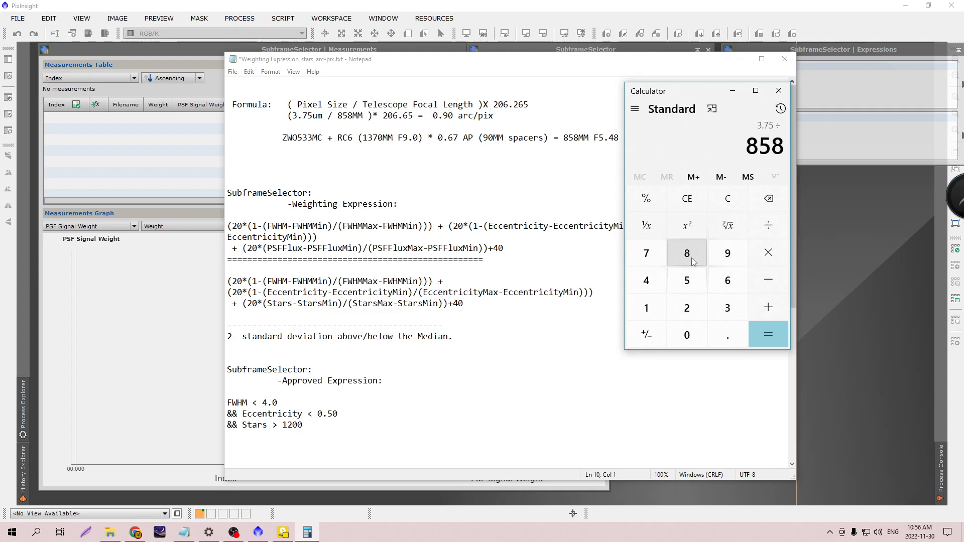
left_click(764, 333)
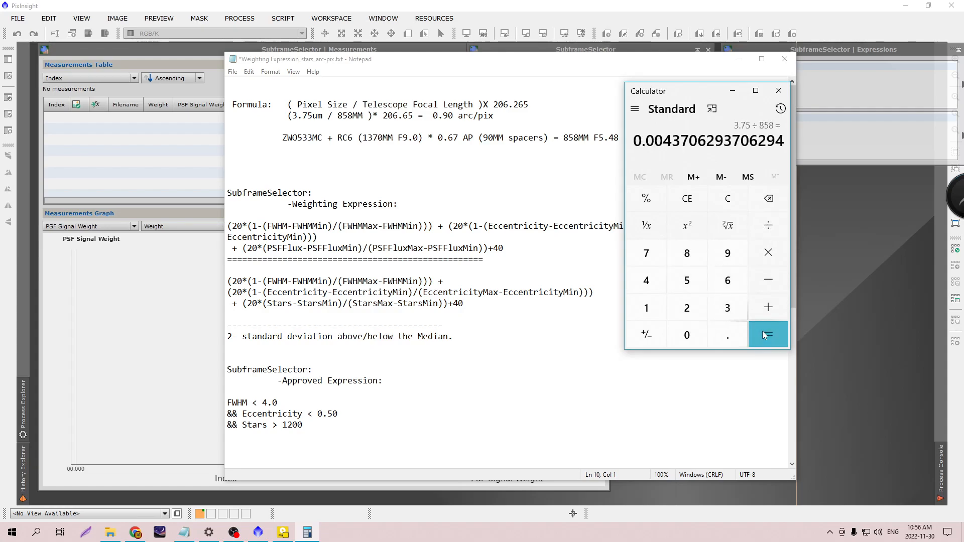
- Multiply the quotient by 206.65 to get the arcseconds per pixel, and close Calculator
left_click(768, 258)
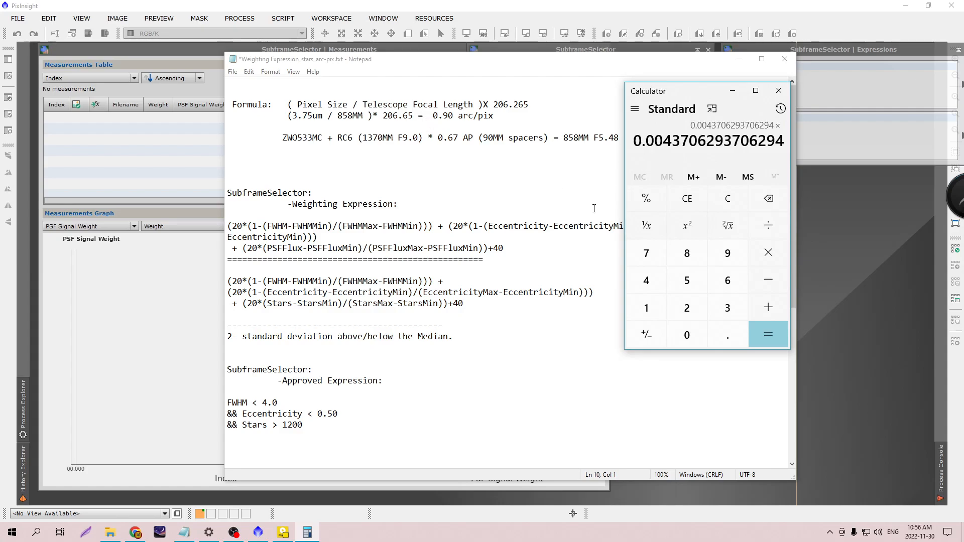
left_click(687, 308)
left_click(686, 334)
left_click(723, 288)
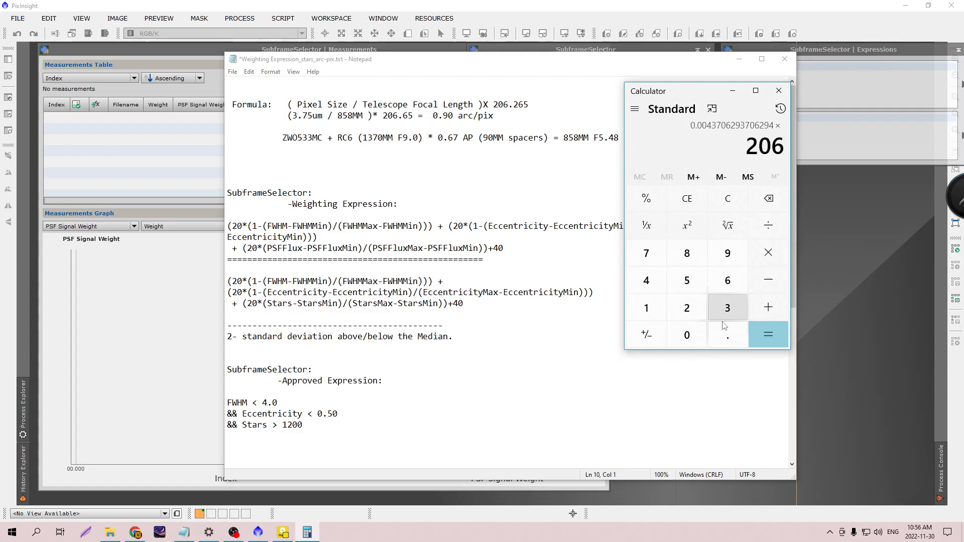
left_click(725, 334)
left_click(727, 282)
left_click(697, 281)
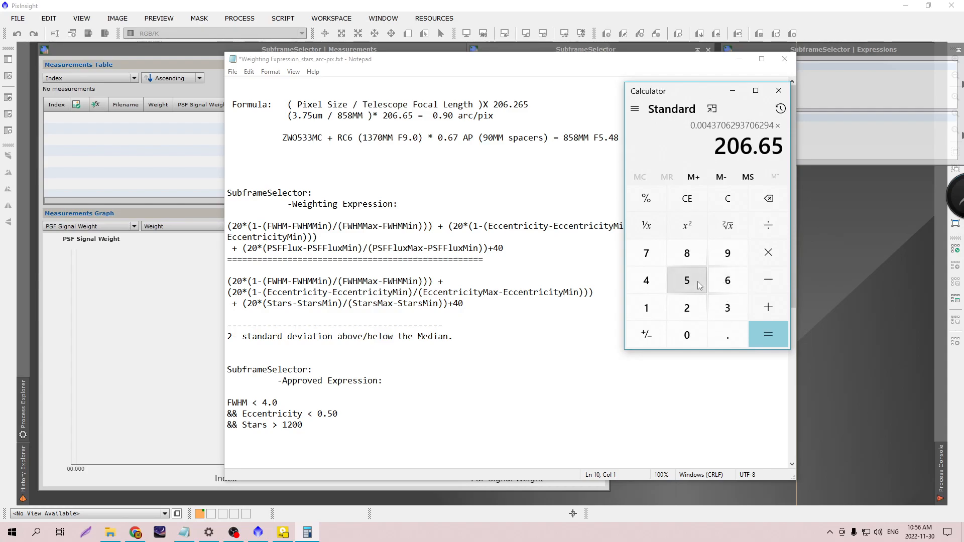
left_click(768, 334)
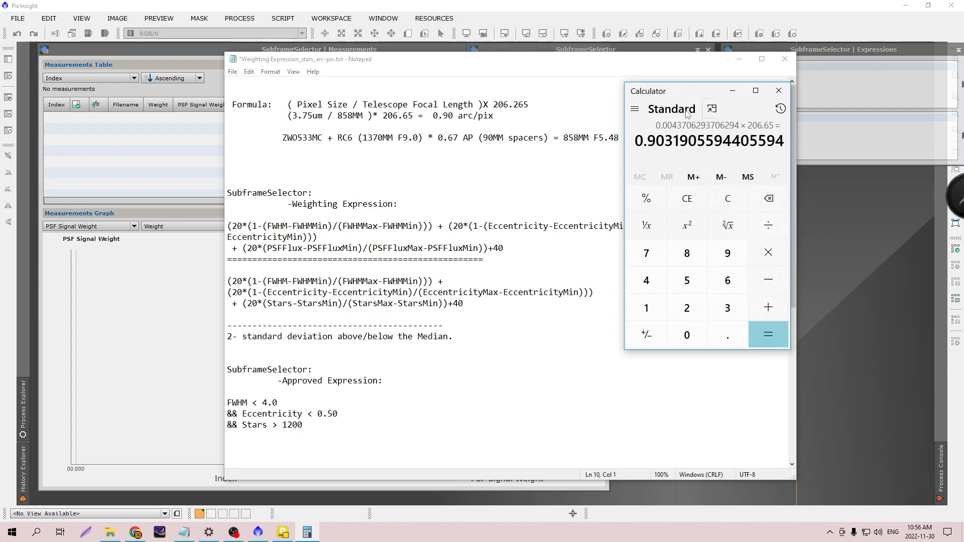
left_click_drag(682, 96, 437, 105)
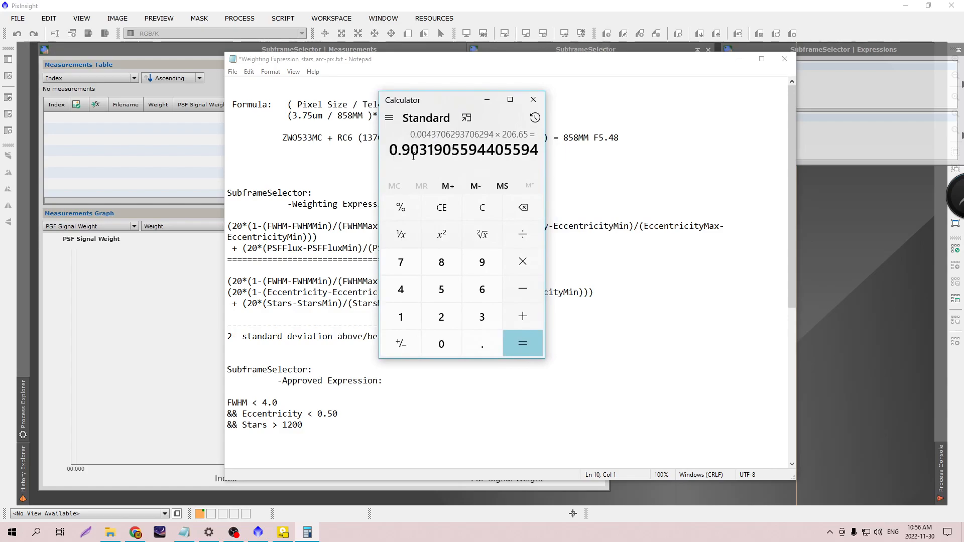
left_click(532, 102)
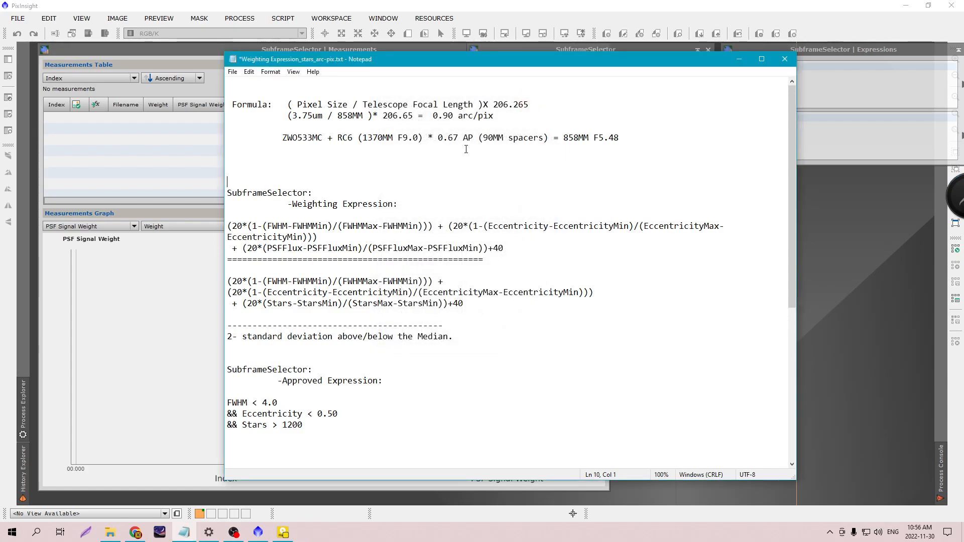
- Minimize the notes and set SubframeSelector's subframe scale to 0.90 arcseconds per pixel
left_click_drag(502, 64, 307, 55)
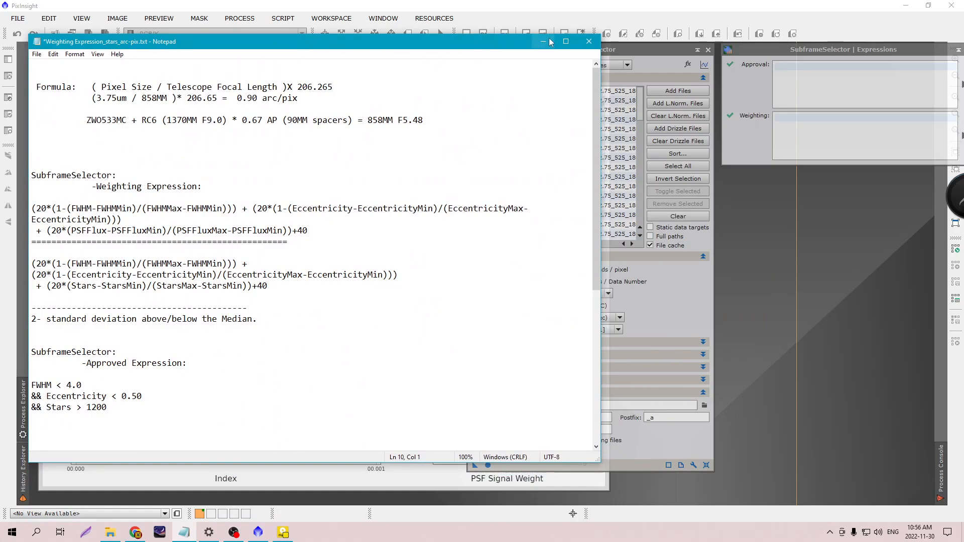
left_click(544, 42)
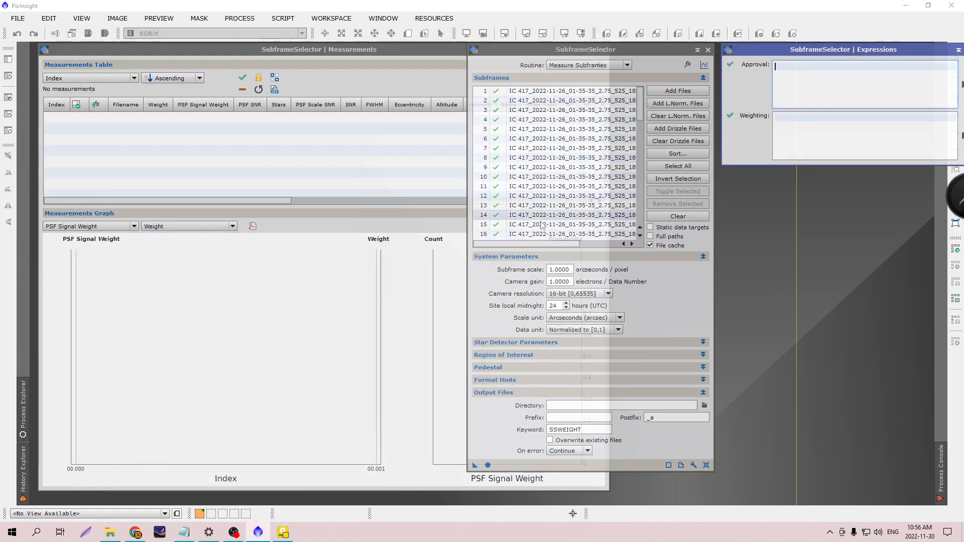
left_click(573, 270)
key("BackSpace")
key("BackSpace")
key("BackSpace")
key("BackSpace")
key("BackSpace")
key("BackSpace")
type("0.90")
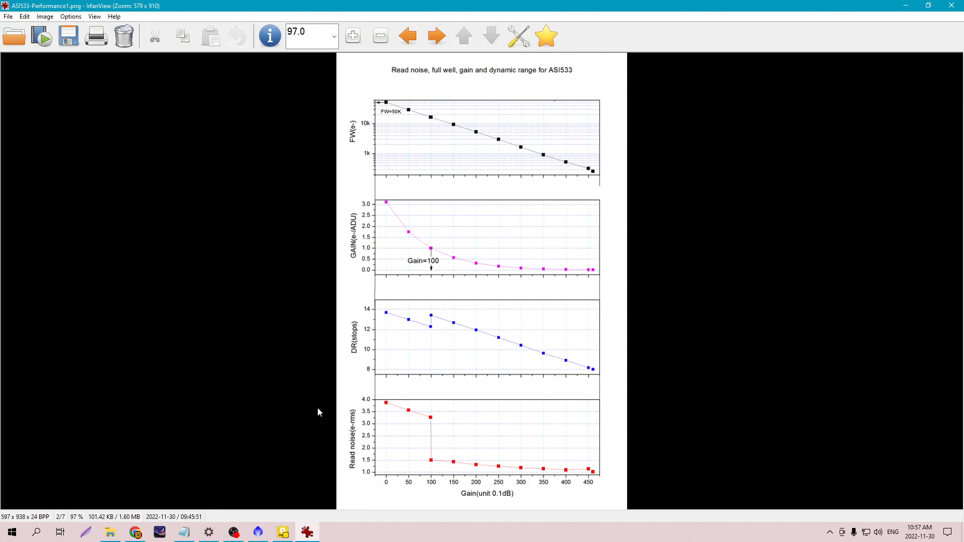
- Return to PixInsight from the ASI533 performance chart in IrfanView
left_click(259, 531)
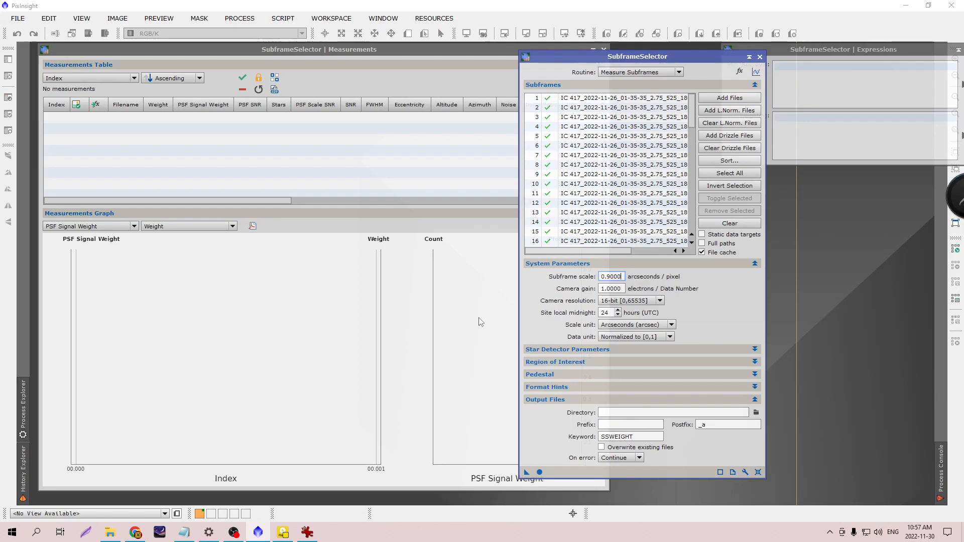
- Consult the gain curve in the ASI533 performance chart in IrfanView, and return to PixInsight
left_click_drag(567, 64, 678, 56)
left_click(307, 532)
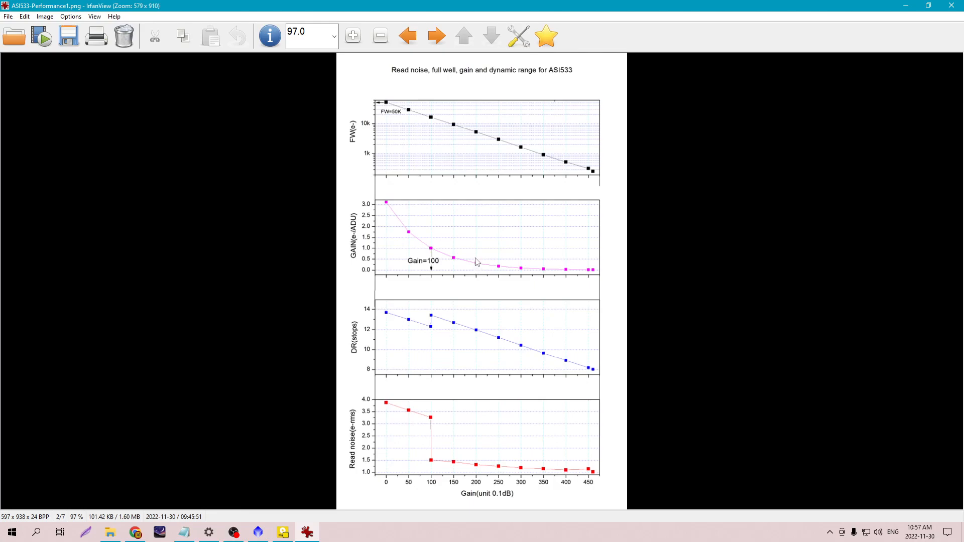
key("alt+Tab")
- Open an IC 417 light frame and display its FITS header down to the gain and telescope keywords
left_click_drag(196, 51, 437, 58)
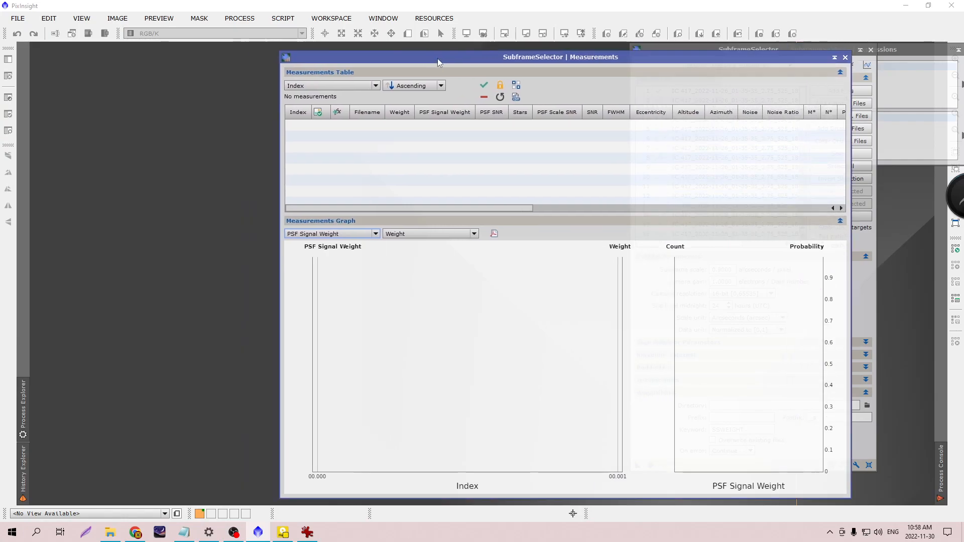
double_click(97, 121)
double_click(240, 171)
key("alt+f")
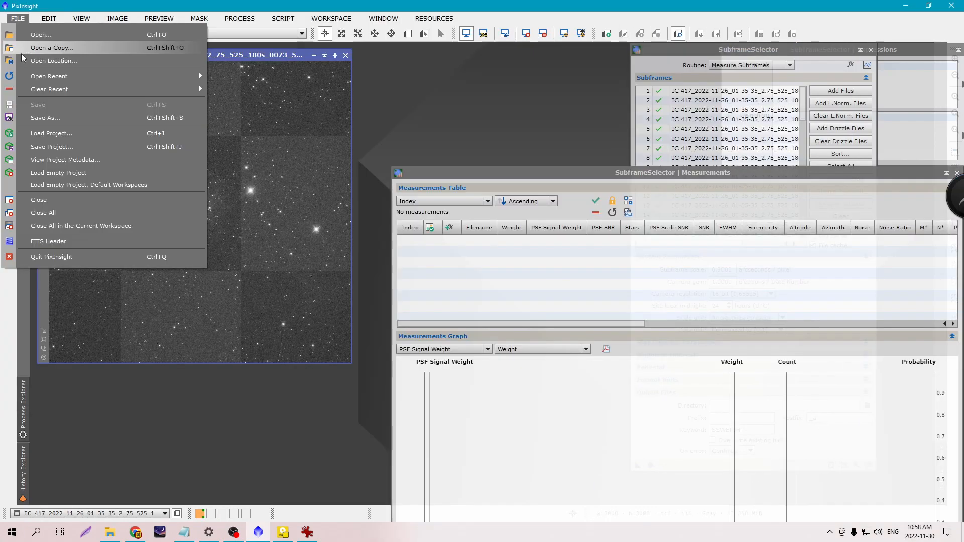
left_click(65, 239)
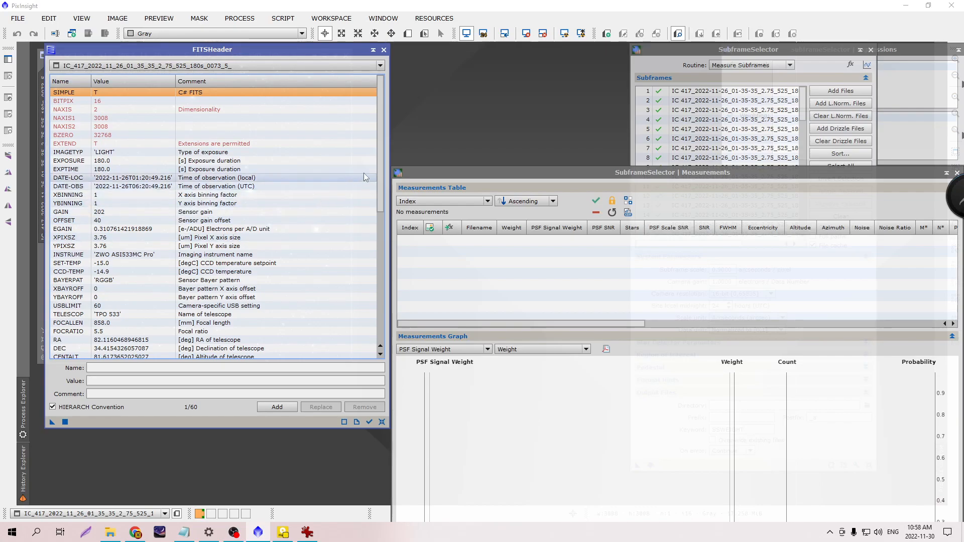
scroll(380, 159, "down", 2)
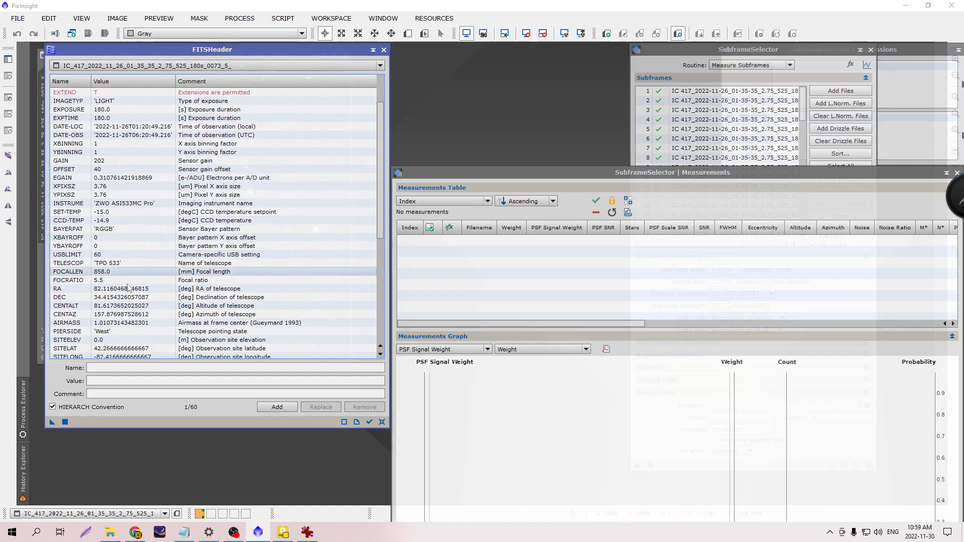
- Close the ASI533 performance chart, look up the EGAIN keyword in the light frame's FITS header, and close the header
left_click(307, 532)
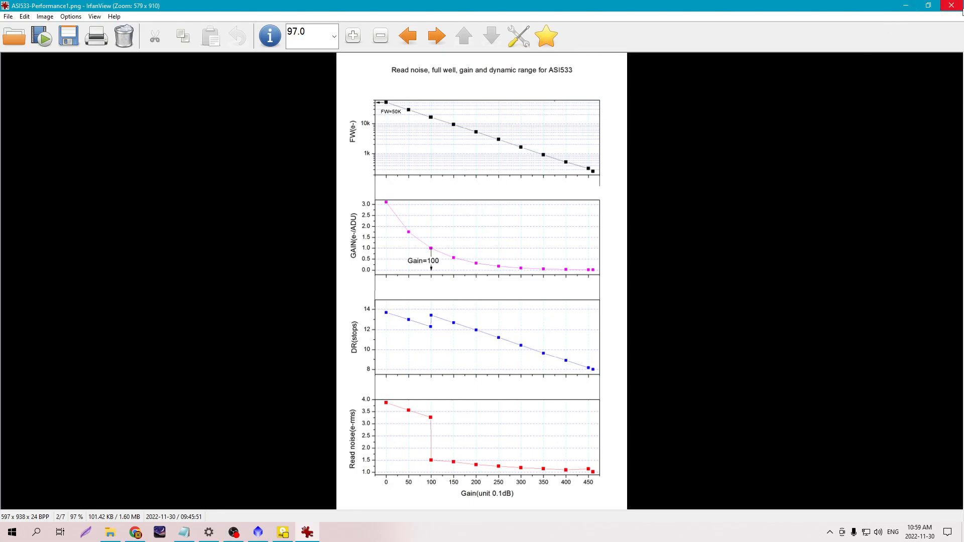
left_click(952, 6)
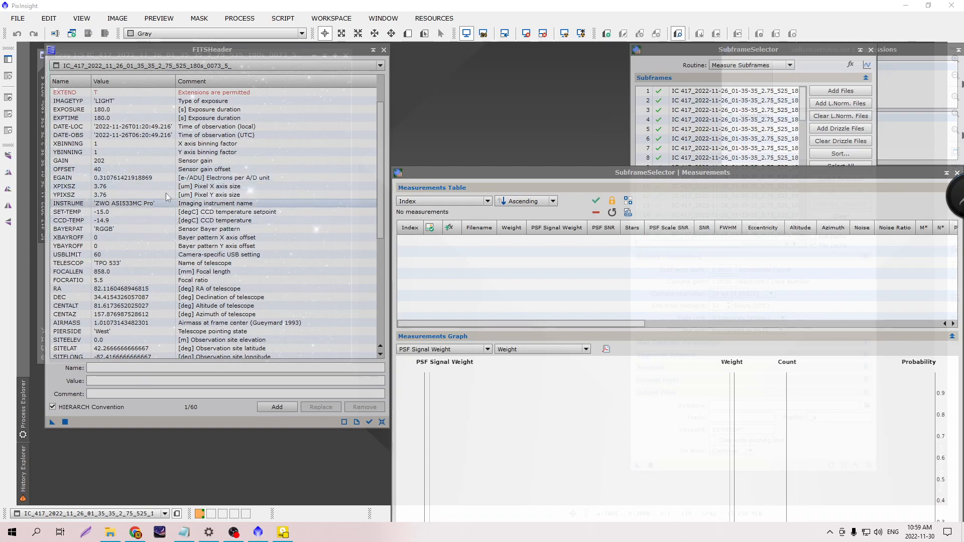
left_click(101, 178)
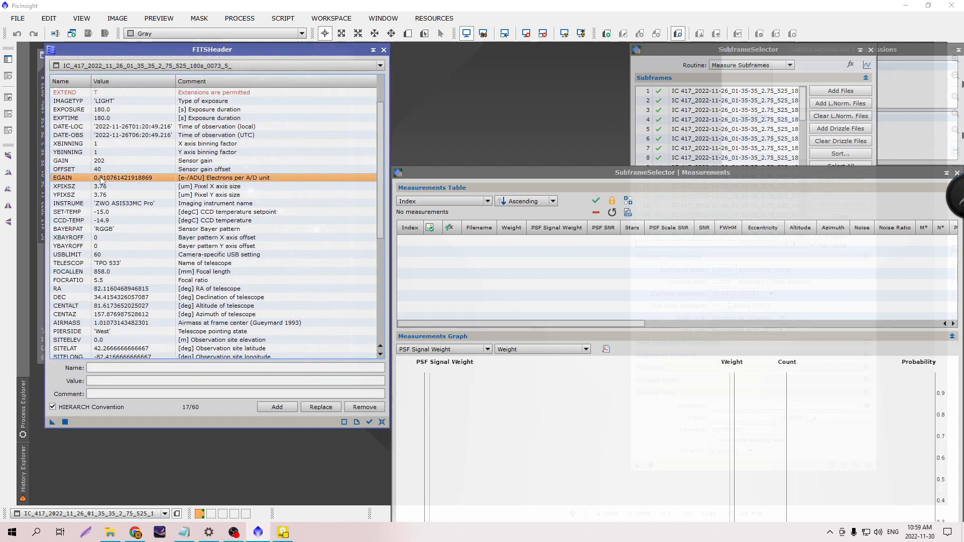
left_click(386, 50)
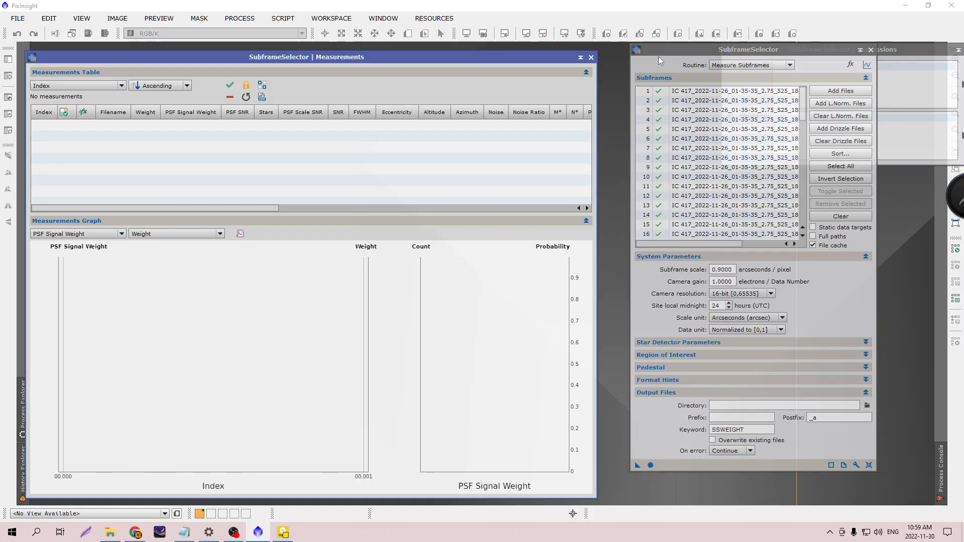
- Set SubframeSelector's camera gain to 0.31 electrons per data number and the camera resolution to 12-bit [0,4095]
left_click_drag(658, 54, 323, 74)
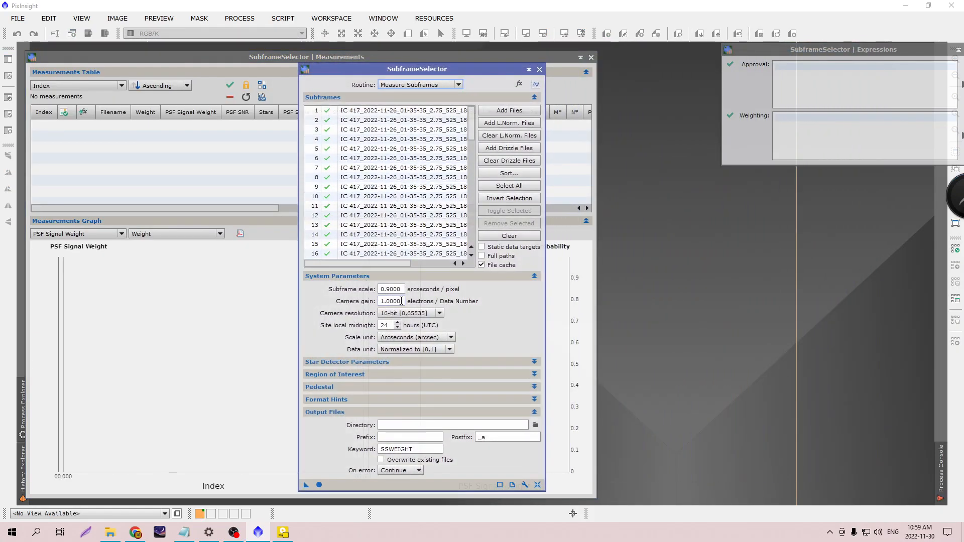
left_click_drag(401, 301, 374, 300)
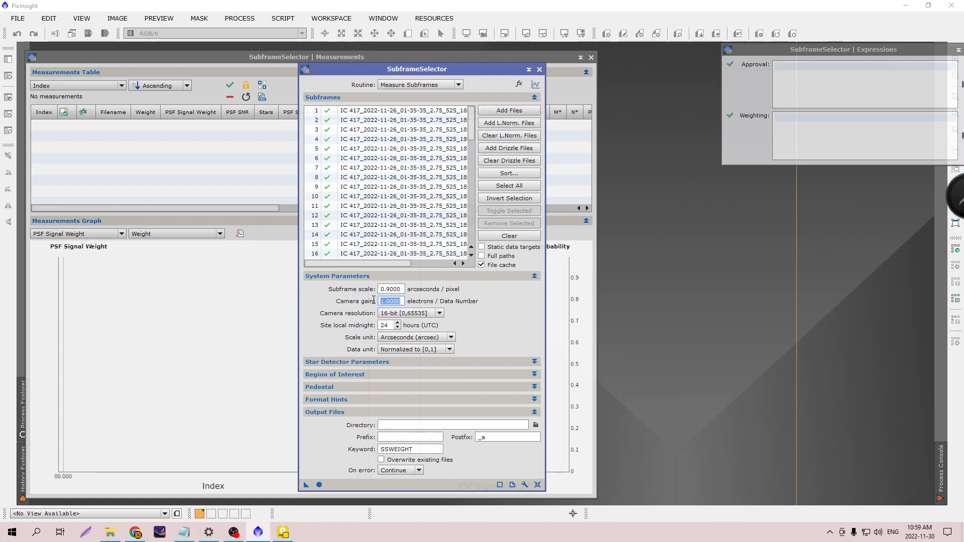
type("0.31")
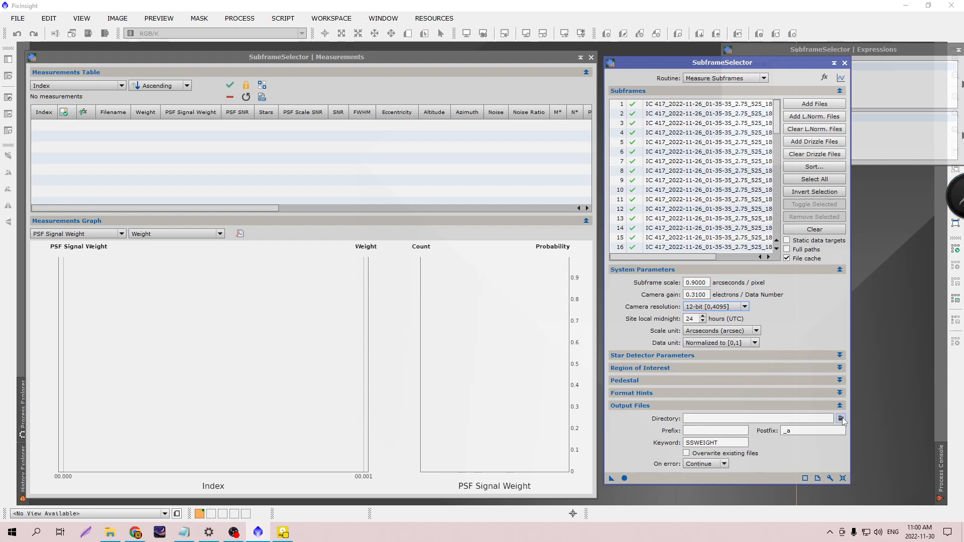
- Set the output directory to the Nov 26 Approved folder inside 12-IC 417-LIGHT night 12 Nov 26
left_click(839, 418)
left_click_drag(512, 62, 337, 78)
left_click(442, 93)
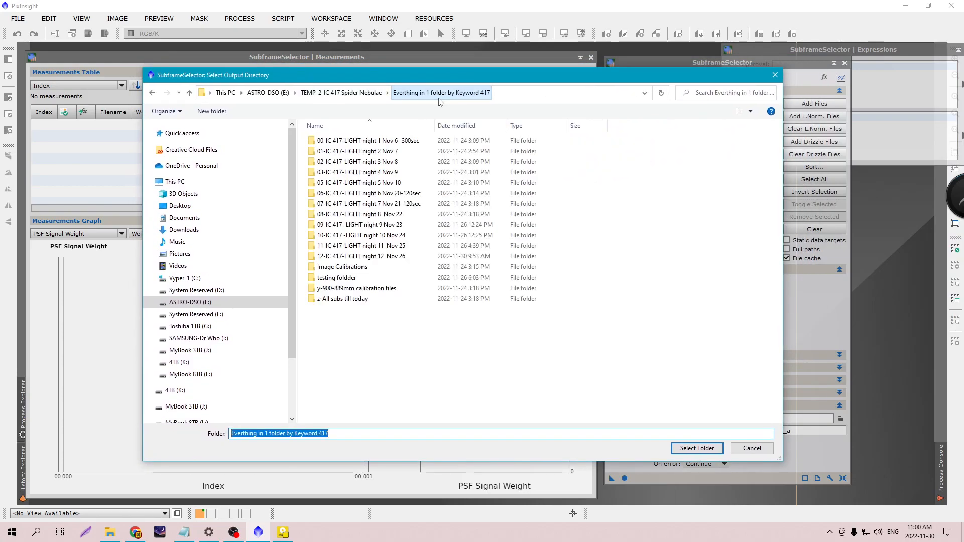
double_click(390, 256)
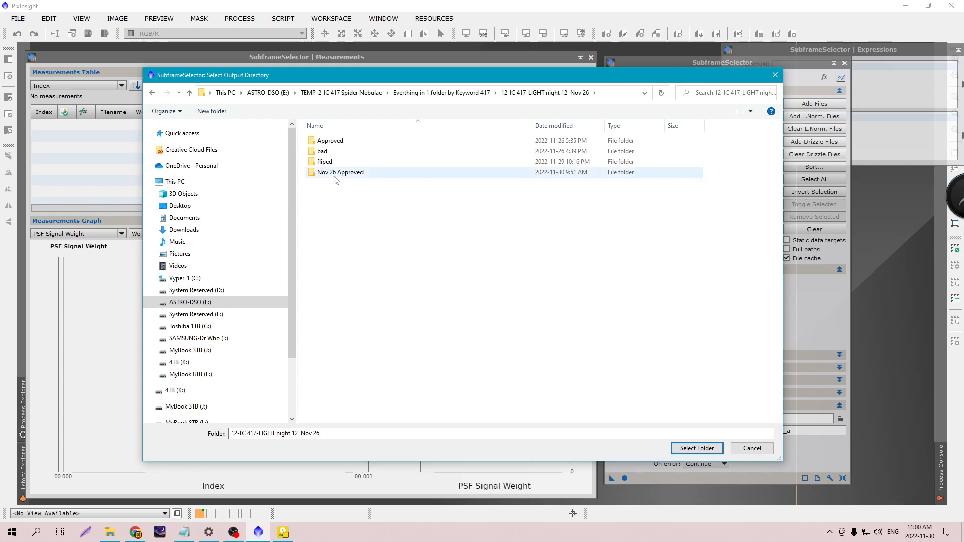
left_click(335, 172)
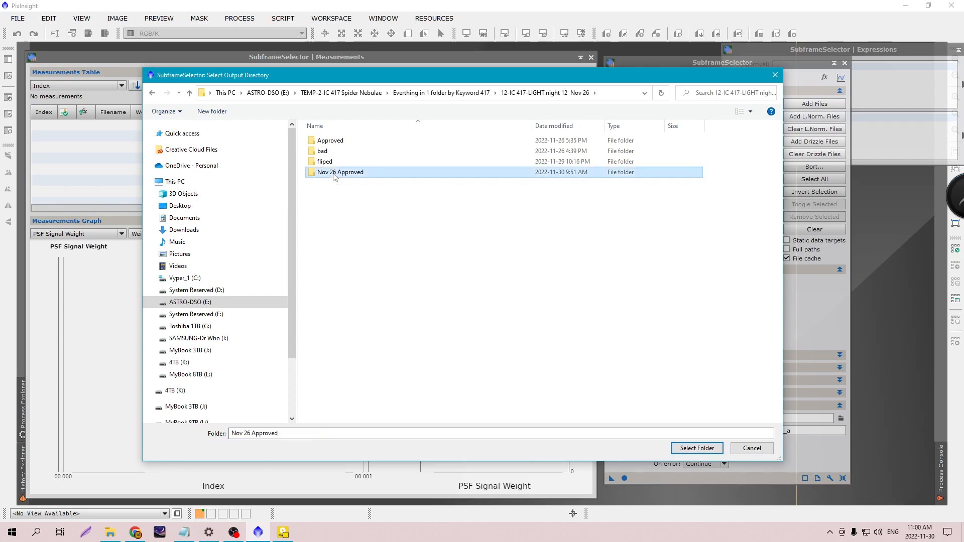
left_click(718, 448)
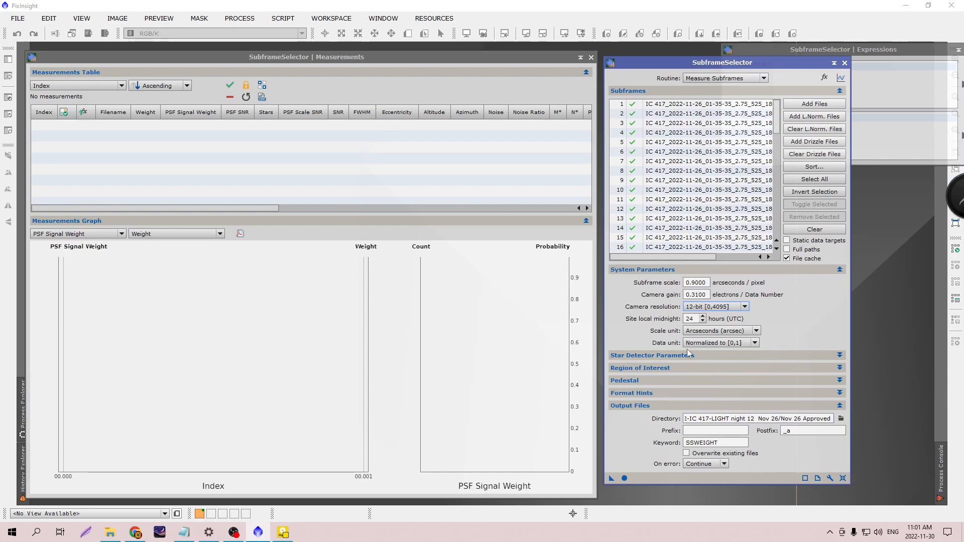
- Run the Measure Subframes routine on the listed IC 417 frames and bring the measurements into full view
left_click_drag(634, 62, 411, 57)
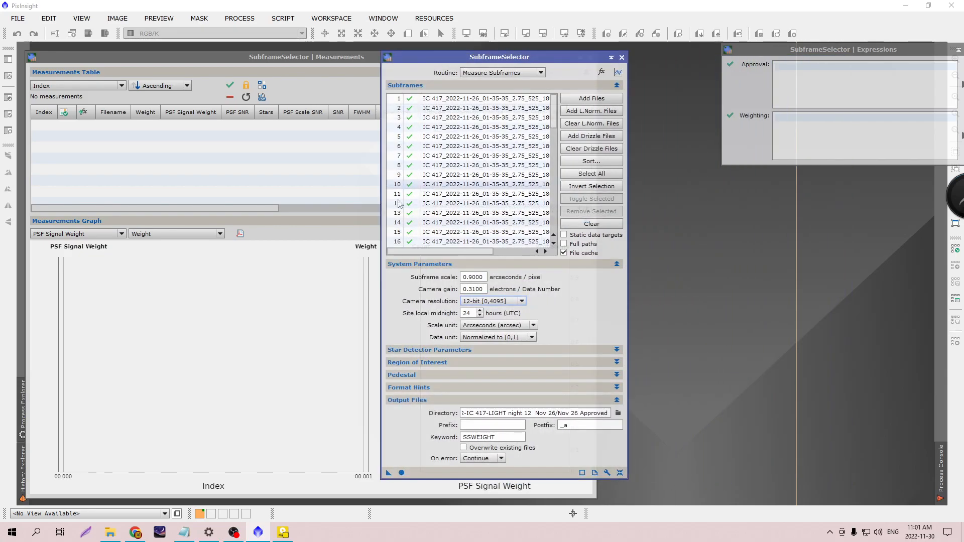
left_click(402, 473)
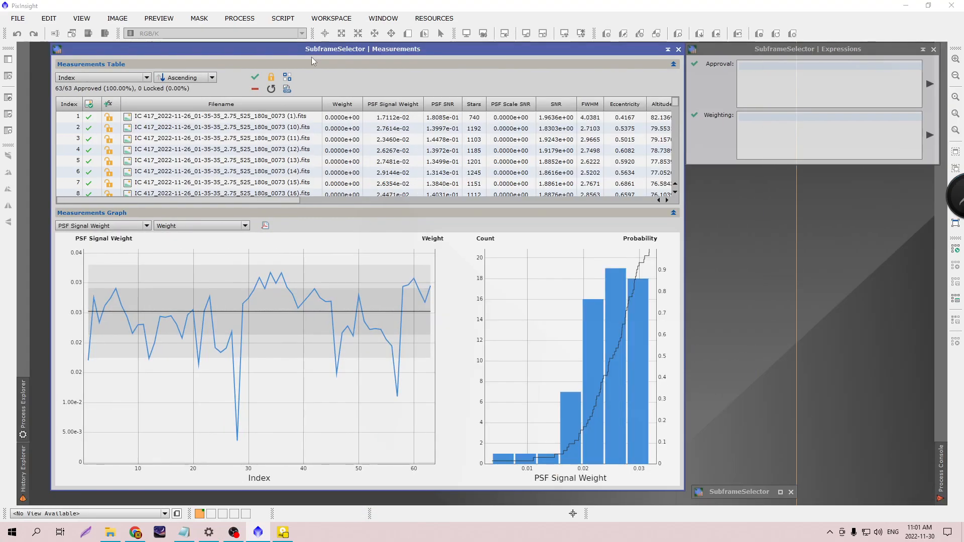
left_click_drag(320, 49, 307, 52)
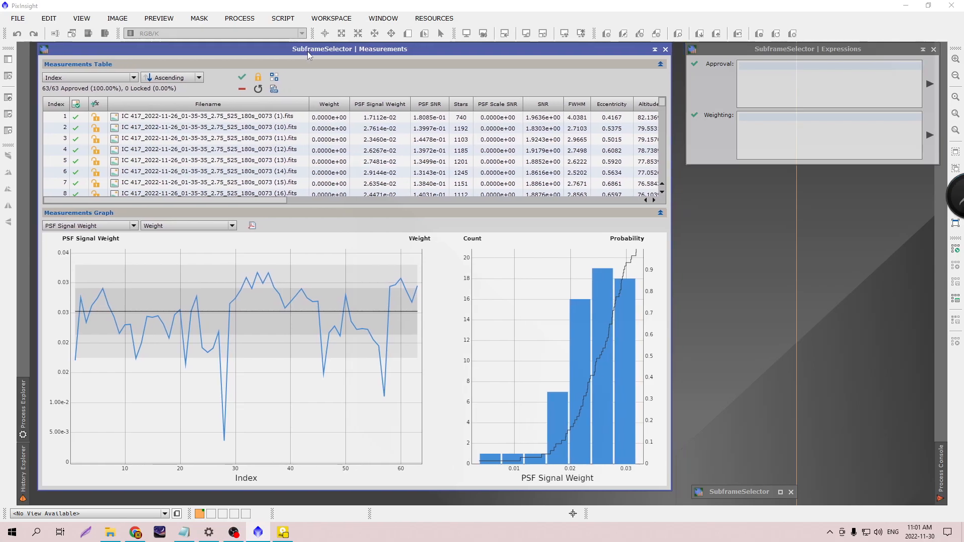
- Examine the PSF Signal Weight curve, and switch the measurements graph to SNR and on to FWHM
mouse_move(339, 277)
left_click(134, 226)
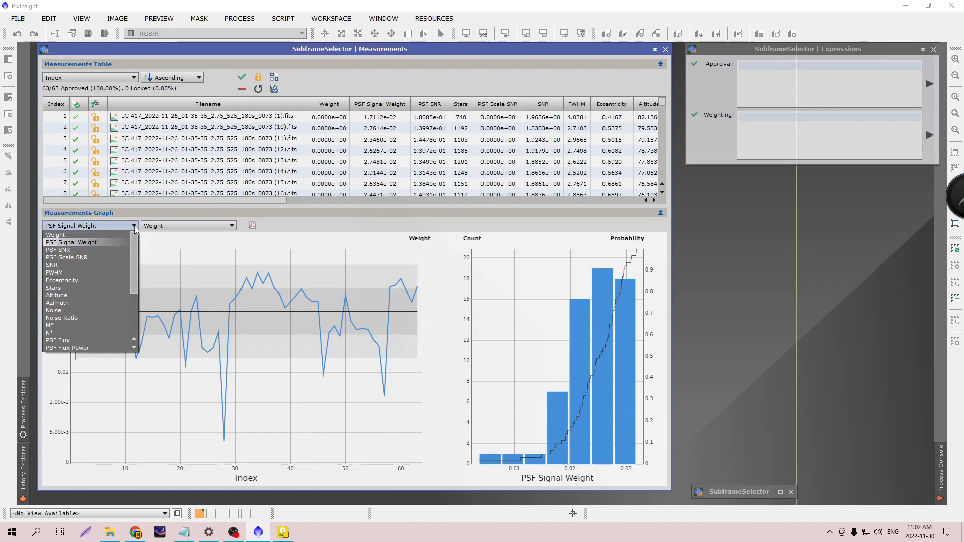
key("s")
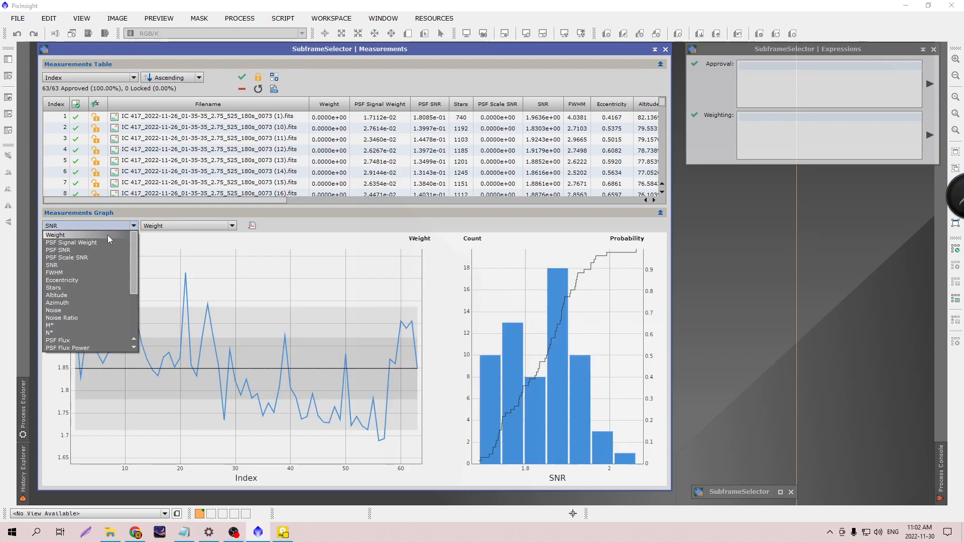
left_click(70, 274)
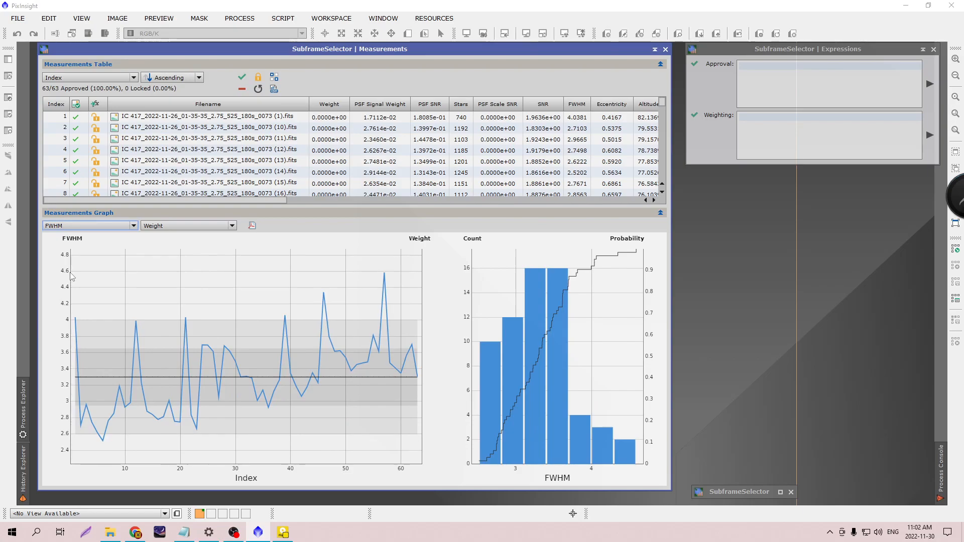
mouse_move(190, 294)
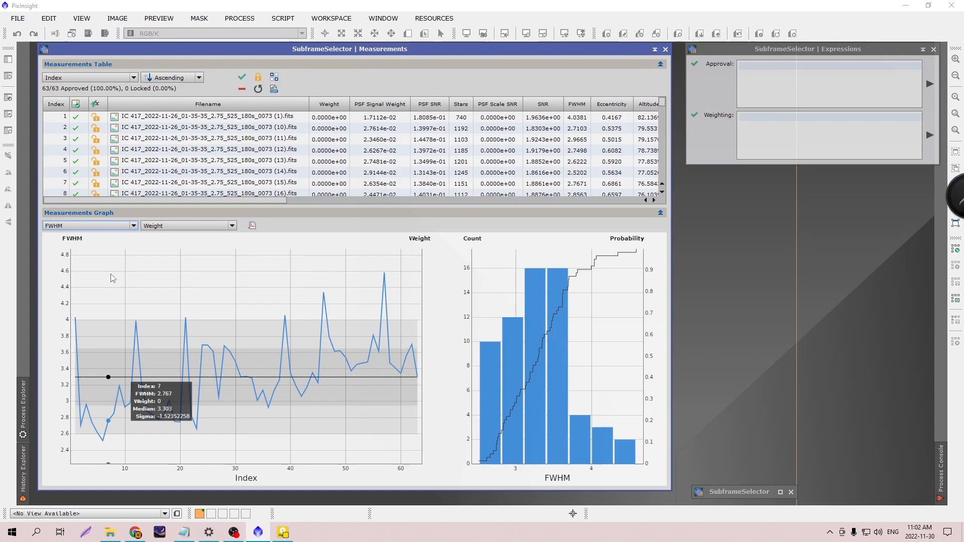
- Compare the Eccentricity and Stars curves in the measurements graph, and return the graph to FWHM
left_click(134, 227)
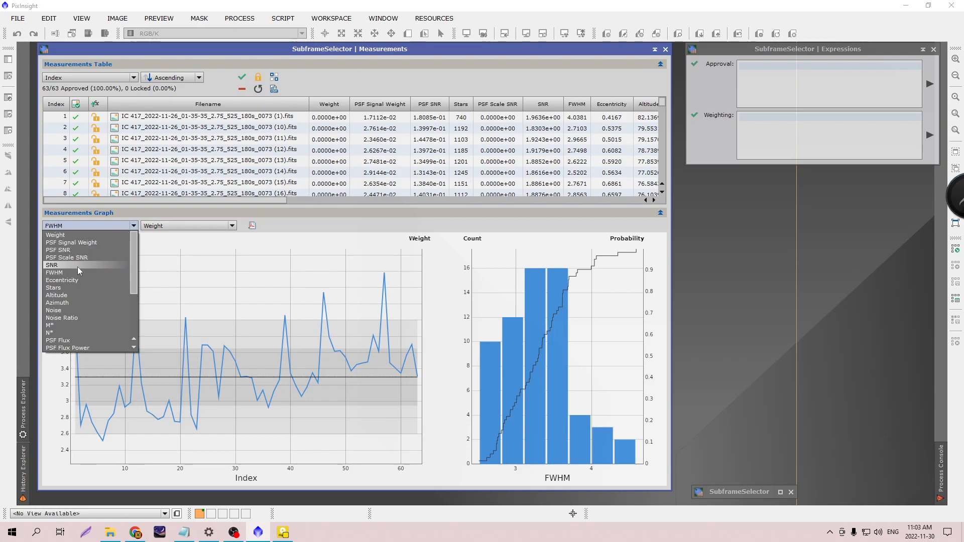
left_click(79, 279)
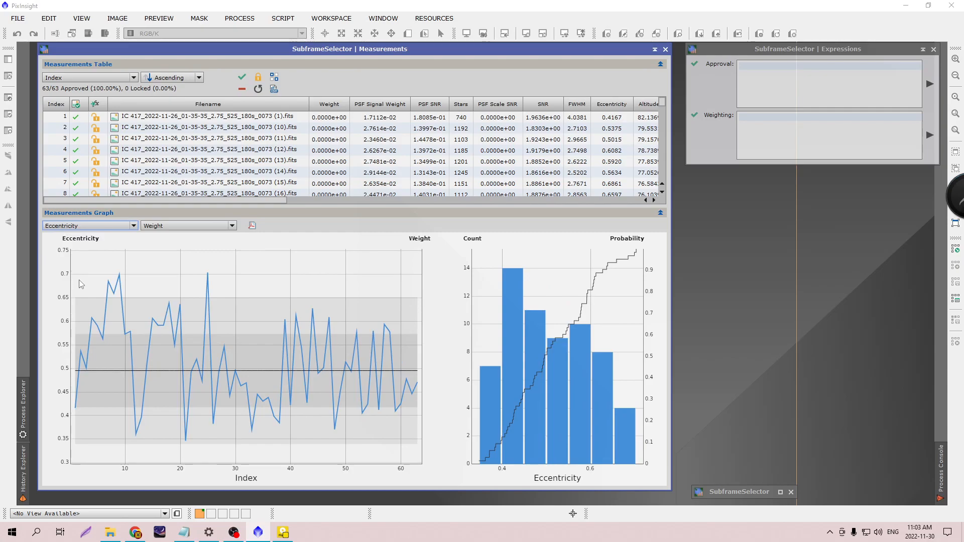
left_click(134, 226)
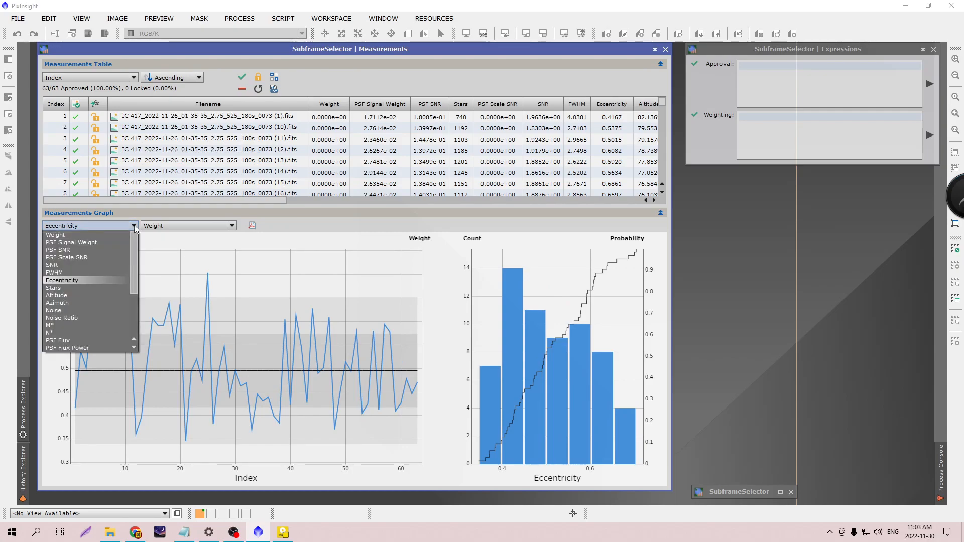
left_click(78, 288)
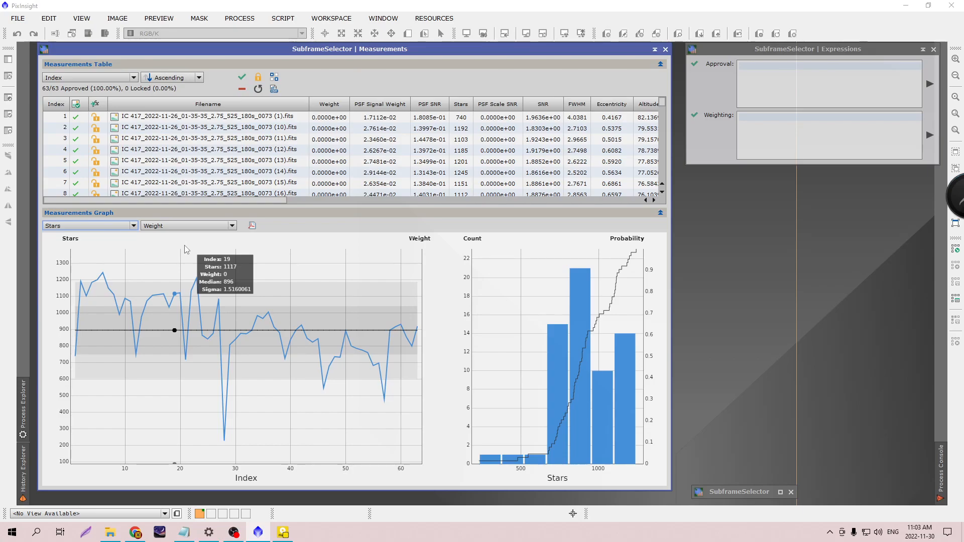
left_click(134, 226)
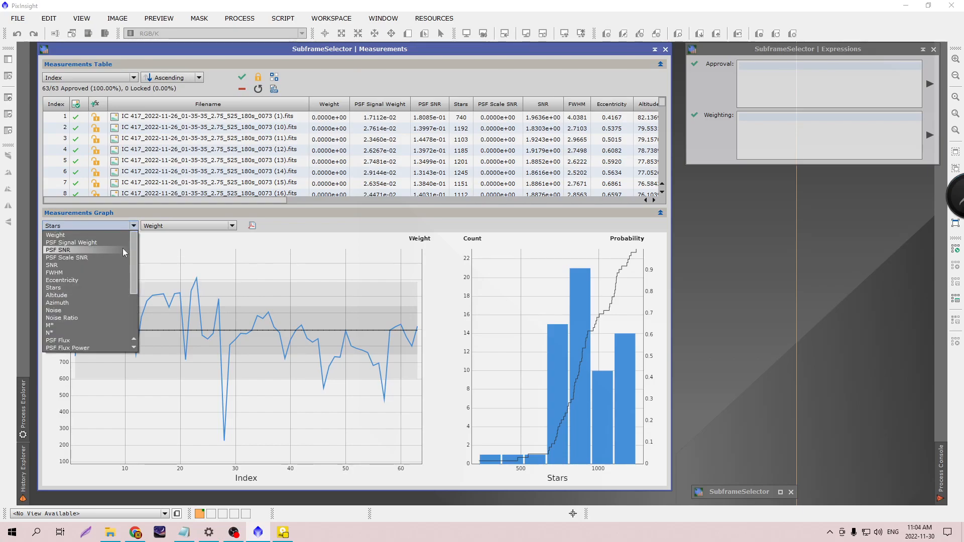
left_click(73, 274)
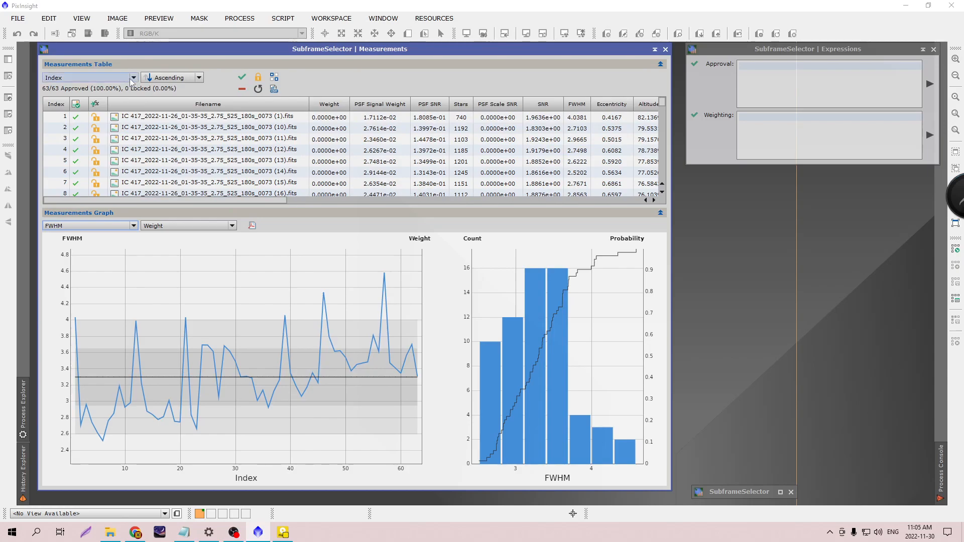
- Locate the subframe at the FWHM peak near index 46 in the measurements table and review its values
scroll(663, 112, "down", 1)
left_click_drag(663, 112, 664, 138)
mouse_move(324, 296)
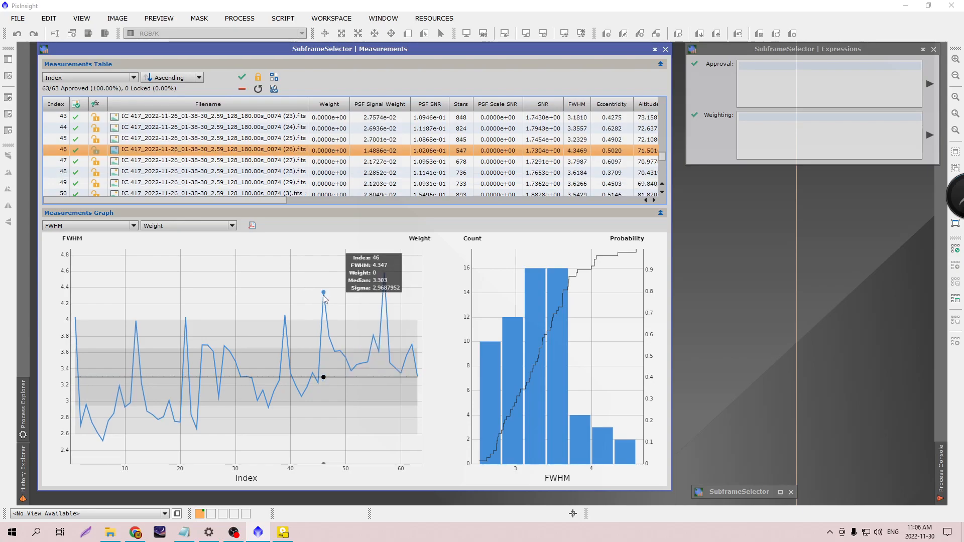
left_click_drag(155, 199, 283, 199)
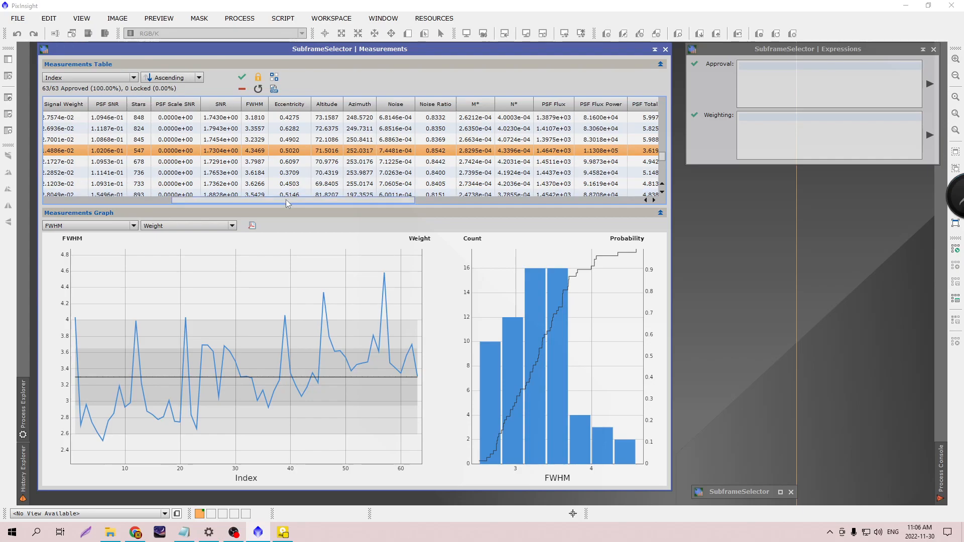
left_click_drag(325, 200, 204, 201)
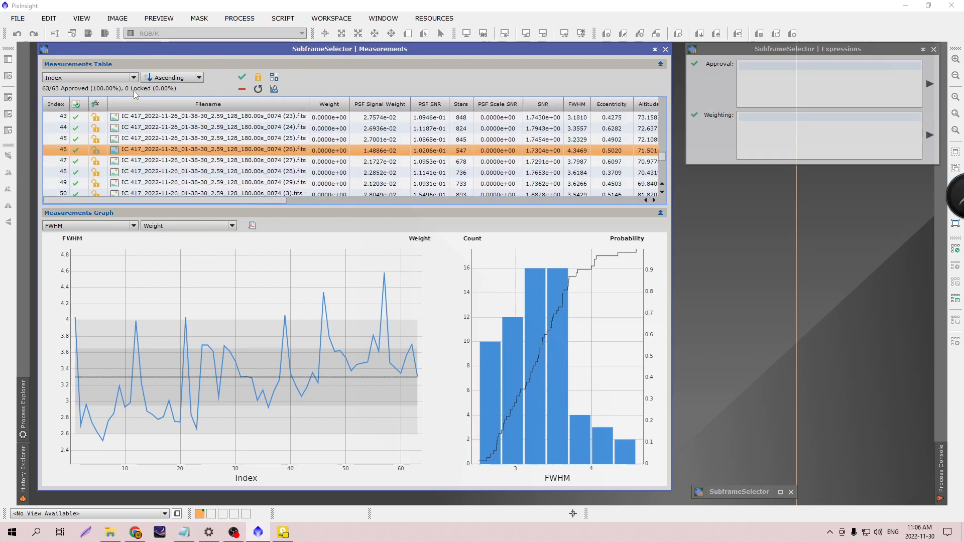
- Sort the measurements table by FWHM and bring the FWHM and eccentricity columns into view
left_click(134, 78)
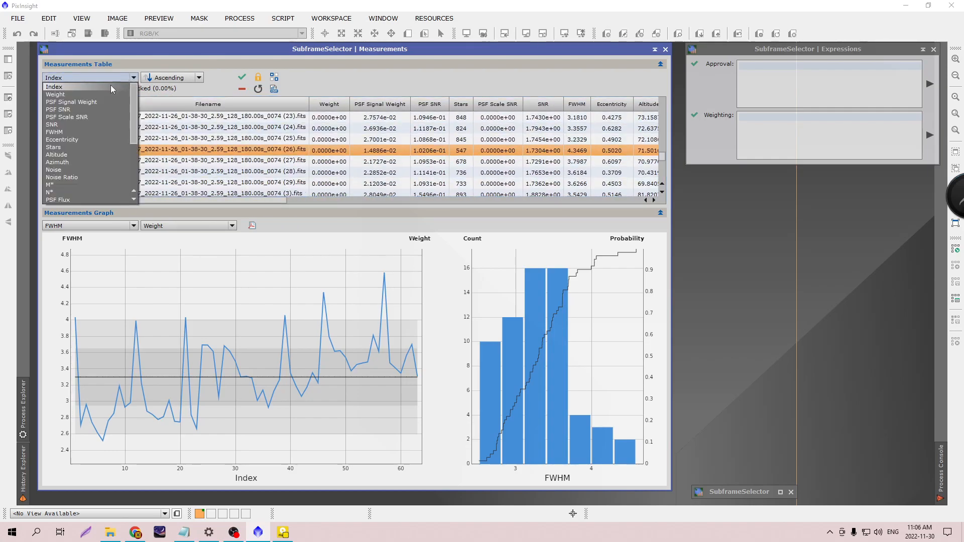
left_click(77, 131)
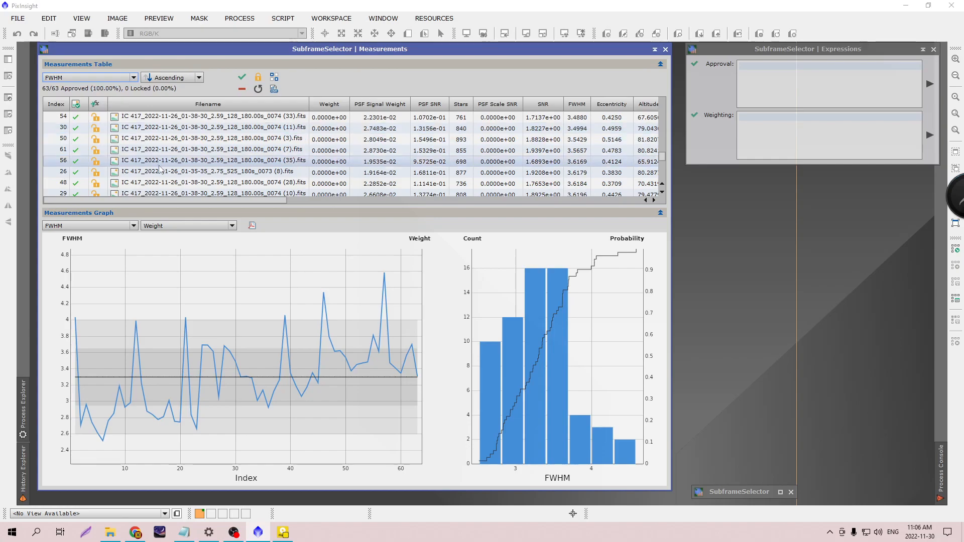
left_click_drag(230, 201, 312, 207)
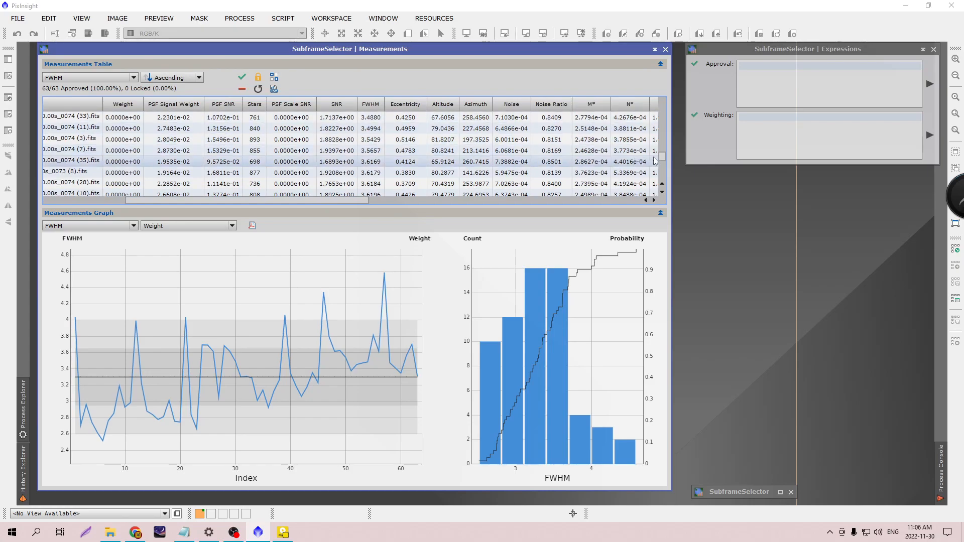
- Compare the measurements of the lowest- and highest-FWHM subframes in the sorted table, and check the peaks on the FWHM graph
left_click_drag(662, 156, 665, 103)
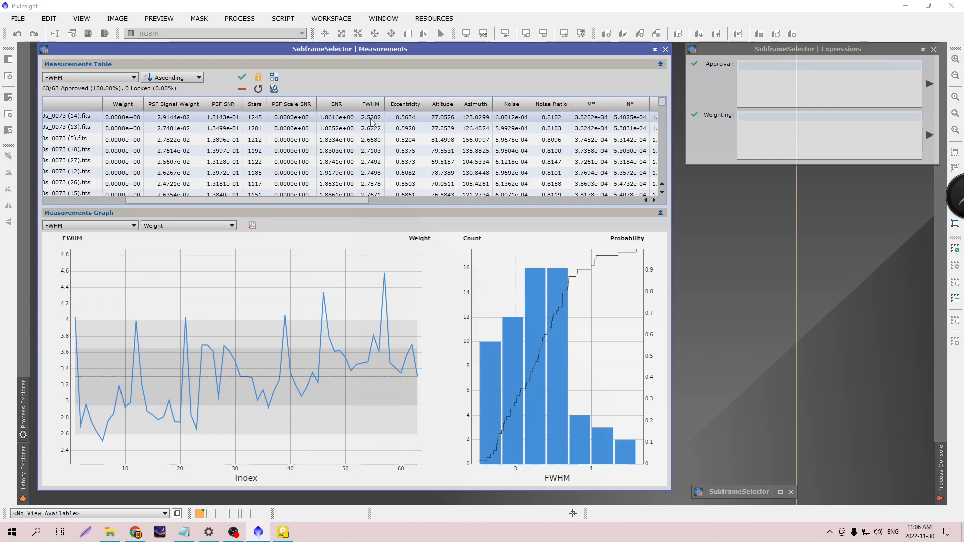
left_click_drag(663, 103, 673, 178)
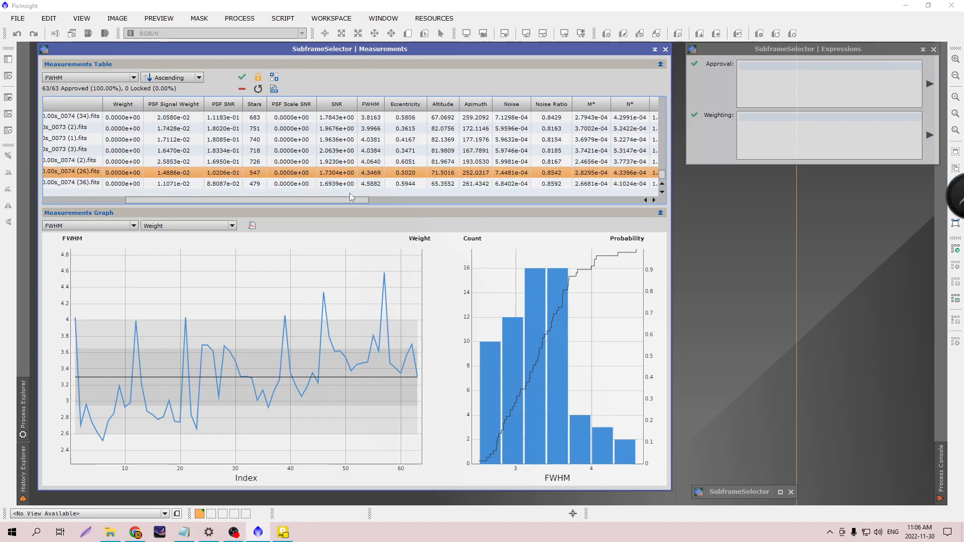
mouse_move(351, 200)
left_mouse_down()
mouse_move(213, 200)
mouse_move(361, 200)
left_mouse_up()
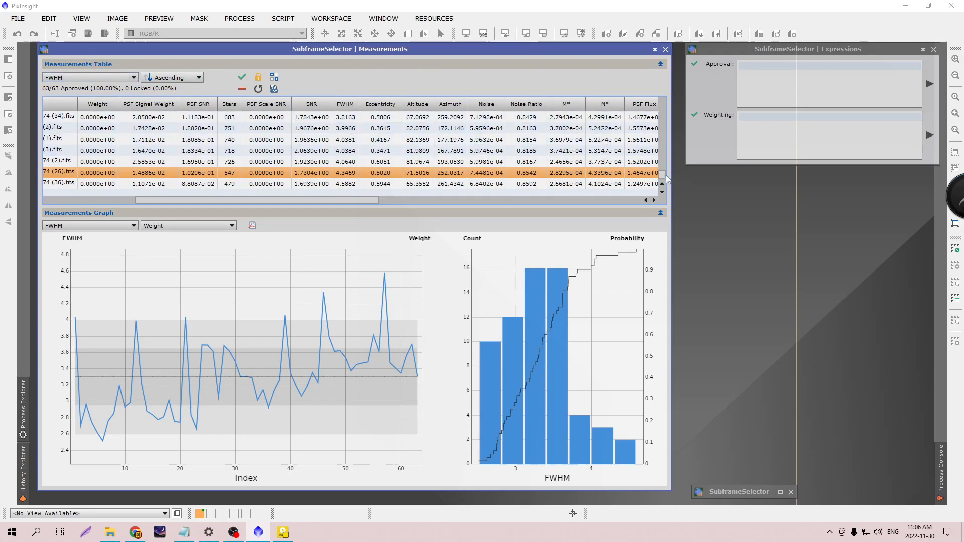
left_click_drag(662, 175, 658, 94)
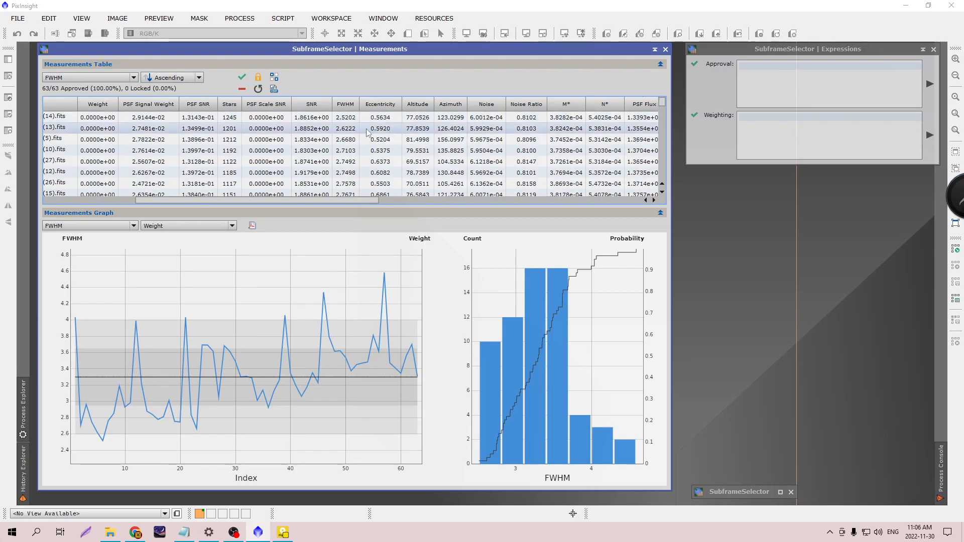
left_click_drag(331, 200, 213, 200)
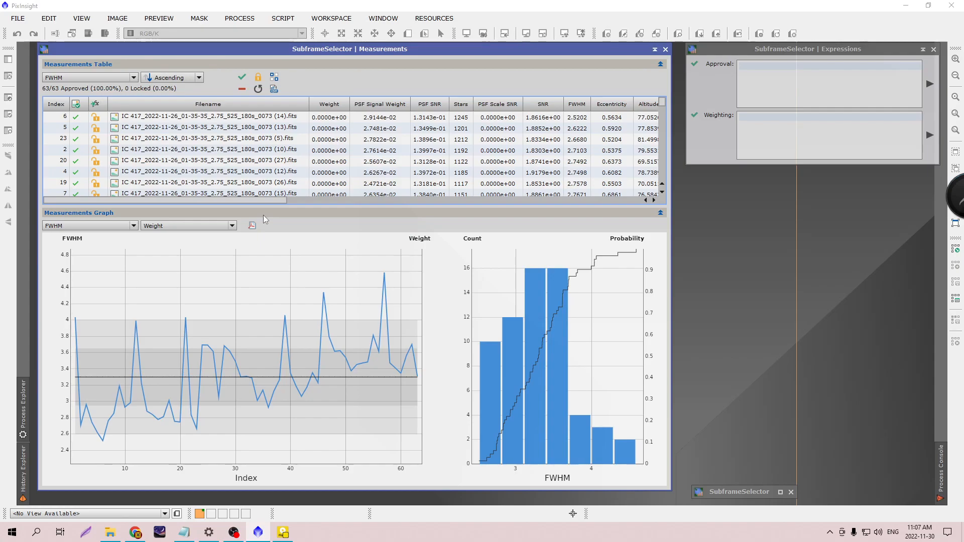
mouse_move(324, 296)
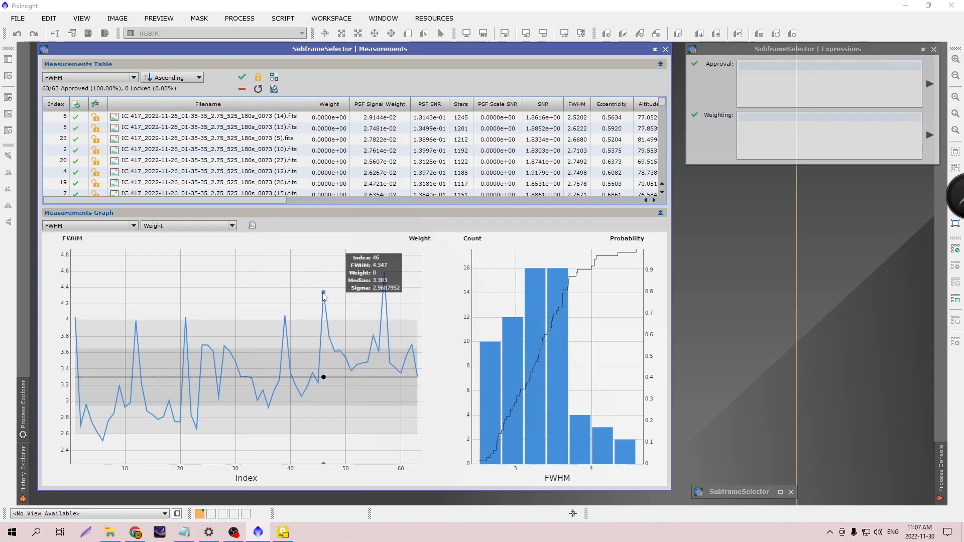
mouse_move(327, 279)
mouse_move(270, 329)
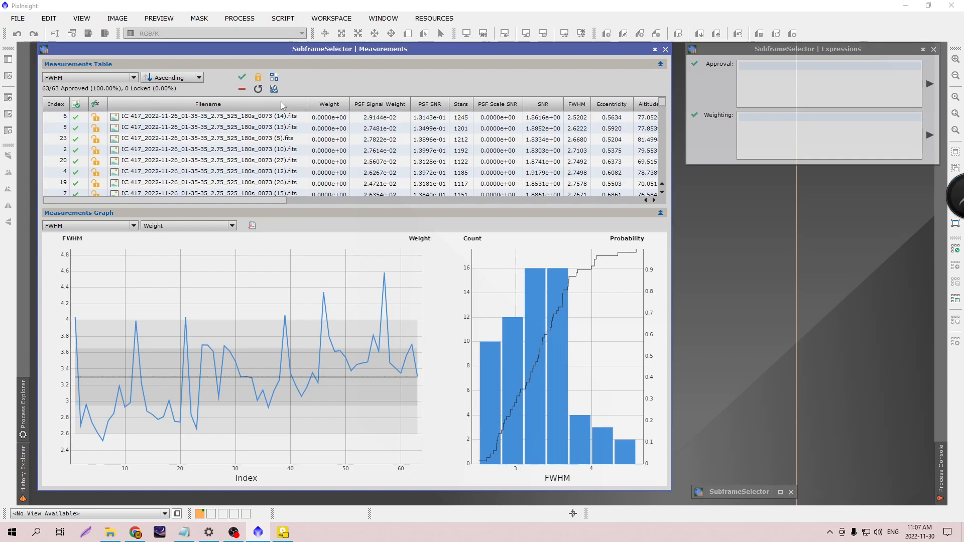
mouse_move(663, 100)
left_mouse_down()
mouse_move(664, 128)
mouse_move(665, 99)
left_mouse_up()
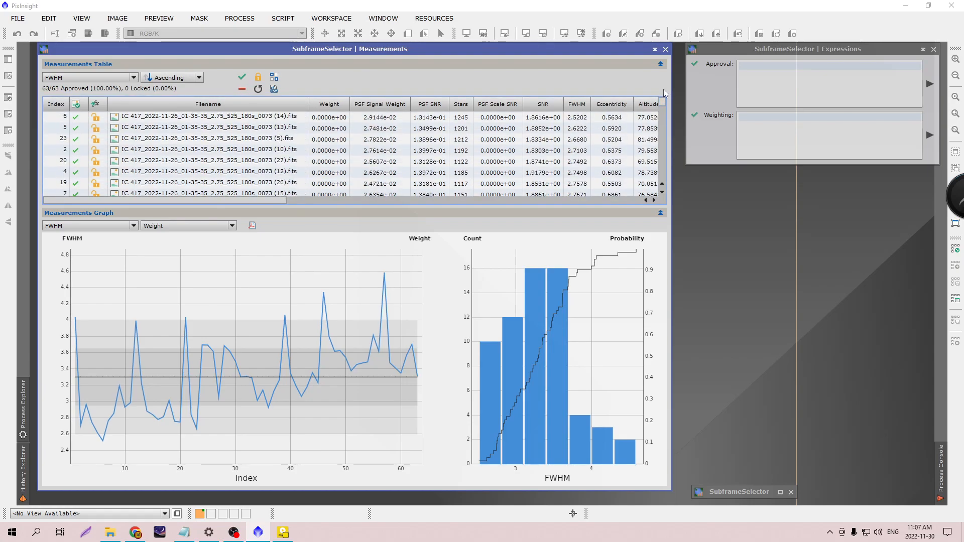
mouse_move(944, 465)
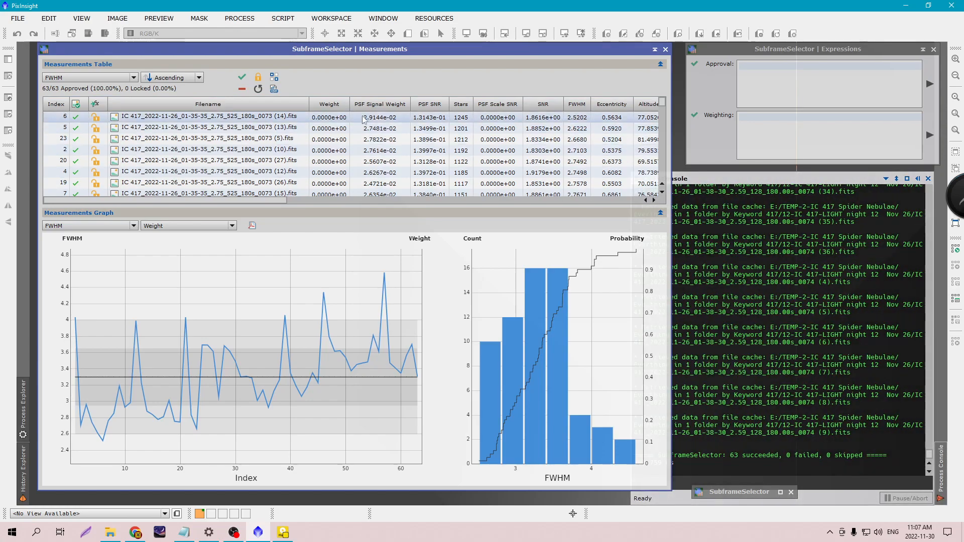
- Set the weighting expression to SNRWeight and evaluate it, keeping the Expressions window clear of the measurements
left_click(394, 49)
left_click_drag(734, 49, 288, 208)
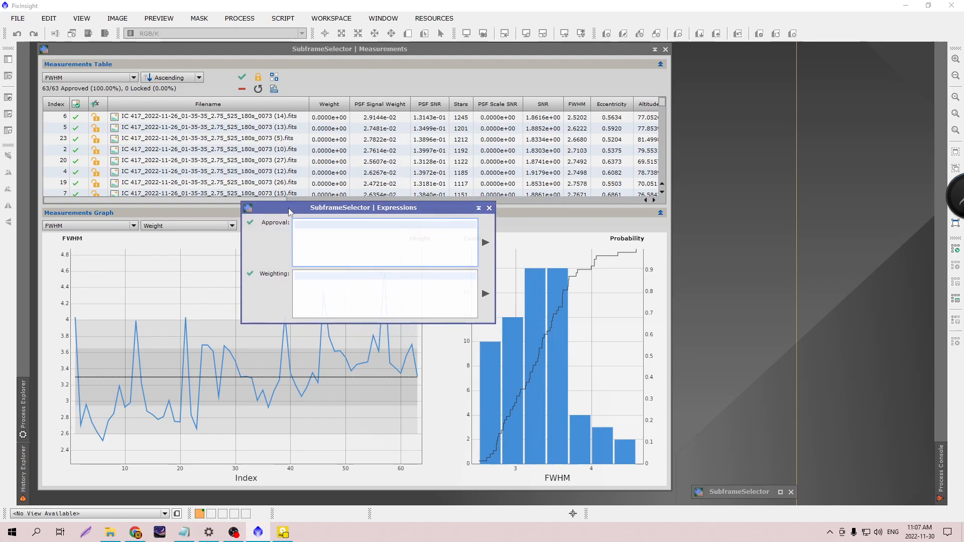
left_click(306, 276)
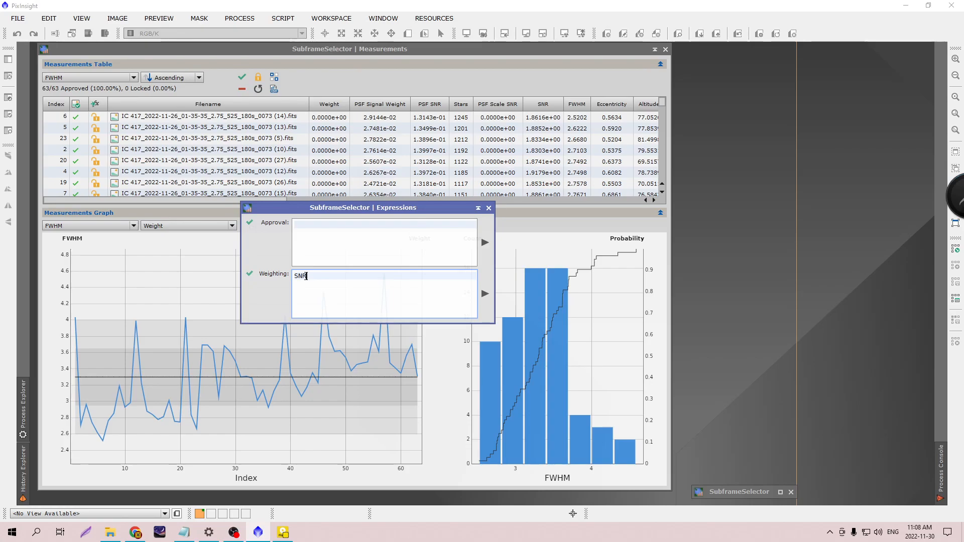
type("ht")
left_click_drag(371, 208, 346, 213)
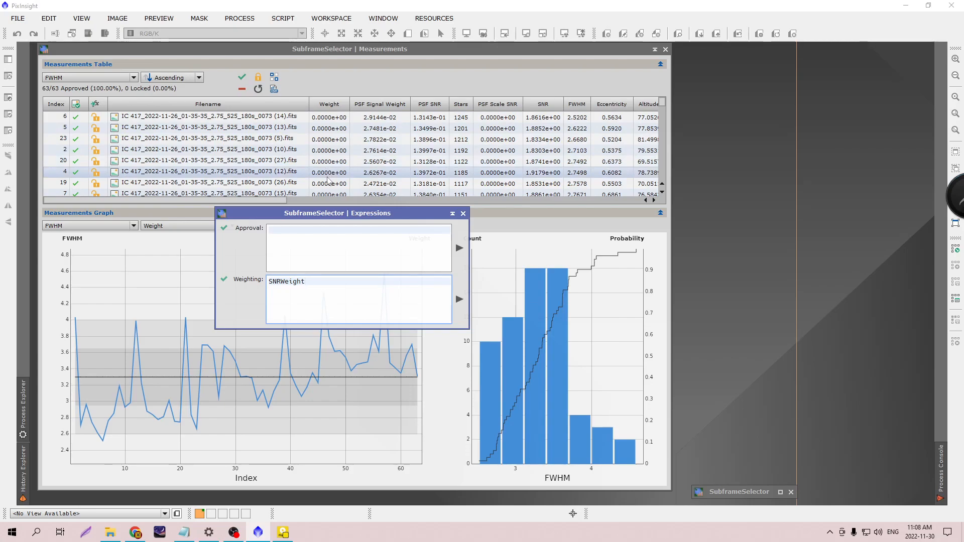
left_click(460, 299)
left_click_drag(345, 215, 785, 97)
left_click_drag(810, 85, 809, 85)
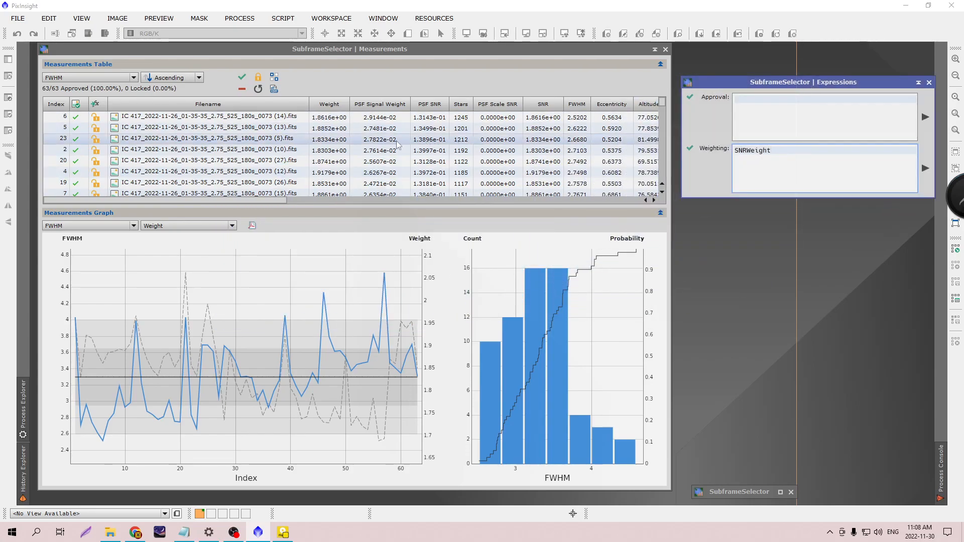
- Sort the measurements table by Weight and review the lowest- and highest-weighted subframes against their other measurements
left_click_drag(662, 103, 663, 185)
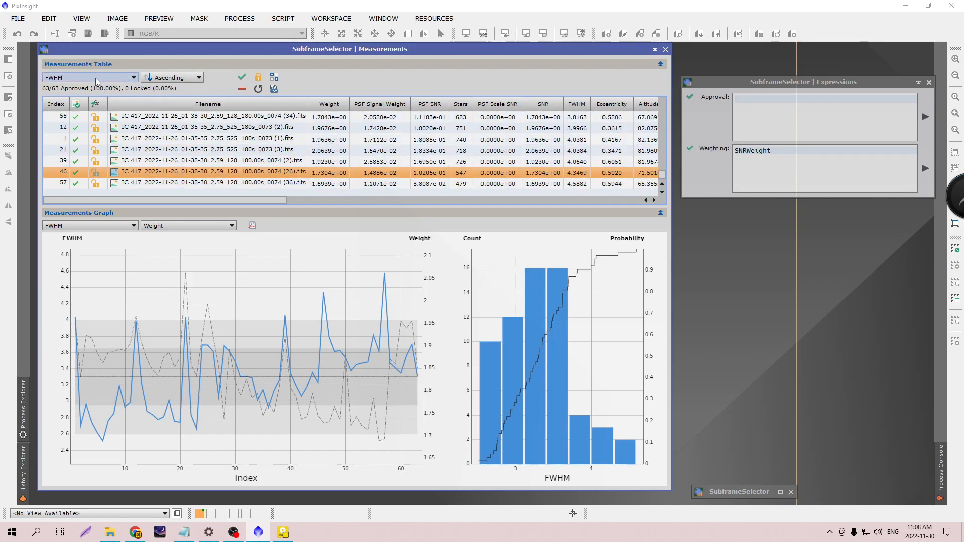
left_click(134, 78)
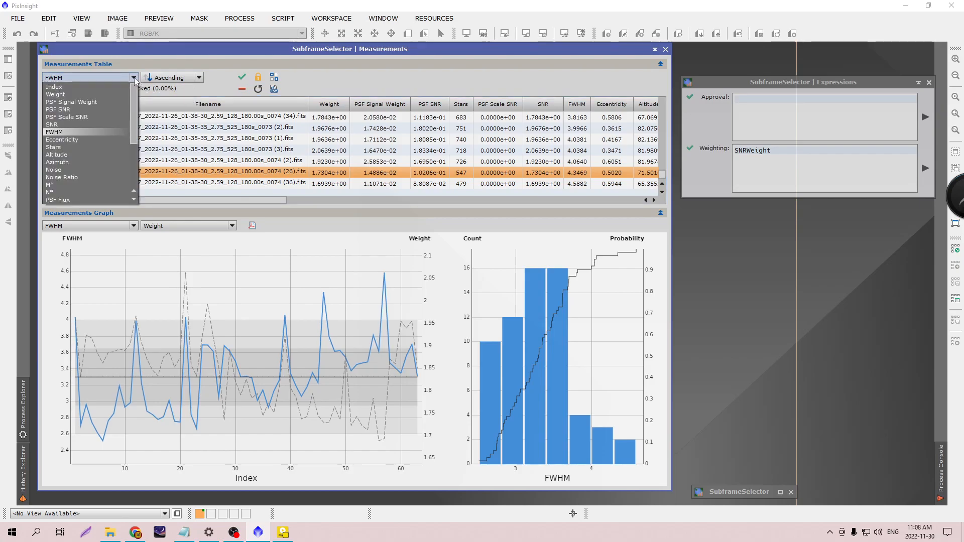
left_click(89, 92)
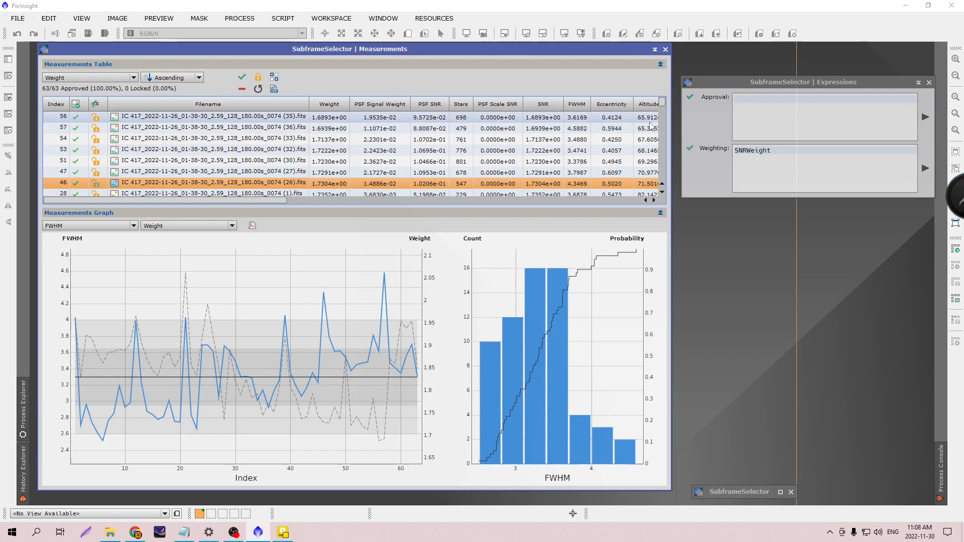
left_click_drag(663, 103, 663, 182)
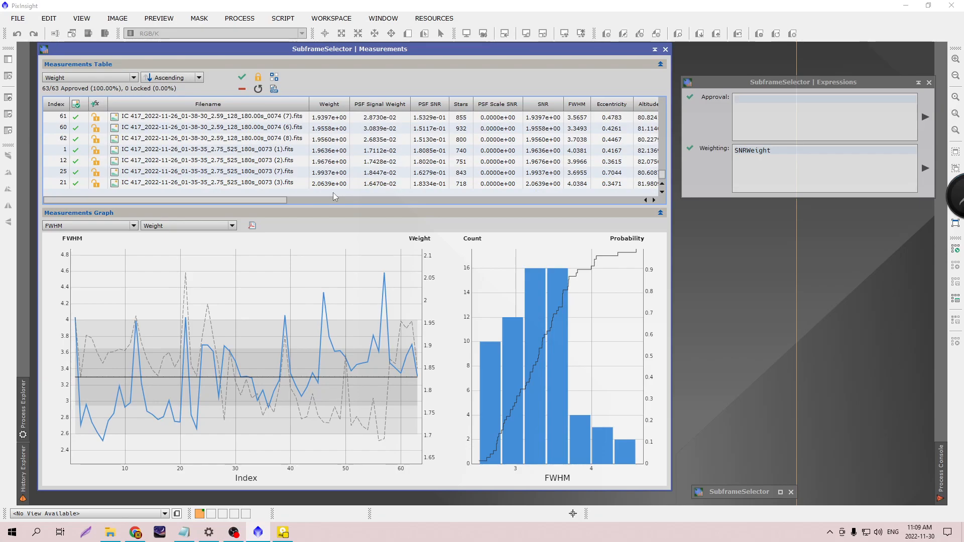
left_click_drag(278, 199, 380, 203)
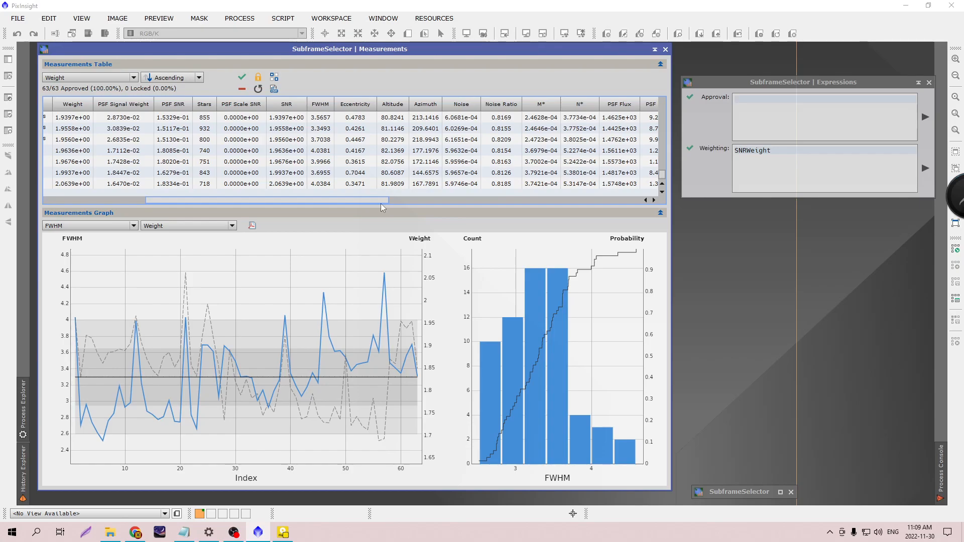
scroll(381, 201, "left", 5)
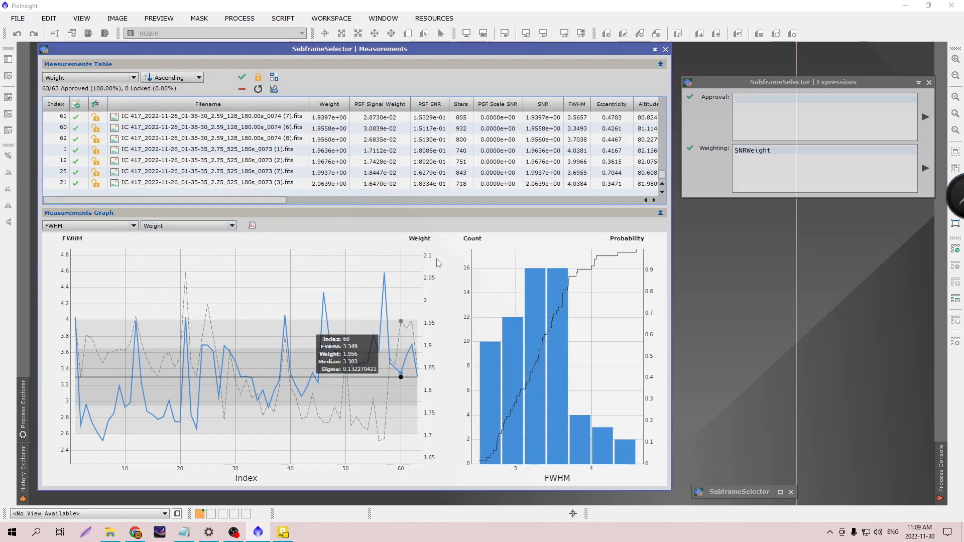
left_click(743, 79)
left_click_drag(744, 79, 743, 60)
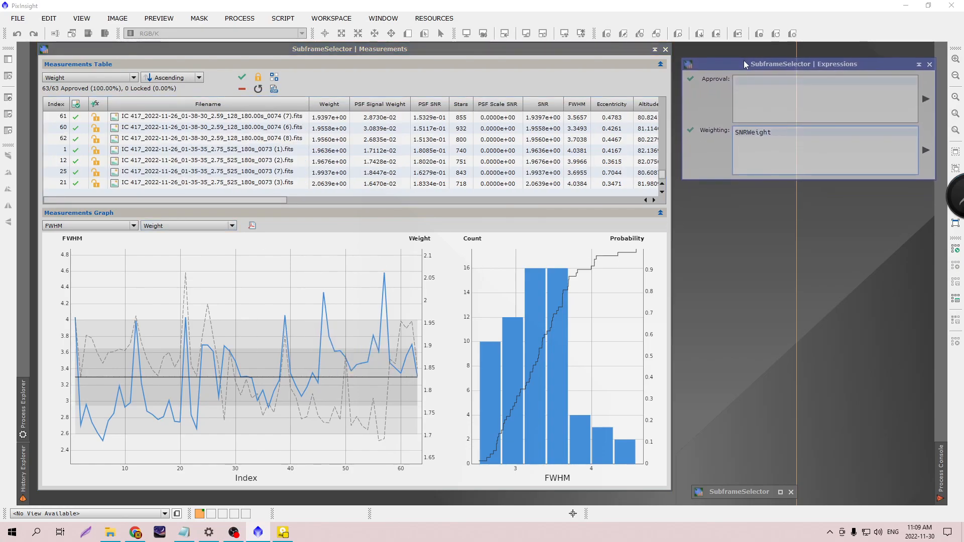
- Reject the subframes at the FWHM graph's high peaks, indices 57, 46, 39, 21 and 12
mouse_move(341, 262)
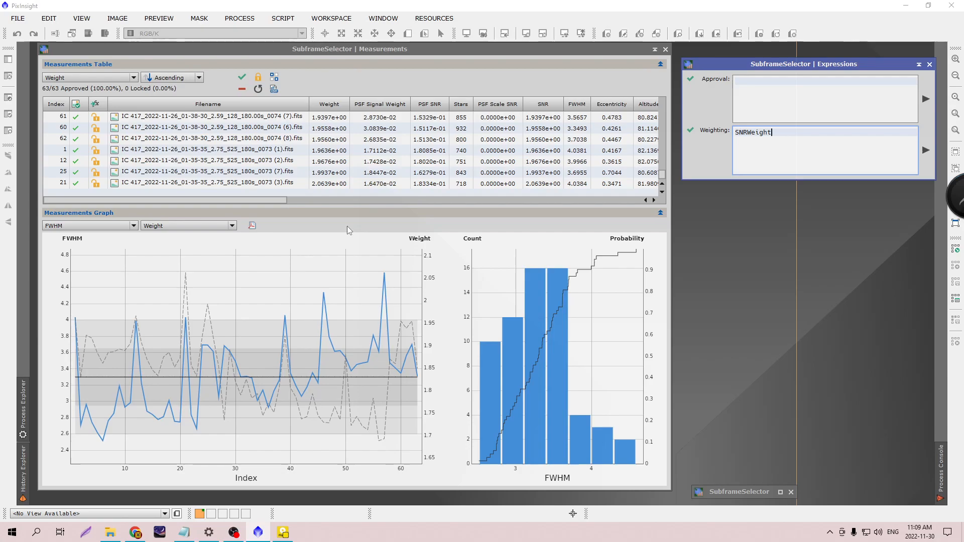
left_click(384, 273)
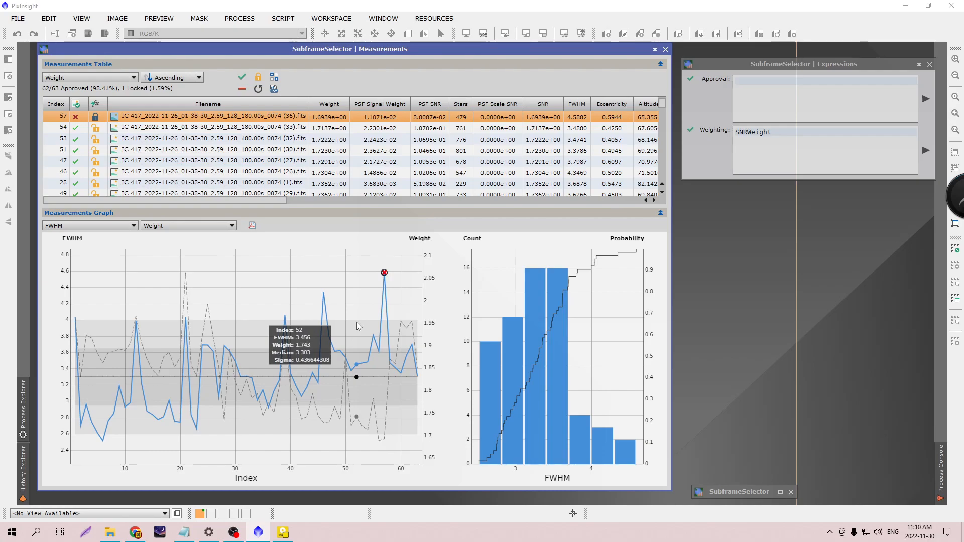
mouse_move(343, 382)
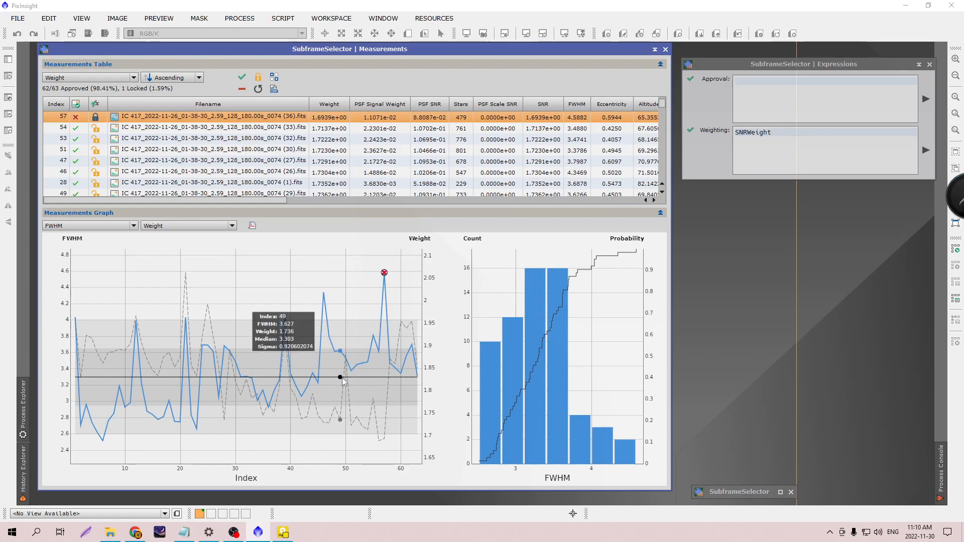
left_click(324, 295)
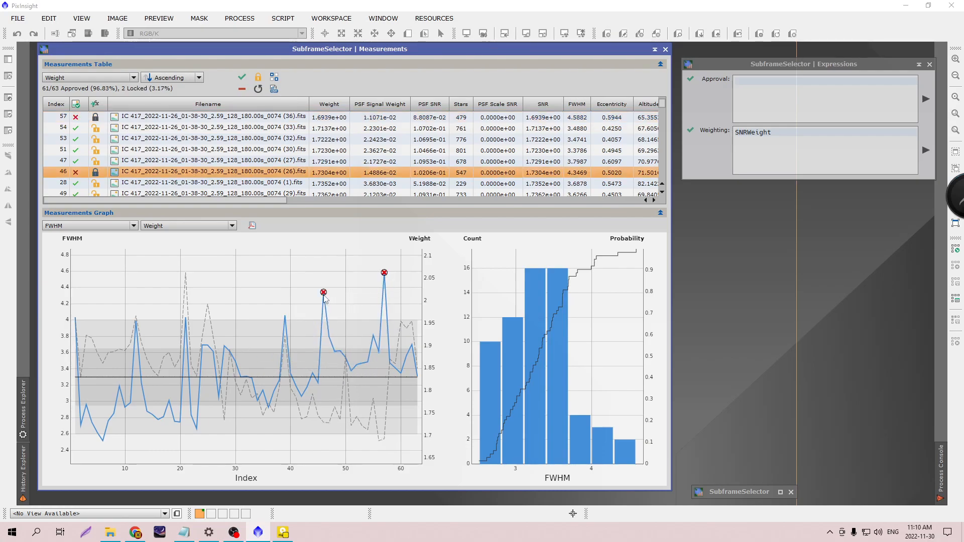
left_click(285, 316)
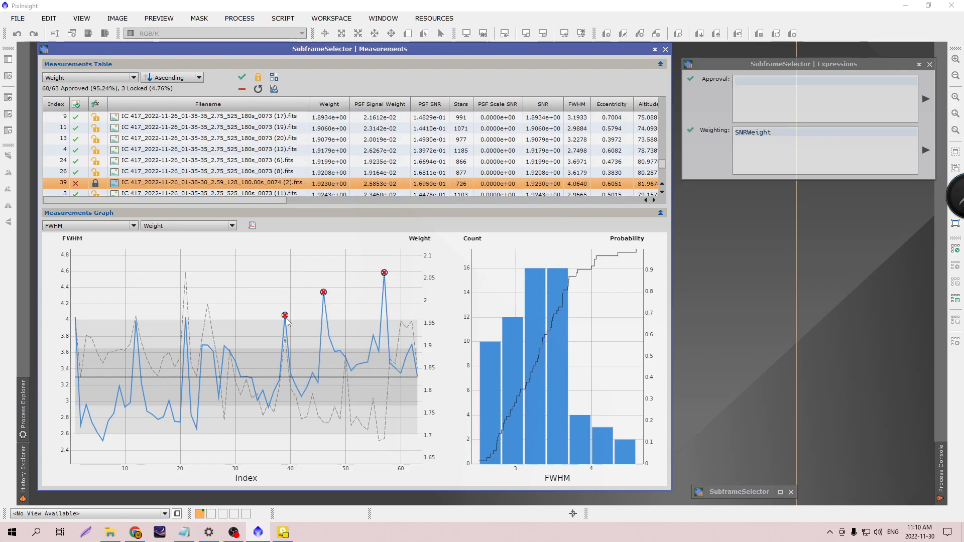
mouse_move(184, 322)
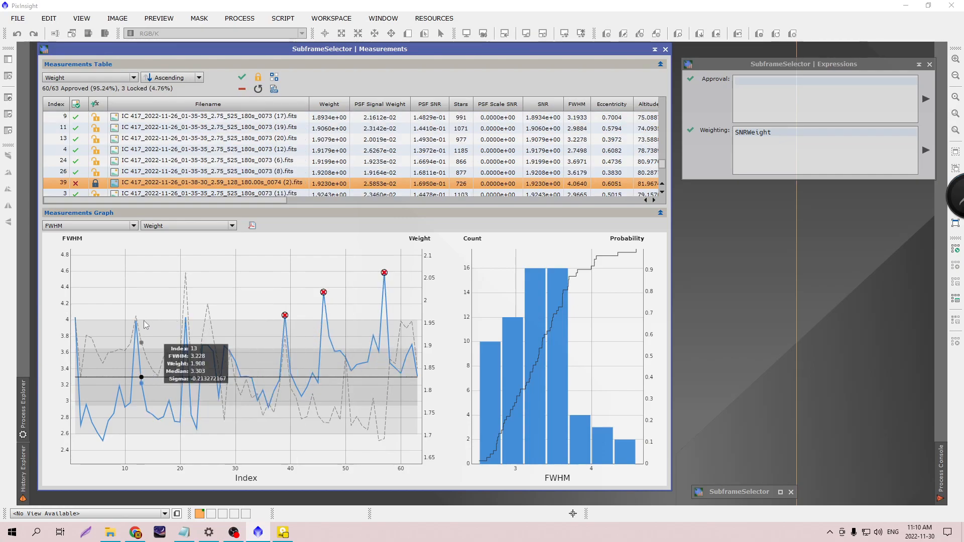
mouse_move(154, 323)
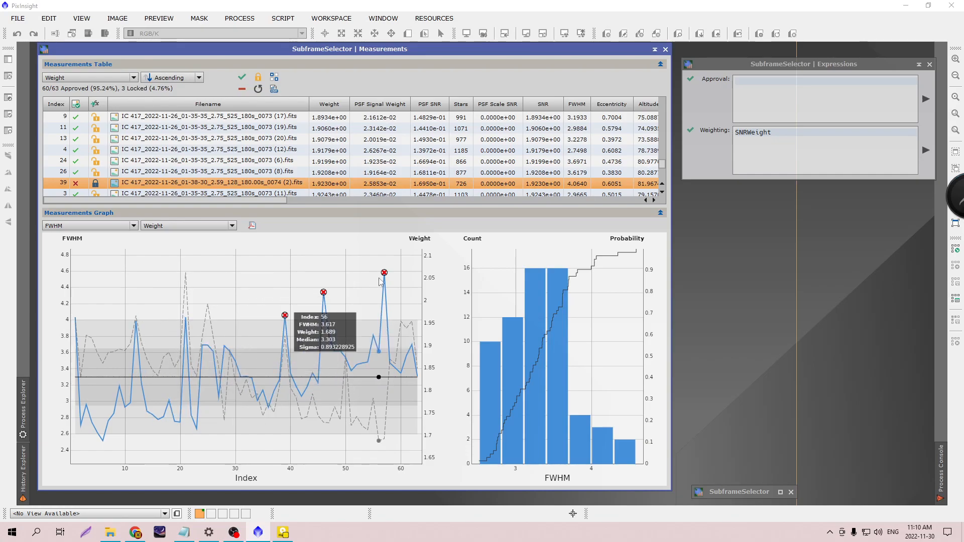
mouse_move(384, 280)
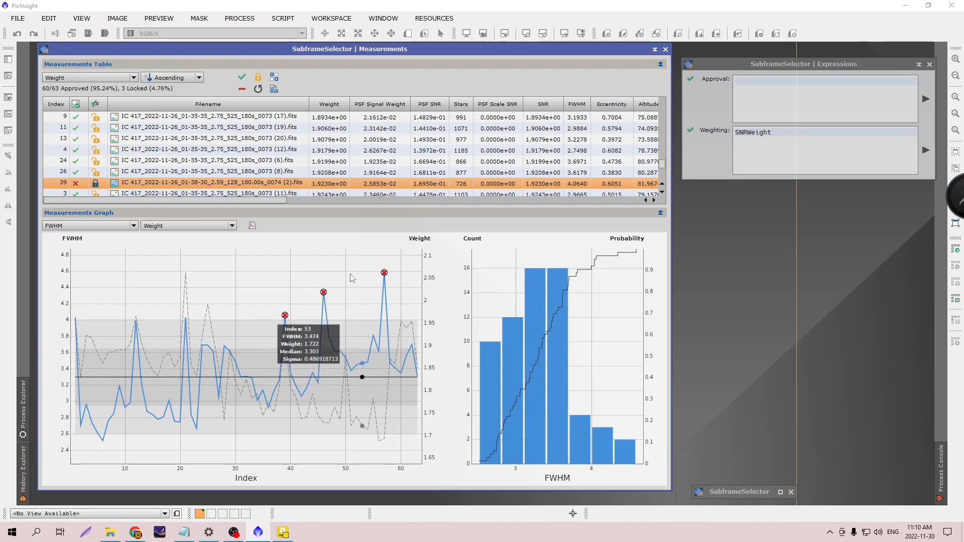
mouse_move(285, 315)
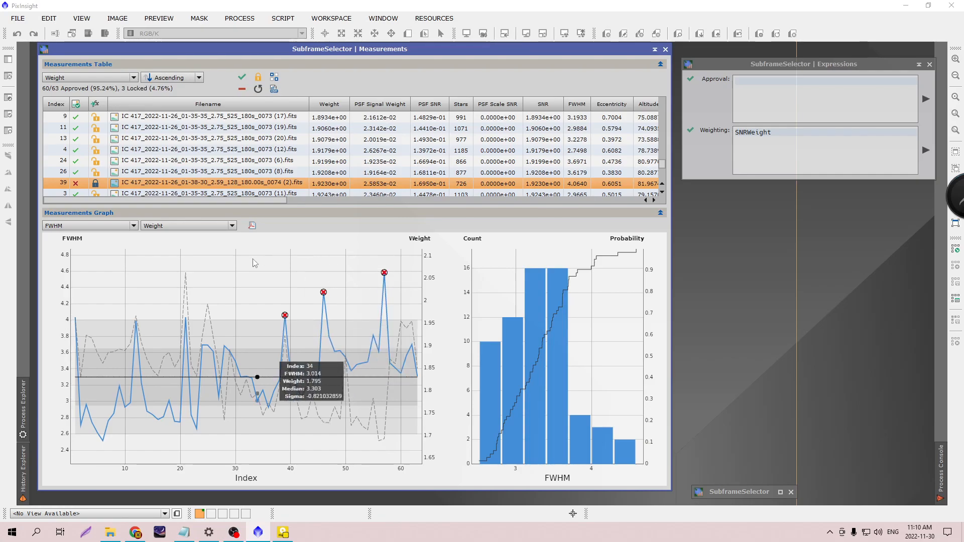
left_click(186, 318)
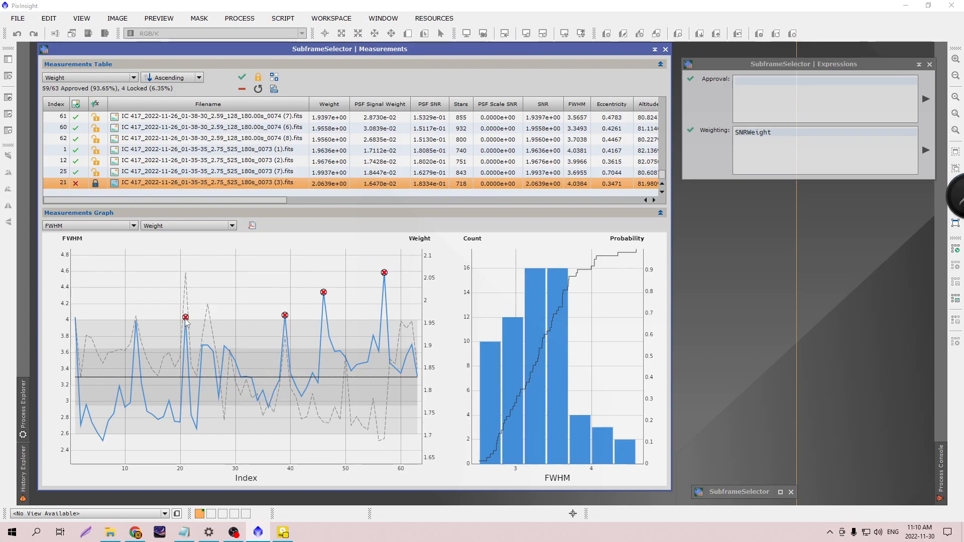
left_click(136, 320)
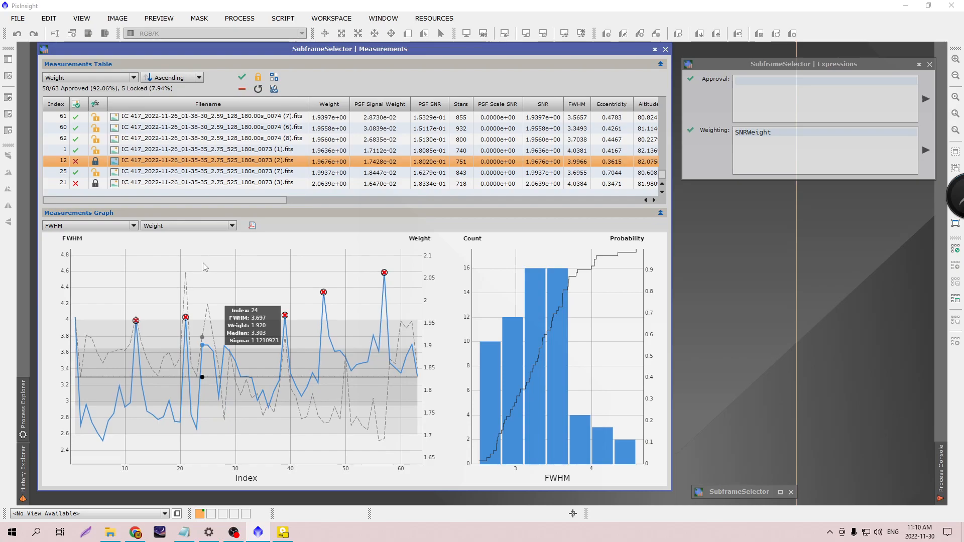
- Switch the measurements graph to Eccentricity and reject the subframe at the peak at index 25
left_click(134, 226)
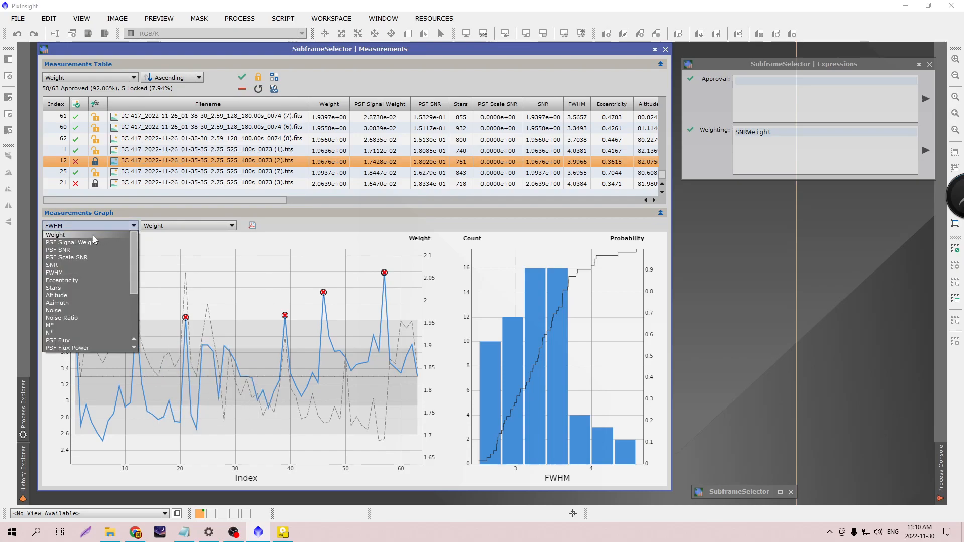
left_click(81, 285)
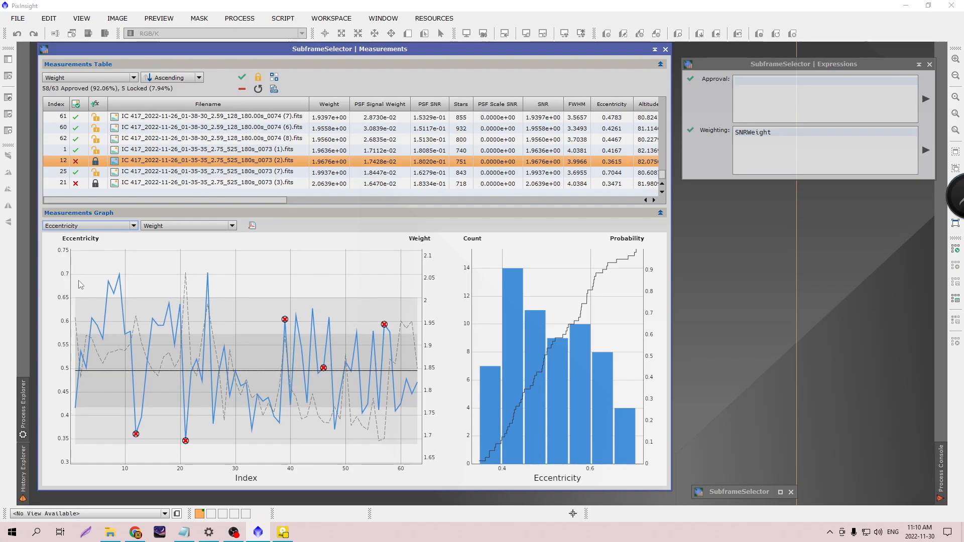
mouse_move(243, 271)
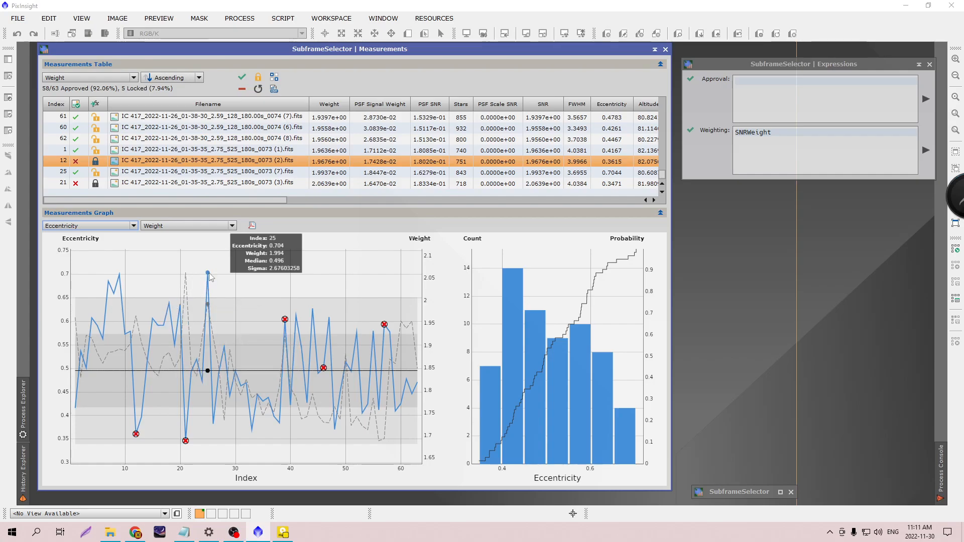
left_click(208, 273)
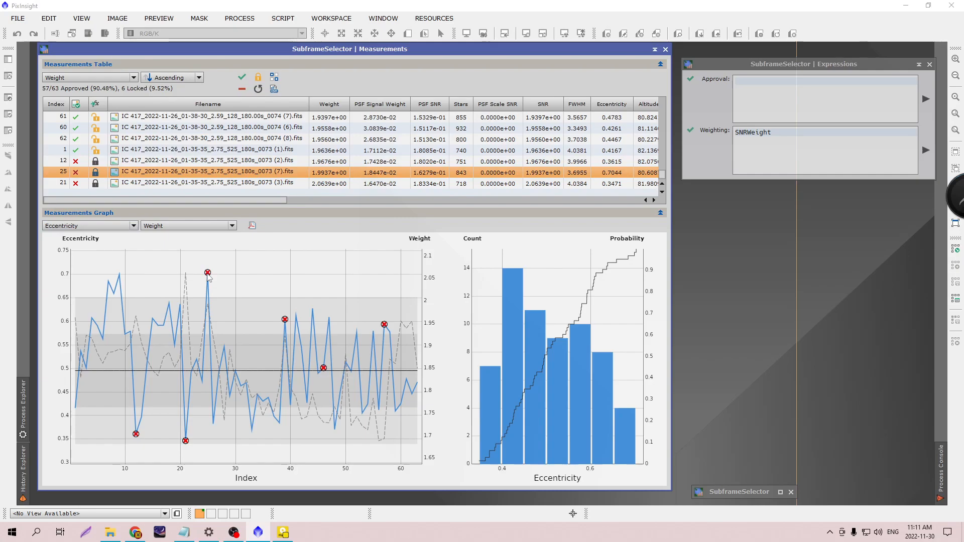
- Reject the subframes at the Eccentricity graph's high peaks at indices 9 and 7
left_click(120, 275)
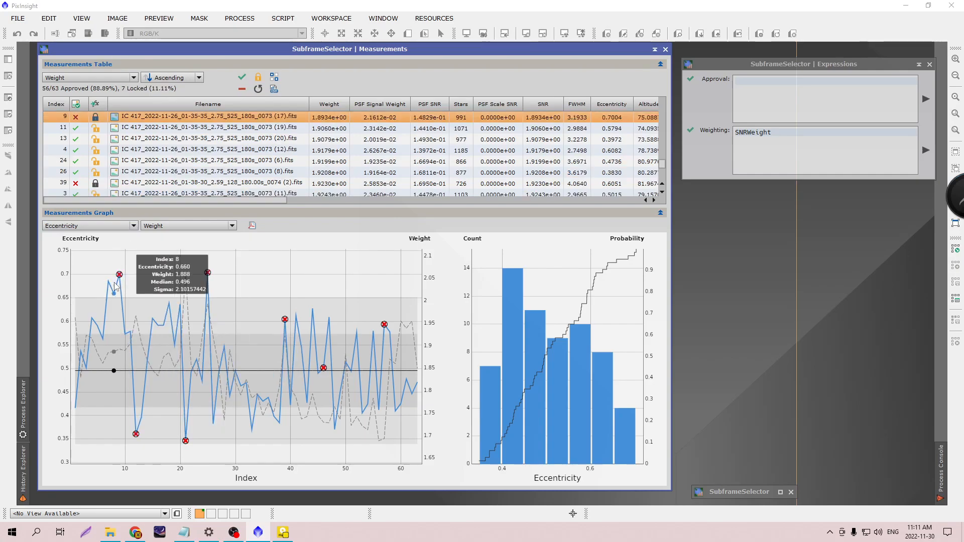
left_click(109, 281)
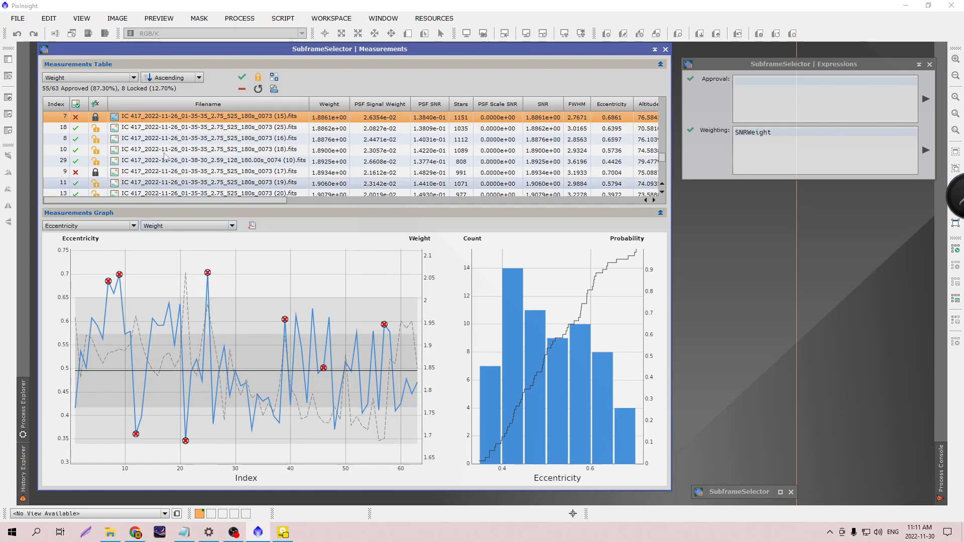
- Sort the measurements table by Eccentricity and review the highest-eccentricity subframes against the graph's peaks
left_click_drag(84, 50, 505, 70)
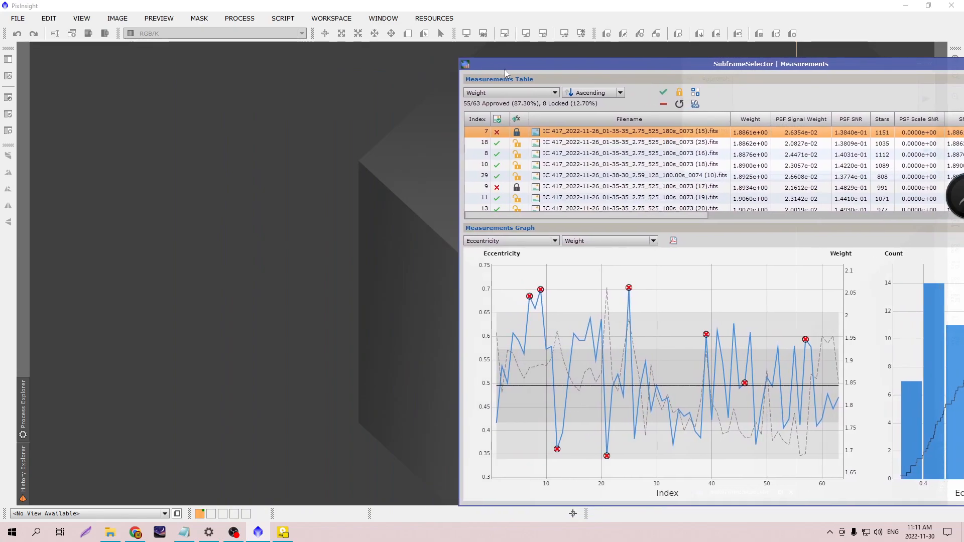
mouse_move(629, 290)
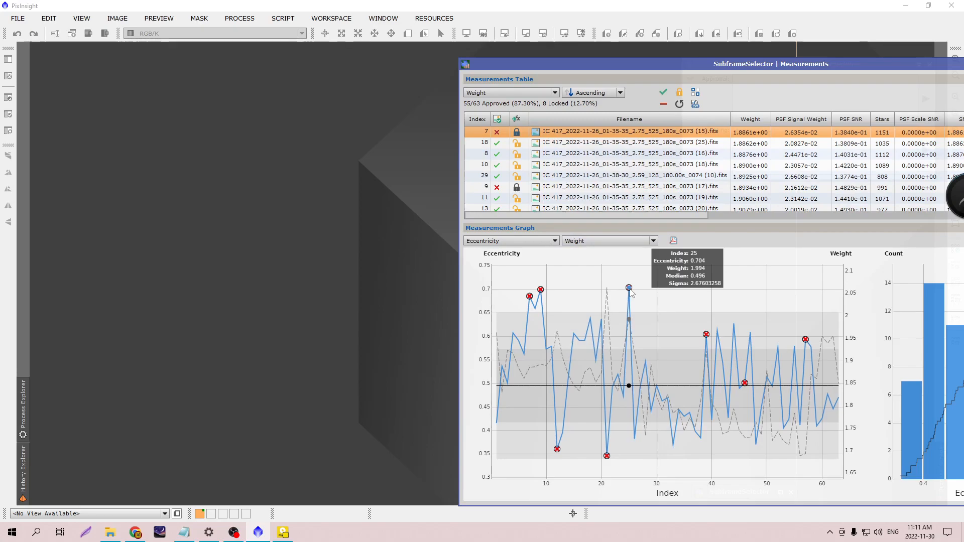
left_click(555, 93)
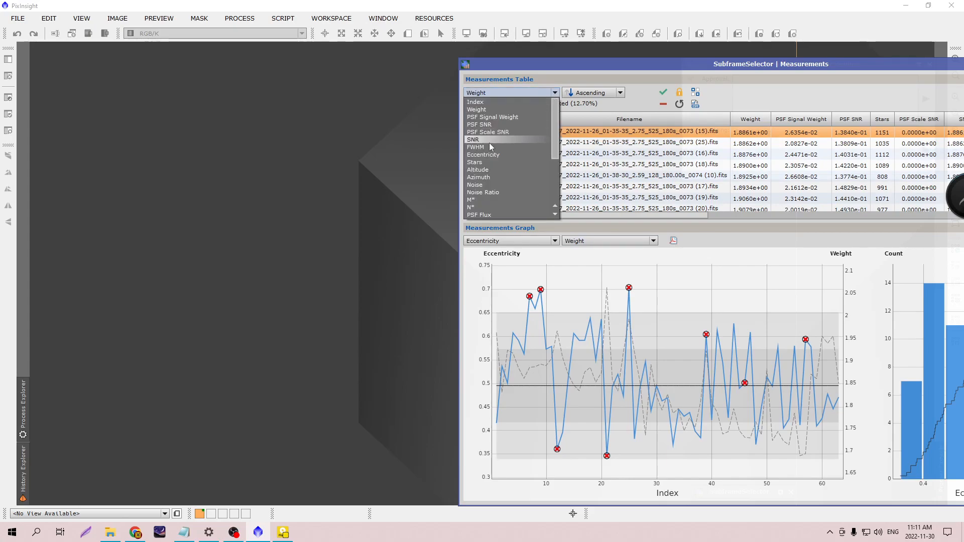
left_click(493, 156)
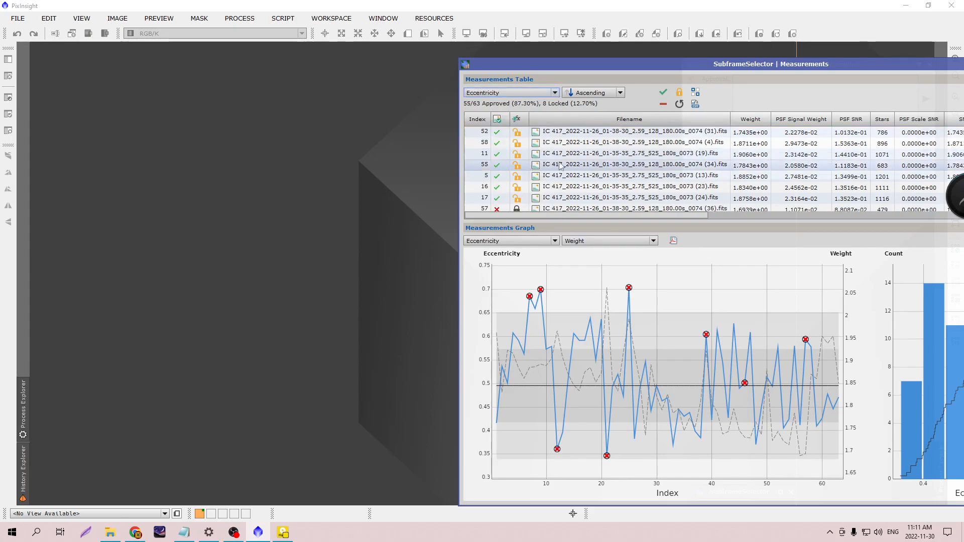
left_click_drag(773, 70, 486, 58)
left_click_drag(796, 160, 797, 190)
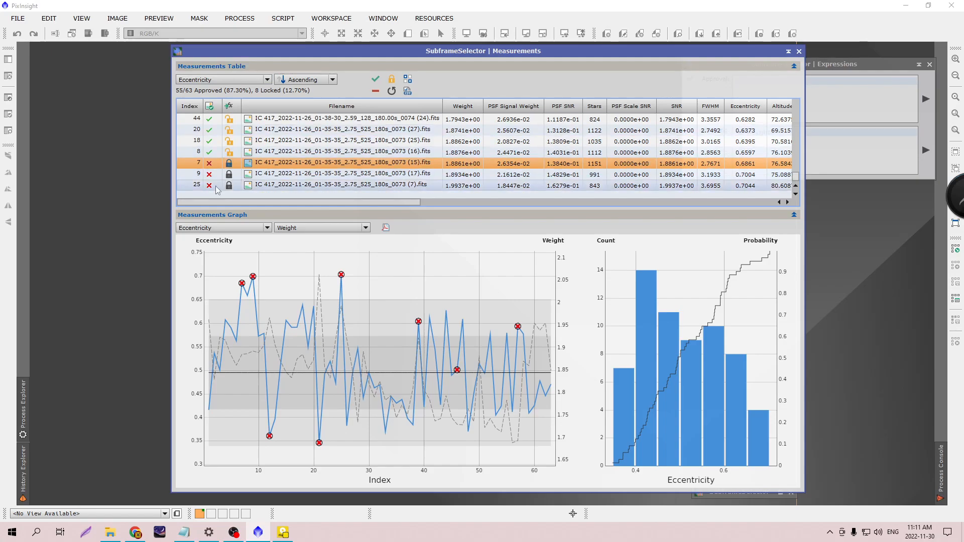
mouse_move(342, 277)
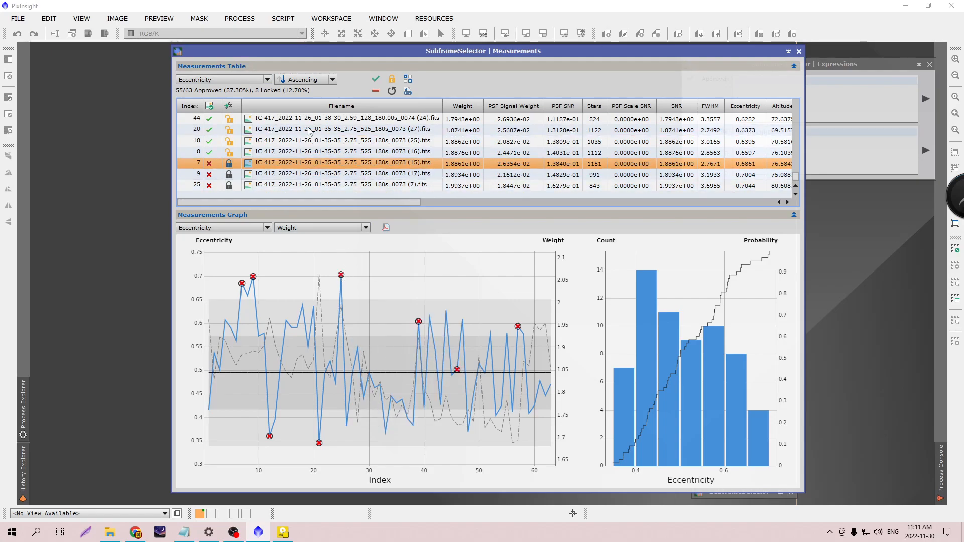
- Open the rejected subframe at index 25, auto-stretch it, examine the star shapes in several areas up close, and close the image
left_click_drag(204, 51, 503, 56)
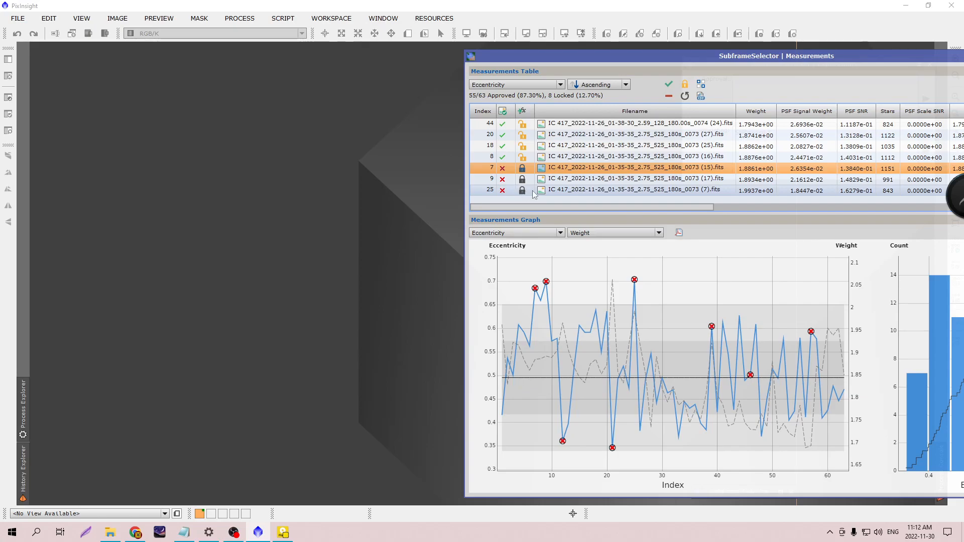
double_click(613, 190)
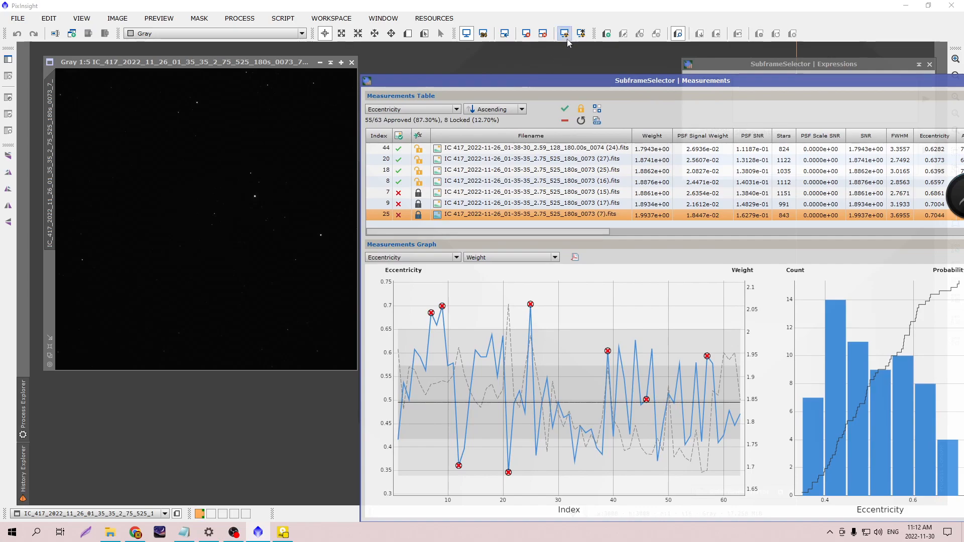
left_click(565, 33)
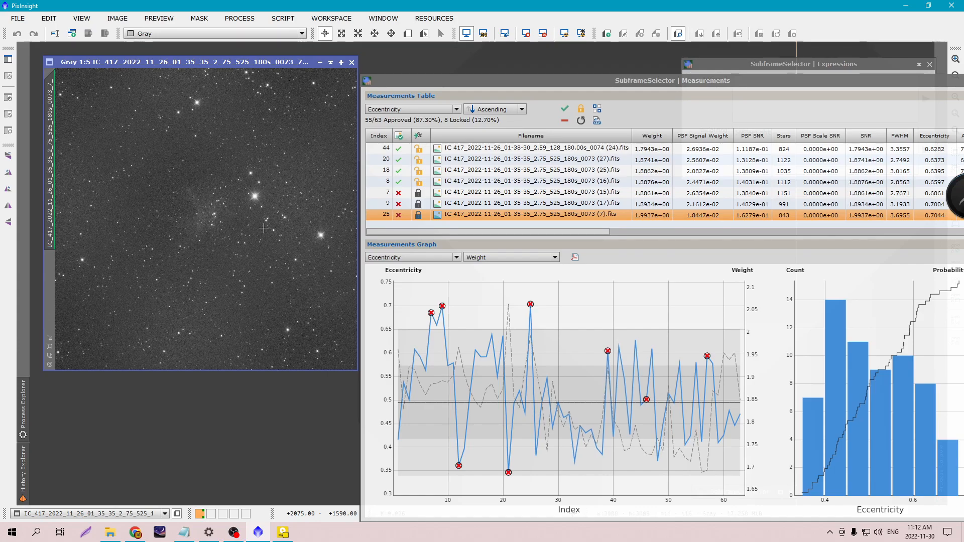
scroll(251, 234, "up", 5)
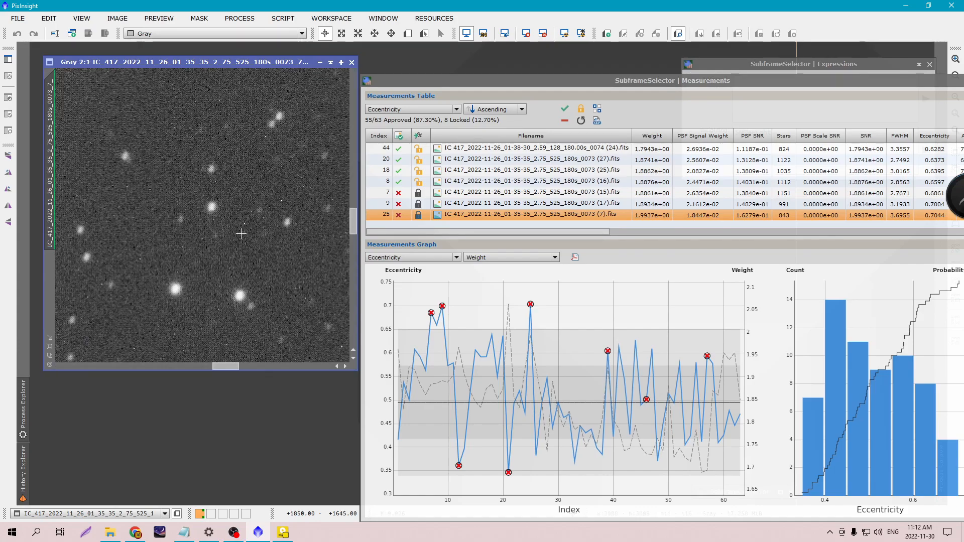
left_click_drag(353, 217, 343, 135)
left_click_drag(226, 366, 150, 368)
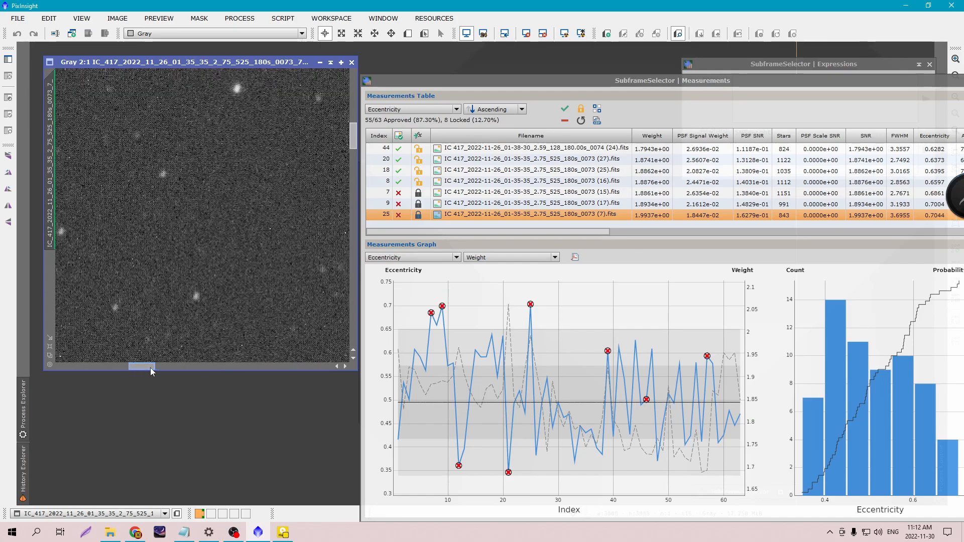
left_click_drag(353, 136, 353, 214)
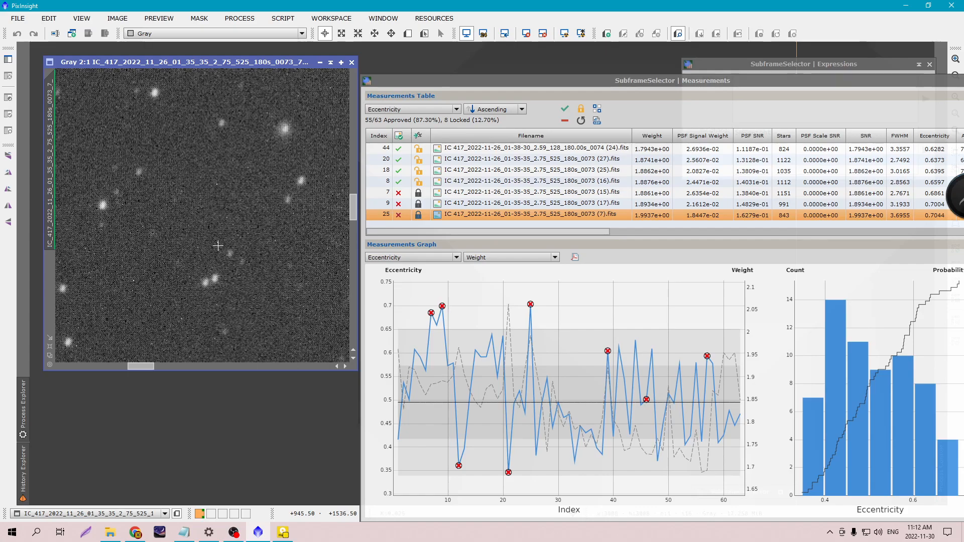
left_click(352, 63)
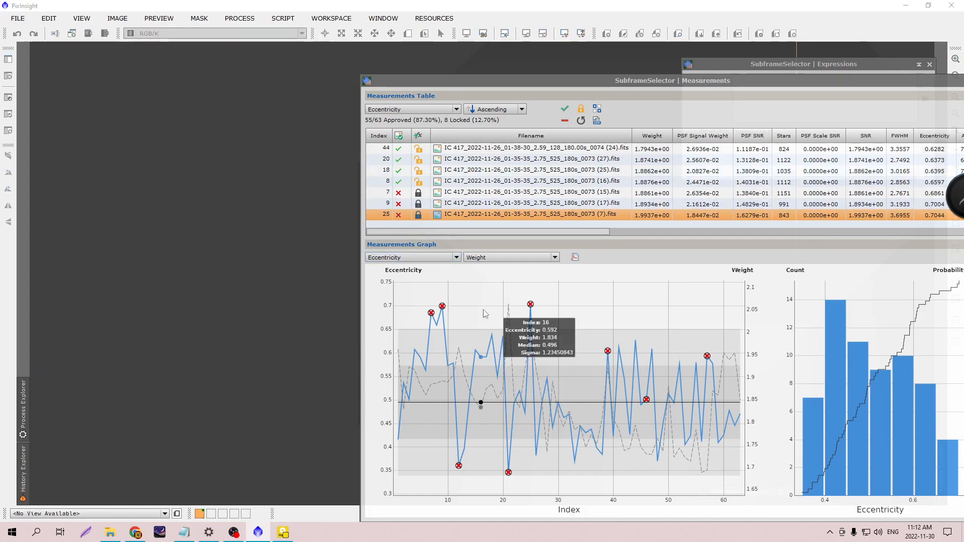
- Open the rejected subframe at index 7 beside the measurements and auto-stretch its display
mouse_move(431, 314)
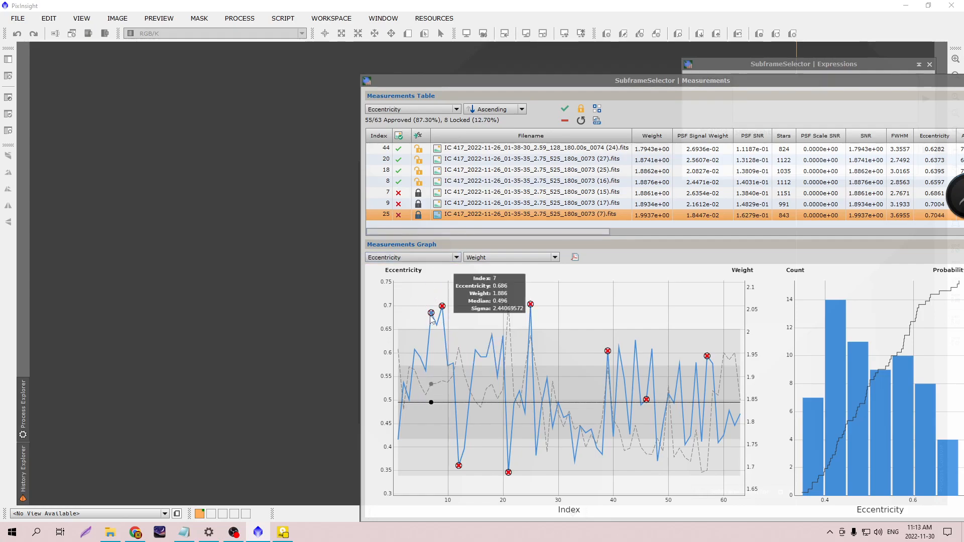
left_click(477, 195)
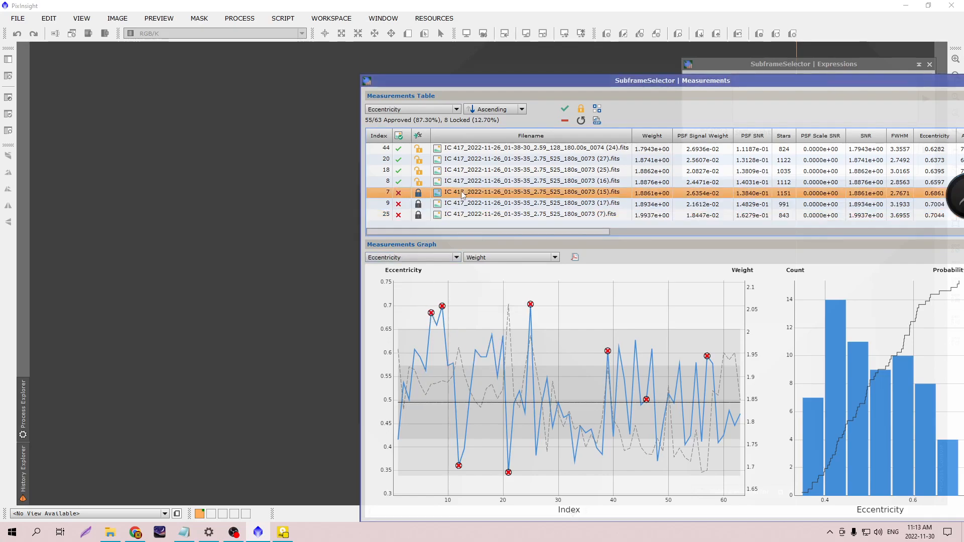
double_click(477, 195)
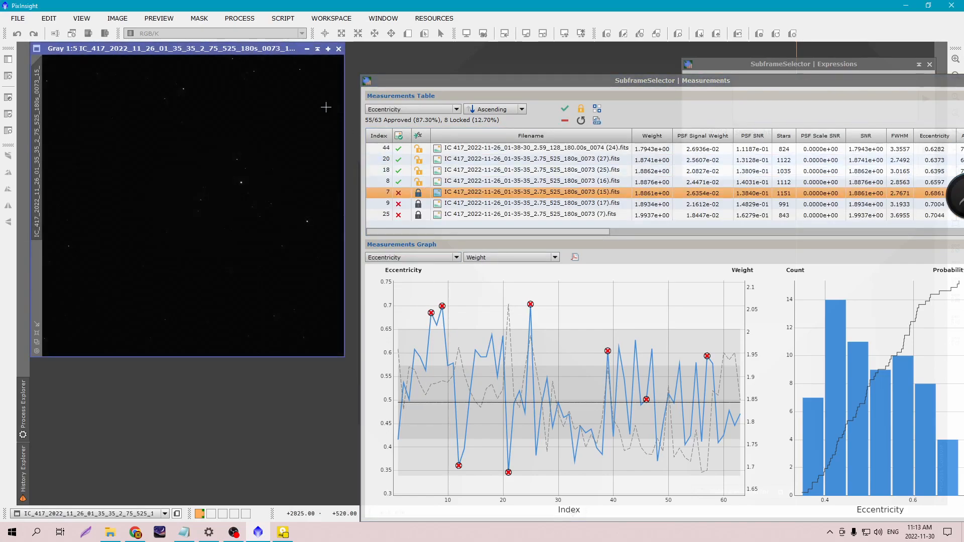
key("ctrl+a")
- Examine the star shapes in the index 7 subframe up close and across the whole frame, and close the image
scroll(206, 170, "up", 6)
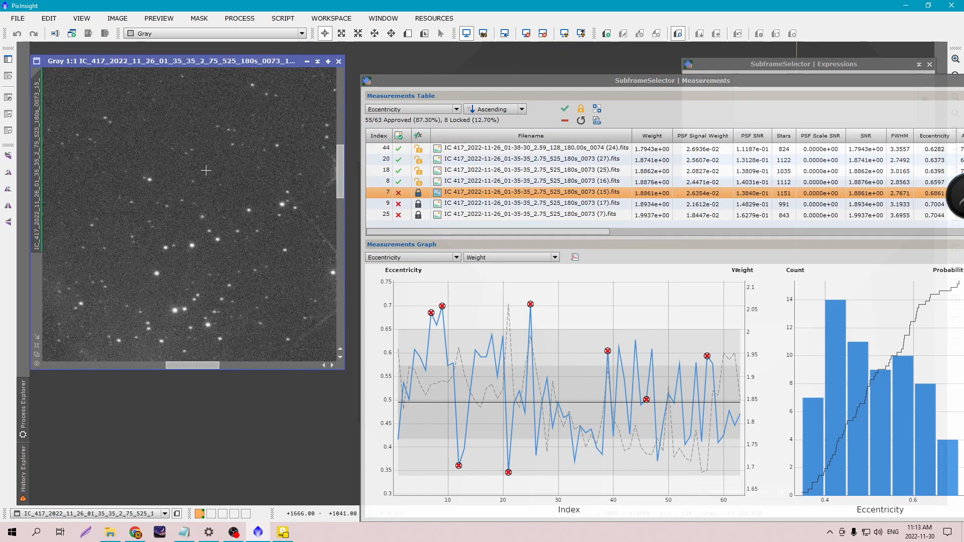
scroll(206, 170, "up", 1)
scroll(206, 171, "down", 1)
left_click_drag(340, 166, 340, 222)
mouse_move(201, 366)
left_mouse_down()
mouse_move(183, 363)
mouse_move(213, 362)
left_mouse_up()
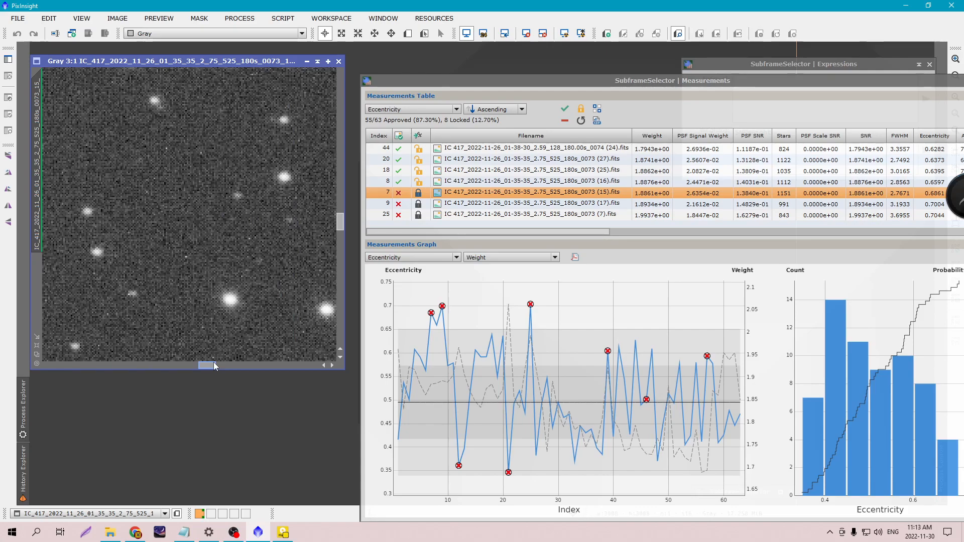
left_click_drag(214, 363, 213, 363)
scroll(201, 290, "down", 3)
scroll(201, 289, "up", 2)
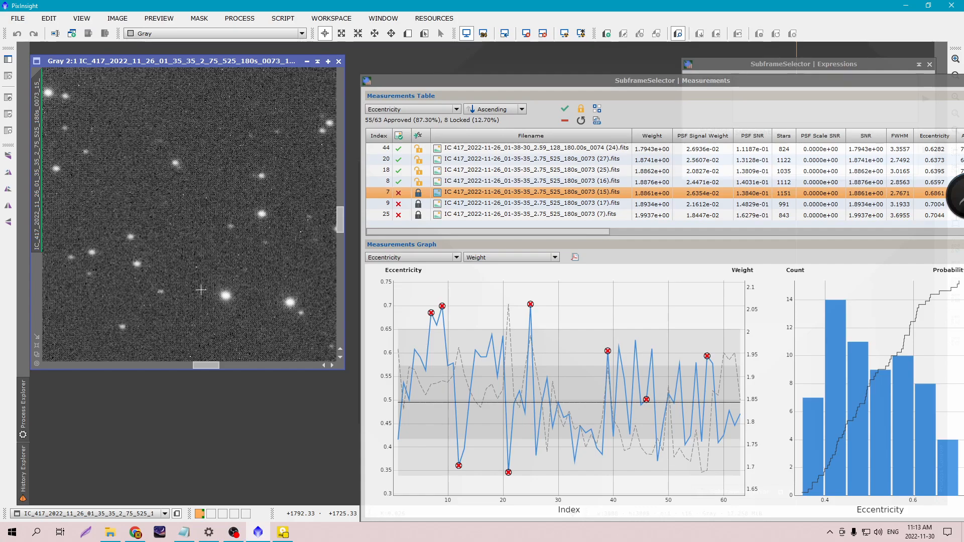
scroll(201, 290, "down", 5)
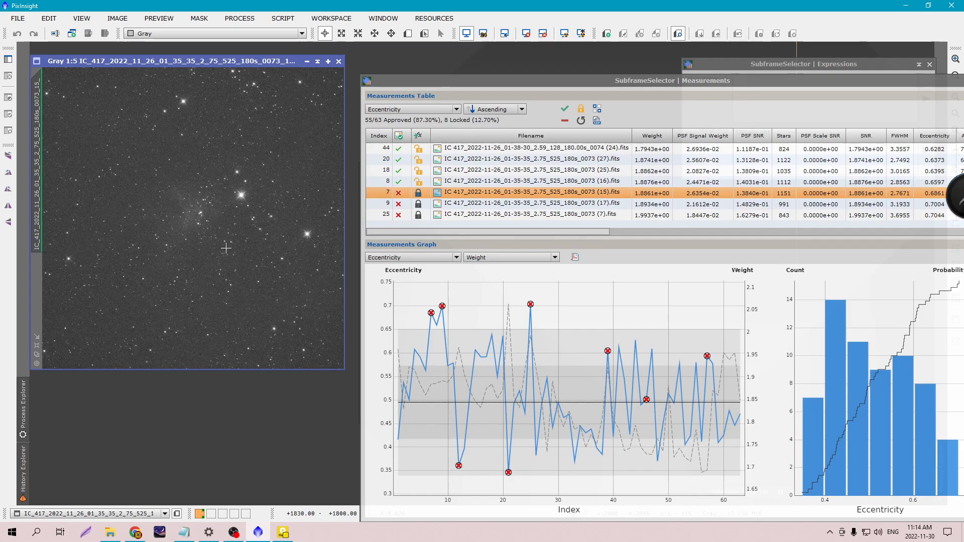
scroll(226, 248, "down", 1)
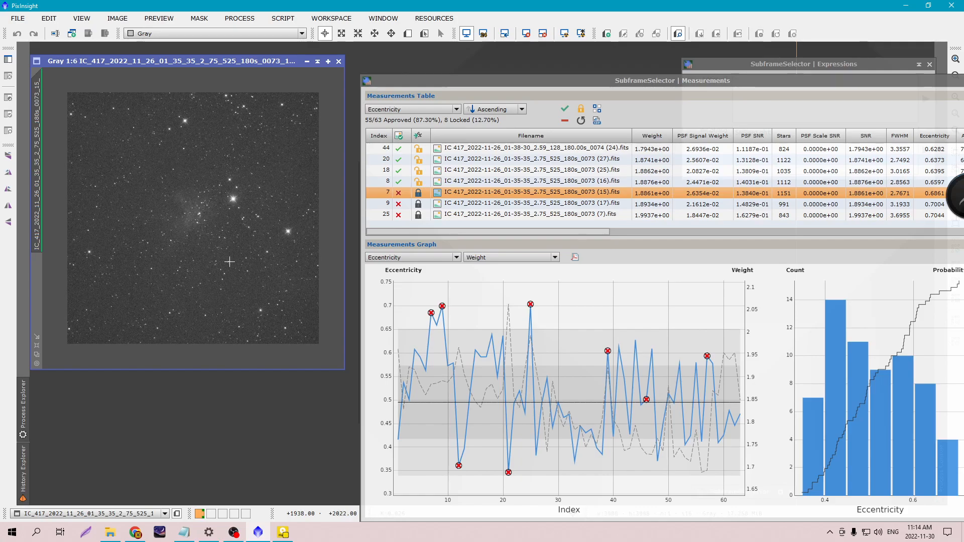
scroll(229, 262, "up", 1)
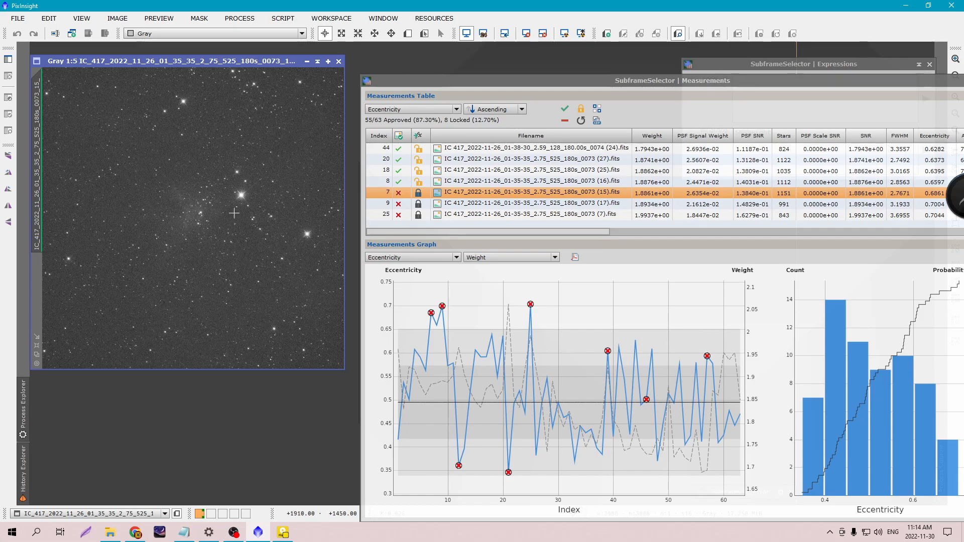
left_click(338, 60)
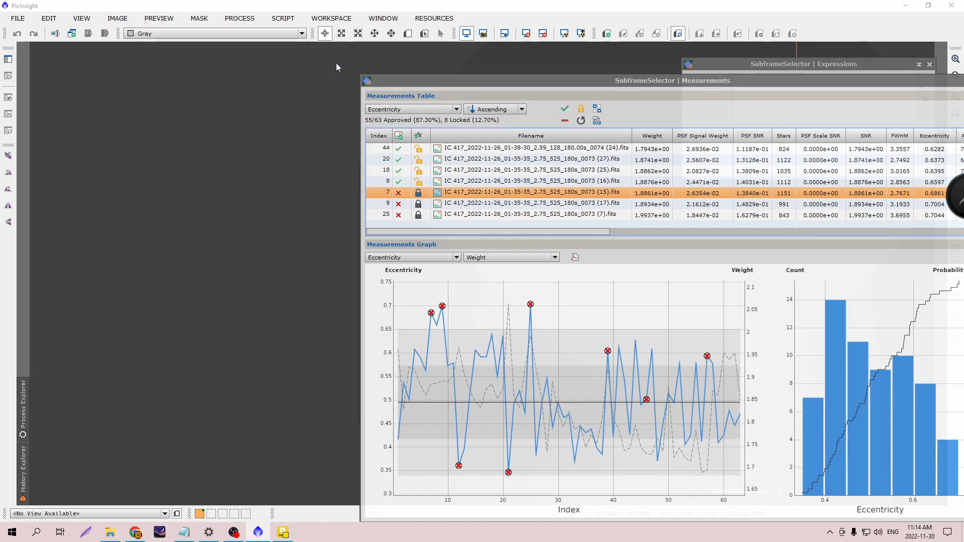
- Open the approved subframe at index 18, one of the next-highest eccentricities, beside the measurements and auto-stretch its display
left_click_drag(493, 77, 485, 61)
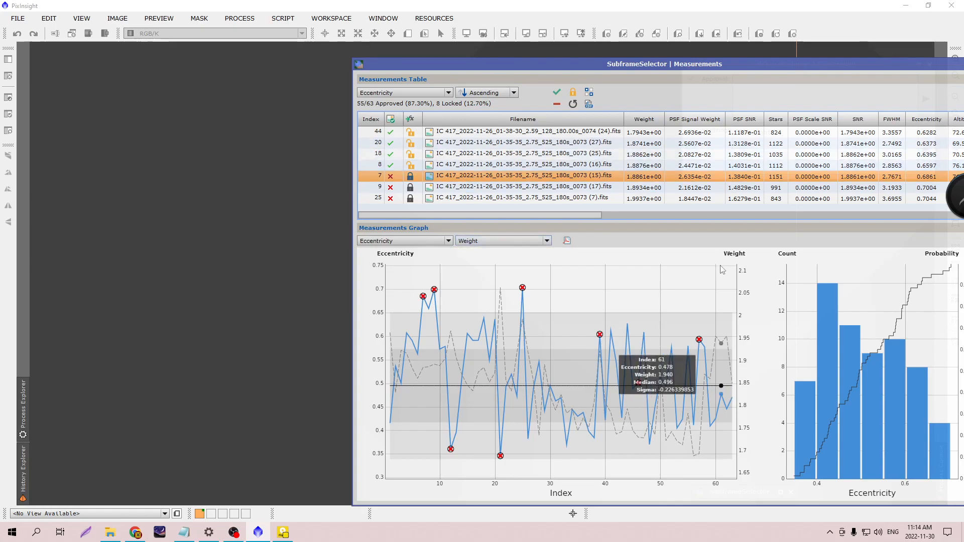
left_click_drag(668, 64, 366, 56)
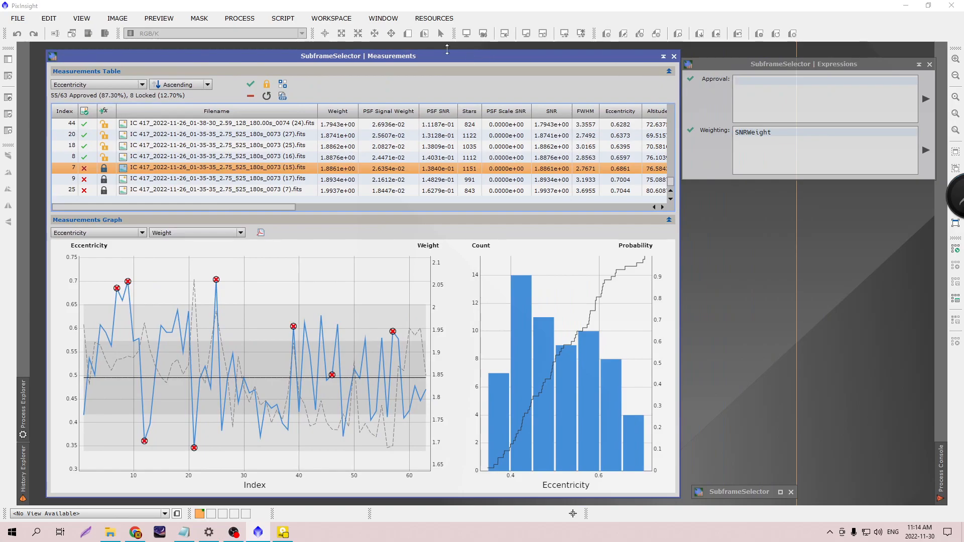
left_click_drag(472, 56, 727, 56)
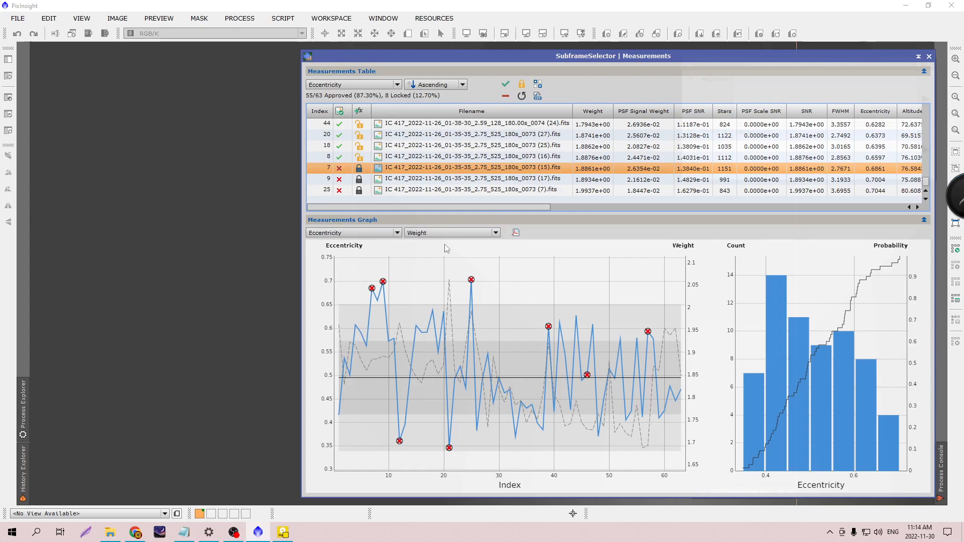
mouse_move(433, 311)
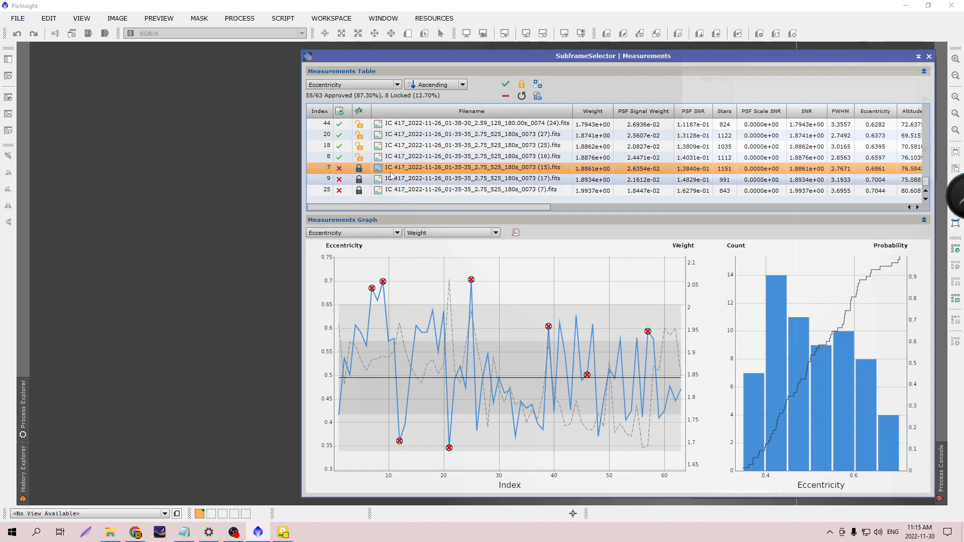
left_click(403, 149)
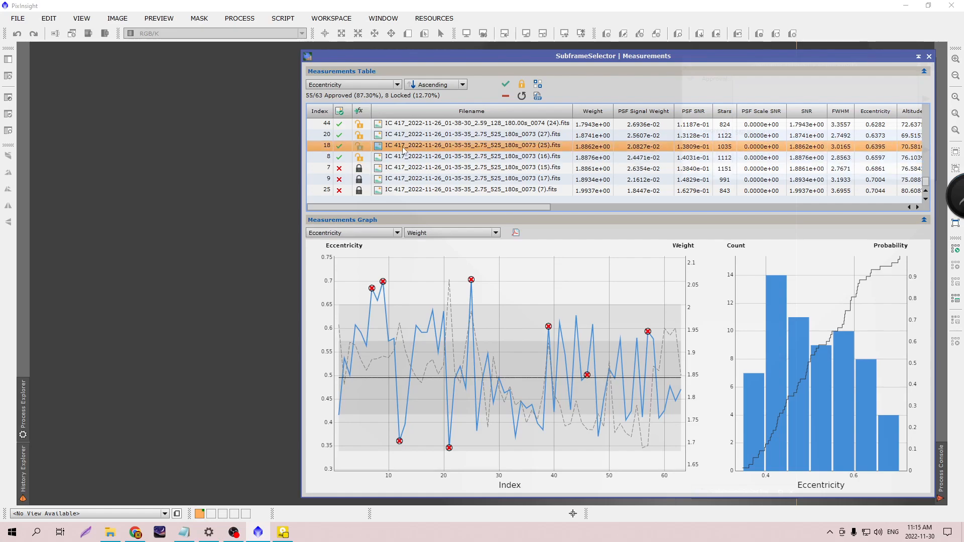
left_click_drag(399, 52, 466, 52)
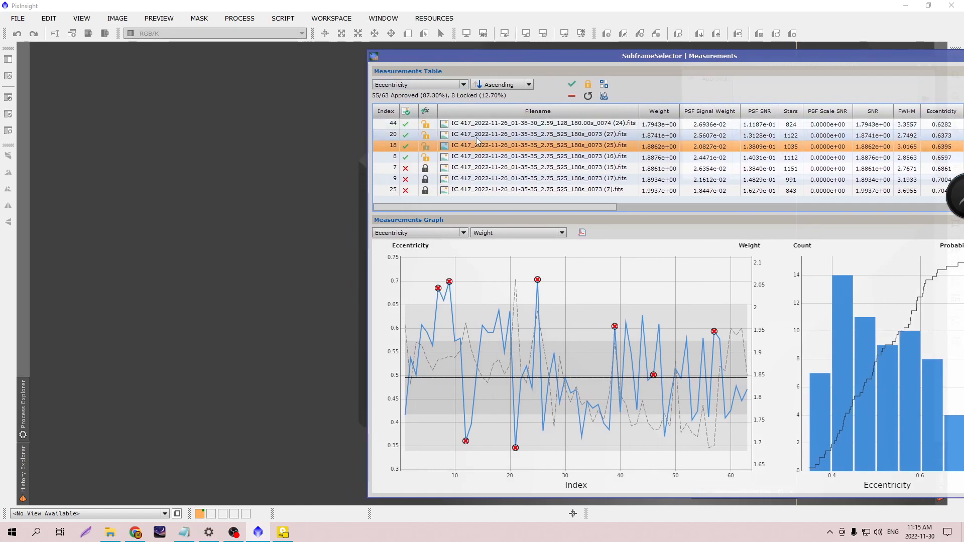
left_click(564, 33)
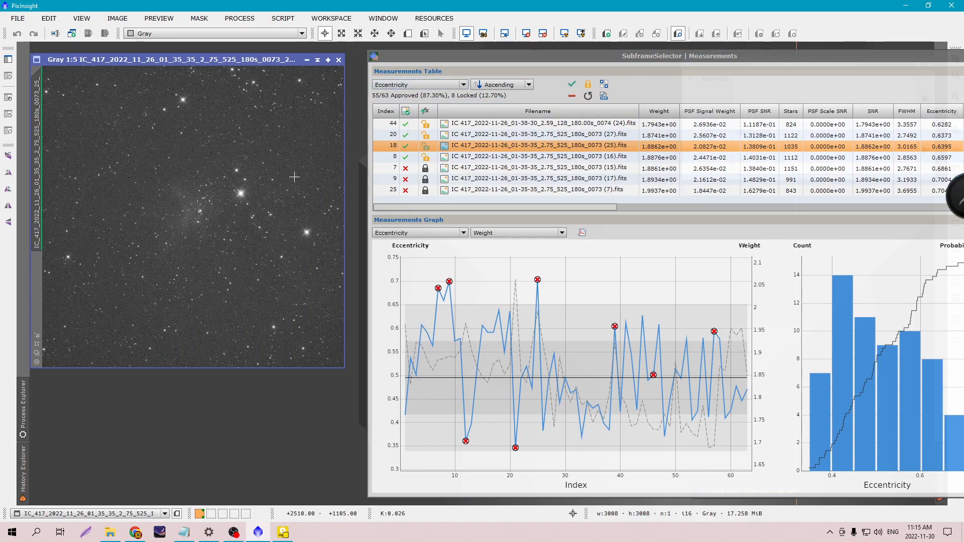
- Examine the star shapes in different areas of the index 18 subframe up close and in a wider view
scroll(315, 271, "up", 6)
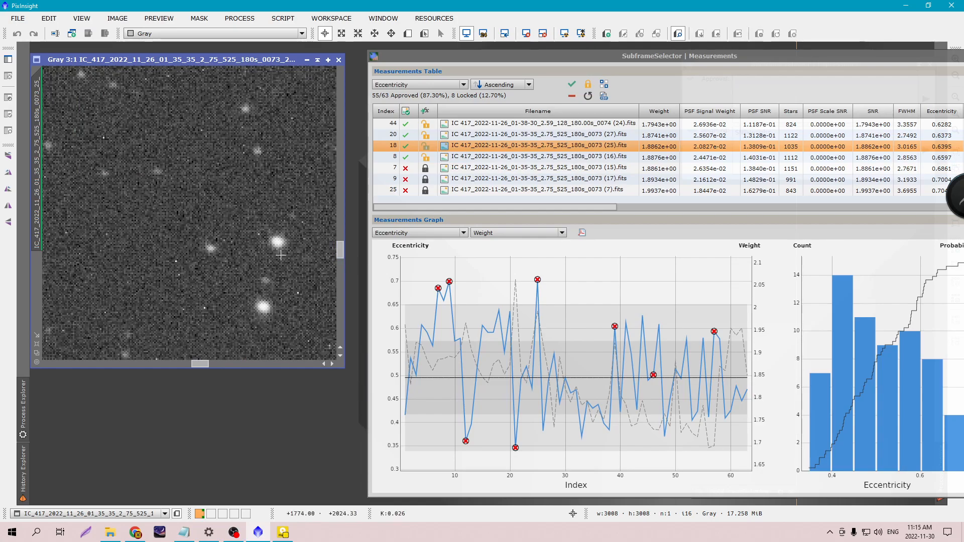
left_click_drag(339, 250, 336, 186)
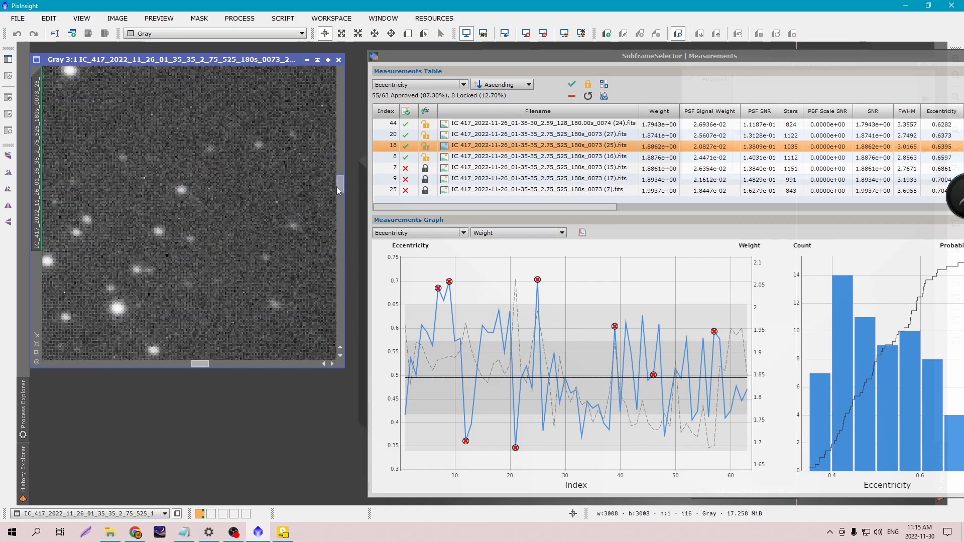
scroll(250, 246, "down", 1)
scroll(250, 246, "down", 5)
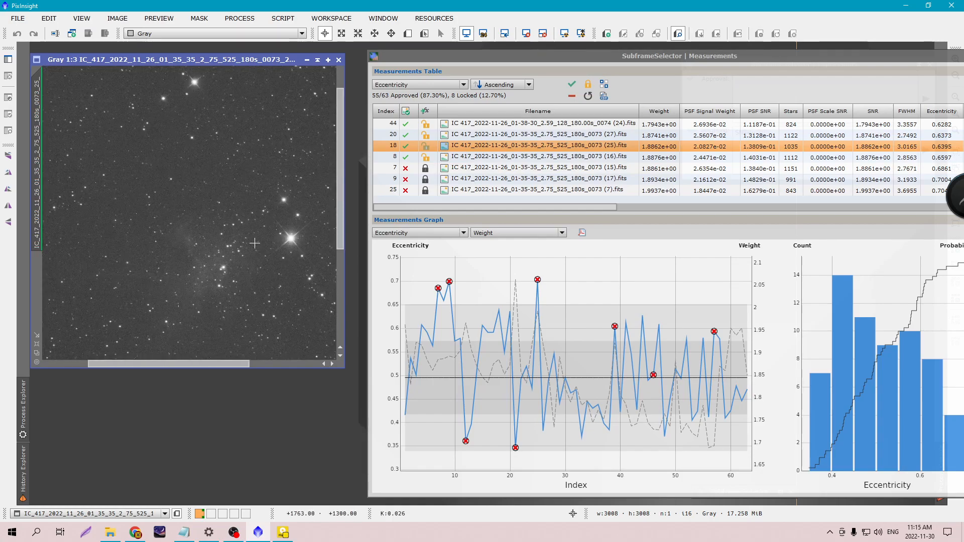
- View the whole index 18 subframe, bring the measurements window forward, and inspect the eccentricity graph around that frame
scroll(254, 243, "up", 1)
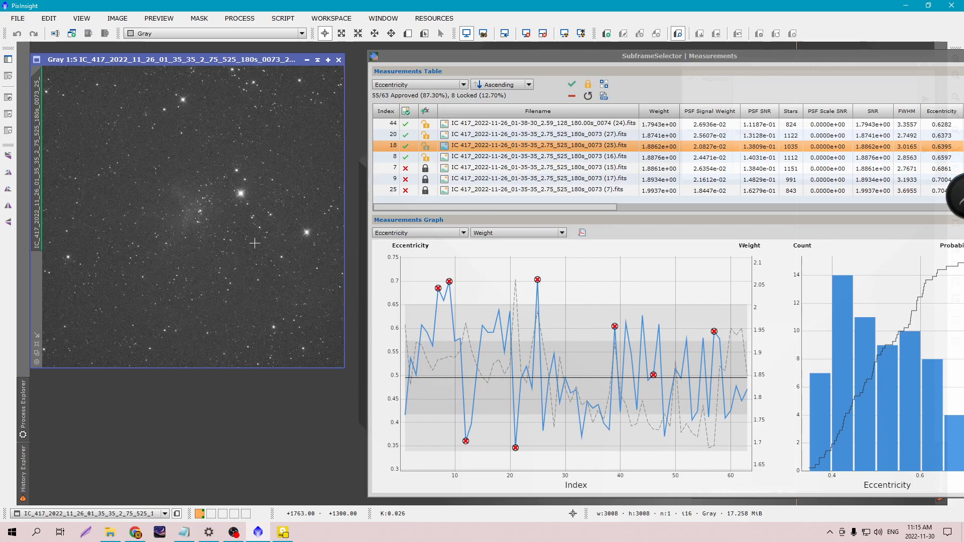
left_click_drag(595, 61, 262, 53)
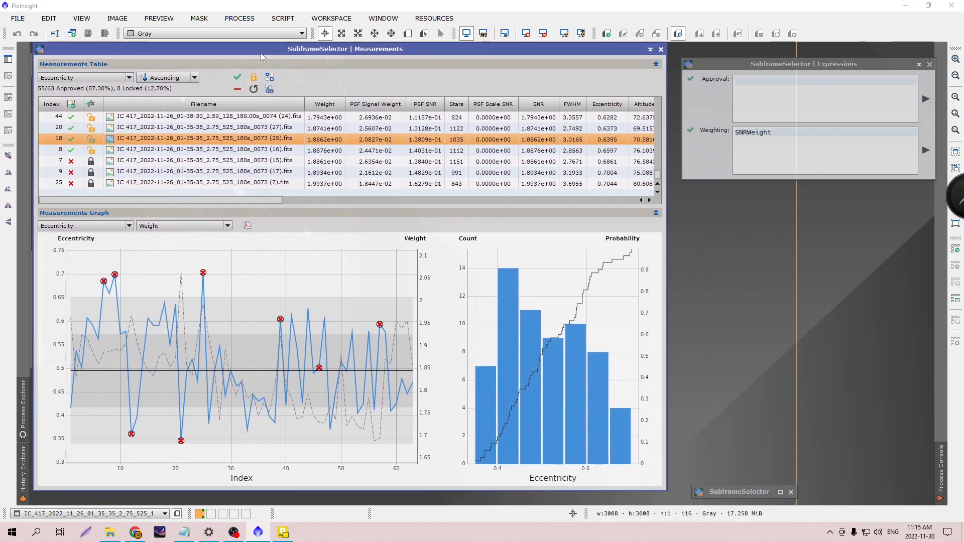
mouse_move(196, 303)
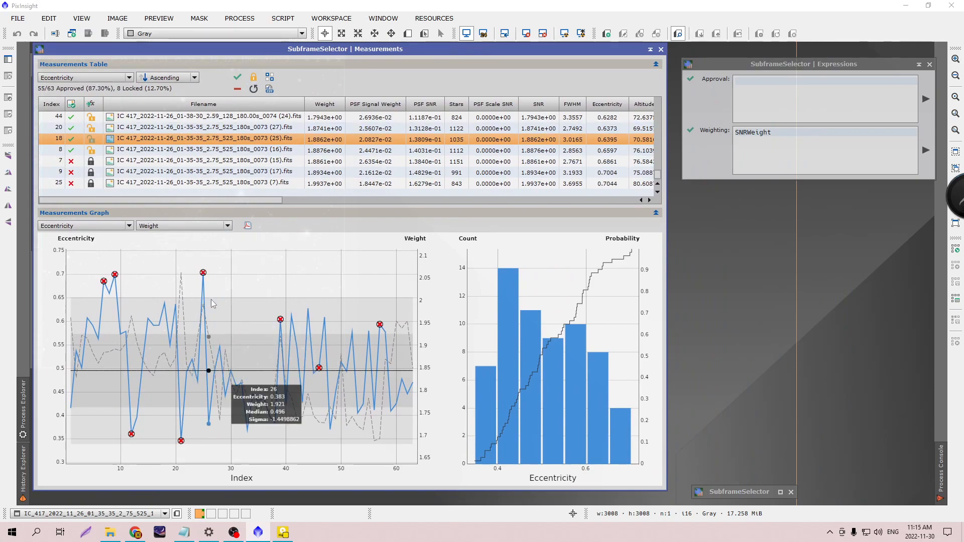
left_click(754, 82)
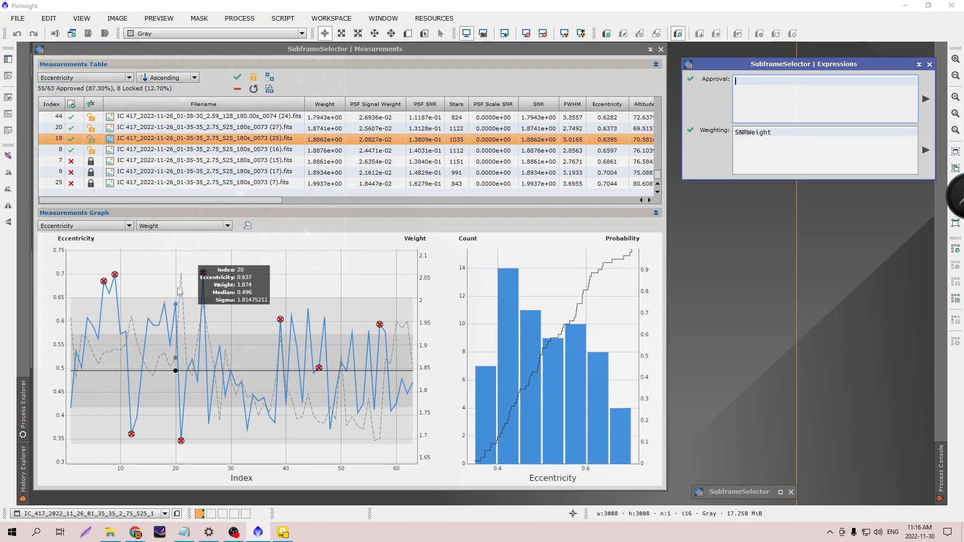
- Recheck the index 18 subframe's star shapes up close and across the full frame, close the image, and bring back the measurements window
left_click_drag(195, 49, 511, 110)
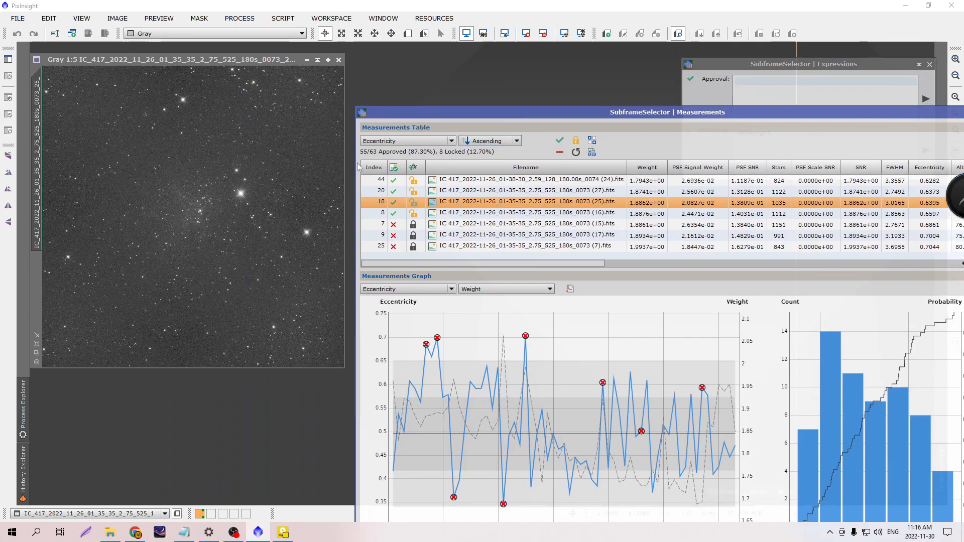
scroll(224, 216, "up", 4)
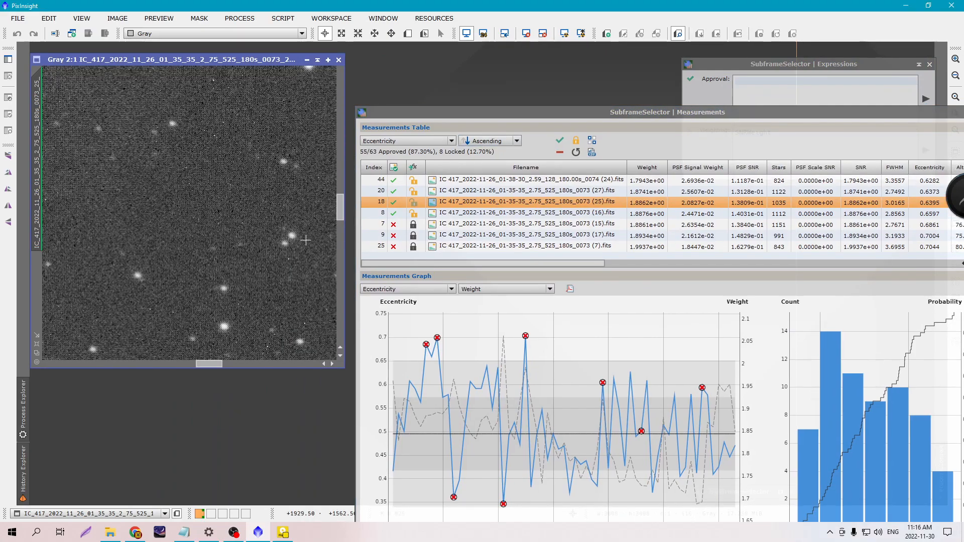
scroll(287, 214, "down", 2)
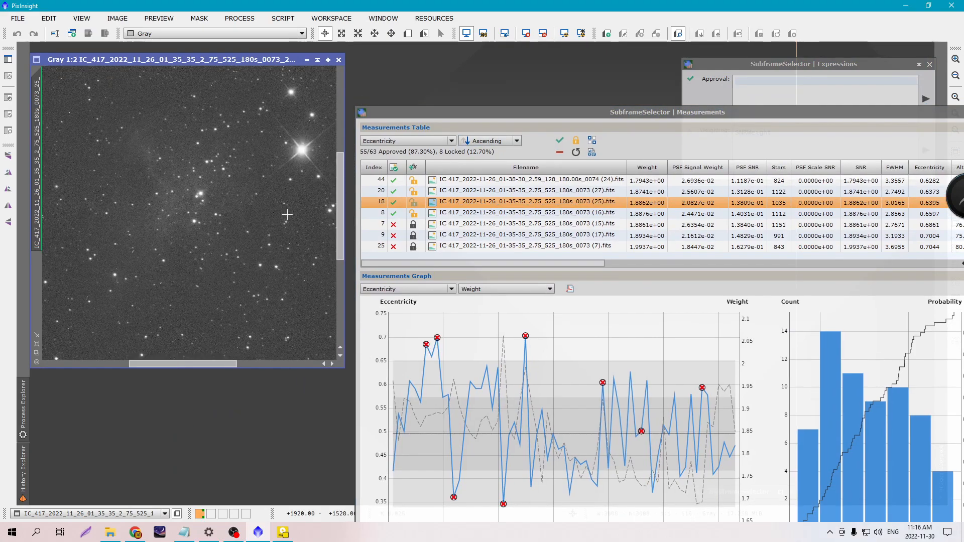
scroll(287, 214, "down", 3)
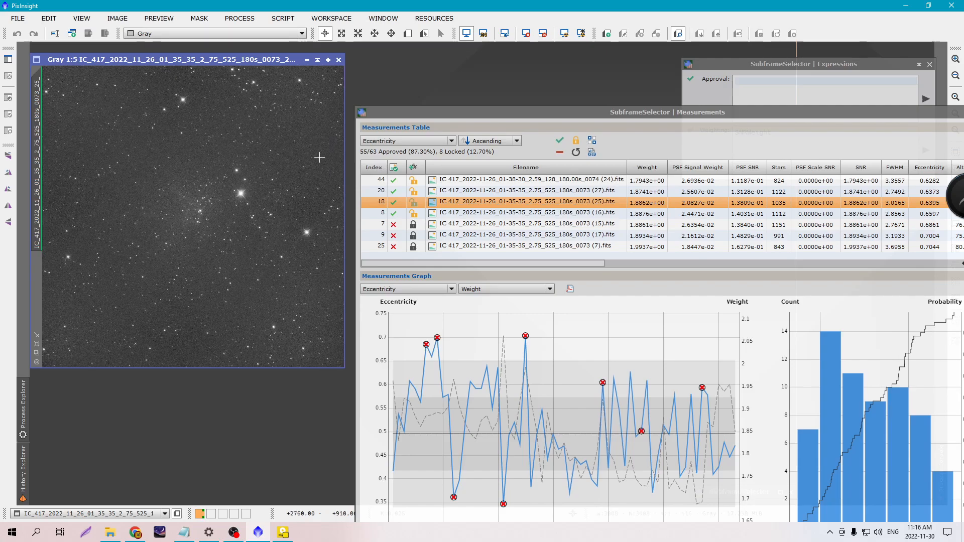
left_click(339, 60)
left_click_drag(393, 114, 74, 57)
- Pick the point at index 23, near the median eccentricity, from the graph, and open its subframe with an auto-stretched display
mouse_move(176, 326)
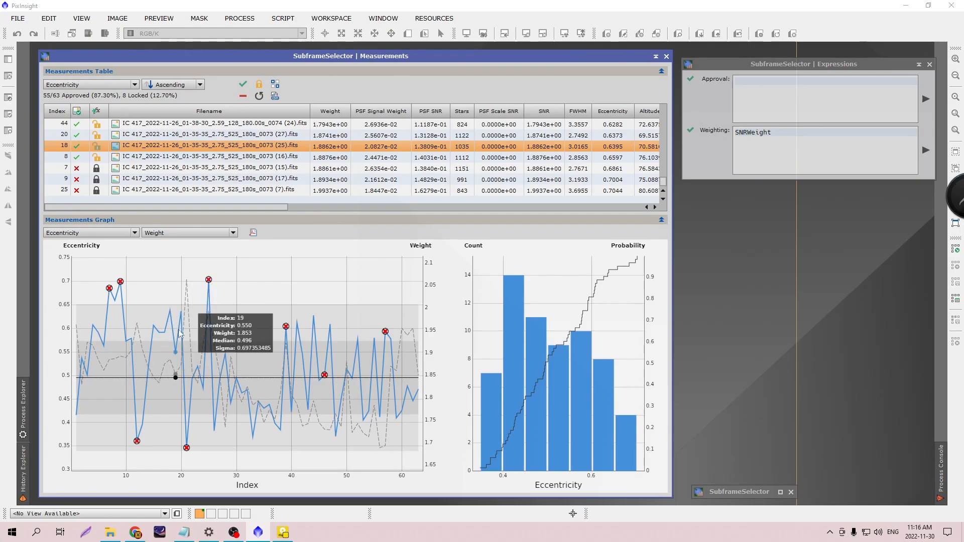
mouse_move(319, 353)
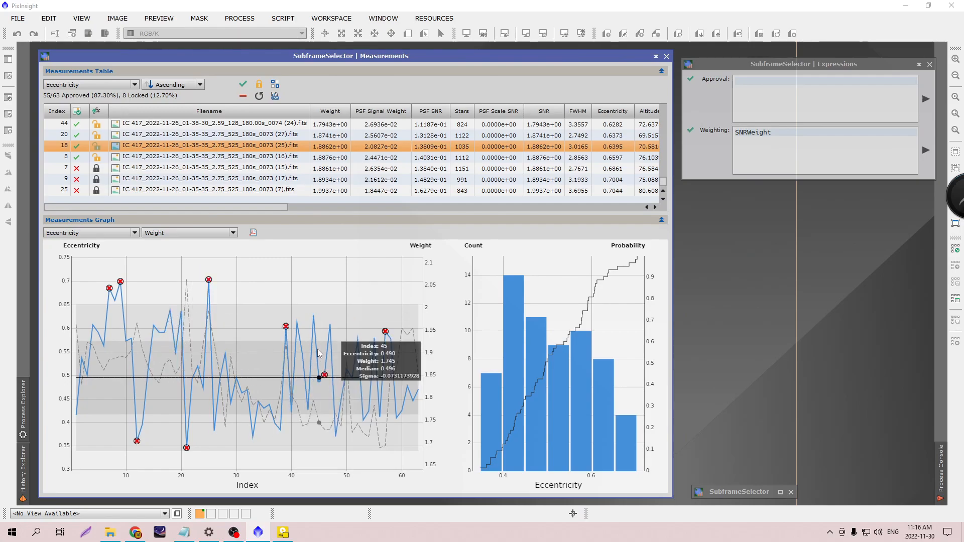
mouse_move(244, 348)
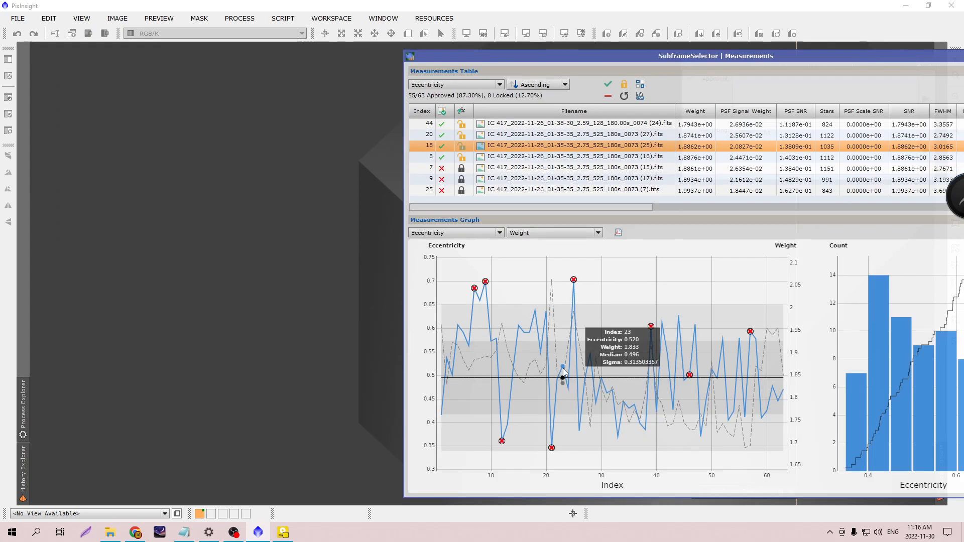
left_click(563, 371)
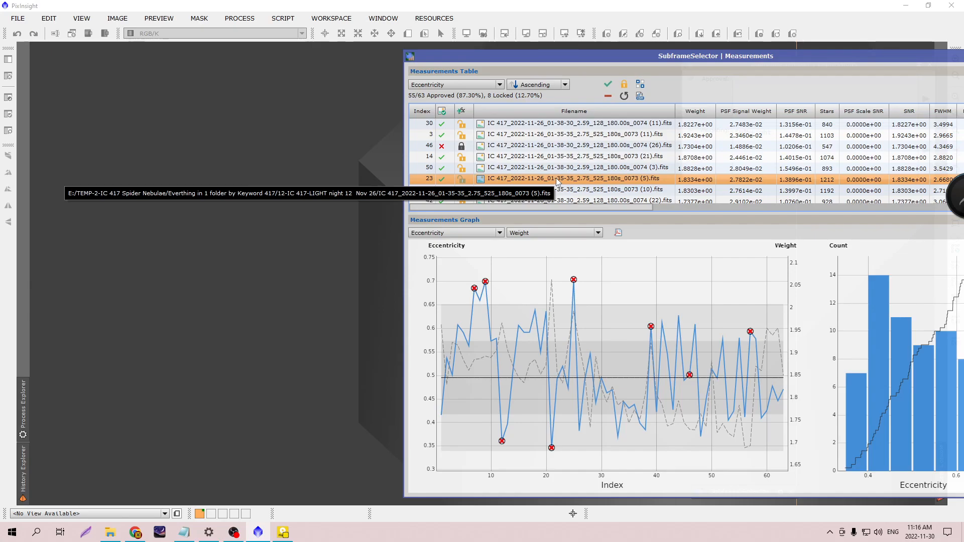
double_click(557, 182)
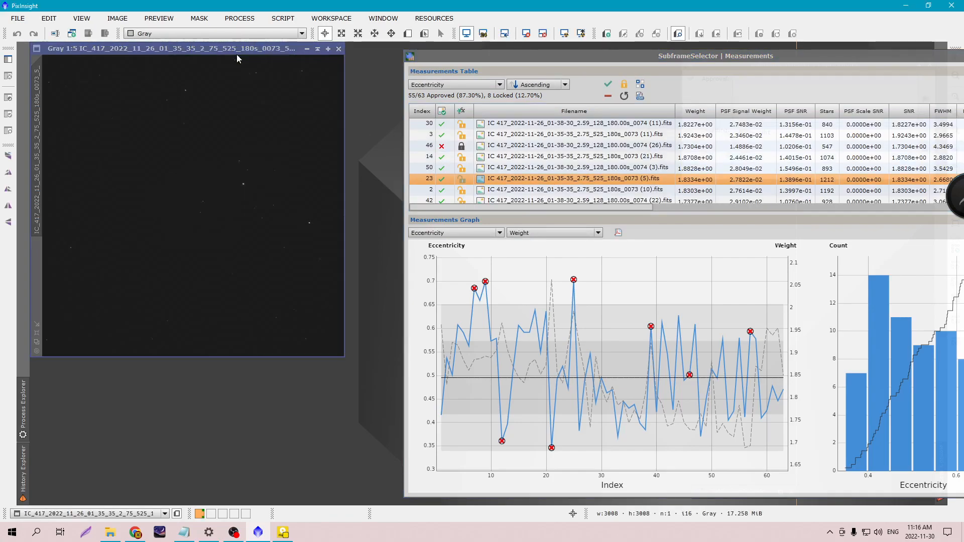
left_click(566, 35)
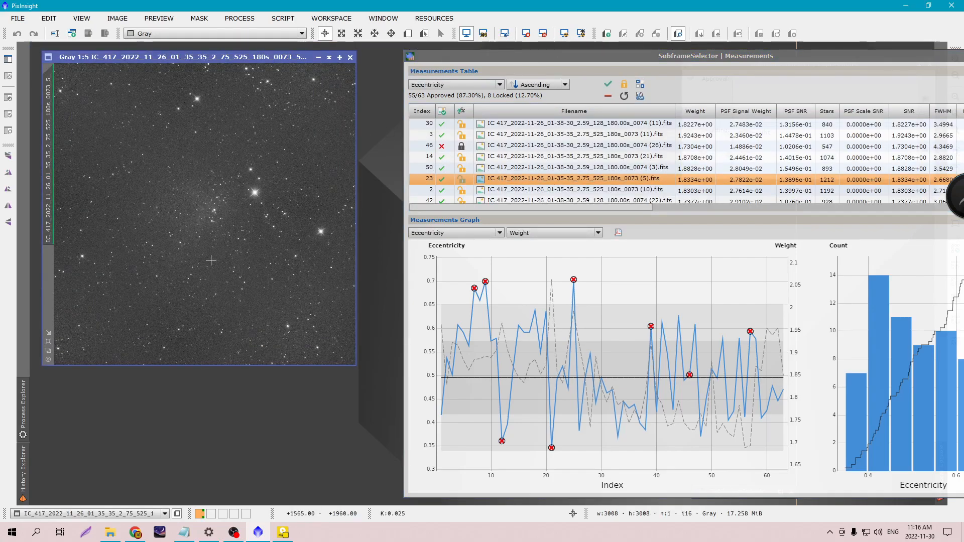
- Examine the index 23 subframe's star shapes up close, close the image, and bring back the measurements window
scroll(211, 261, "up", 5)
mouse_move(340, 173)
left_mouse_down()
mouse_move(336, 145)
mouse_move(336, 156)
left_mouse_up()
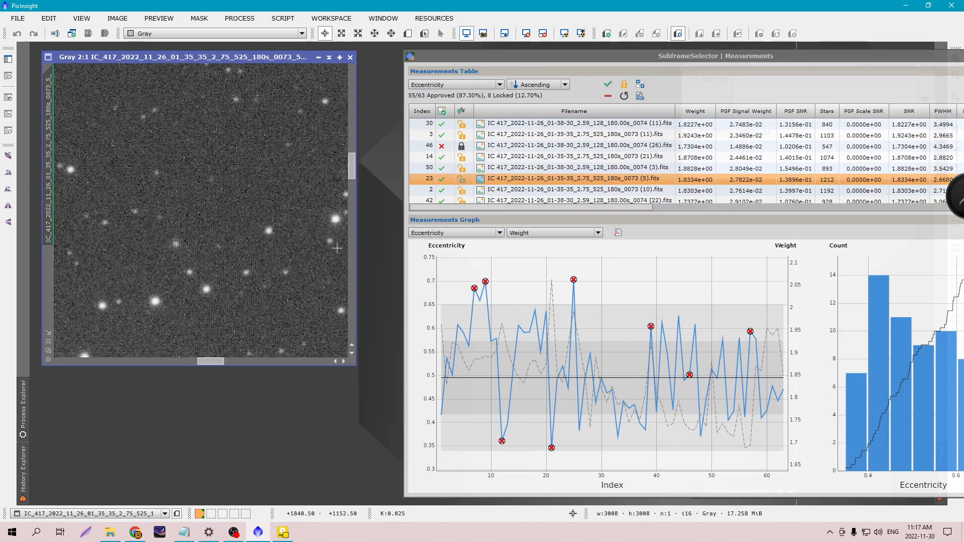
mouse_move(526, 358)
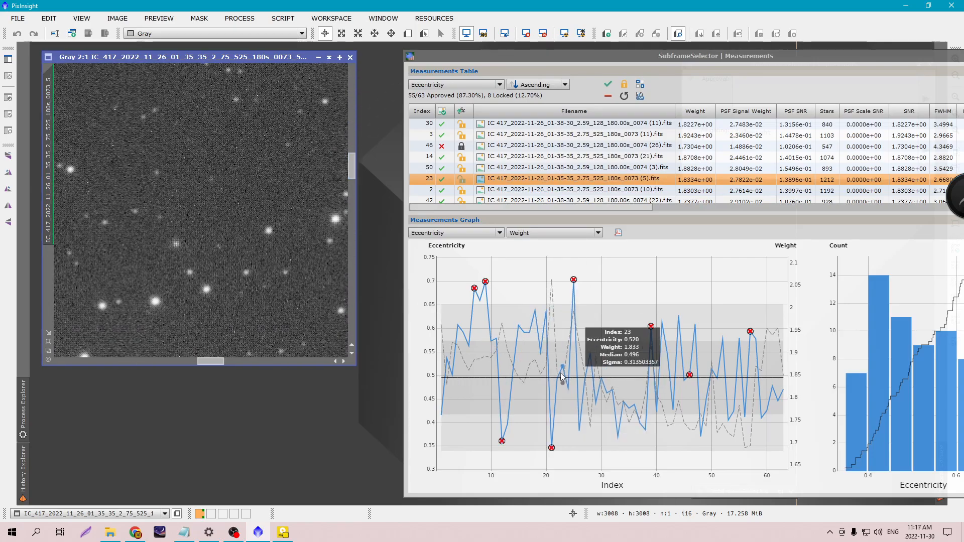
left_click(350, 58)
left_click_drag(426, 57, 79, 56)
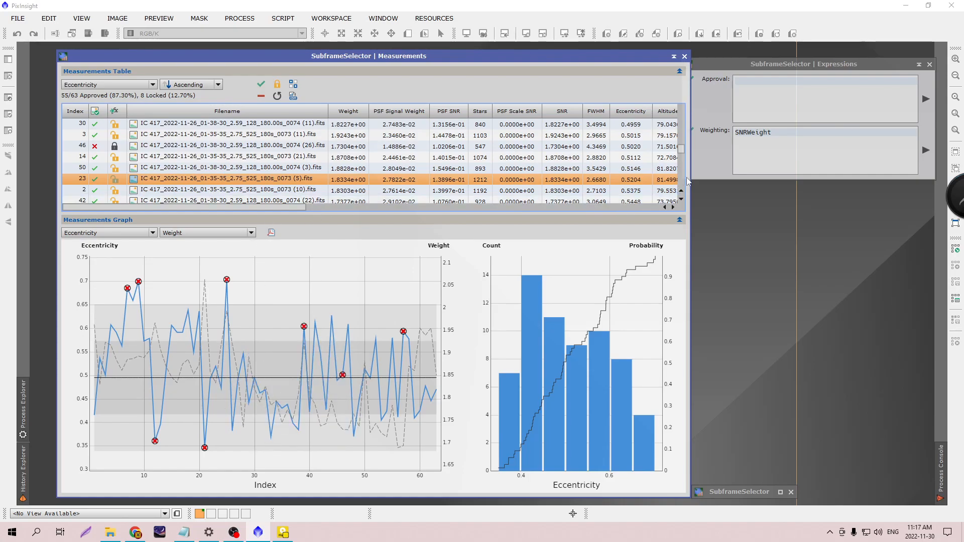
- Open the approved subframe with the lowest eccentricity, index 33, beside the measurements with an auto-stretched display
left_click_drag(681, 149, 682, 108)
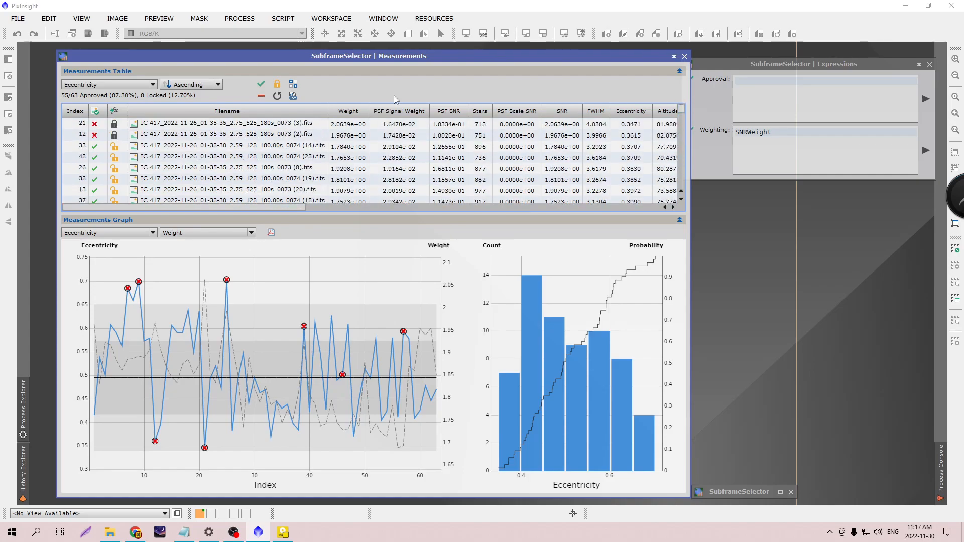
left_click_drag(319, 60, 597, 79)
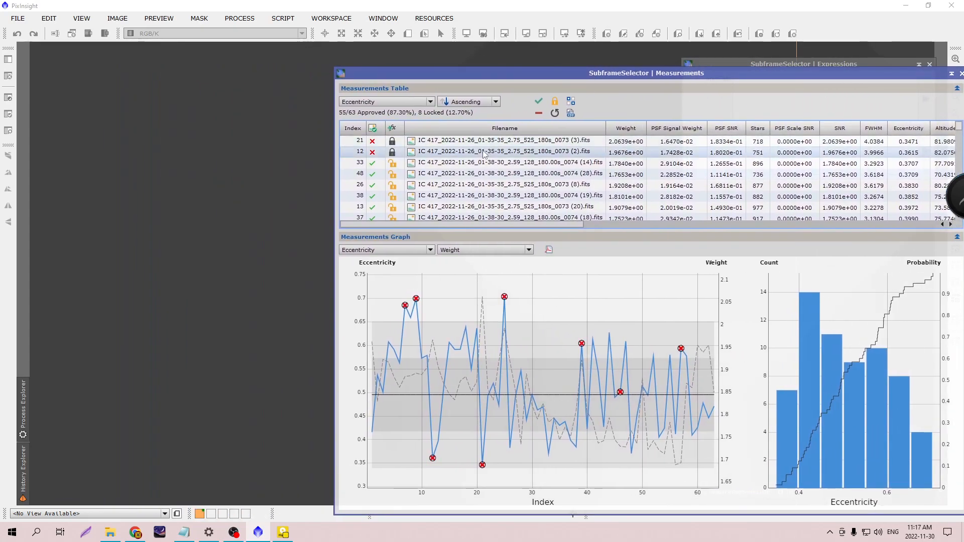
double_click(471, 167)
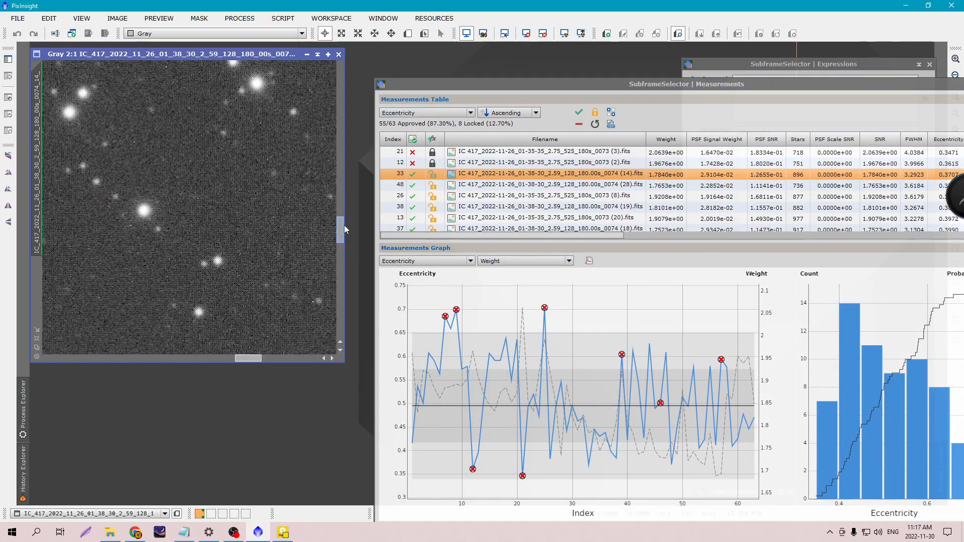
- Examine the index 33 subframe's star shapes up close and across the whole frame, close the image, and bring back the measurements window
left_click_drag(345, 225, 339, 172)
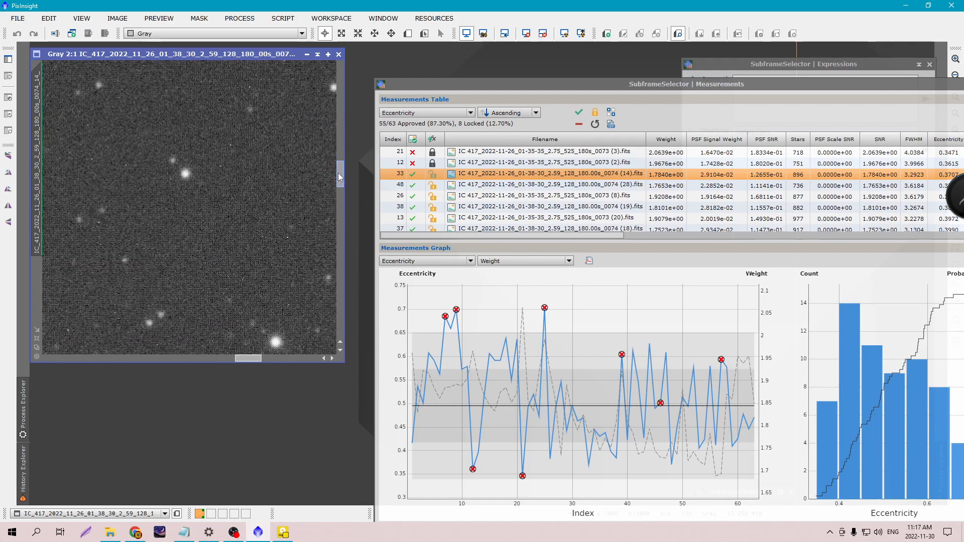
scroll(298, 211, "down", 4)
scroll(303, 203, "down", 1)
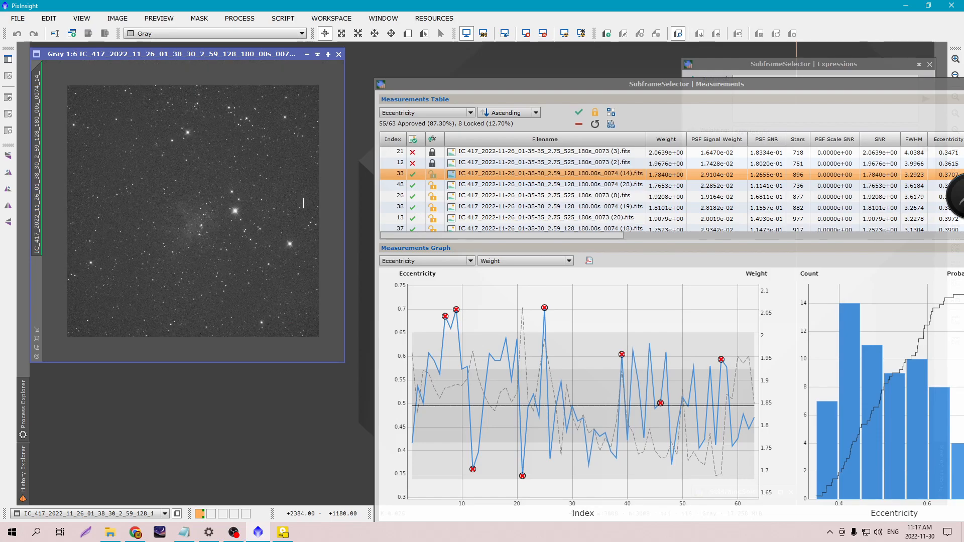
scroll(302, 203, "up", 1)
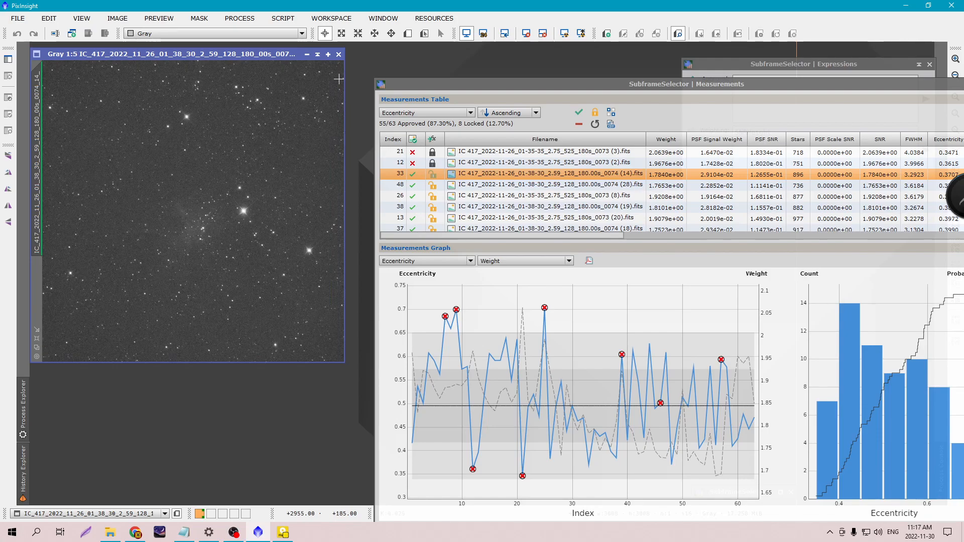
left_click(339, 54)
left_click_drag(423, 80, 85, 55)
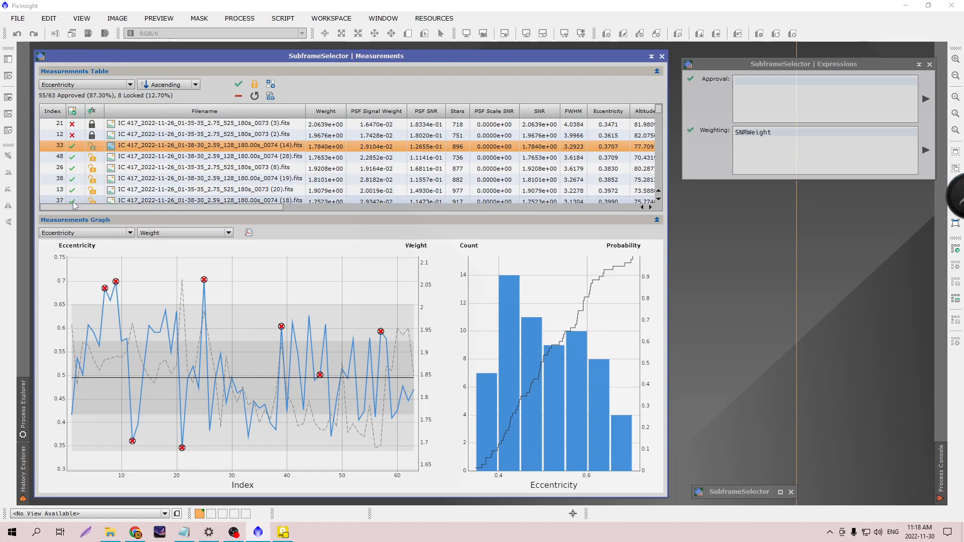
- Plot FWHM against Weight in the measurements graph for review, and switch the plotted property to Stars
left_click(128, 234)
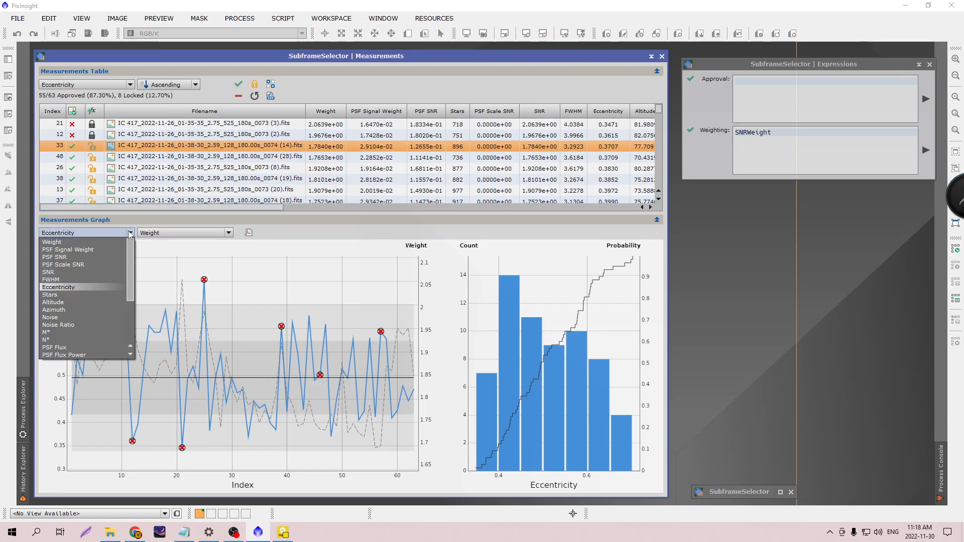
left_click(82, 278)
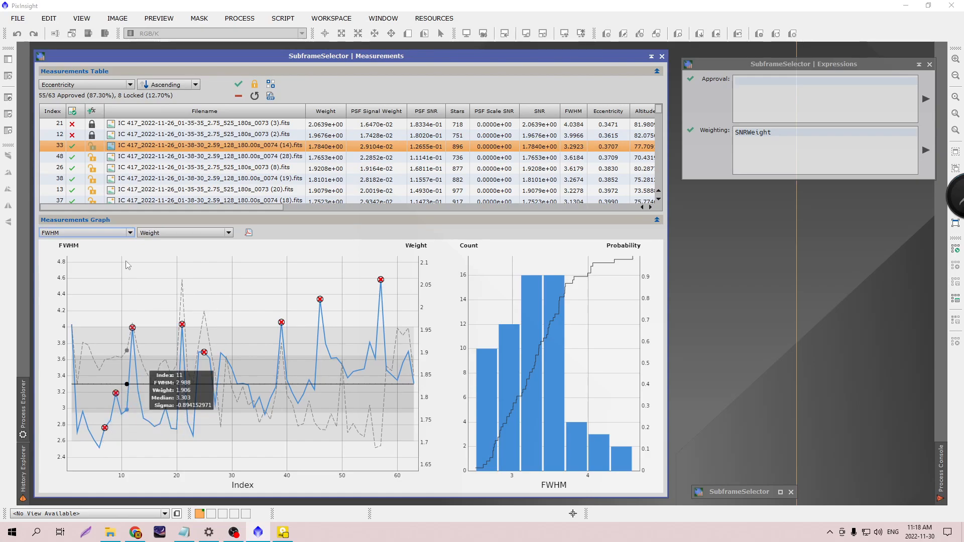
left_click(132, 235)
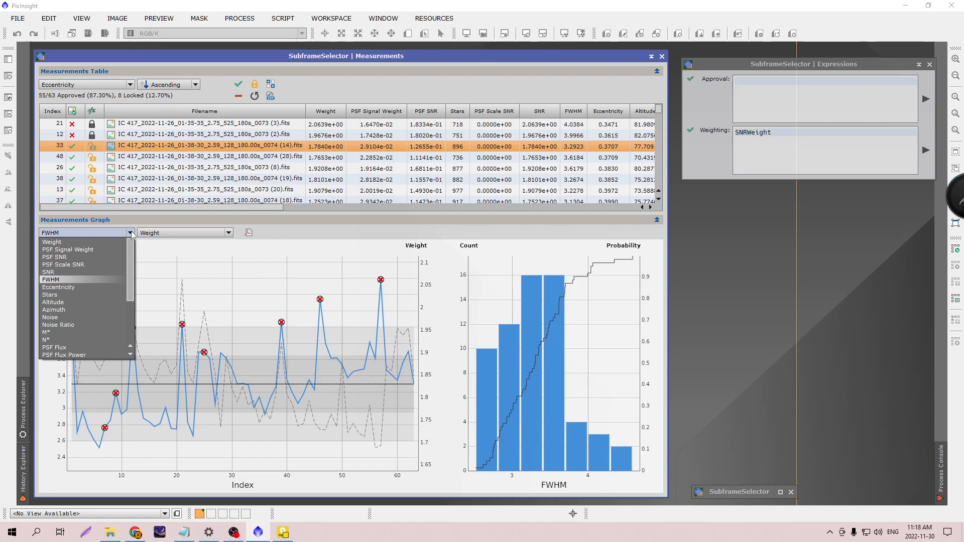
left_click(71, 295)
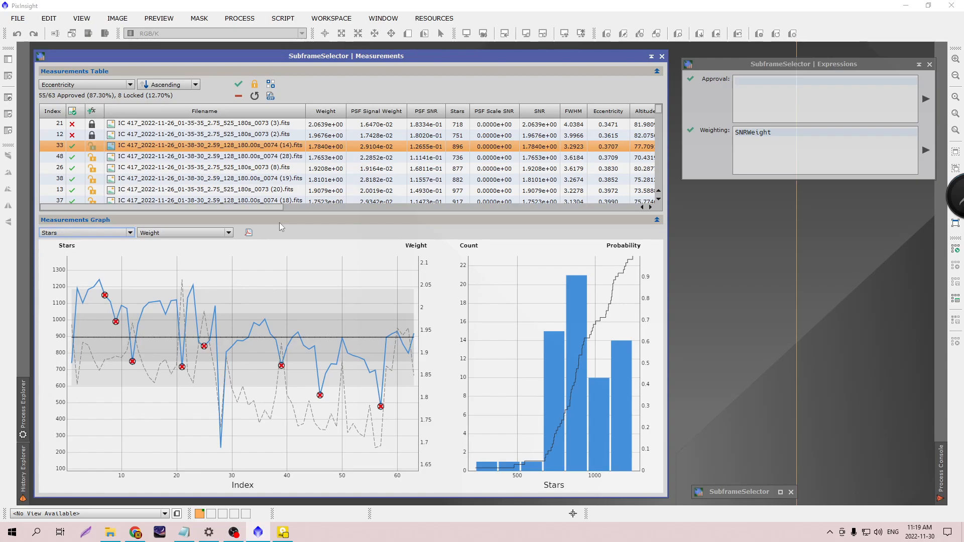
- Sort the measurements table by Stars in ascending order
left_click(132, 85)
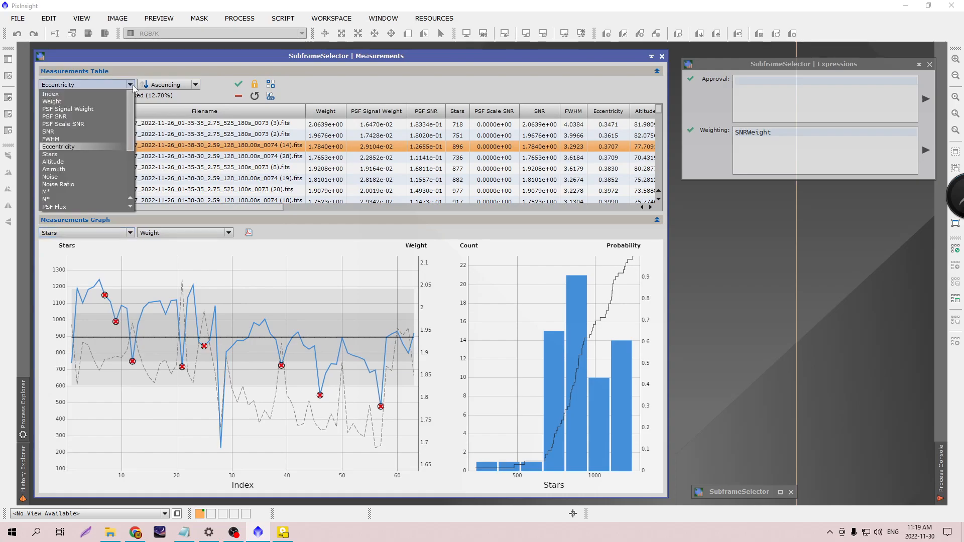
left_click(71, 154)
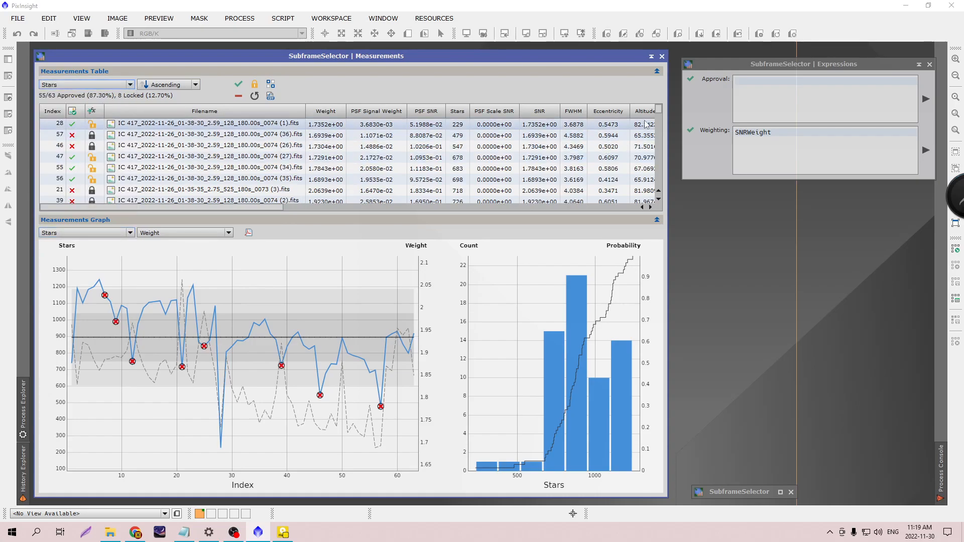
left_click(651, 207)
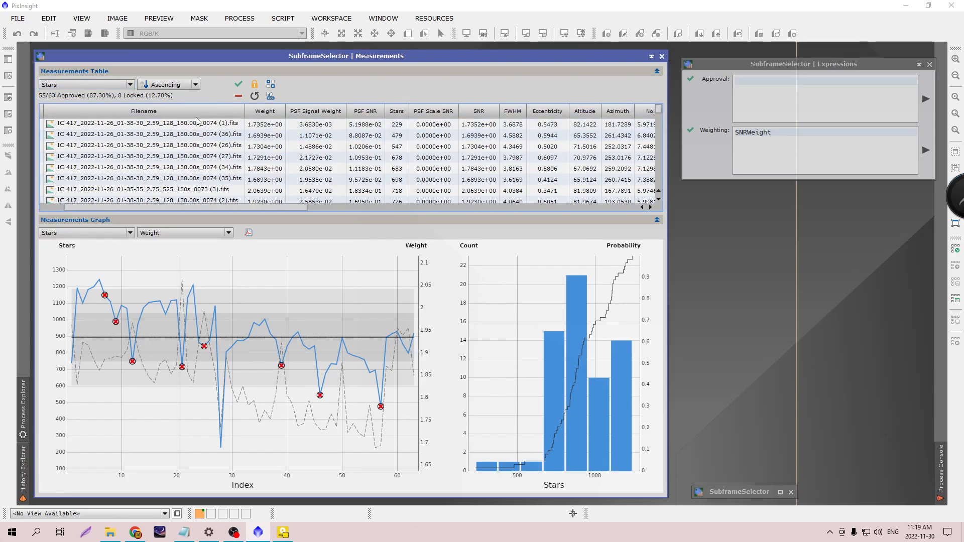
left_click(198, 84)
left_click(197, 89)
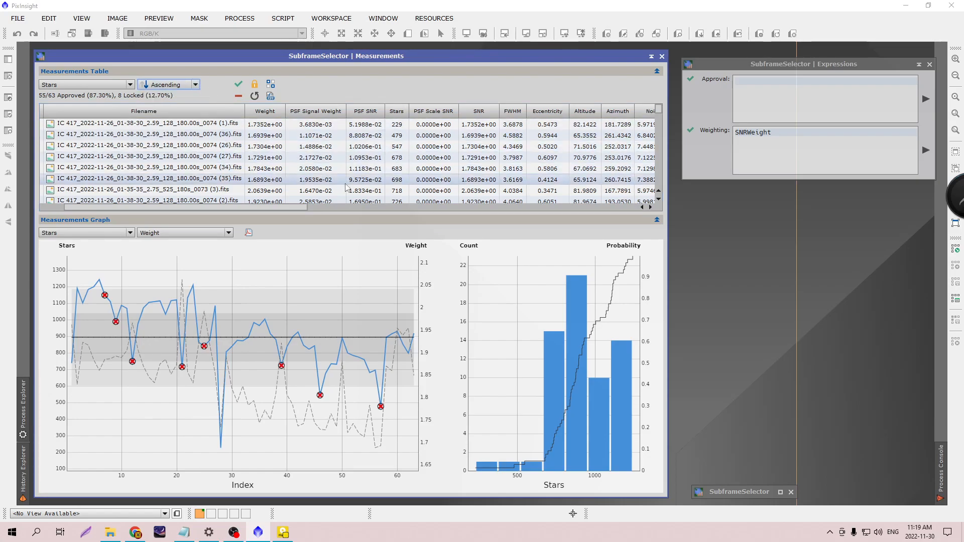
- Review the Stars values in the measurements table from the lowest-count subframe to the highest-count one
left_click_drag(281, 207, 249, 207)
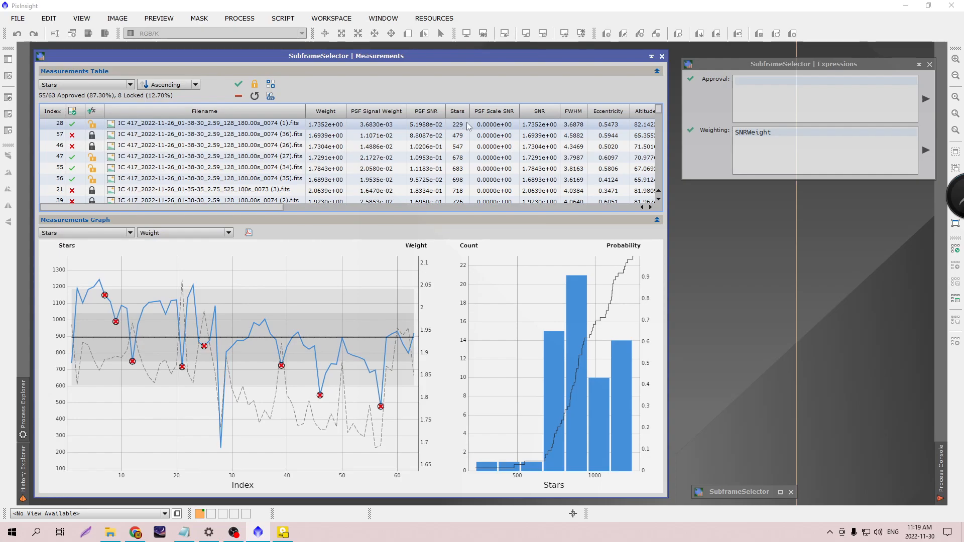
scroll(624, 192, "down", 15)
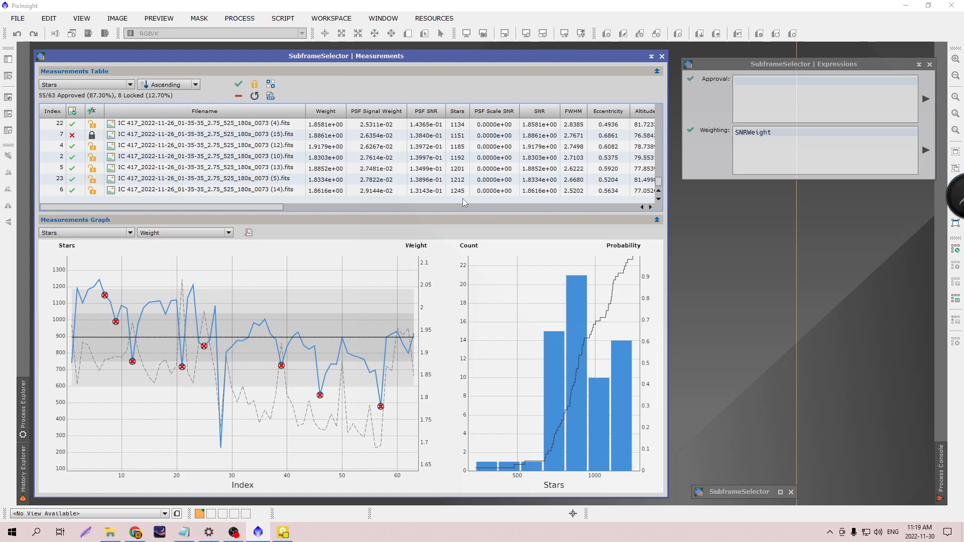
left_click(212, 195)
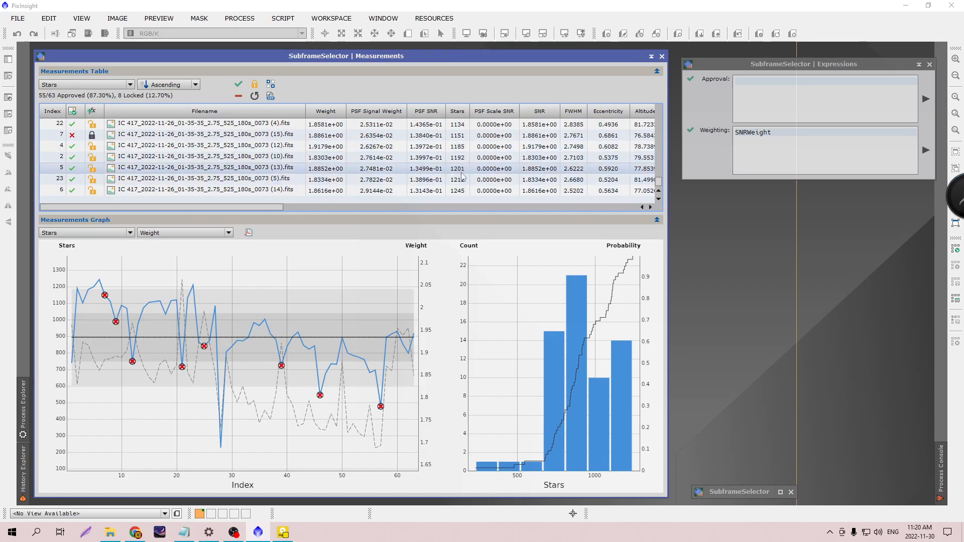
- Compare the highest and lowest Stars values in the measurements table, and inspect the lowest-count subframe's point in the graph
left_click_drag(658, 181, 661, 102)
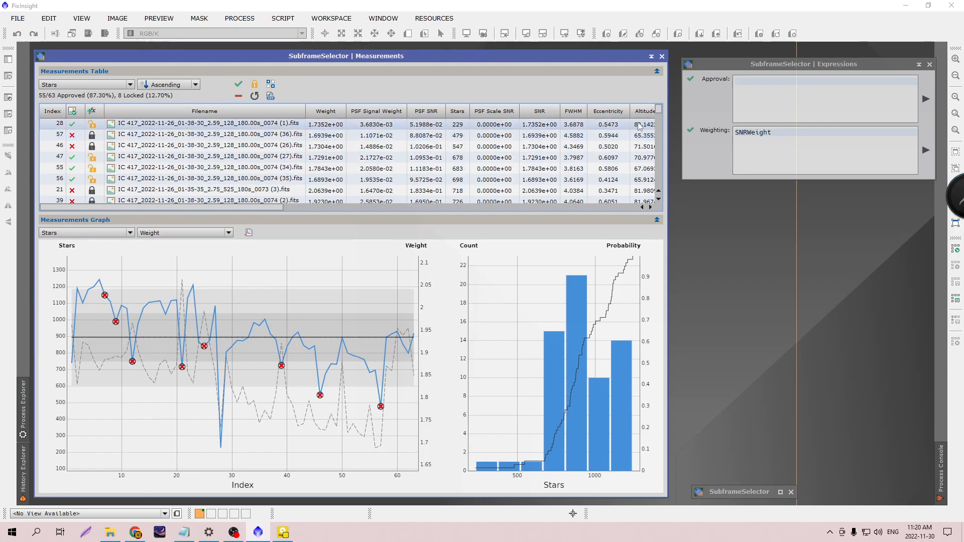
mouse_move(661, 111)
left_mouse_down()
mouse_move(661, 197)
mouse_move(658, 96)
left_mouse_up()
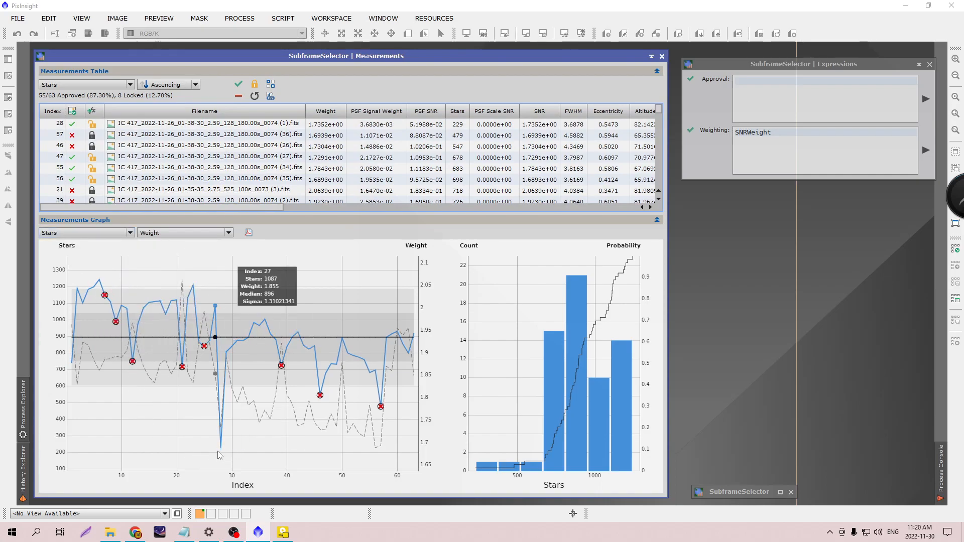
mouse_move(221, 449)
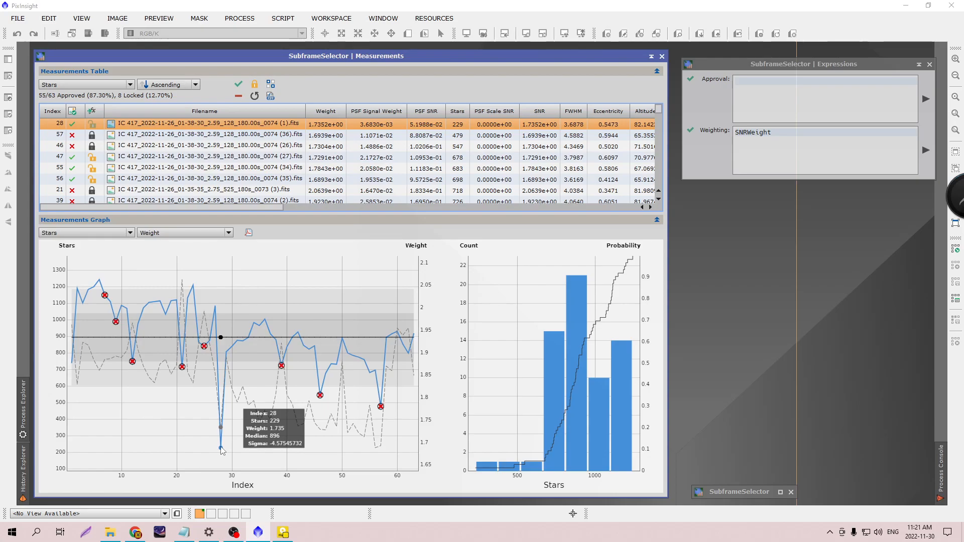
- Open the index 28 subframe beside the measurements window and examine its star shapes at 1:1 in different areas
left_click_drag(184, 58, 447, 54)
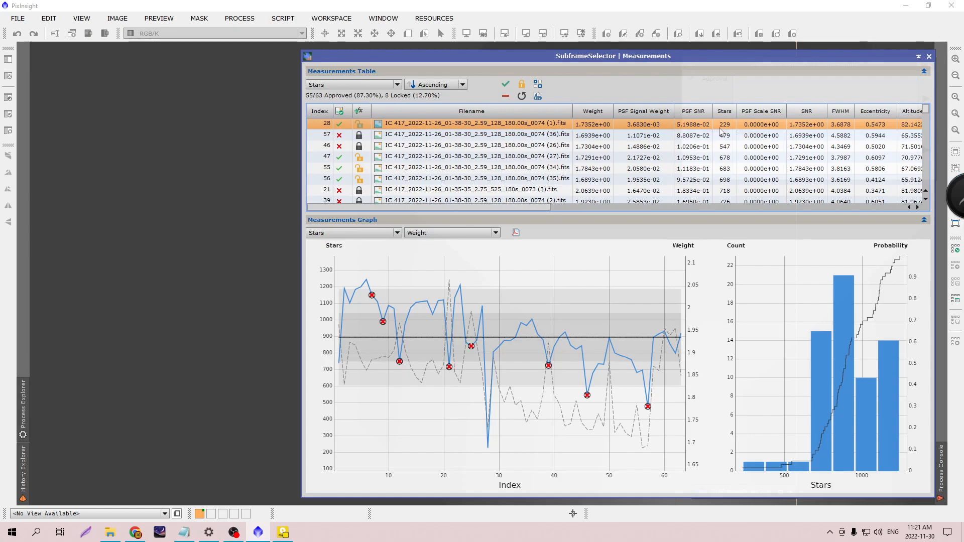
double_click(471, 124)
scroll(231, 197, "up", 3)
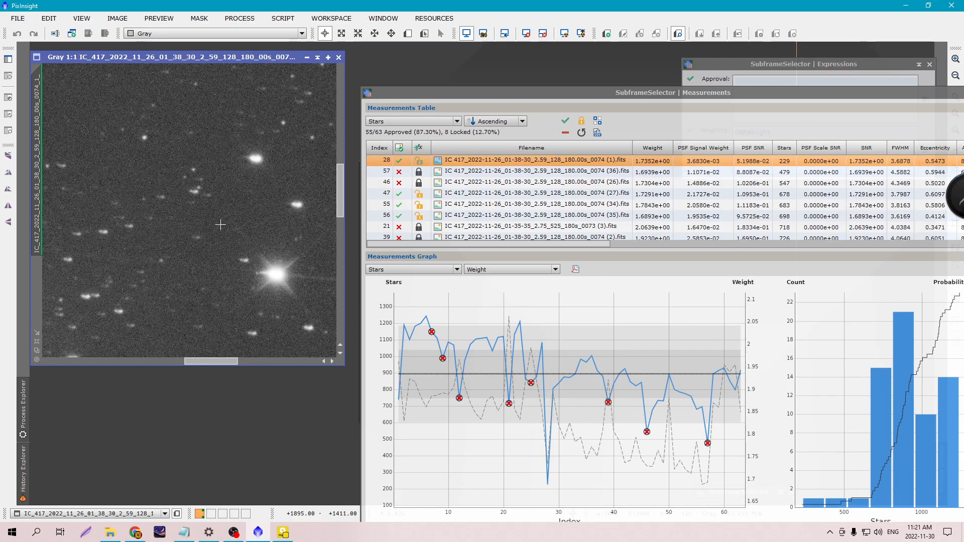
scroll(221, 224, "down", 3)
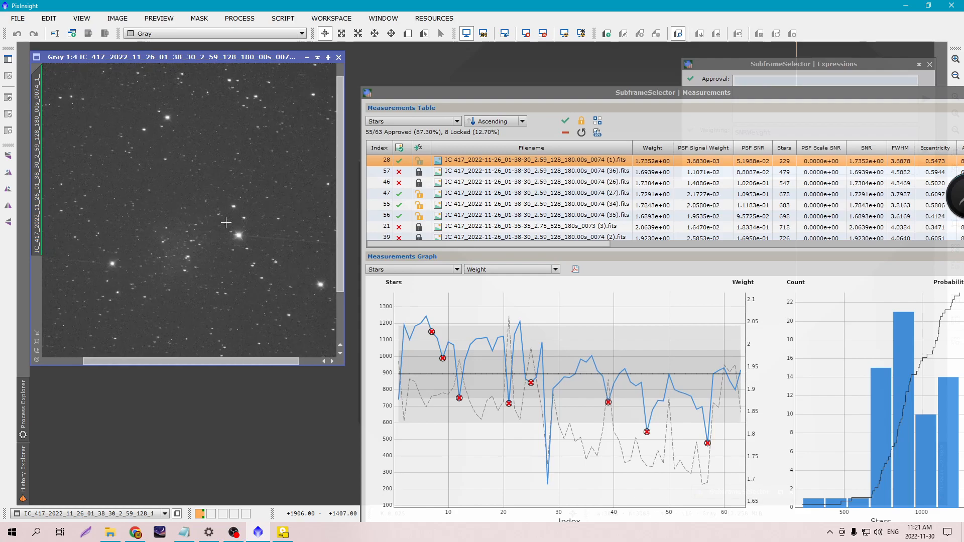
scroll(209, 243, "up", 3)
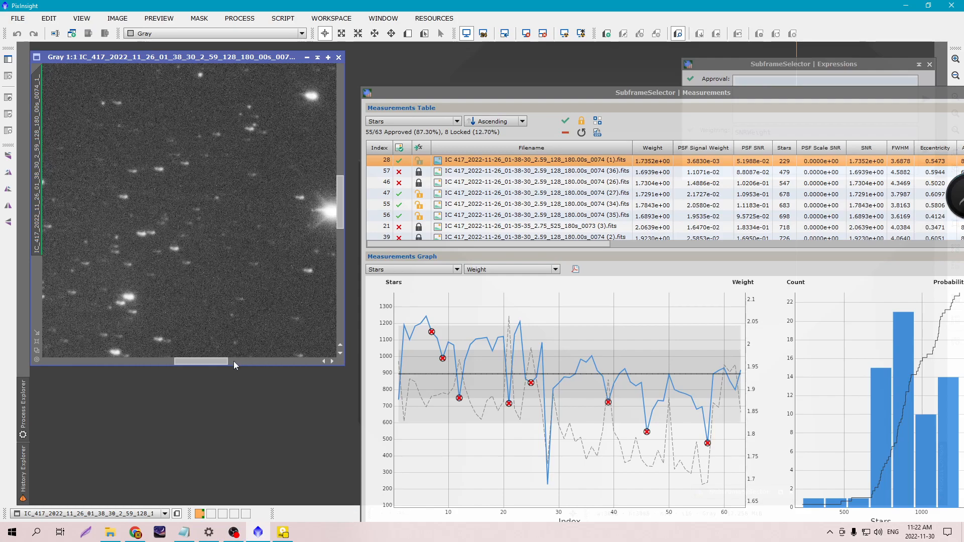
left_click_drag(222, 361, 206, 362)
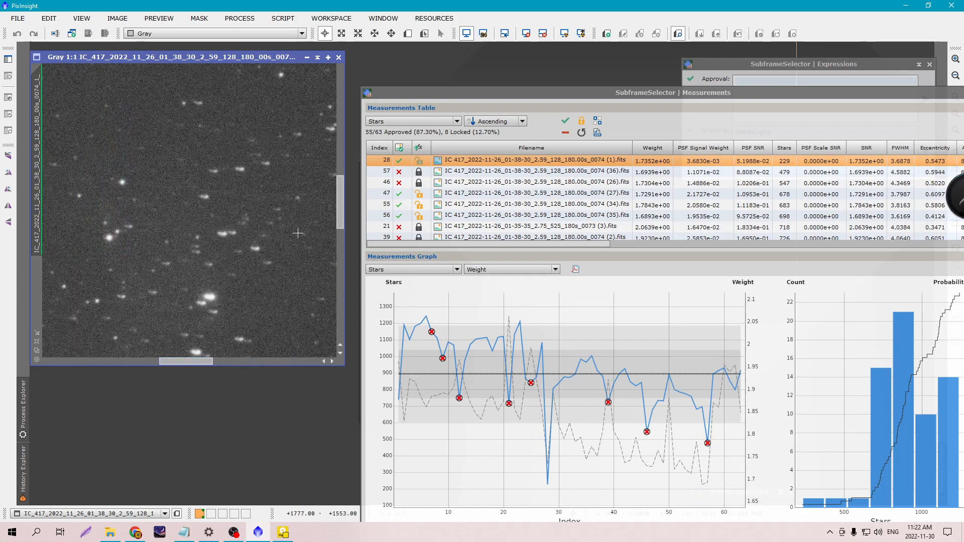
mouse_move(340, 209)
left_mouse_down()
mouse_move(339, 236)
mouse_move(339, 217)
left_mouse_up()
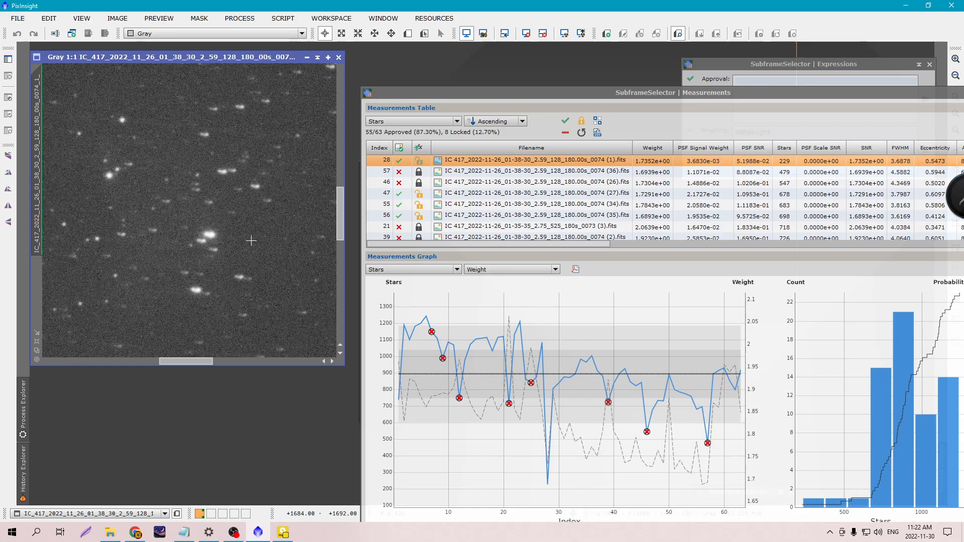
- Check the index 28 subframe's stars across the whole frame and at 1:1, close the image, and bring back the measurements window
scroll(251, 240, "down", 1)
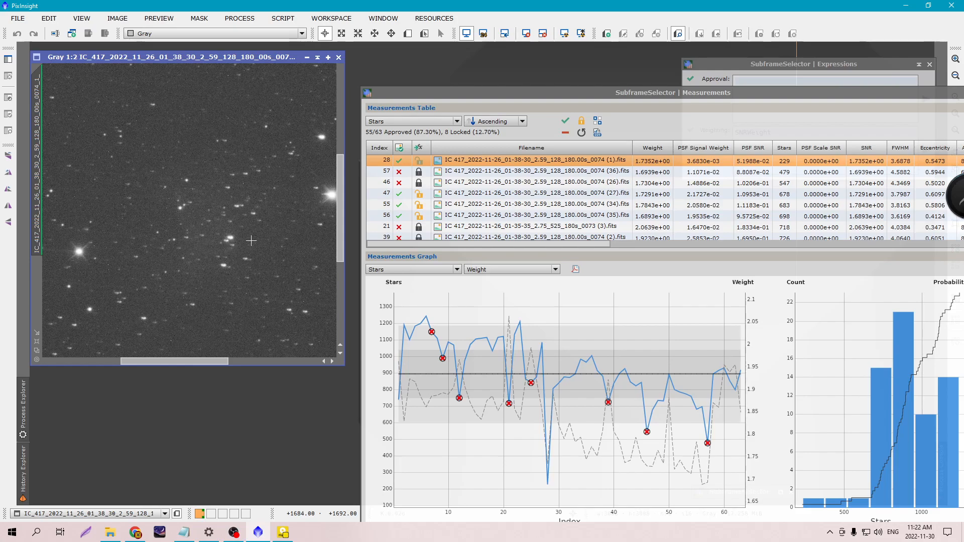
scroll(251, 241, "down", 3)
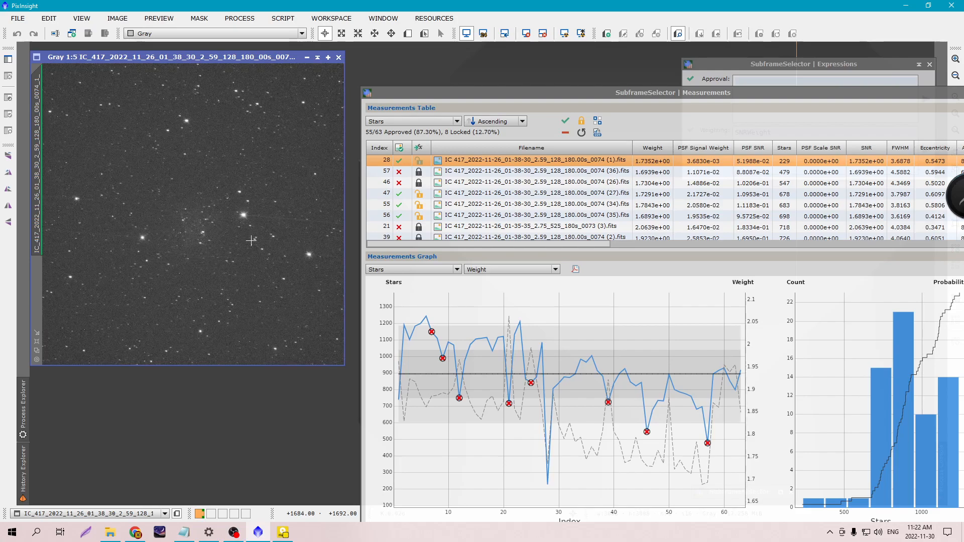
scroll(251, 241, "up", 3)
scroll(251, 241, "up", 1)
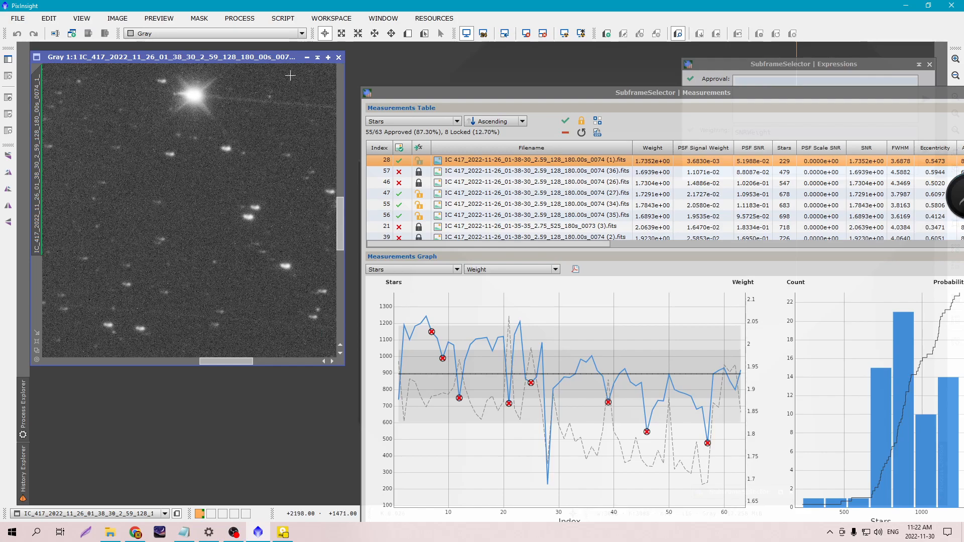
left_click(339, 58)
left_click_drag(393, 92, 67, 55)
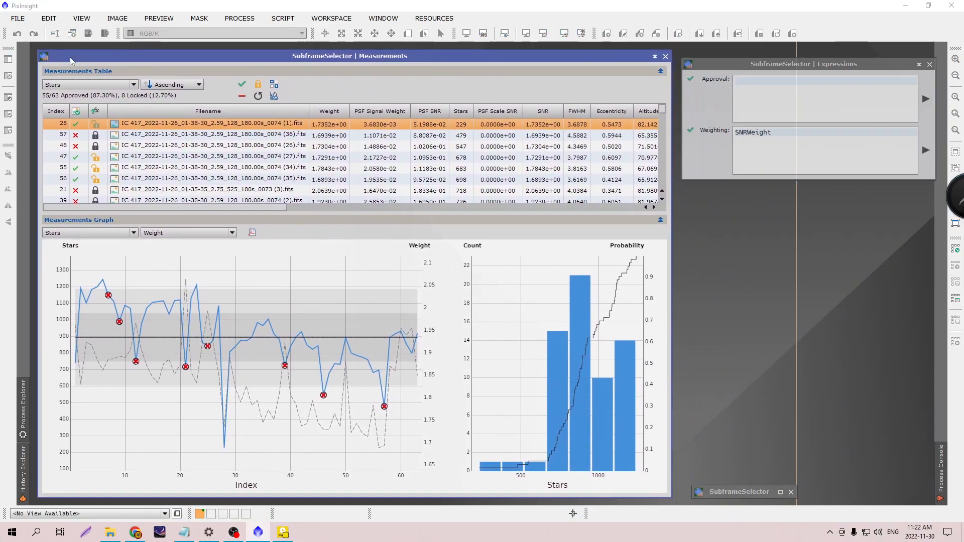
- Plot Eccentricity against Weight in the measurements graph and sort the measurements table by Eccentricity in ascending order
left_click(134, 233)
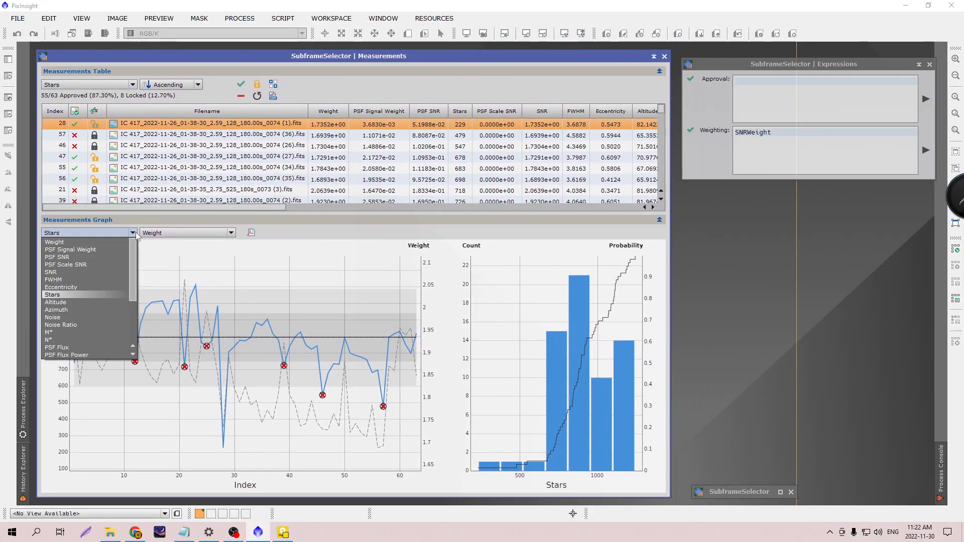
left_click(83, 288)
left_click(134, 84)
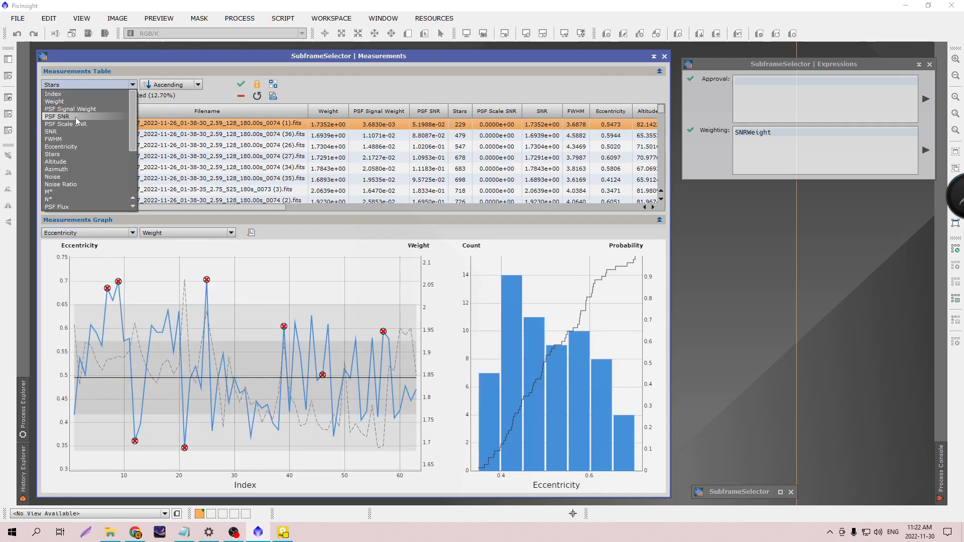
left_click(65, 147)
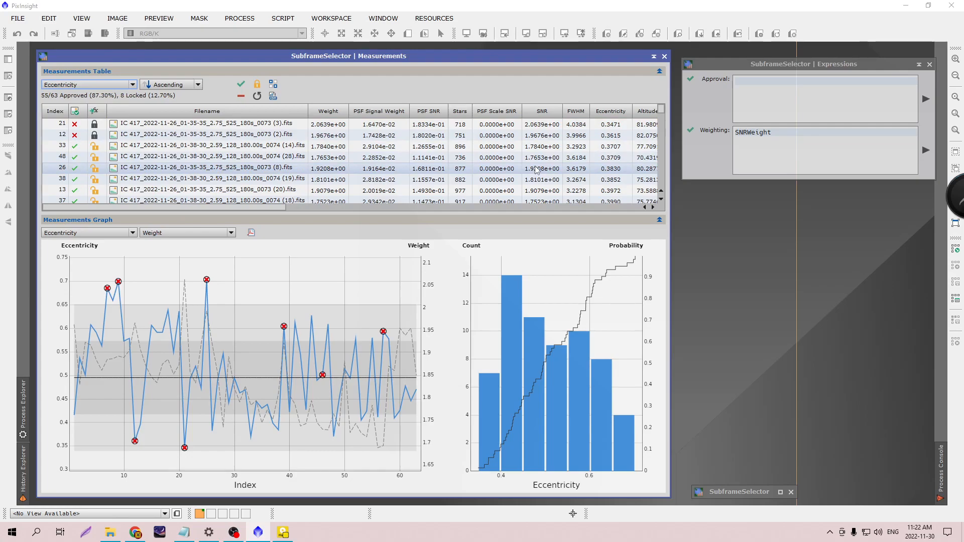
- Select the index 33 subframe in the measurements table and reject it on the Eccentricity graph
left_click(277, 147)
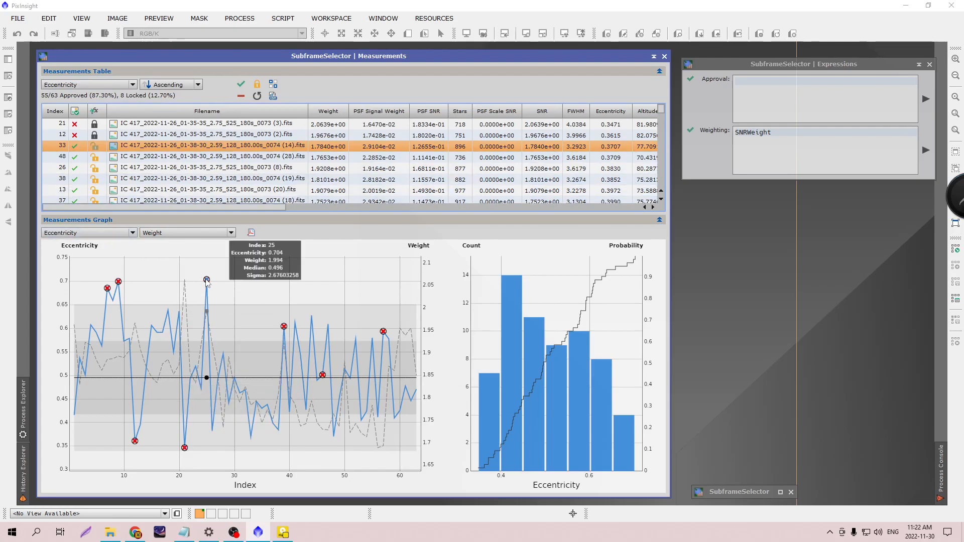
left_click(250, 437)
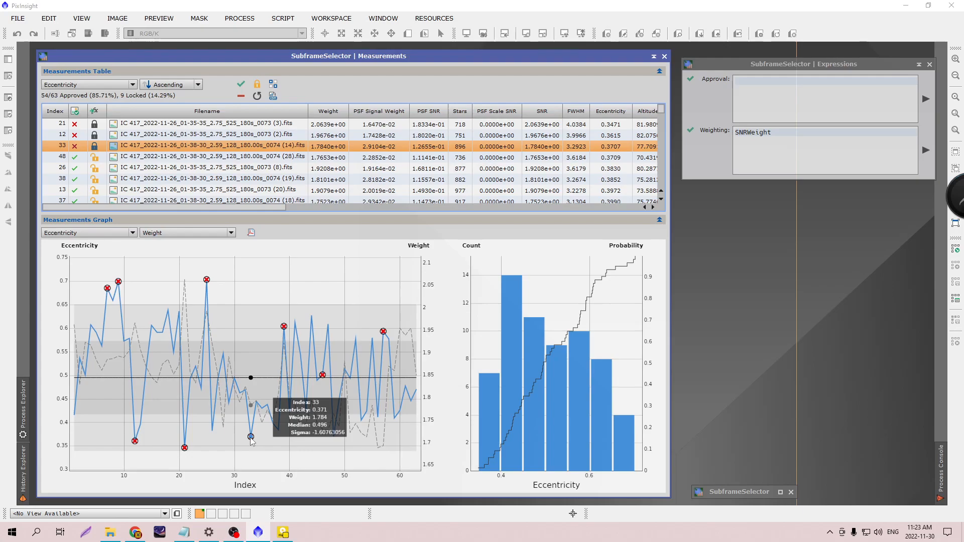
- Review the weighting and approval expressions in the Notepad file Weighting Expression_stars_arc-pix.txt, and return to PixInsight
left_click(765, 80)
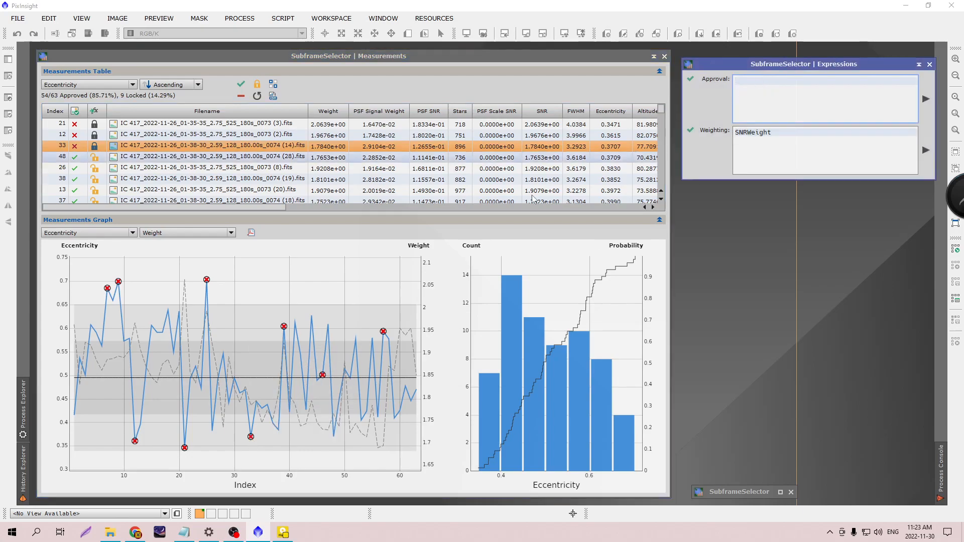
left_click(184, 532)
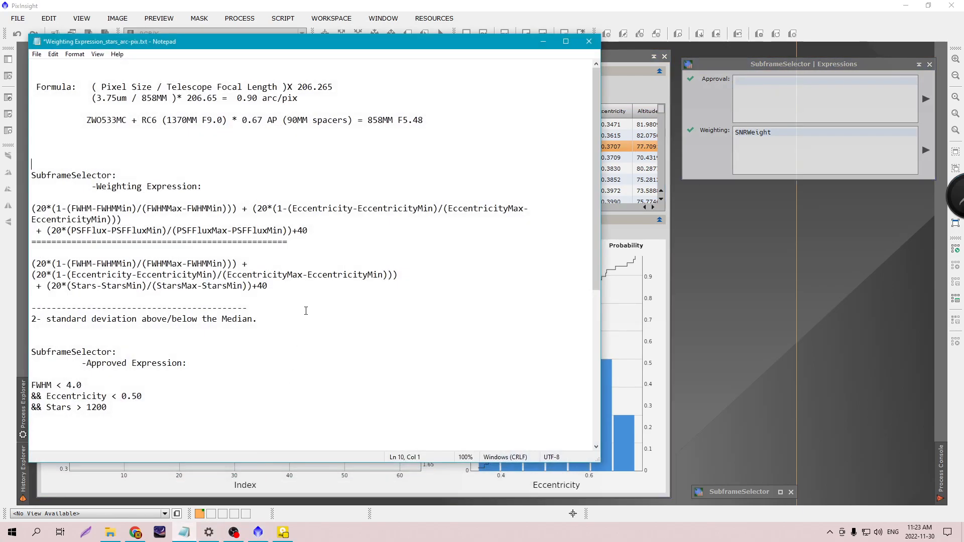
left_click_drag(220, 48, 351, 47)
scroll(369, 296, "down", 4)
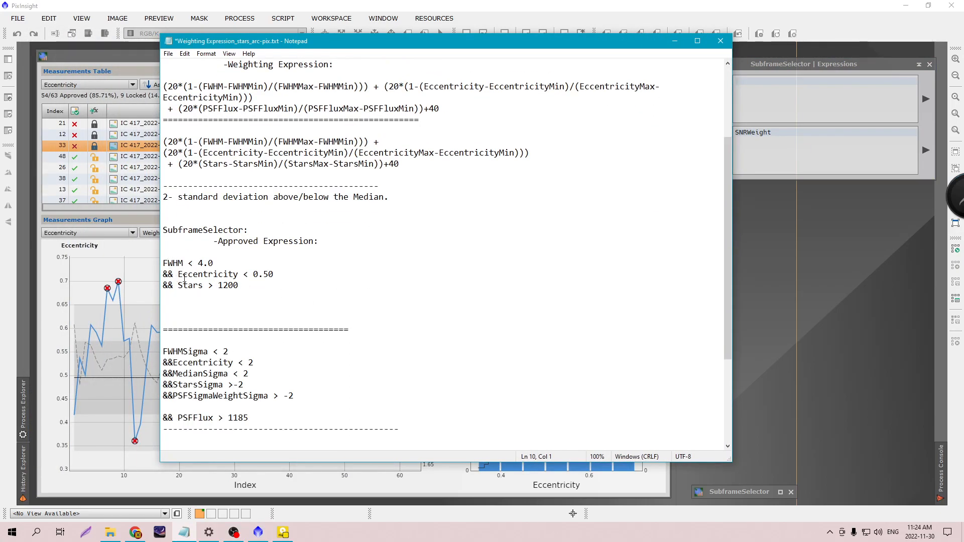
left_click(675, 41)
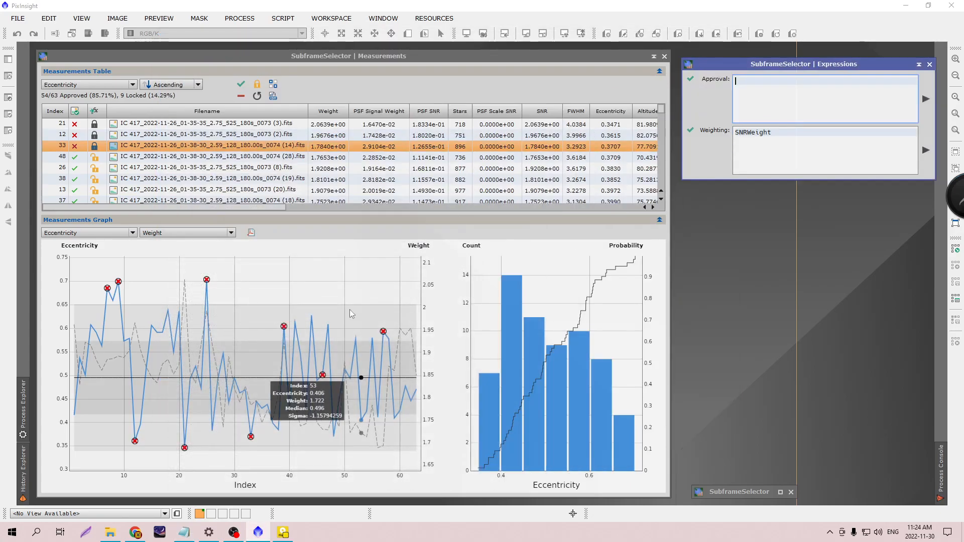
- Open the index 33 subframe's image to check it against its eccentricity, and bring back the measurements window
mouse_move(251, 435)
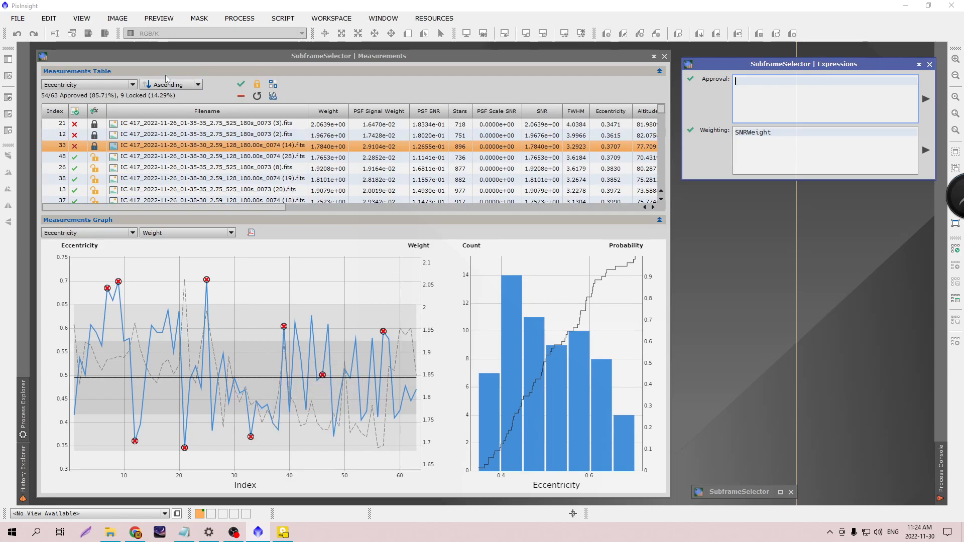
left_click_drag(151, 53, 482, 61)
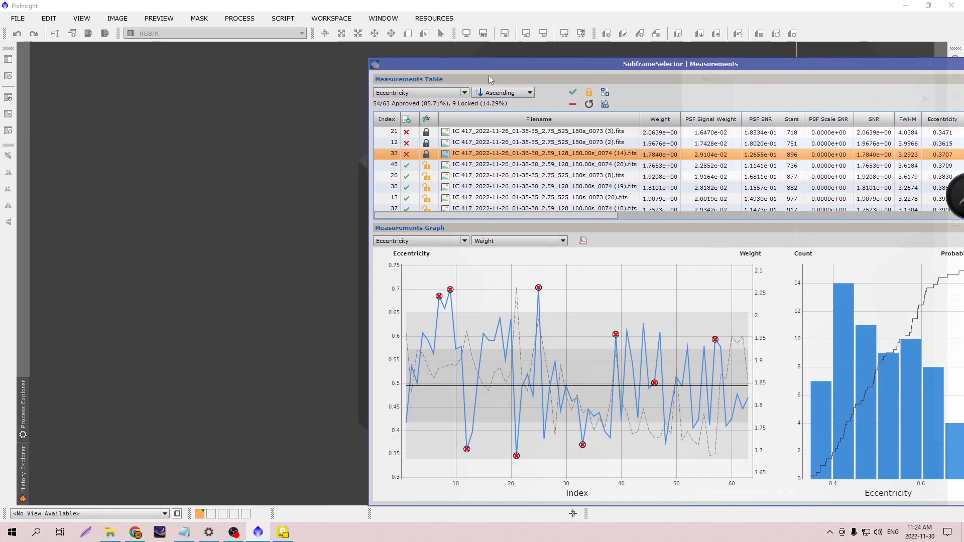
double_click(489, 154)
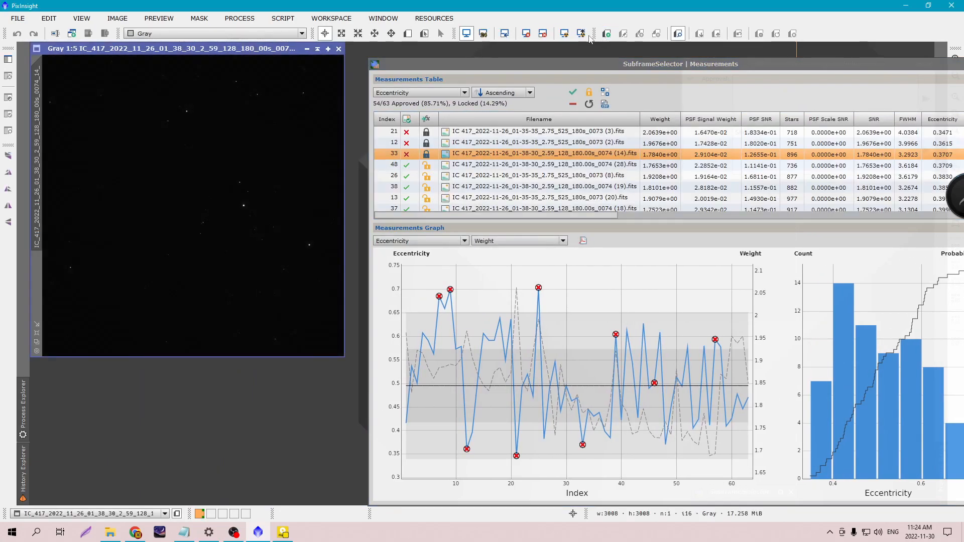
left_click_drag(425, 63, 102, 56)
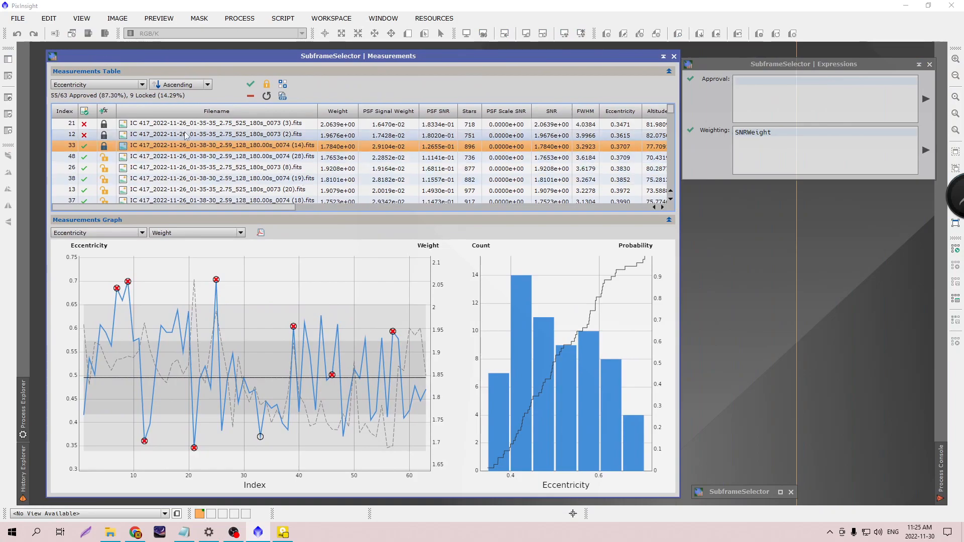
- Review the subframes further down the Eccentricity-sorted table, and inspect the index 28 subframe's stars from close up to the whole frame
left_click_drag(671, 109, 671, 196)
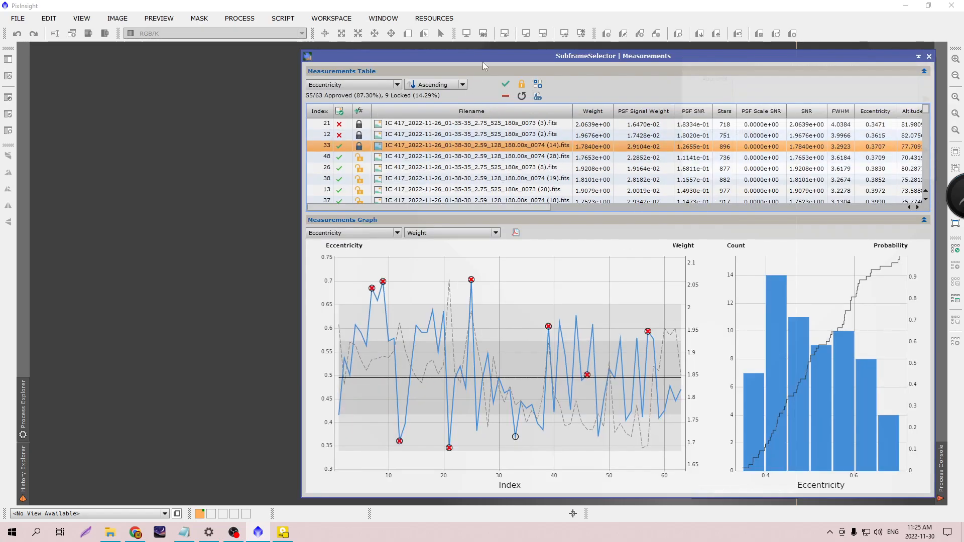
left_click_drag(483, 62, 219, 53)
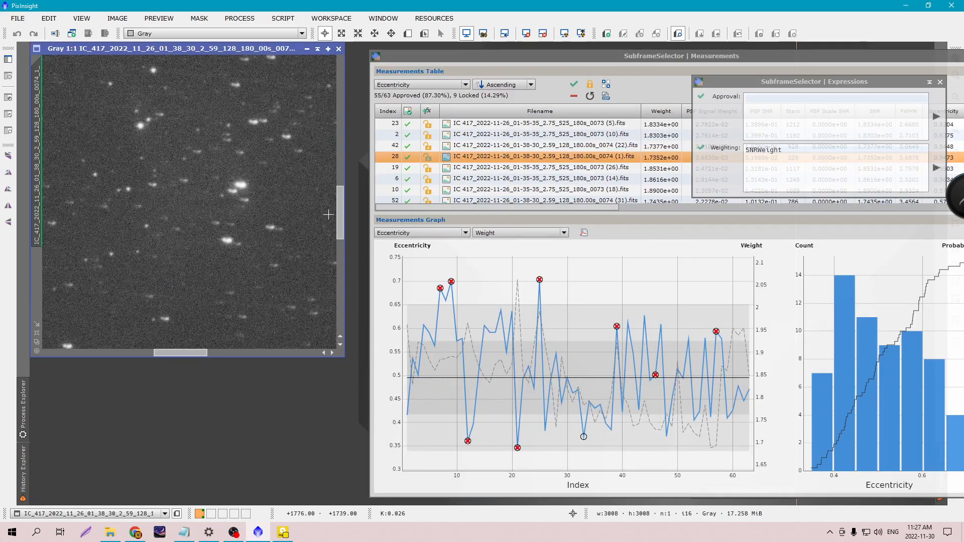
scroll(304, 193, "down", 3)
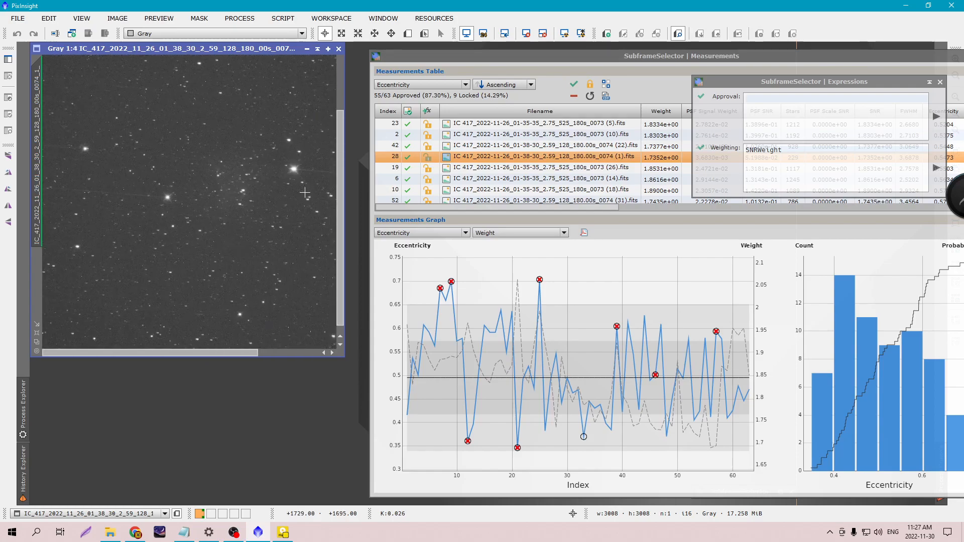
scroll(305, 192, "down", 2)
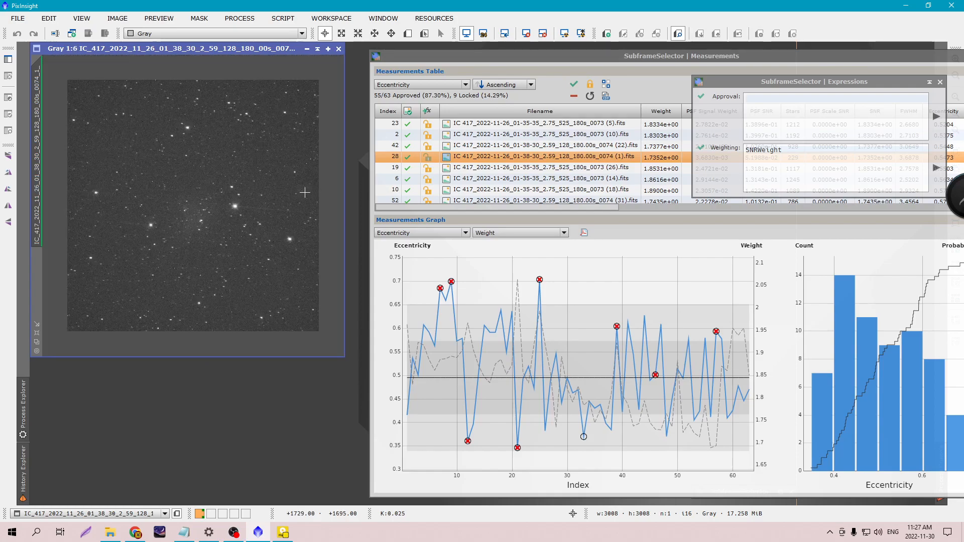
- Close the preview image of subframe 28, bring the measurements window back into view and reject that subframe in the graph
left_click(339, 48)
left_click_drag(427, 57, 93, 55)
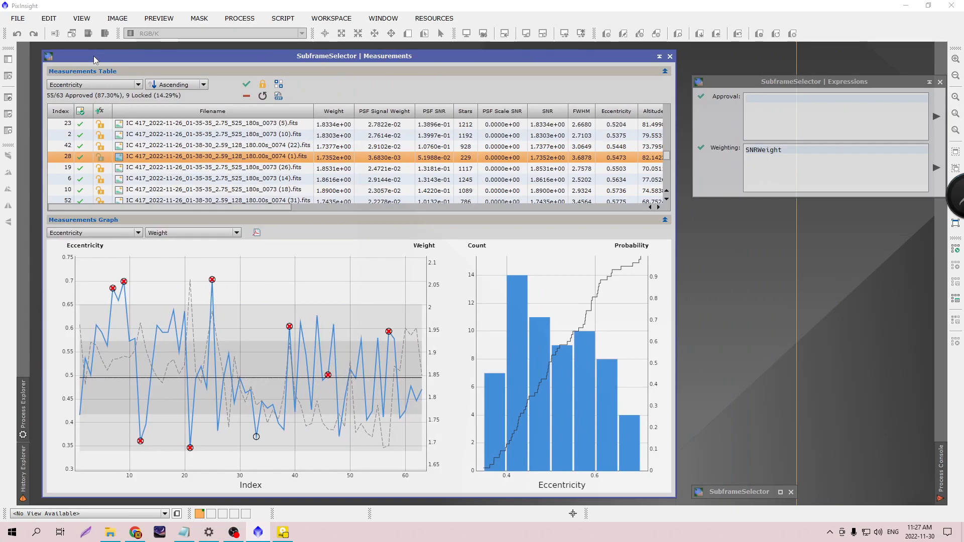
left_click(221, 352)
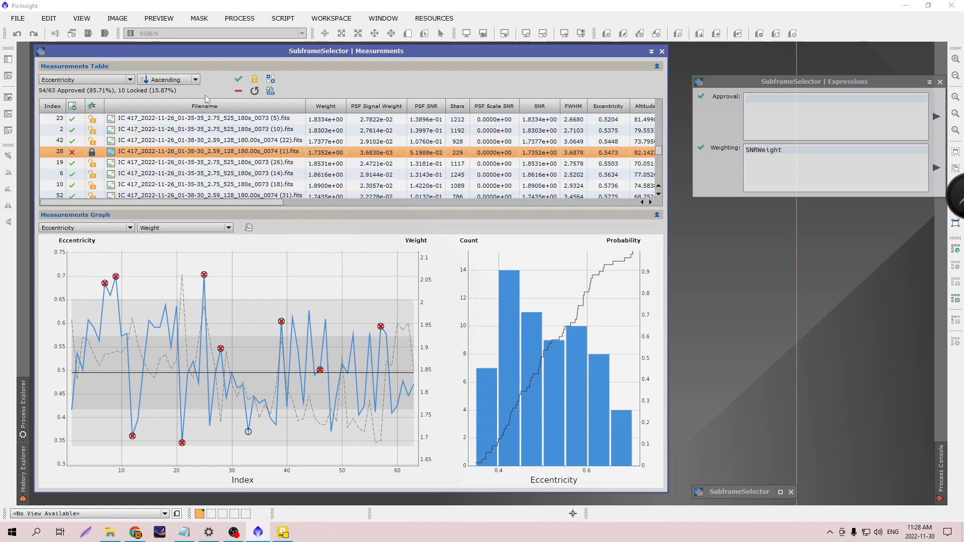
- Sort the measurements table by Stars and plot Stars in the graph to examine the rejected subframe 28
left_click(130, 80)
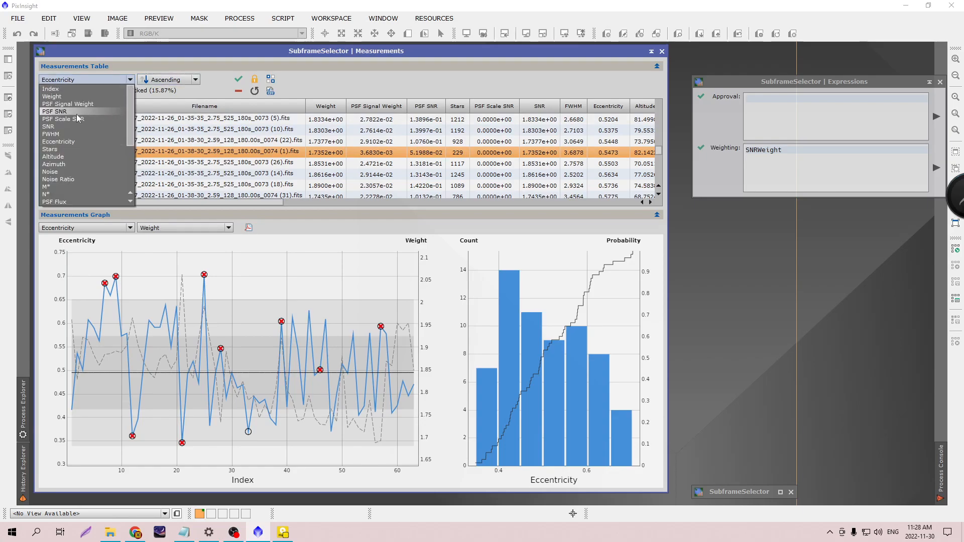
left_click(65, 153)
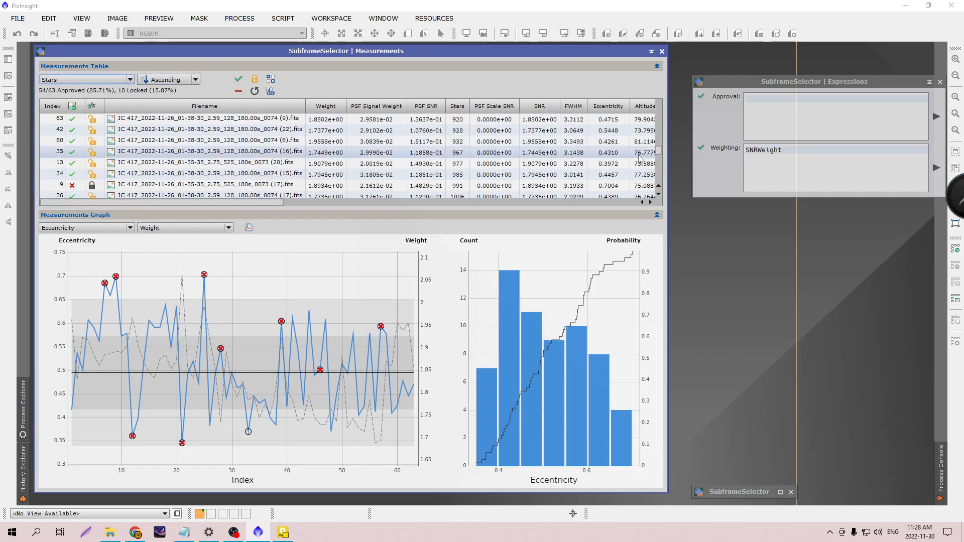
mouse_move(245, 444)
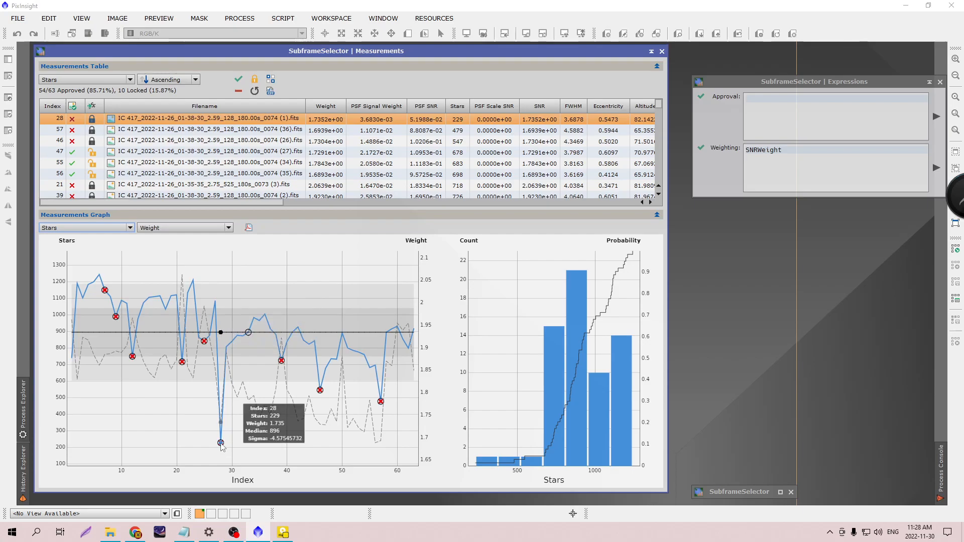
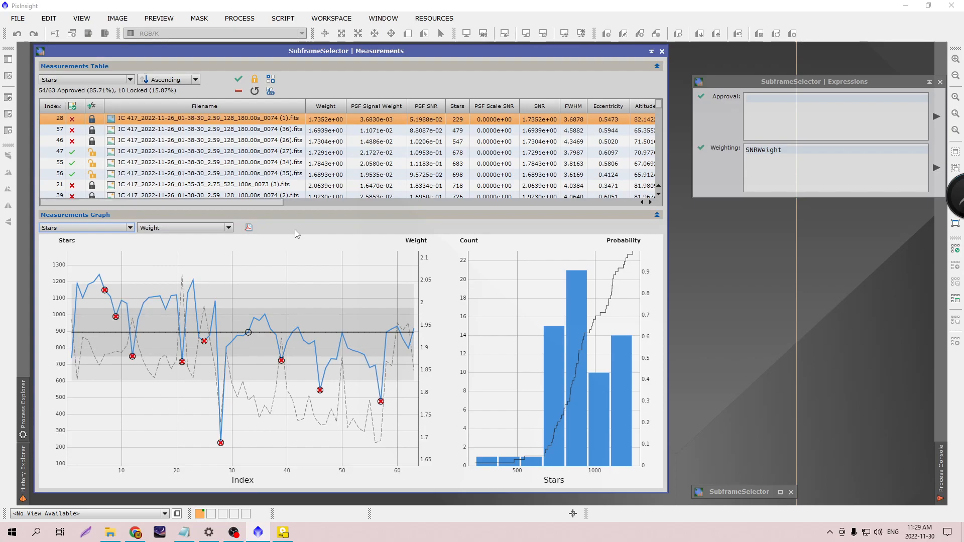
mouse_move(222, 449)
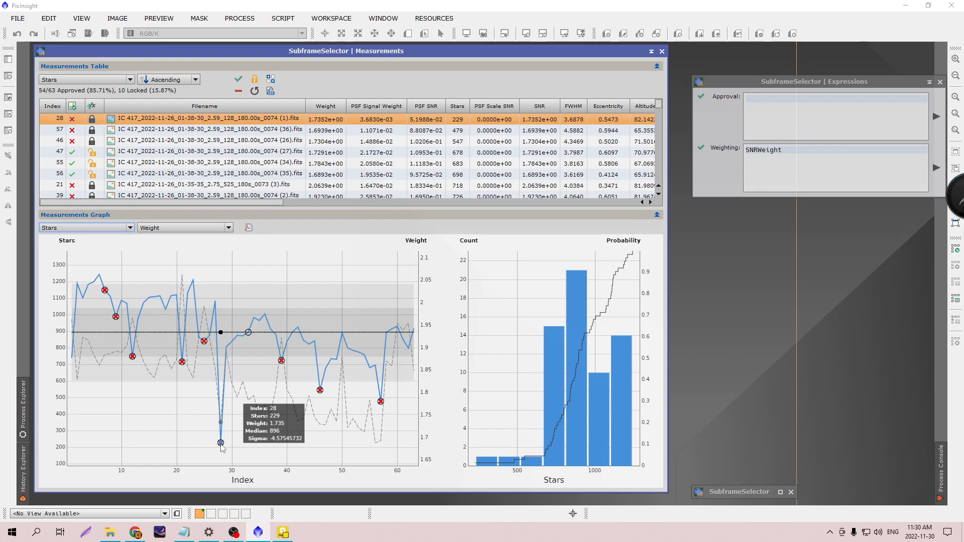
- Check the other low-star subframes in the graph, then open subframe 57, auto-stretch its image and inspect the stars up close
left_click(457, 132)
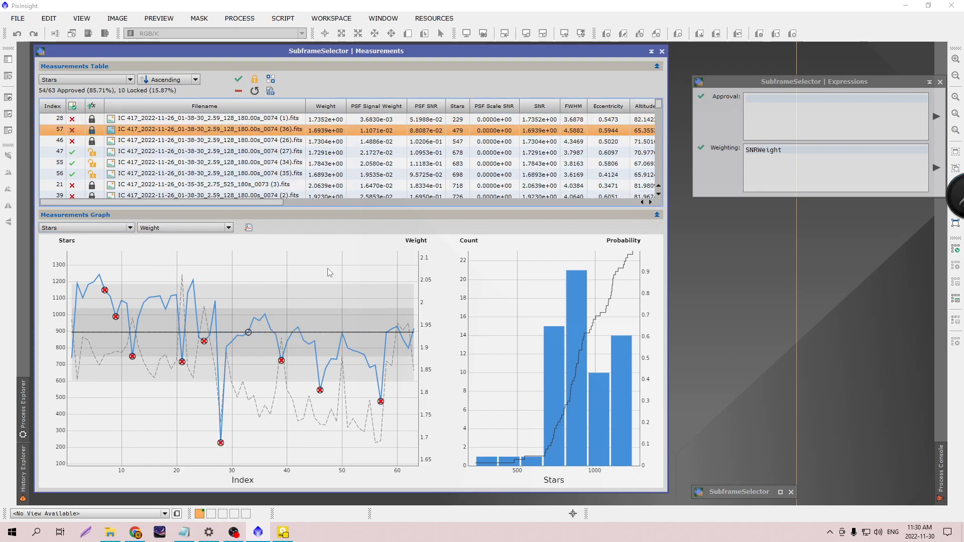
mouse_move(316, 387)
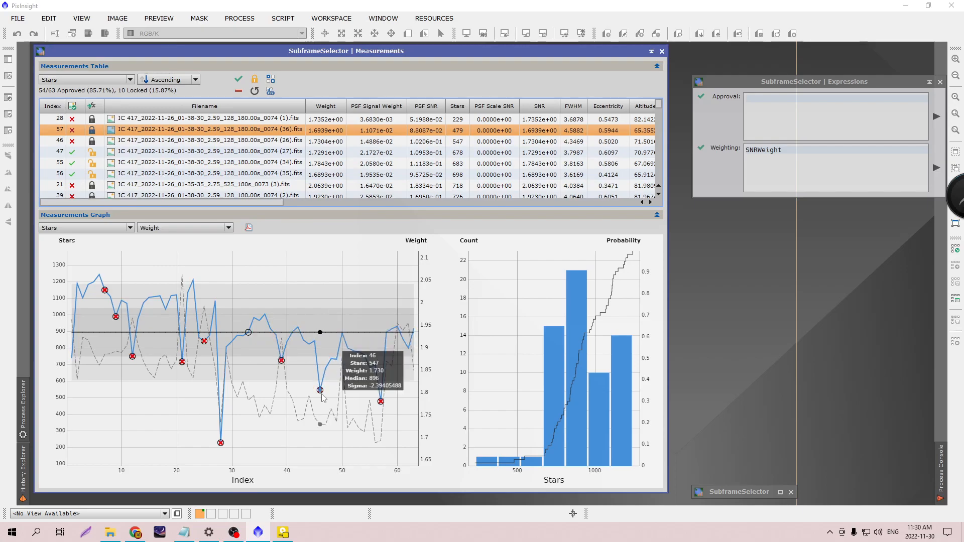
mouse_move(381, 402)
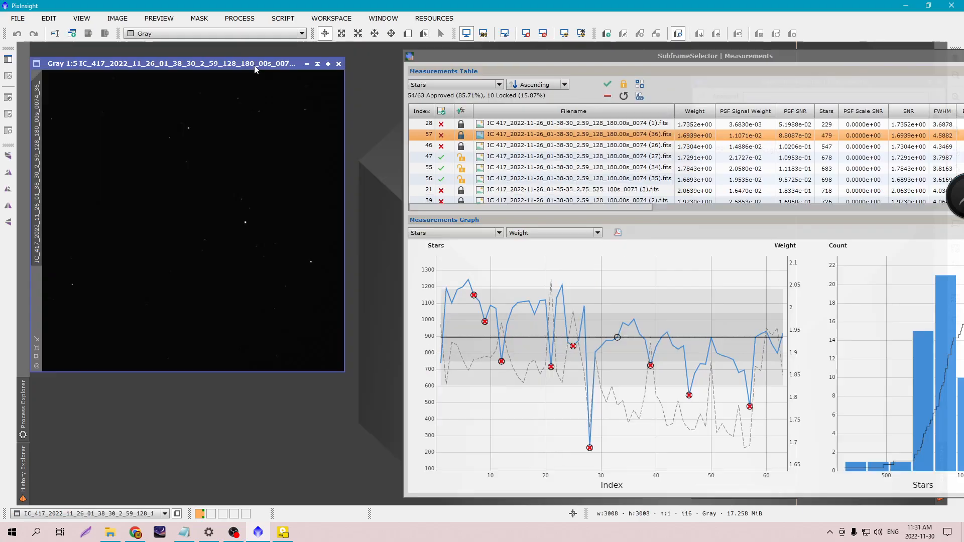
left_click_drag(260, 64, 267, 63)
left_click_drag(445, 63, 406, 69)
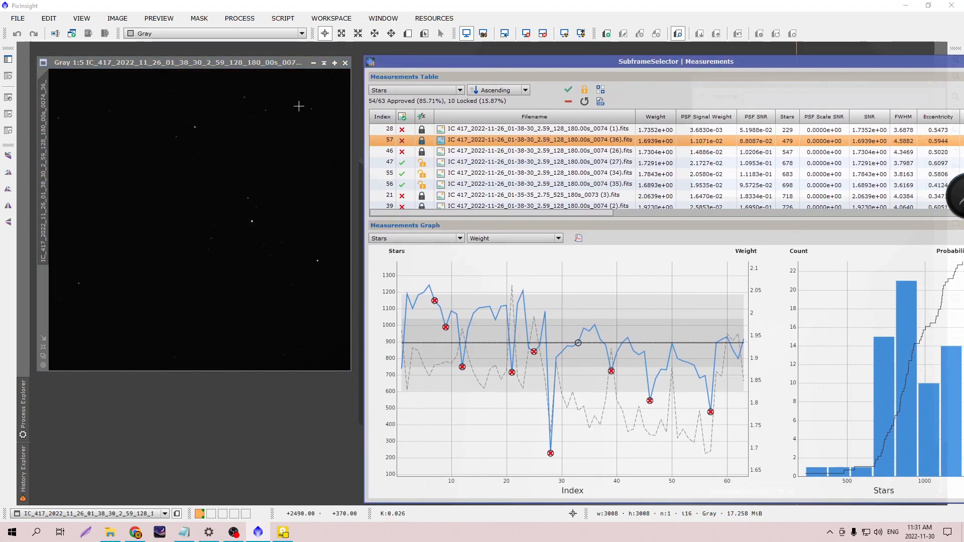
left_click(564, 33)
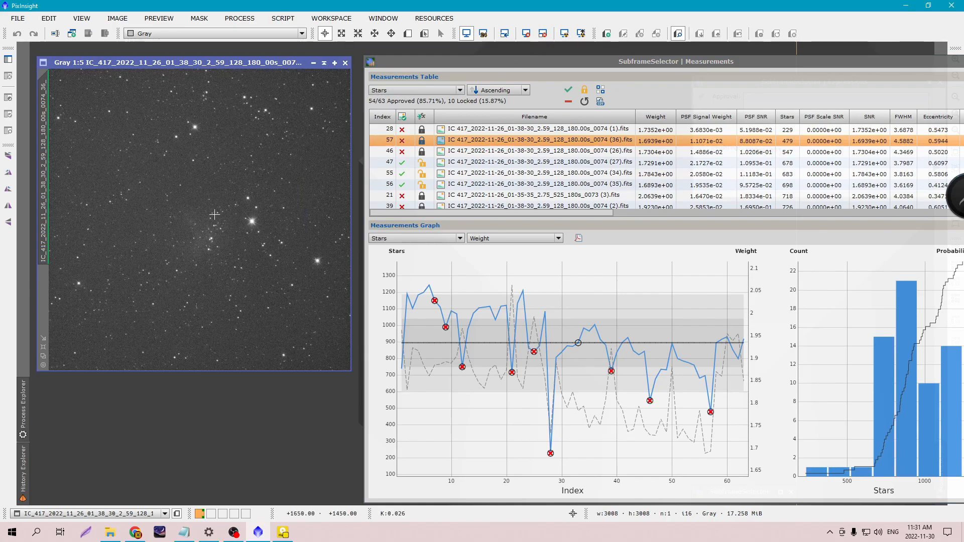
scroll(203, 214, "up", 5)
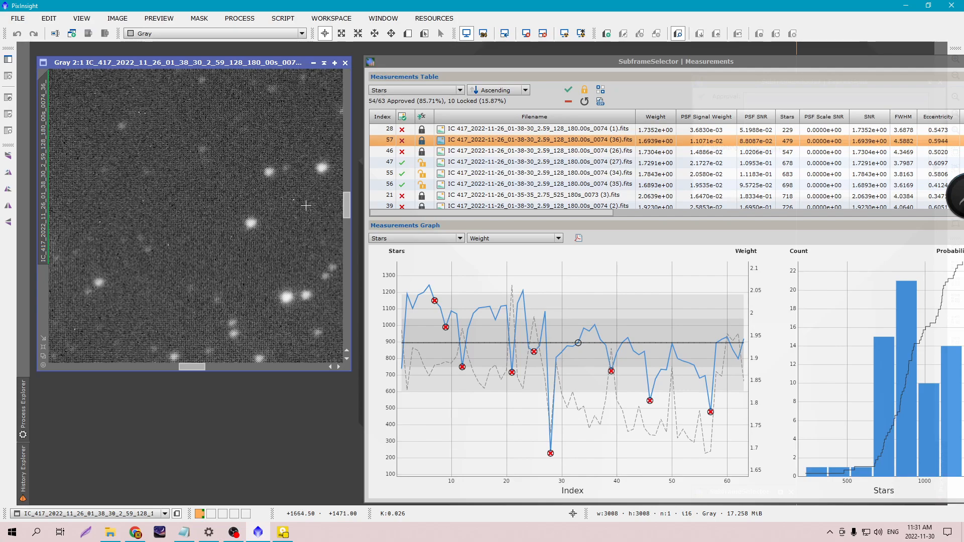
mouse_move(349, 209)
left_mouse_down()
mouse_move(348, 281)
mouse_move(348, 200)
left_mouse_up()
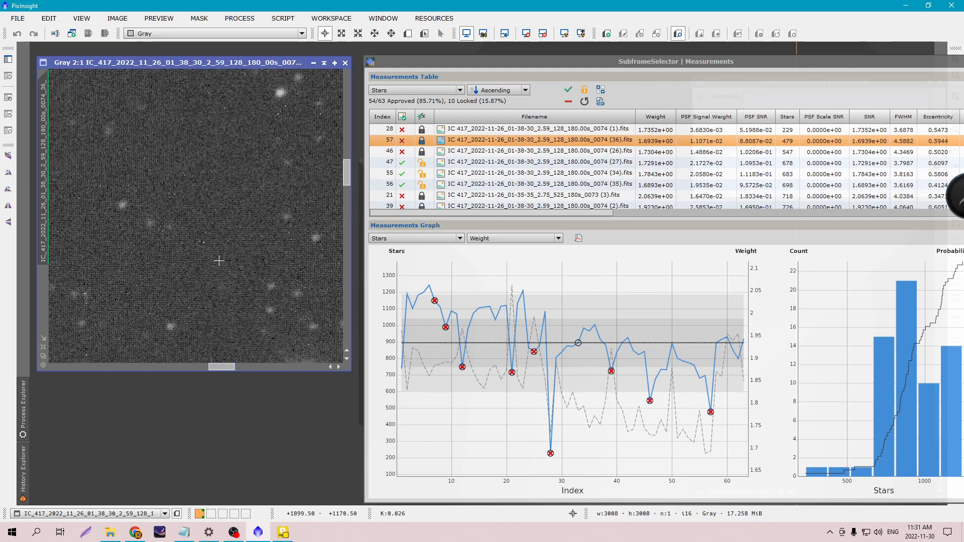
scroll(220, 262, "down", 3)
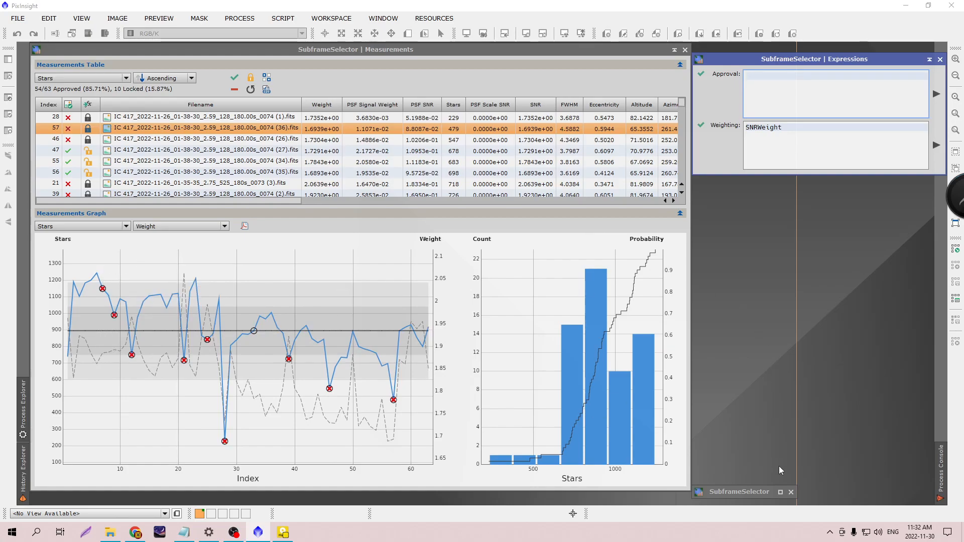
- Set the SubframeSelector routine to Output Subframes and run it to export the approved subframes
left_click(780, 494)
left_click_drag(704, 77, 778, 64)
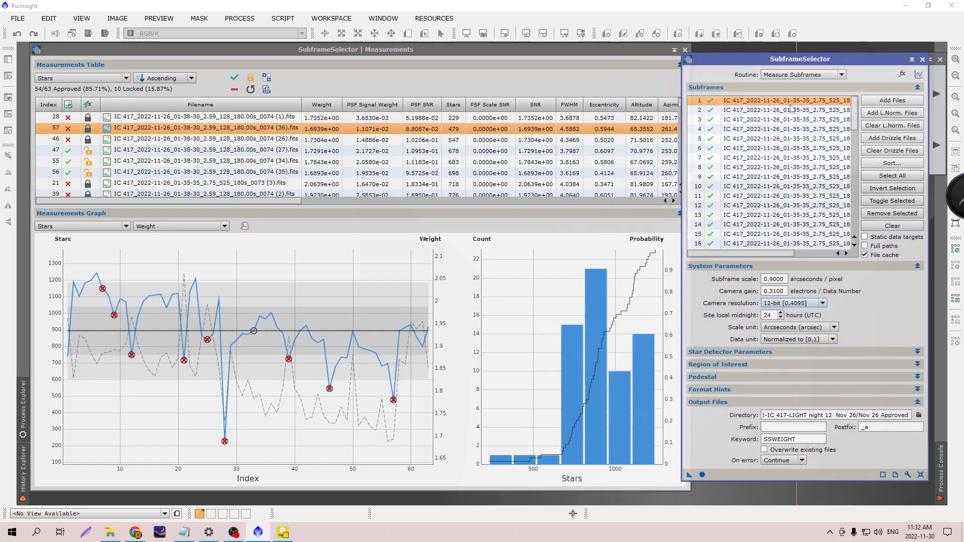
left_click(786, 59)
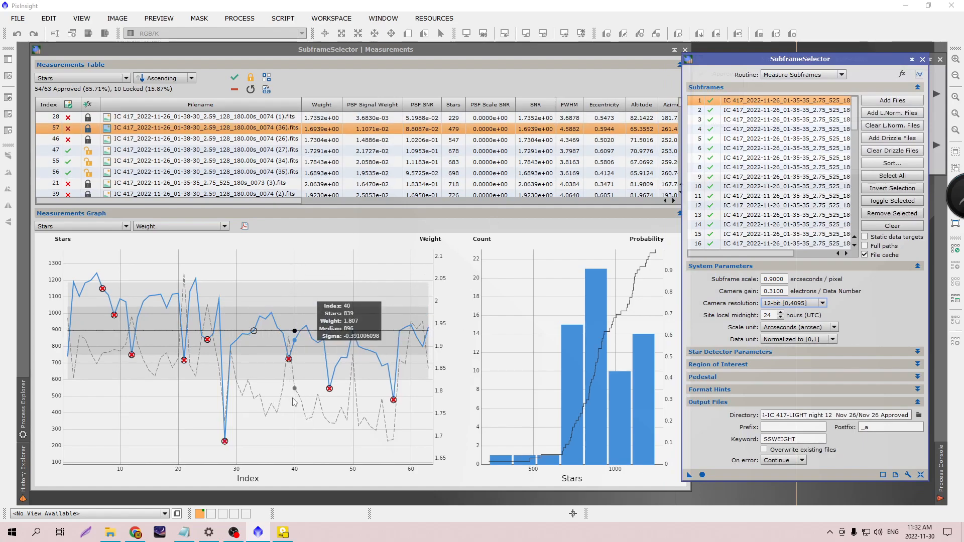
left_click(842, 75)
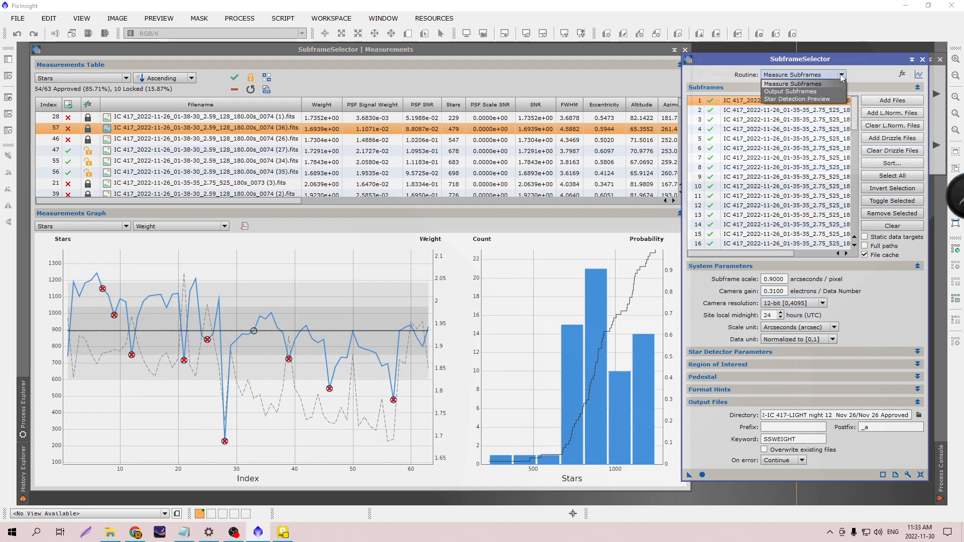
left_click(801, 92)
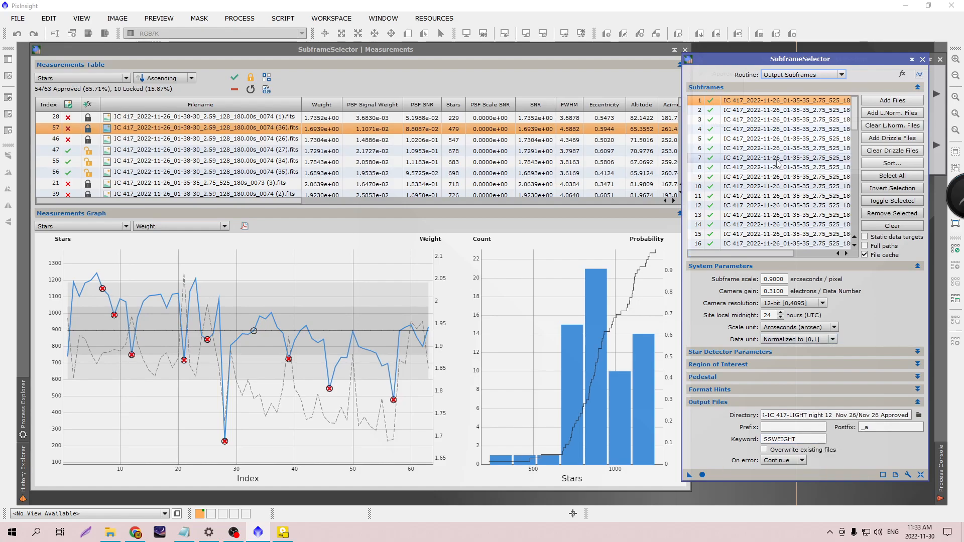
left_click_drag(791, 58, 492, 47)
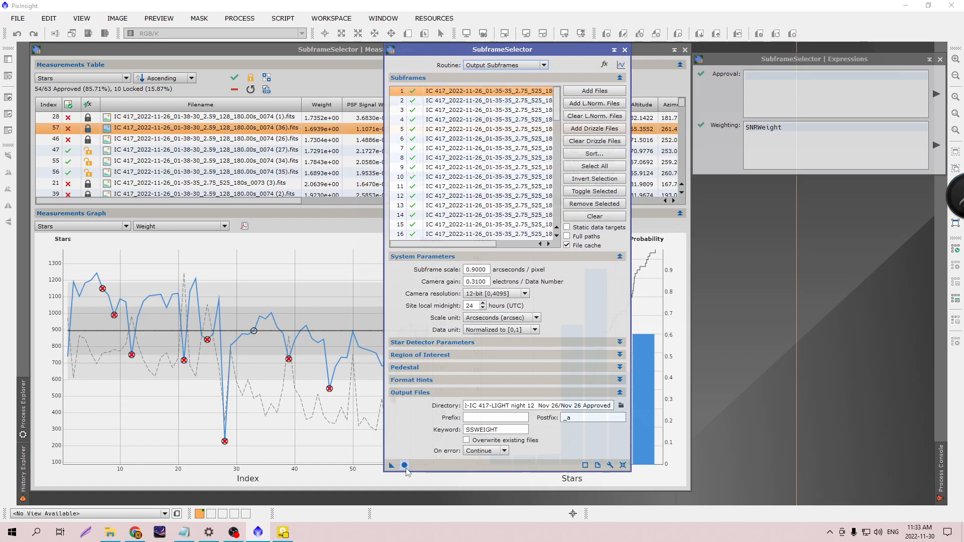
left_click(405, 465)
- Switch to File Explorer and check the exported files in the "Nov 26 Approved" folder inside "12-IC 417-LIGHT night 12 Nov 26", showing full file names
key("alt+Tab")
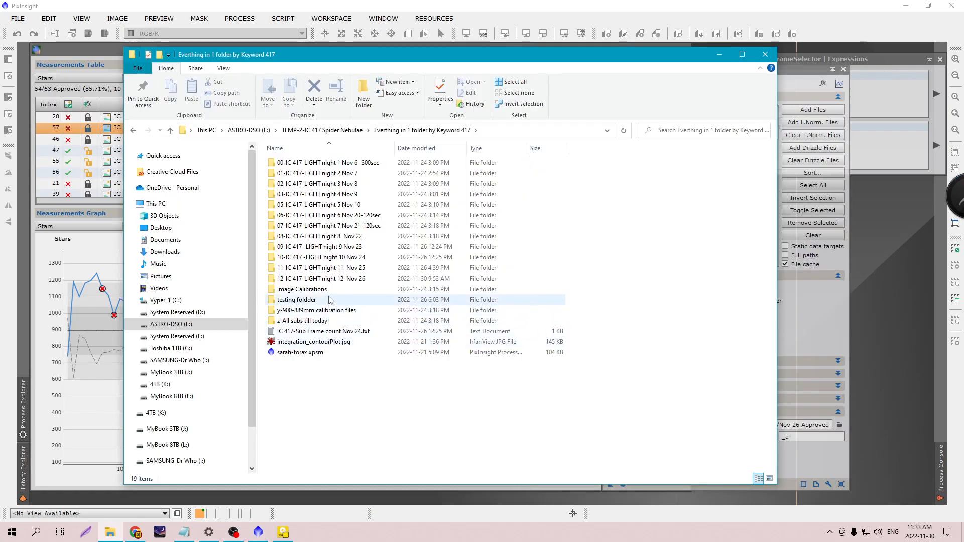
double_click(329, 279)
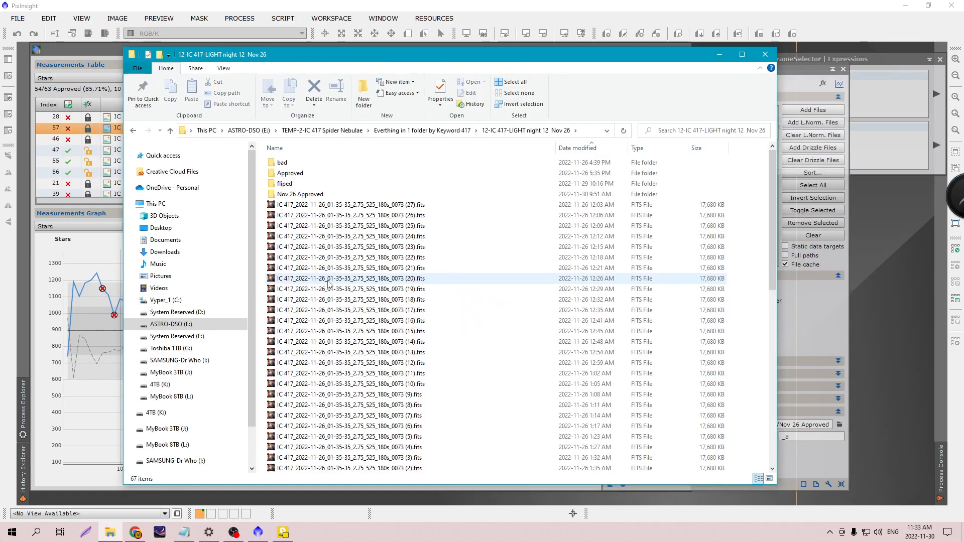
double_click(301, 194)
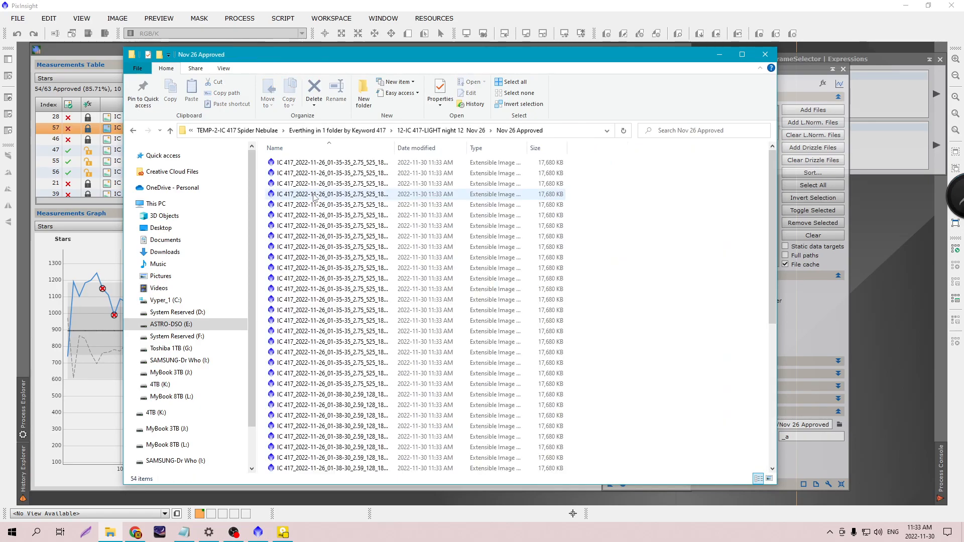
left_click_drag(395, 147, 503, 153)
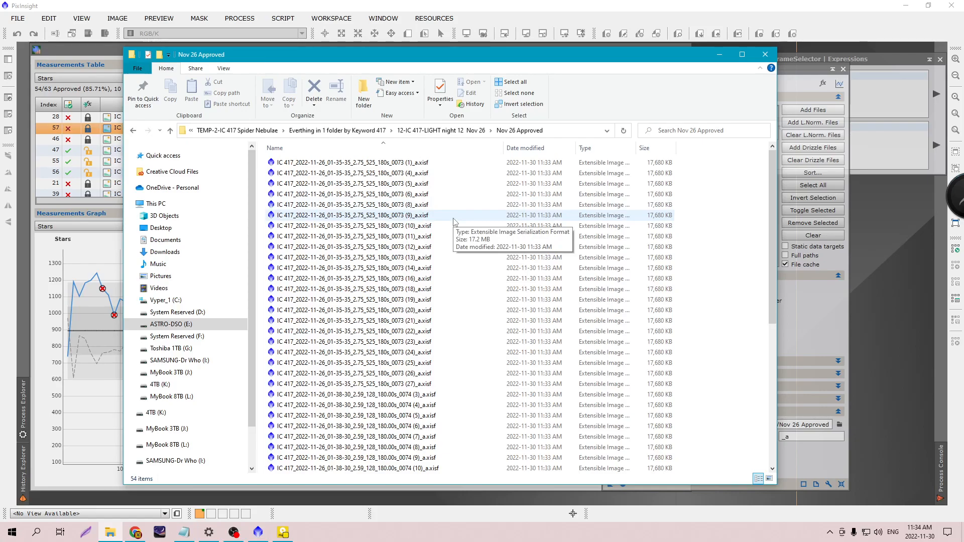
left_click_drag(406, 63, 397, 82)
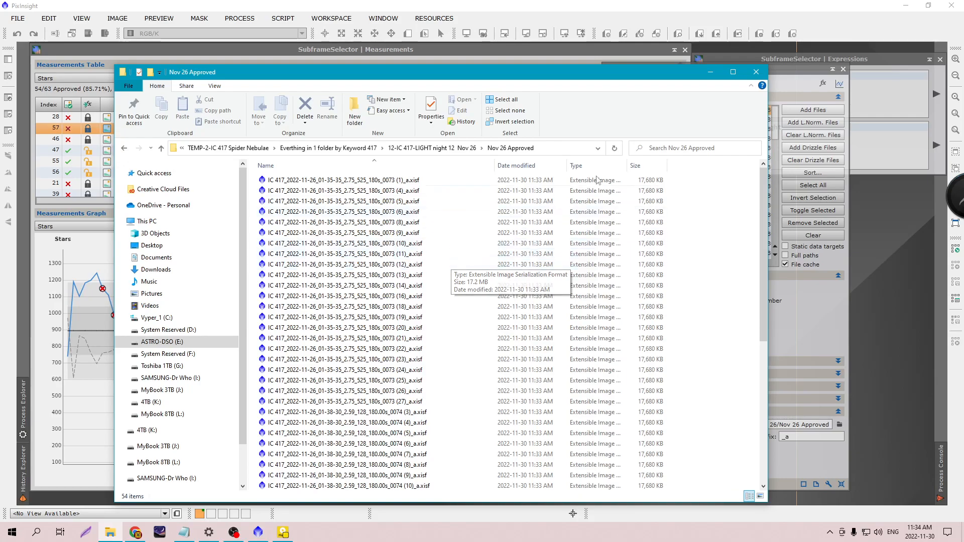
left_click(711, 75)
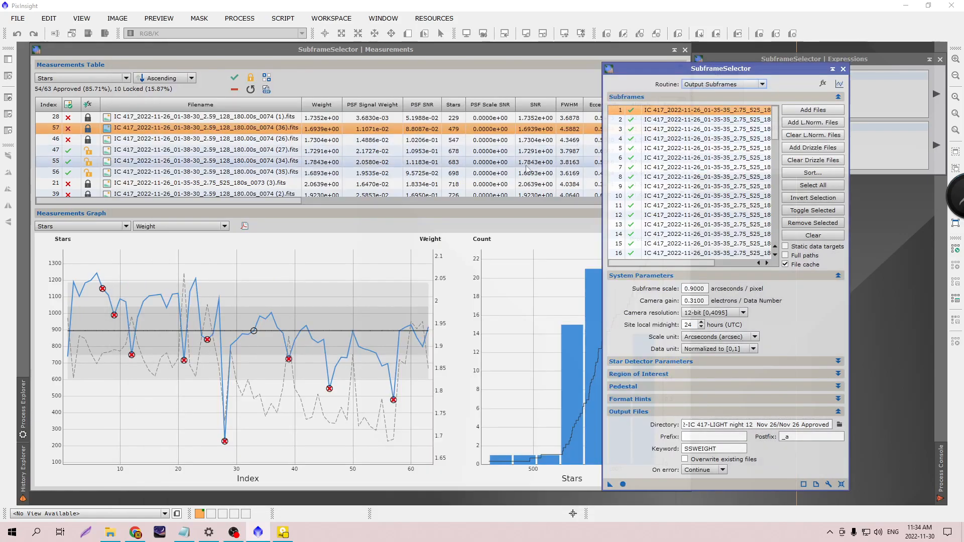
- Move the SubframeSelector process window off the measurements and collapse it
left_click_drag(668, 74, 729, 61)
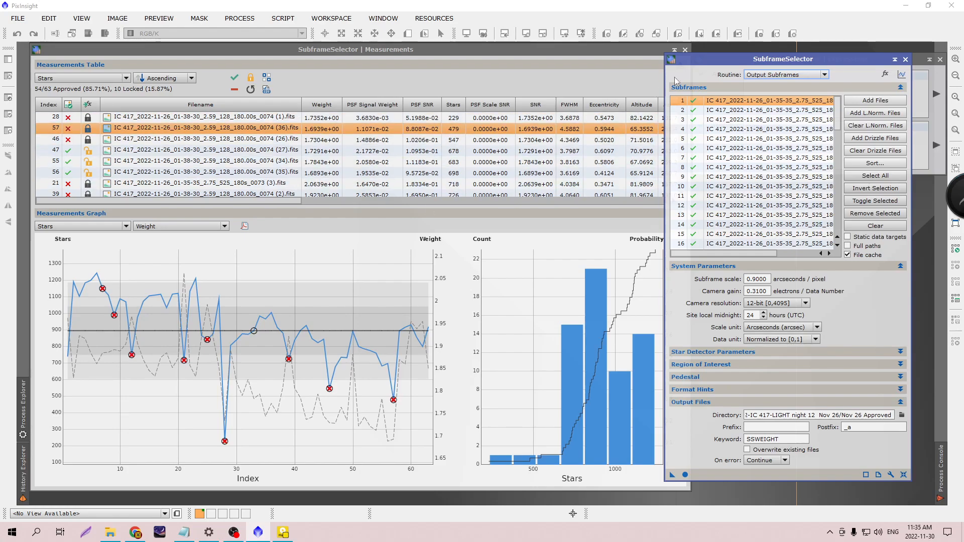
left_click_drag(707, 65, 722, 56)
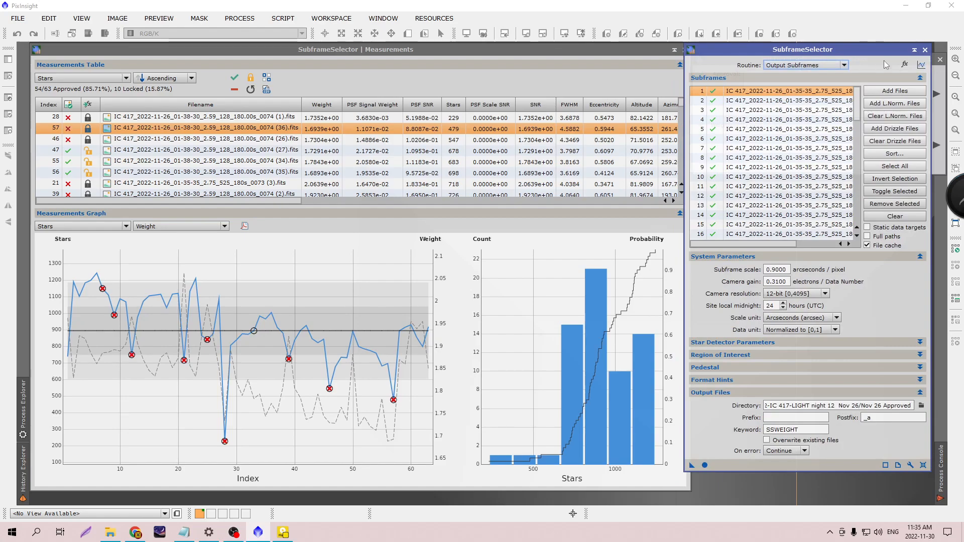
left_click(910, 50)
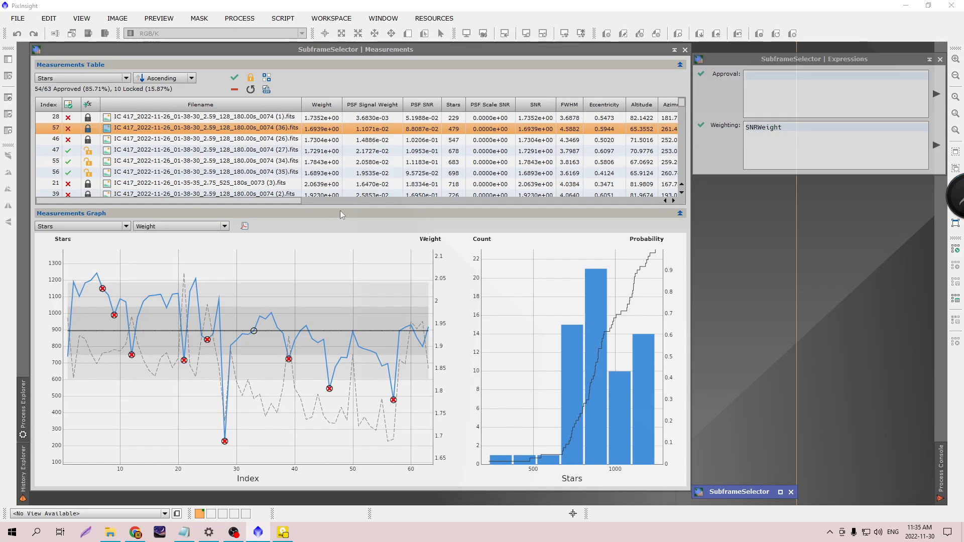
- Plot FWHM as the primary graph property and Stars as the auxiliary property, and compare both curves
mouse_move(682, 103)
left_mouse_down()
mouse_move(689, 137)
mouse_move(684, 99)
left_mouse_up()
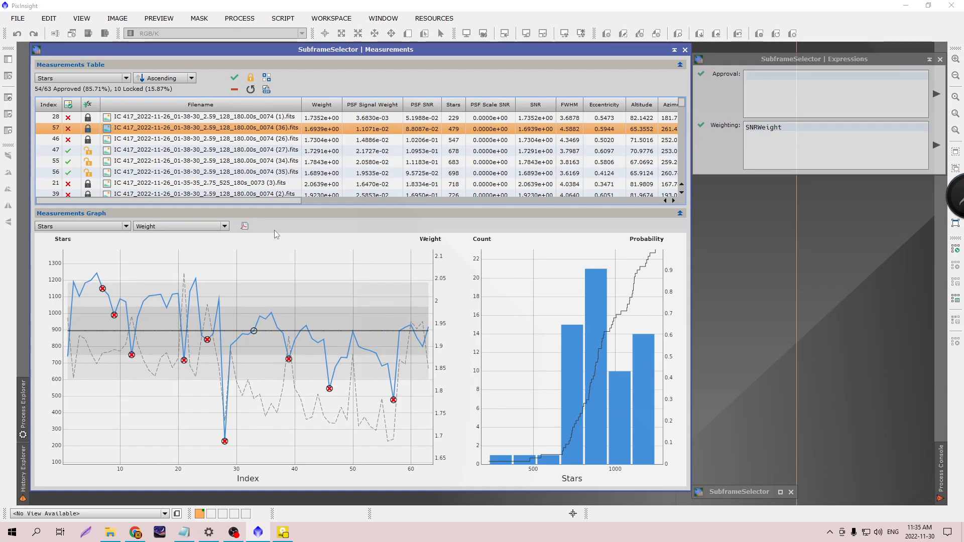
left_click(126, 227)
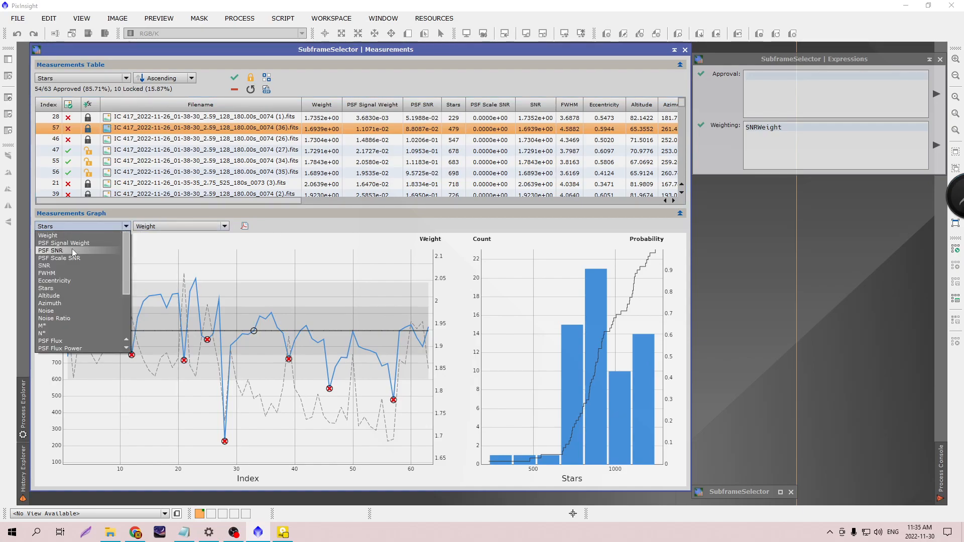
left_click(63, 274)
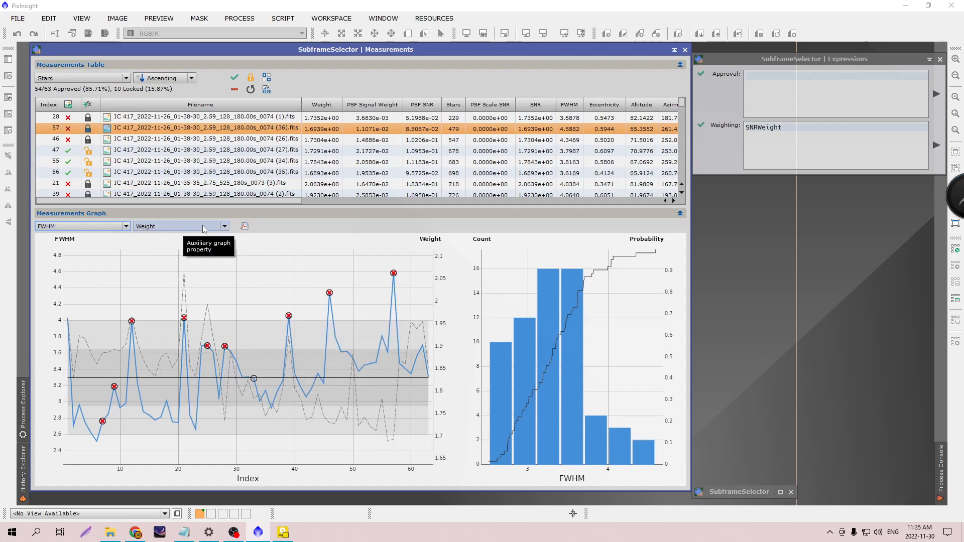
left_click(225, 227)
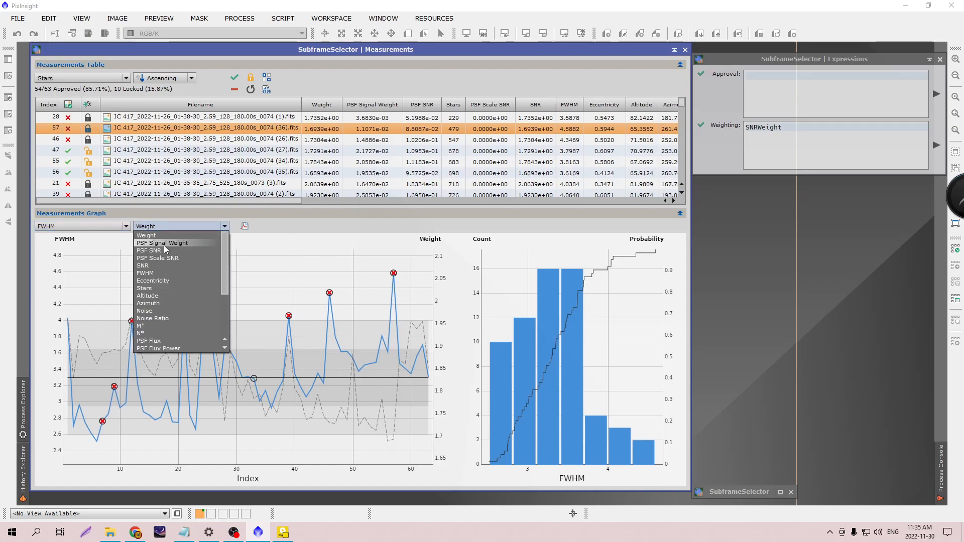
left_click(154, 289)
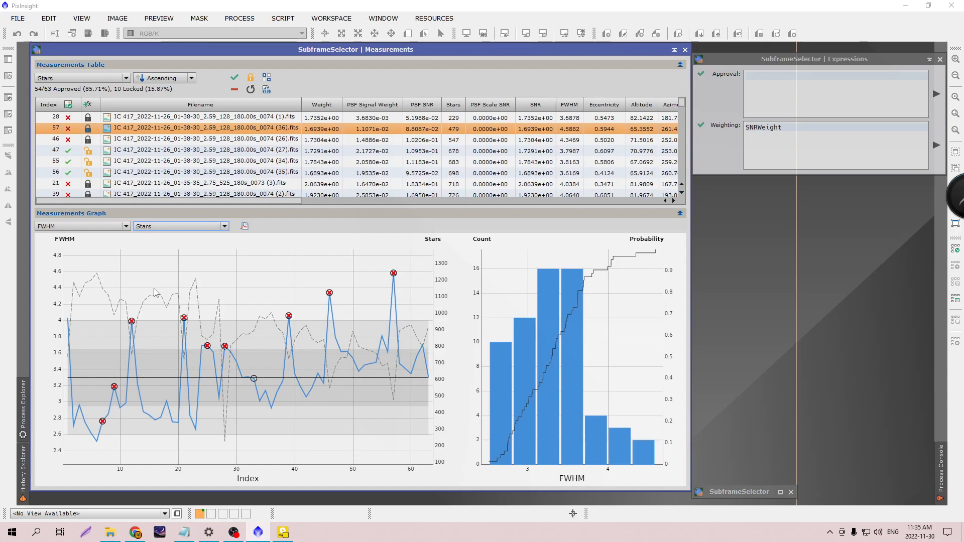
mouse_move(248, 253)
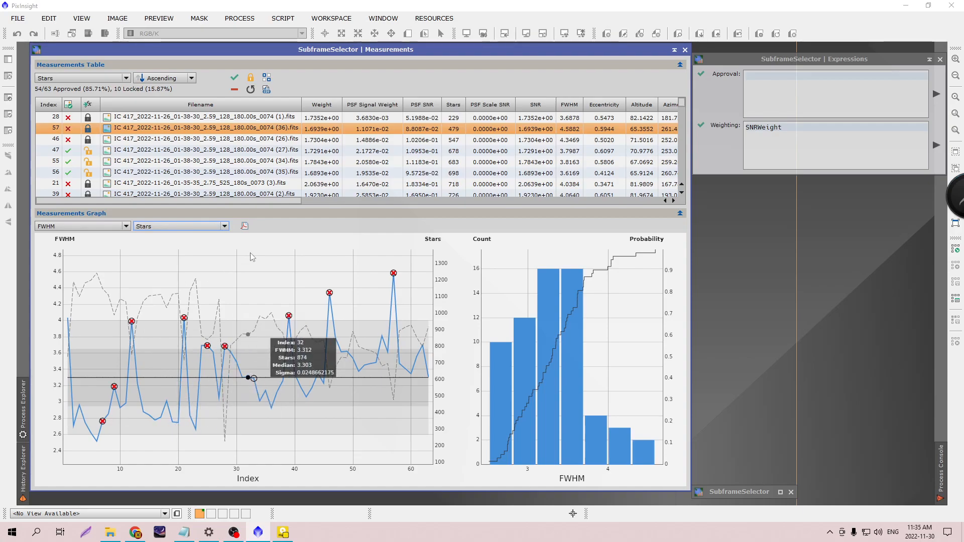
- Plot Stars as the primary graph property and compare it with Eccentricity, then with FWHM, as the auxiliary property
mouse_move(394, 276)
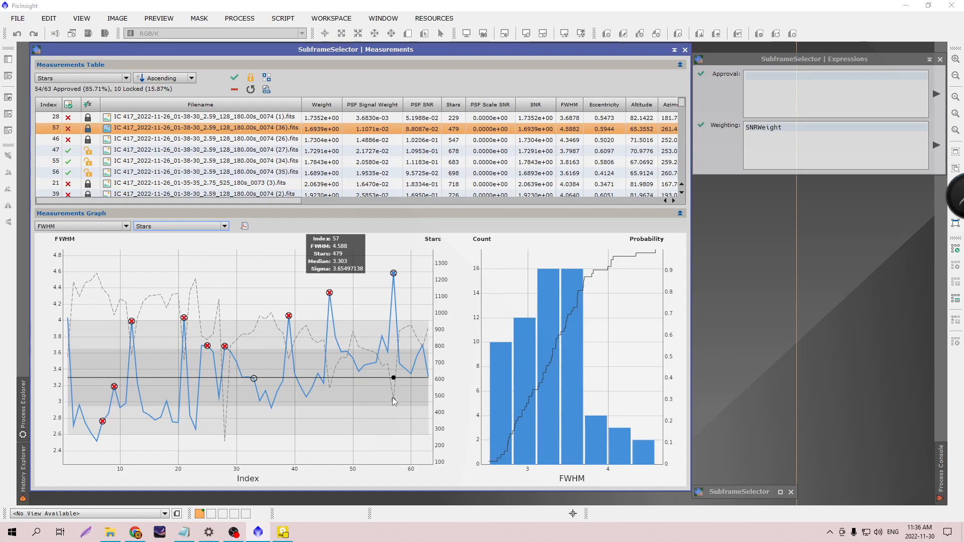
mouse_move(96, 443)
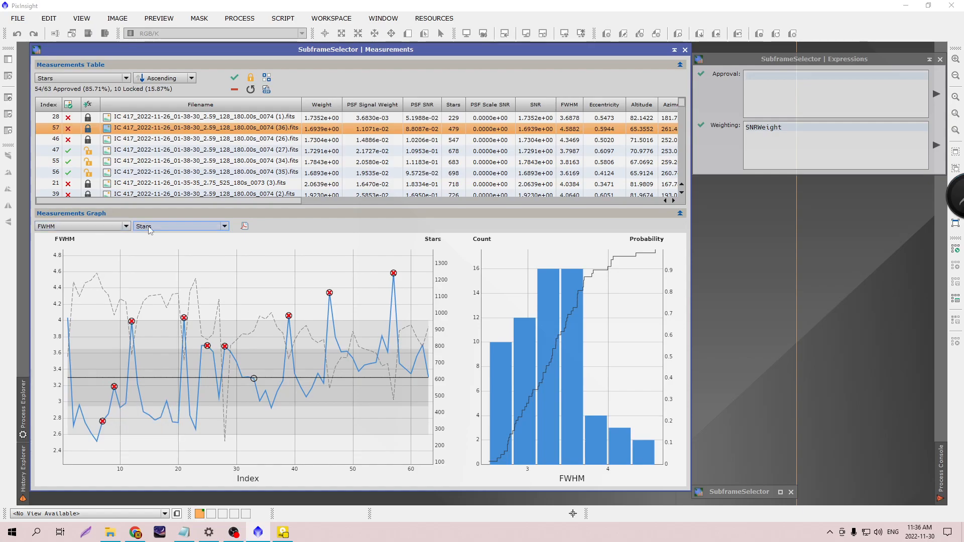
mouse_move(97, 275)
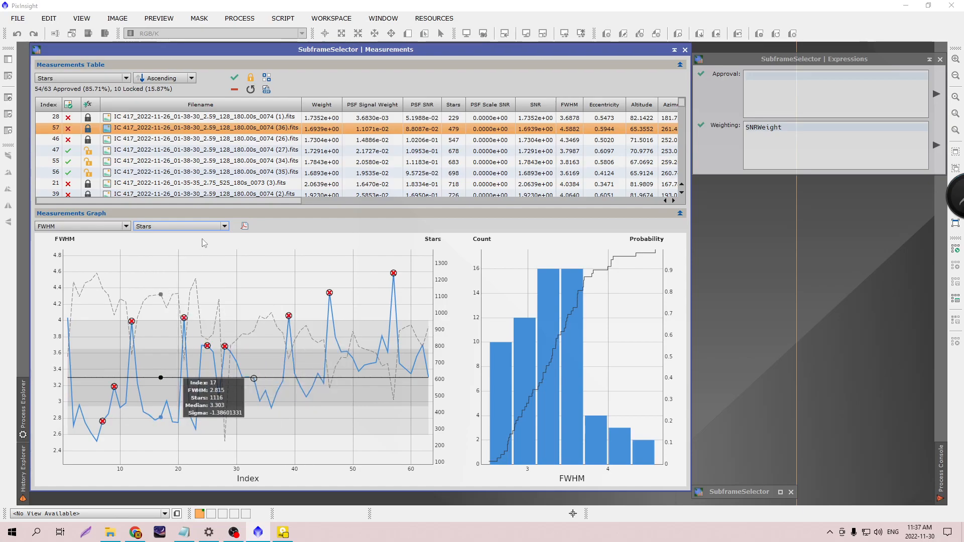
left_click(126, 227)
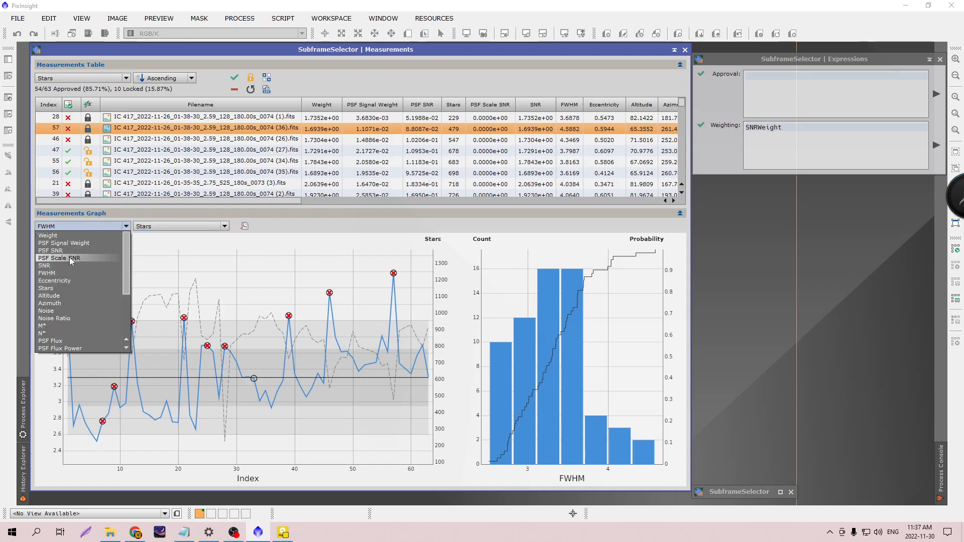
left_click(62, 290)
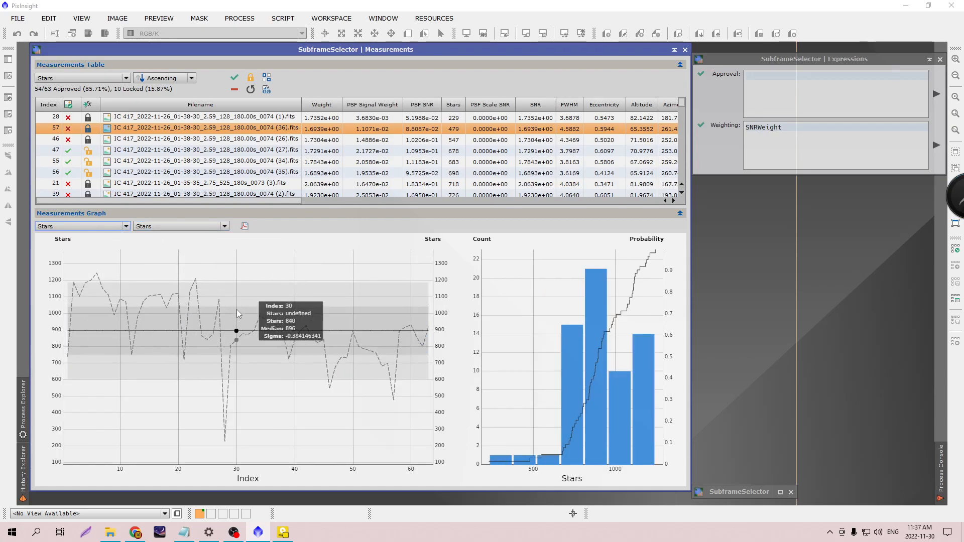
left_click(225, 227)
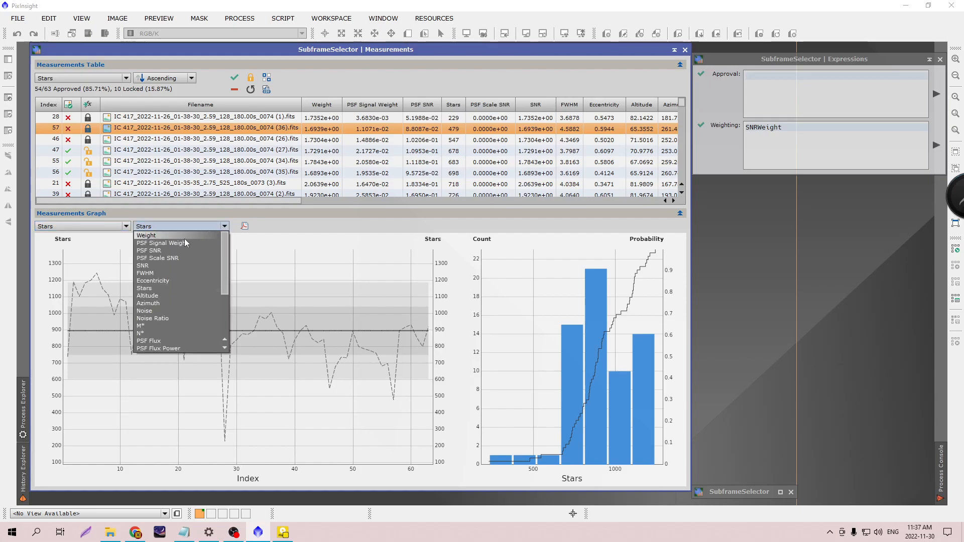
left_click(158, 281)
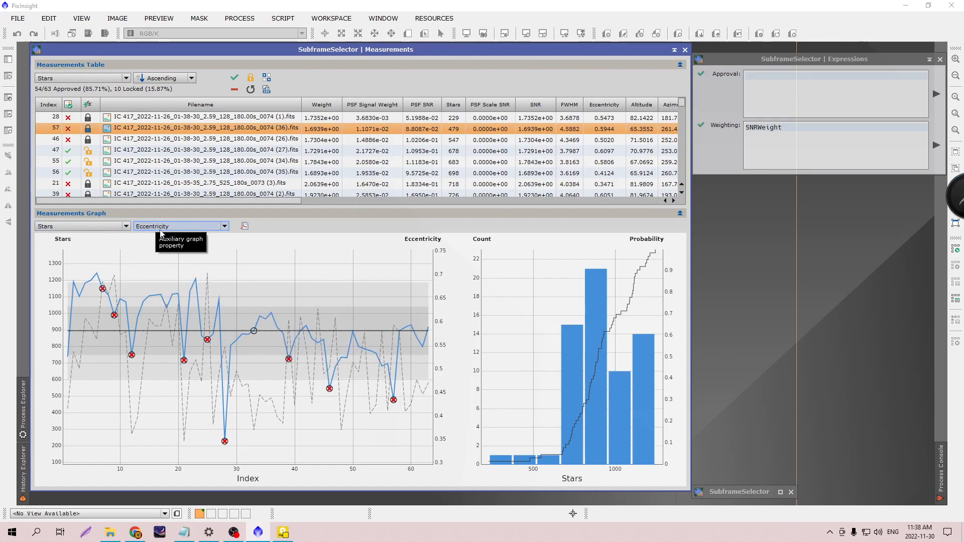
left_click(146, 227)
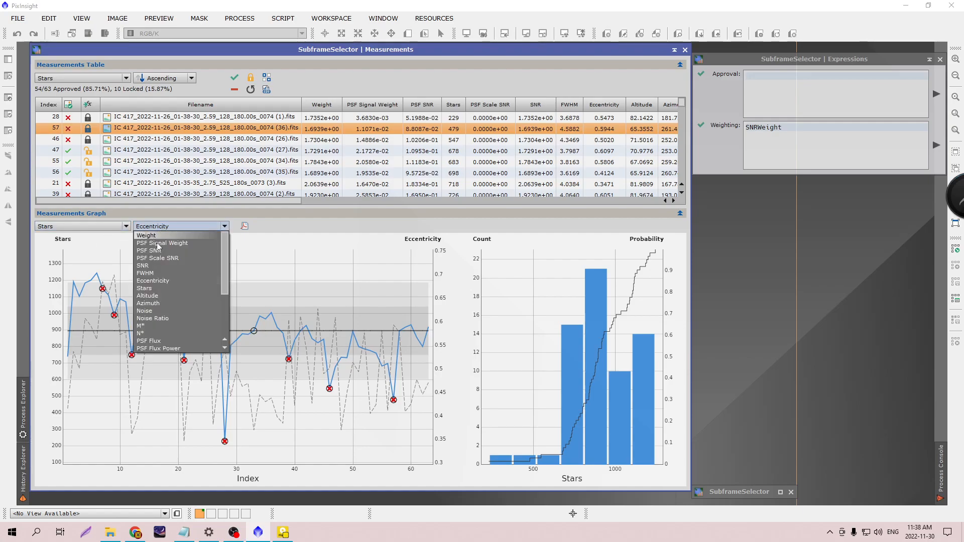
left_click(157, 275)
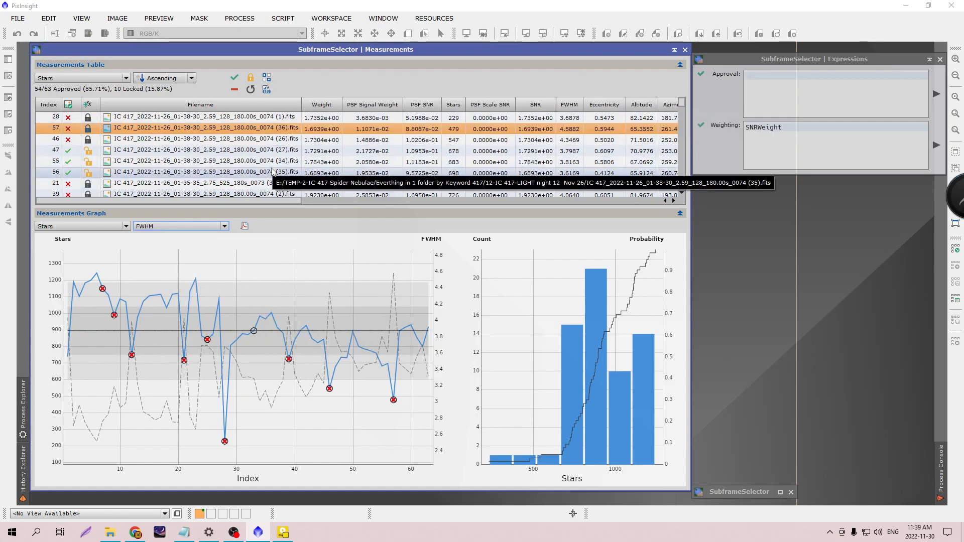
- Sort the measurements table by Index and look through the subframe rows from the first to the last
left_click(126, 78)
left_click(79, 89)
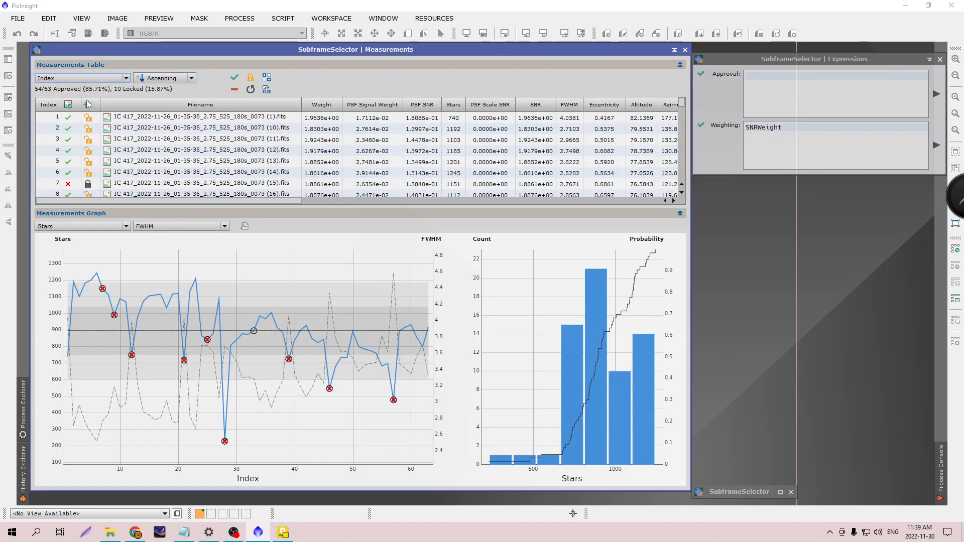
left_click_drag(682, 104, 682, 176)
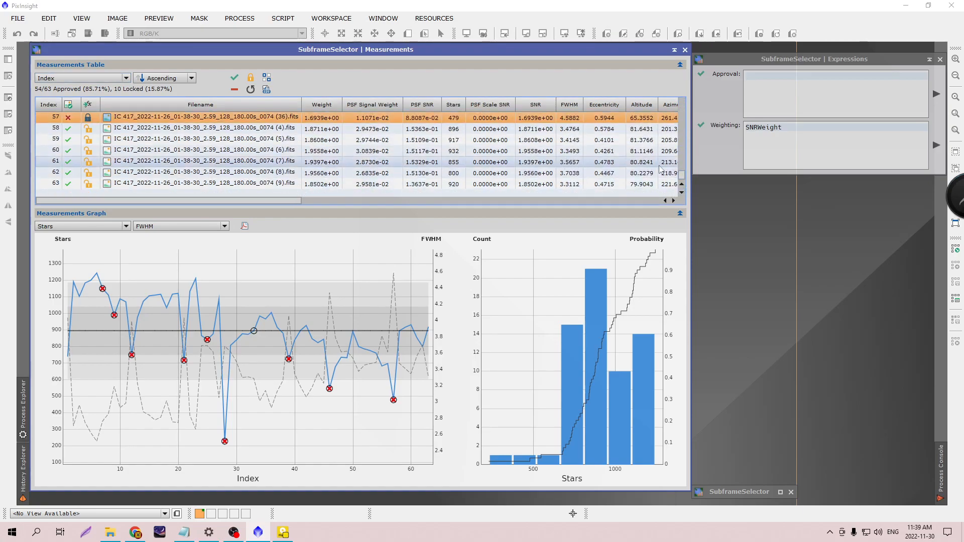
left_click_drag(683, 175, 682, 109)
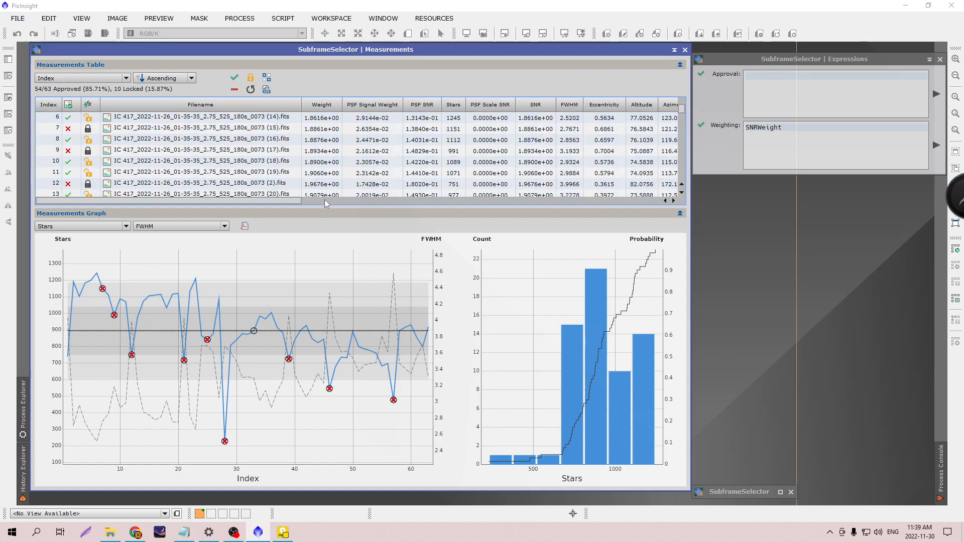
- Switch to File Explorer and examine the FITS file names in the "11-IC 417-LIGHT night 11 Nov 25" folder
left_click(110, 532)
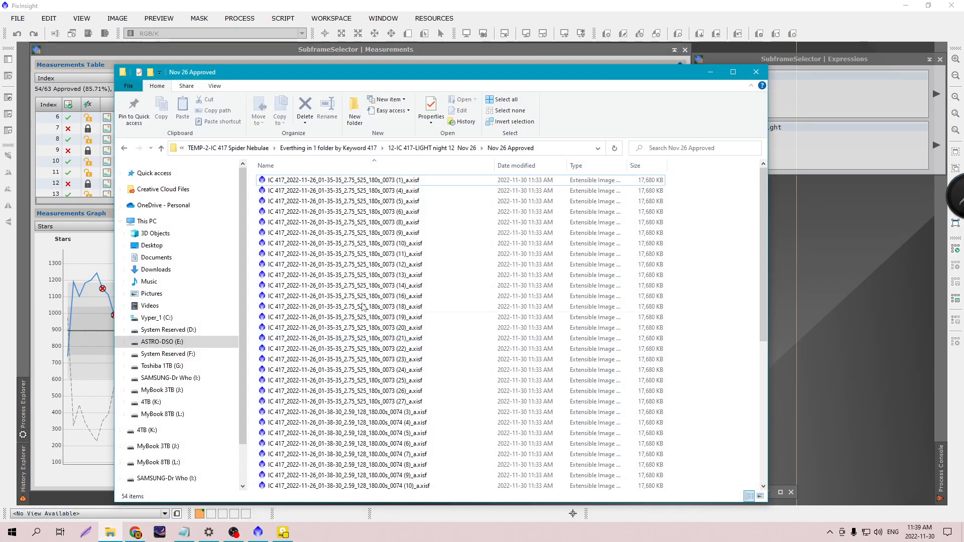
left_click(326, 148)
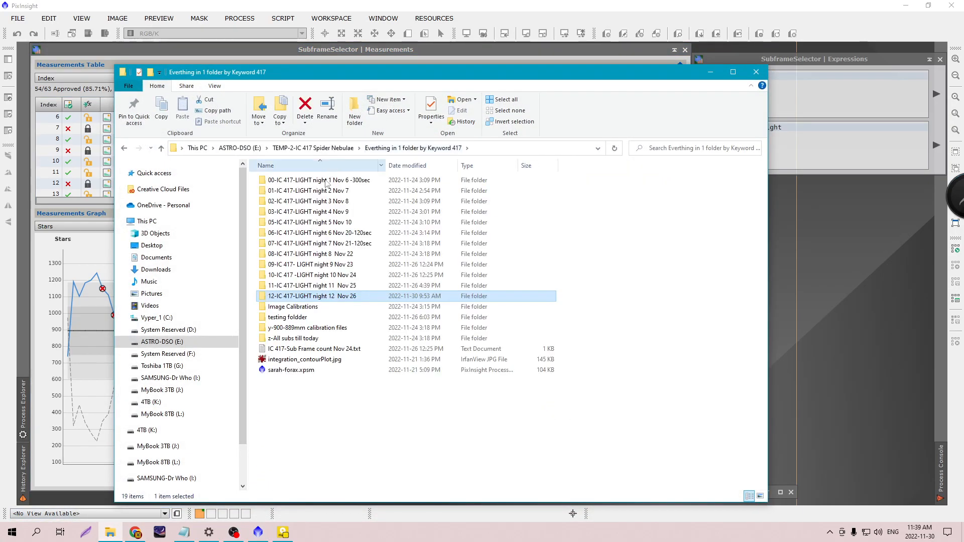
double_click(316, 287)
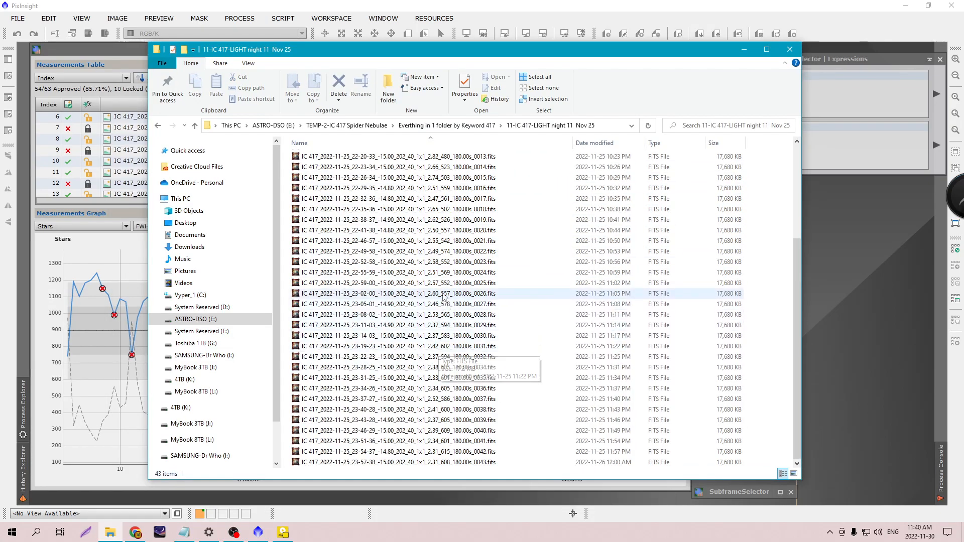
left_click(441, 178)
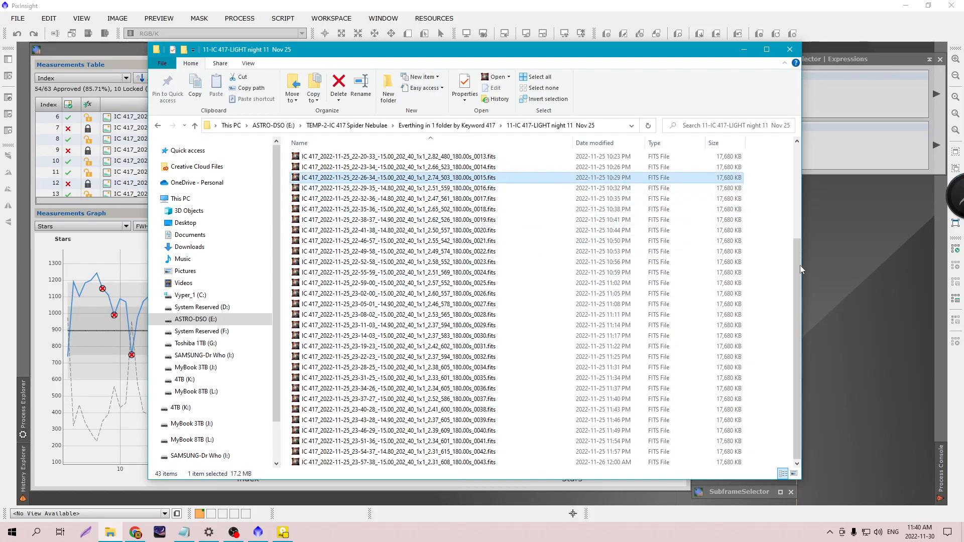
scroll(799, 265, "up", 5)
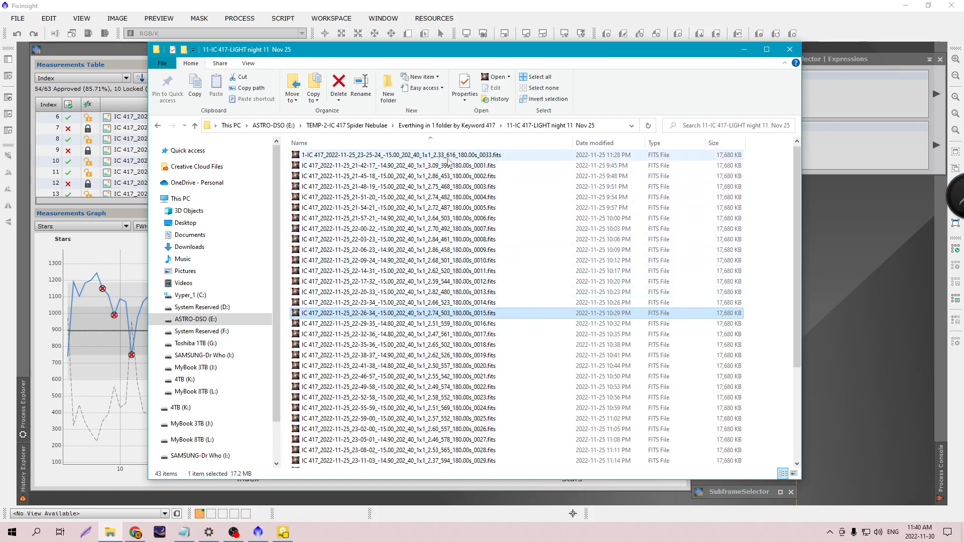
left_click(431, 156)
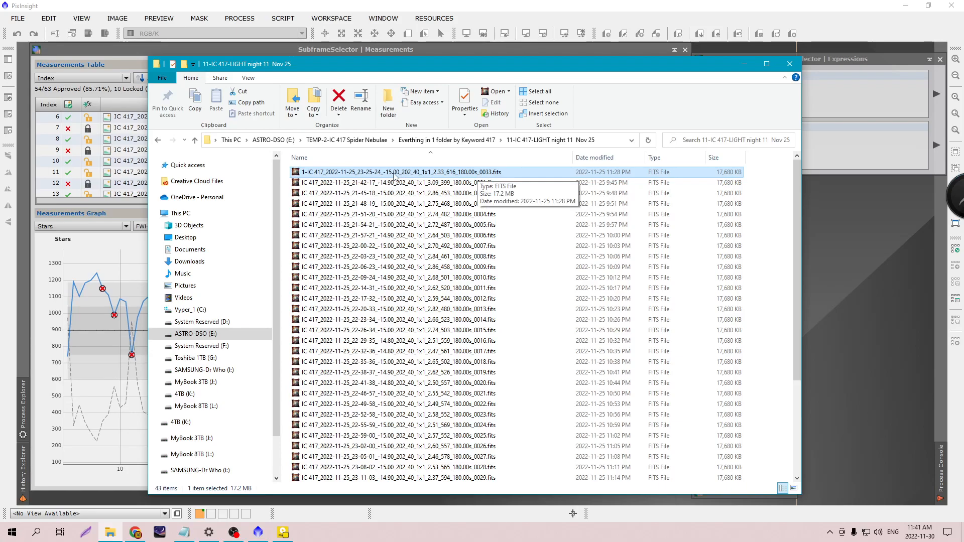
- Open the "12-IC 417-LIGHT night 12 Nov 26" folder, and minimize File Explorer to return to PixInsight
left_click(446, 140)
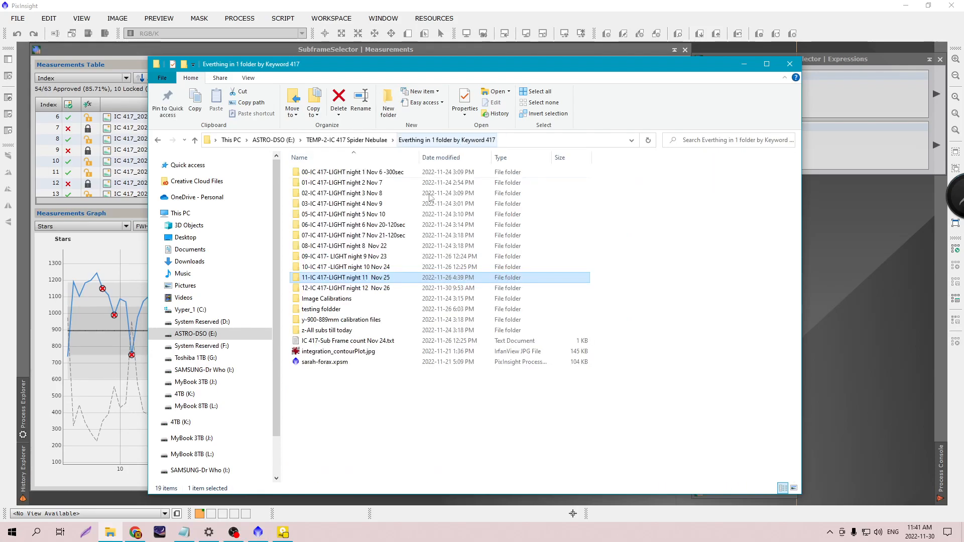
double_click(385, 289)
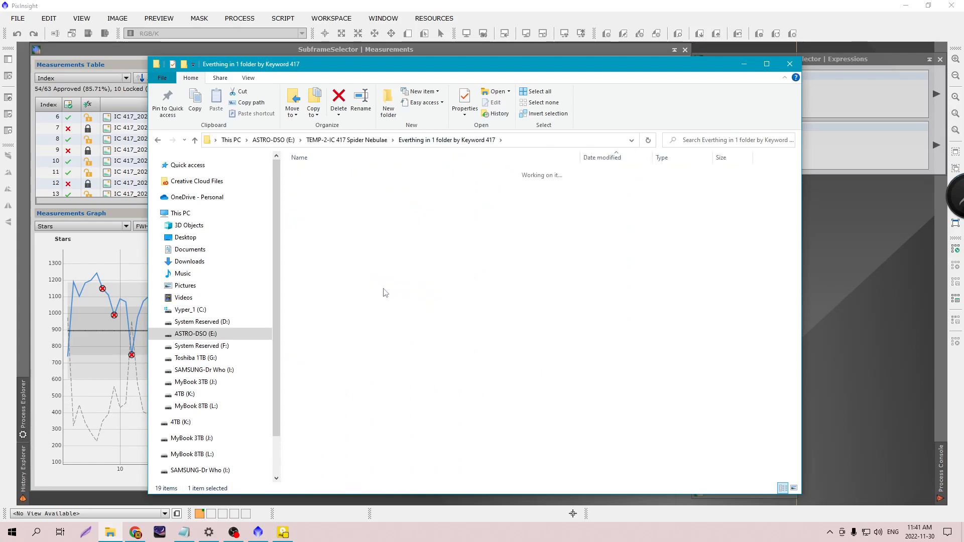
left_click(743, 65)
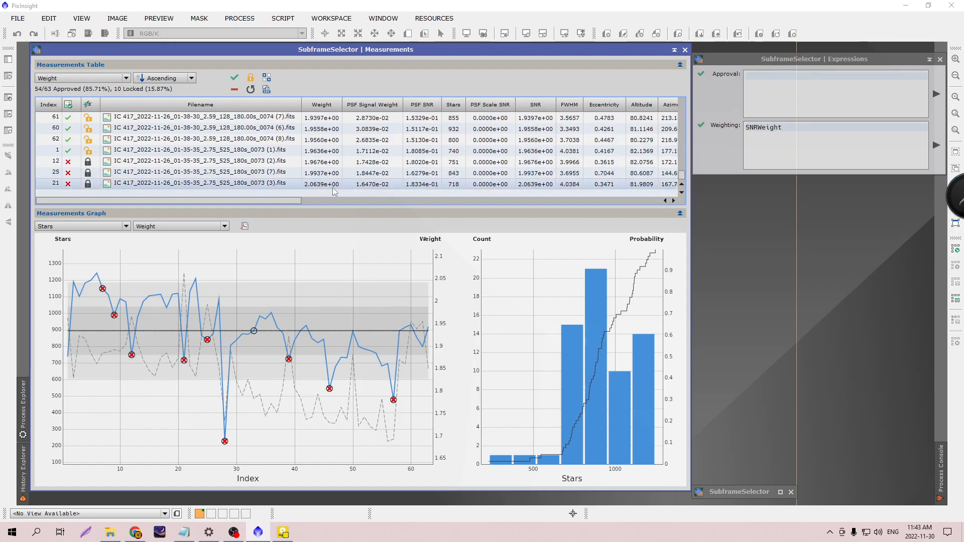
- Move the measurements window aside, open the highest-weight subframe "IC 417_2022-11-26_01-35-35_2.75_525_180s_0073 (3).fits" and auto-stretch its display
left_click_drag(177, 50, 600, 49)
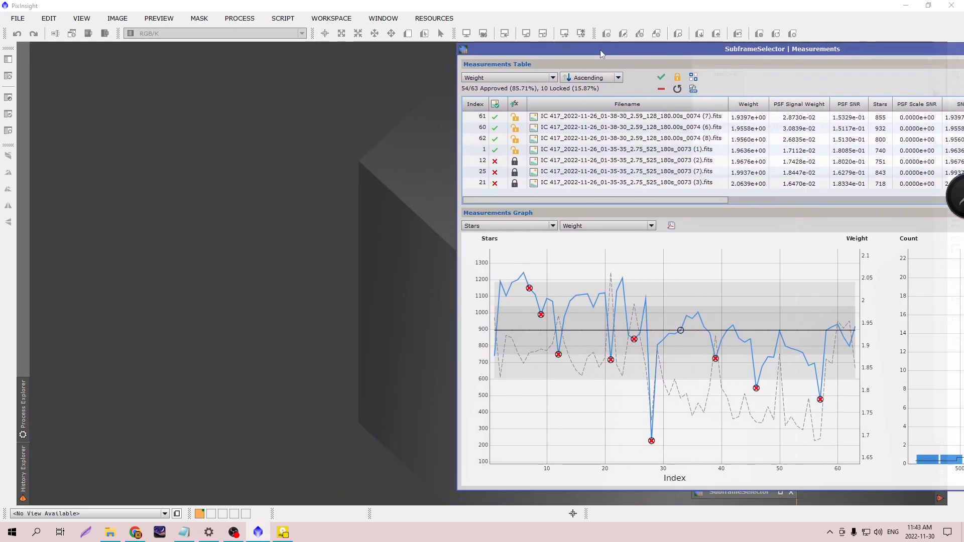
double_click(619, 183)
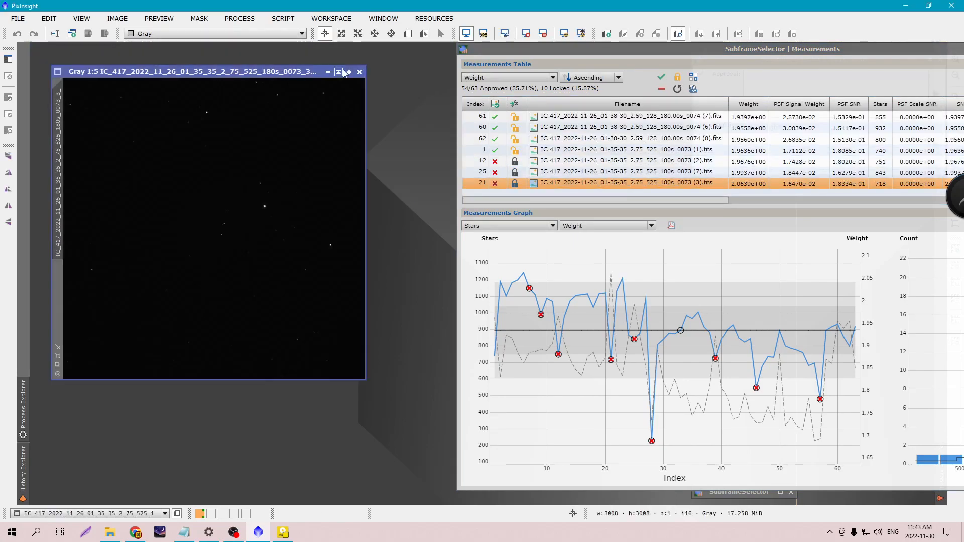
left_click(565, 34)
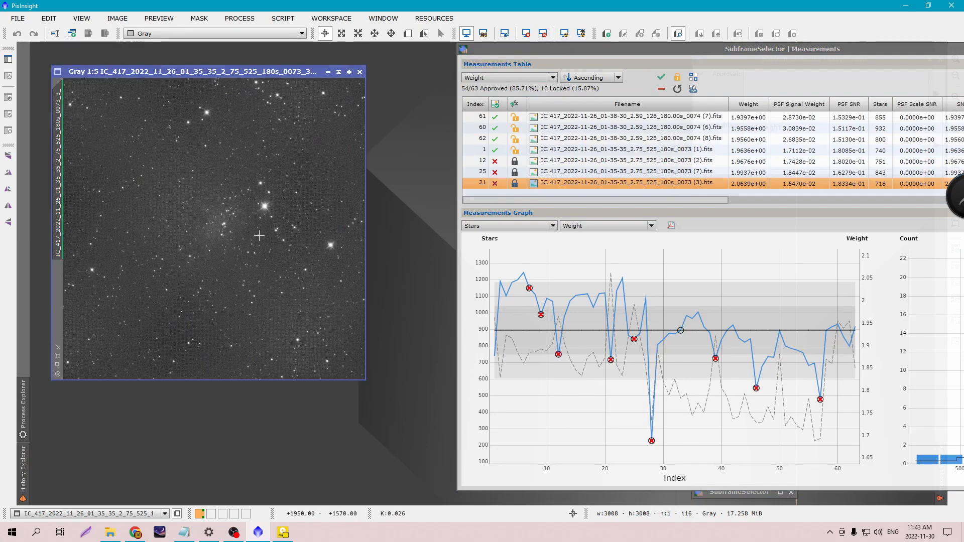
- Examine the star shapes and nebula detail of the opened subframe up close and at full-frame view
scroll(259, 235, "up", 5)
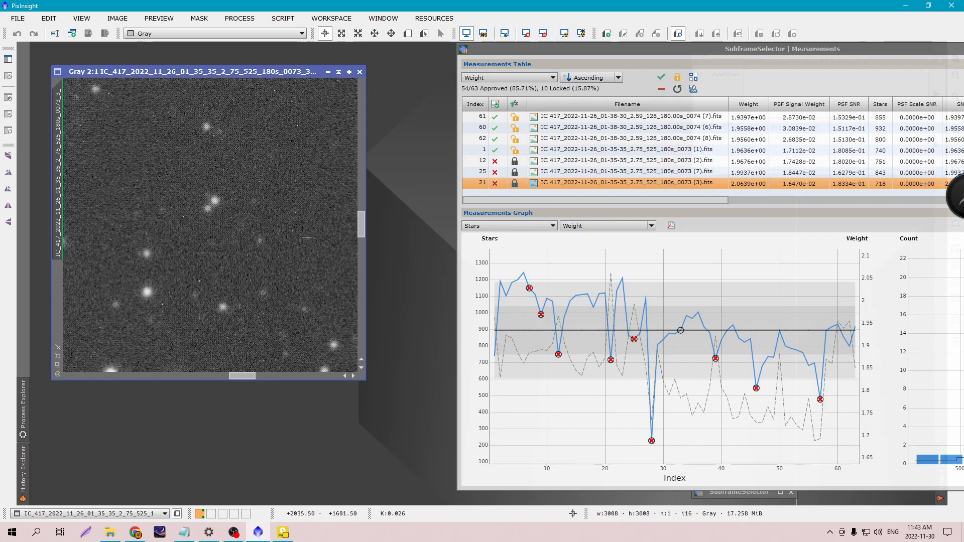
scroll(315, 234, "down", 1)
mouse_move(359, 210)
left_mouse_down()
mouse_move(365, 298)
mouse_move(334, 119)
mouse_move(352, 212)
left_mouse_up()
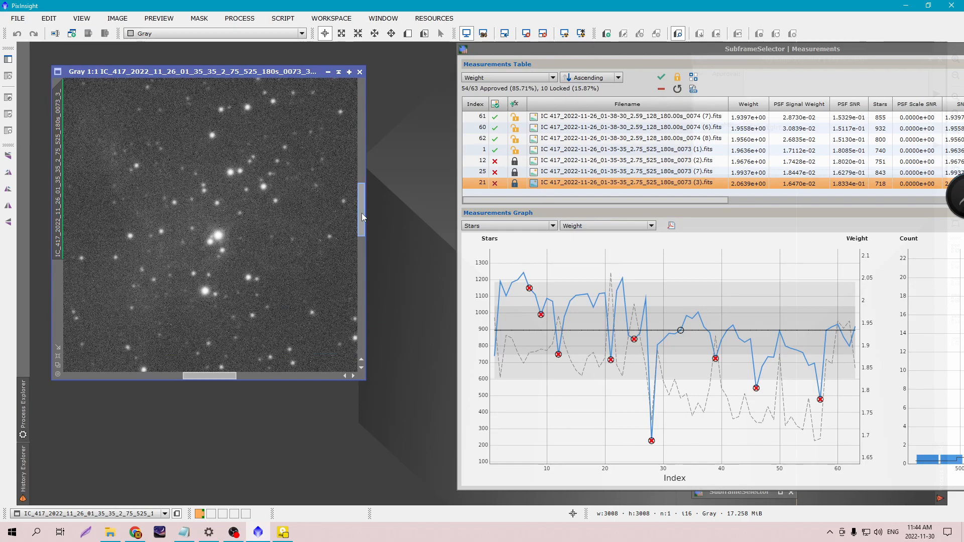
left_click_drag(361, 213, 355, 158)
scroll(247, 242, "down", 4)
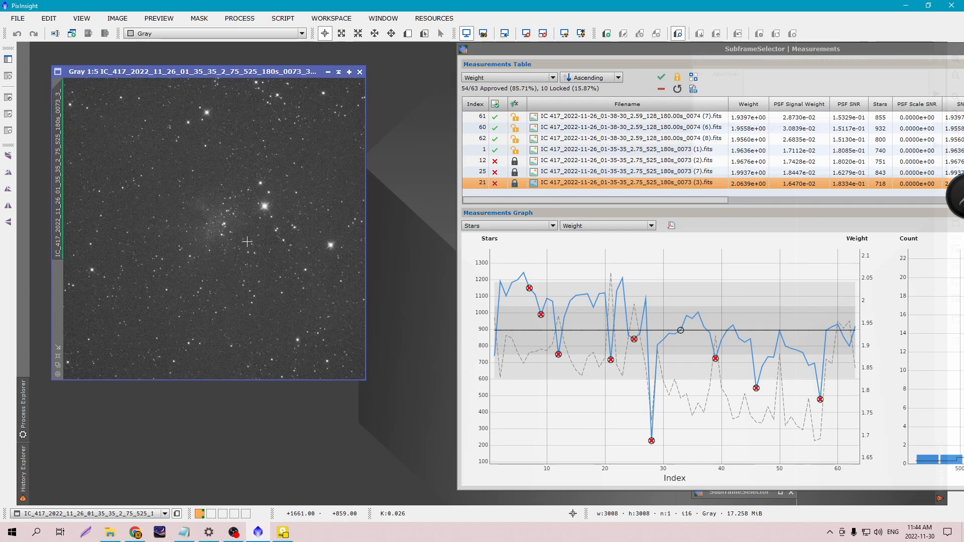
scroll(247, 242, "down", 1)
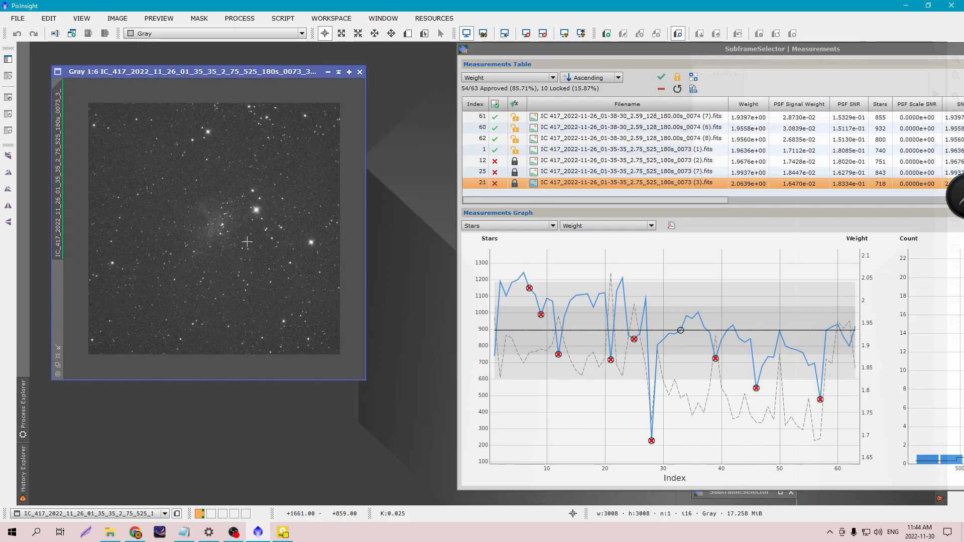
scroll(247, 242, "up", 1)
left_click_drag(226, 75, 212, 63)
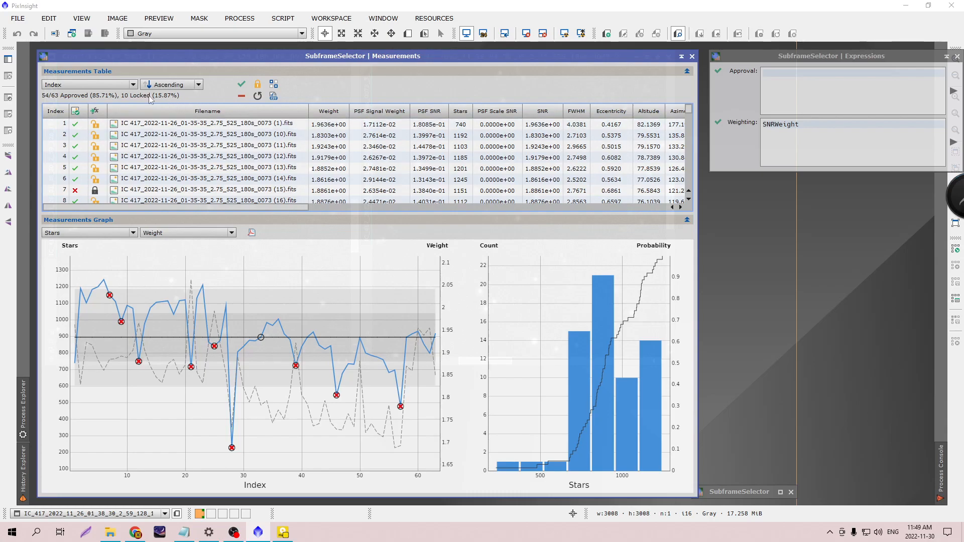
- Sort the measurements table by FWHM, and plot FWHM as the primary graph property with Stars as the auxiliary property
left_click(101, 85)
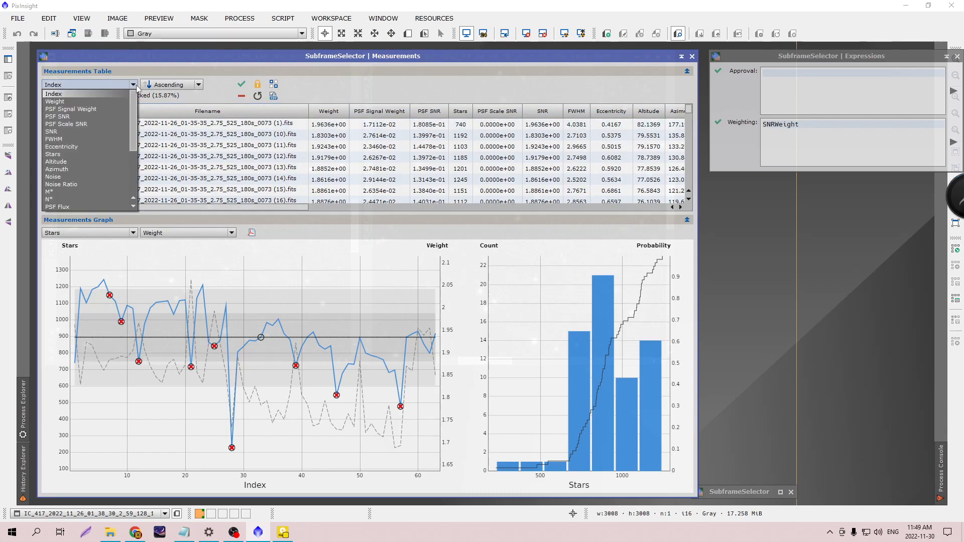
left_click(82, 140)
mouse_move(223, 365)
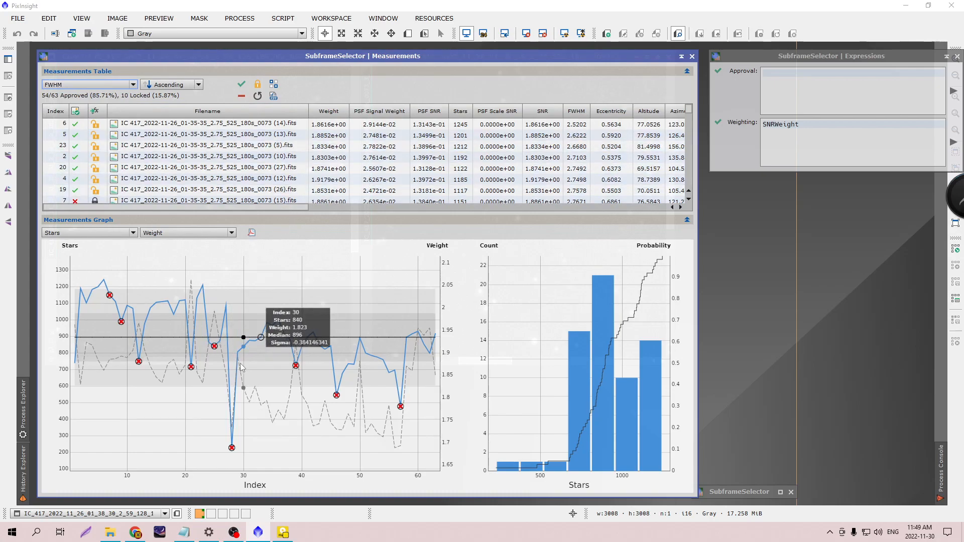
left_click(133, 233)
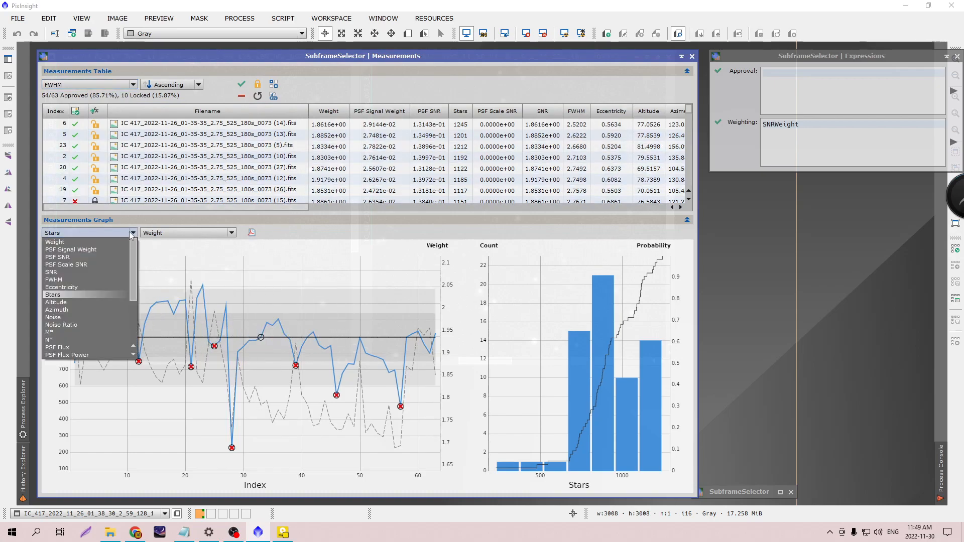
left_click(75, 279)
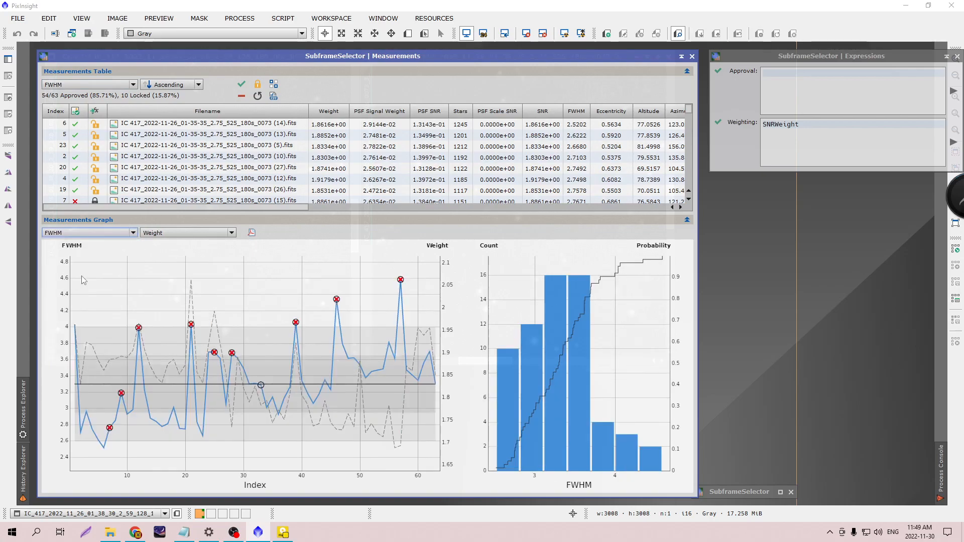
left_click(231, 234)
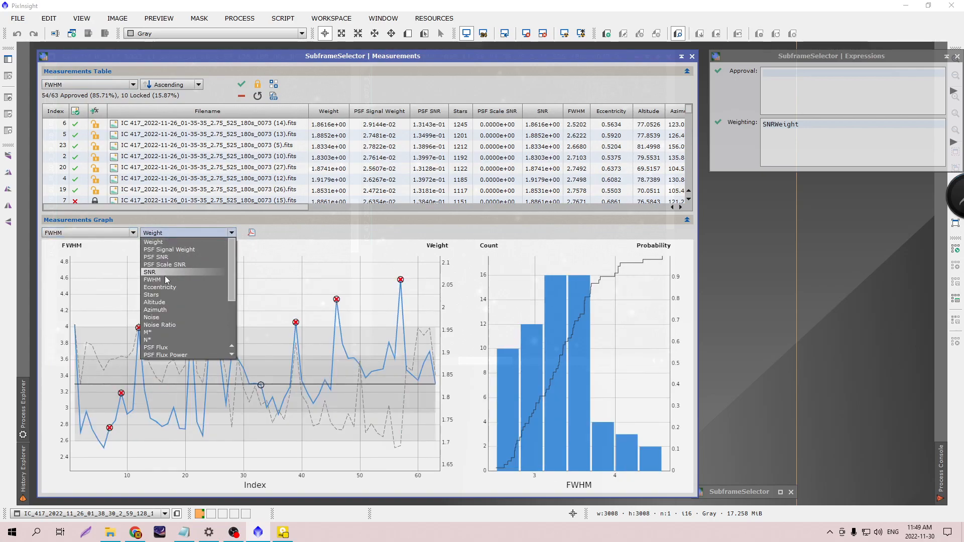
left_click(161, 296)
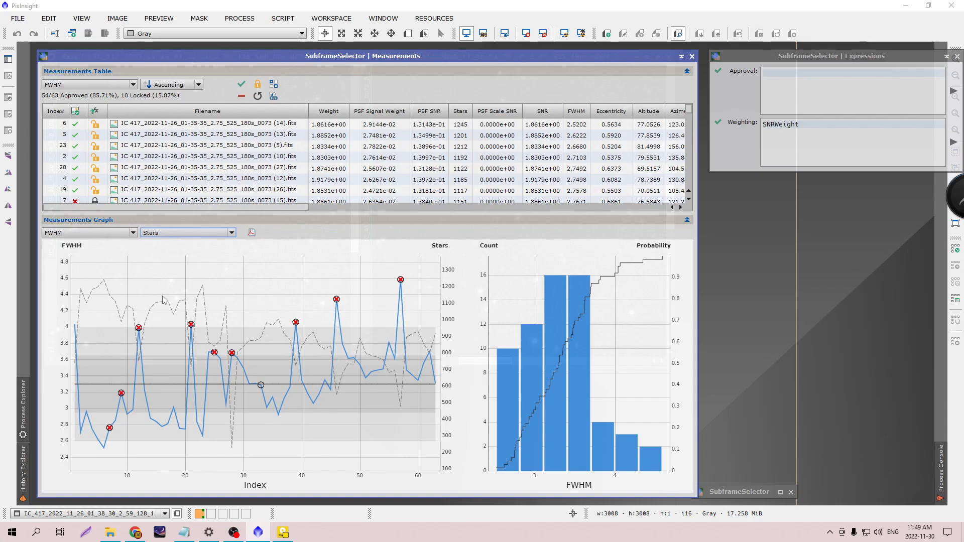
- Examine the FWHM and Stars values of individual subframes in the graph and the highest-FWHM rows in the measurements table
mouse_move(397, 324)
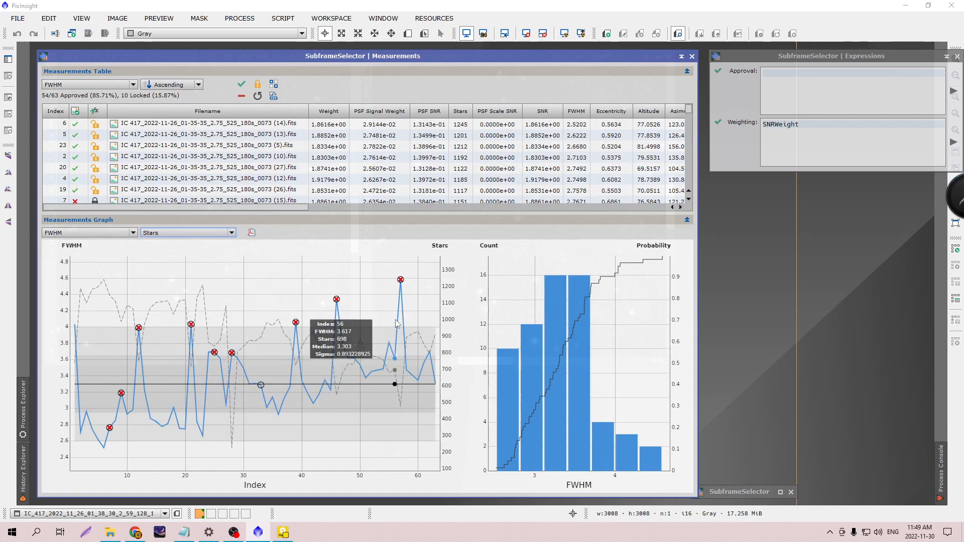
mouse_move(102, 314)
mouse_move(234, 420)
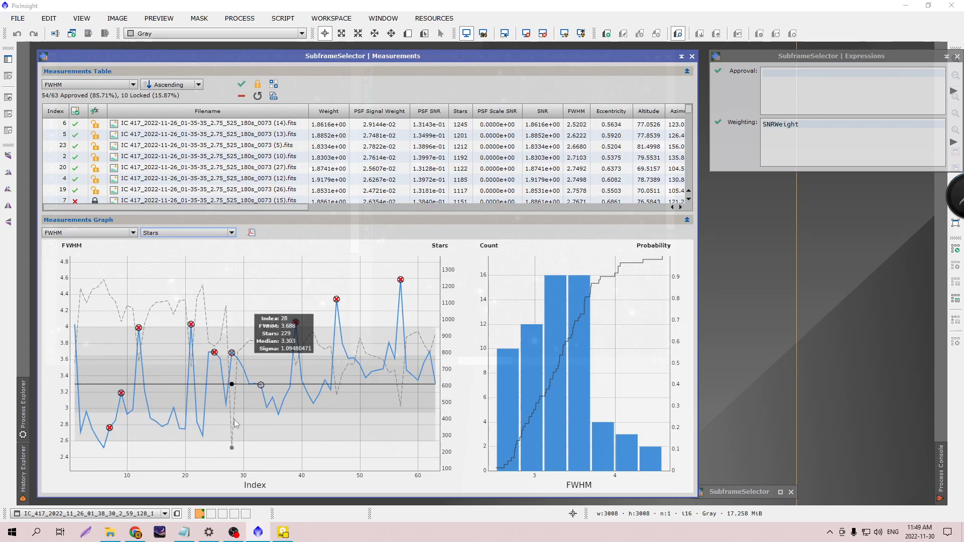
mouse_move(104, 448)
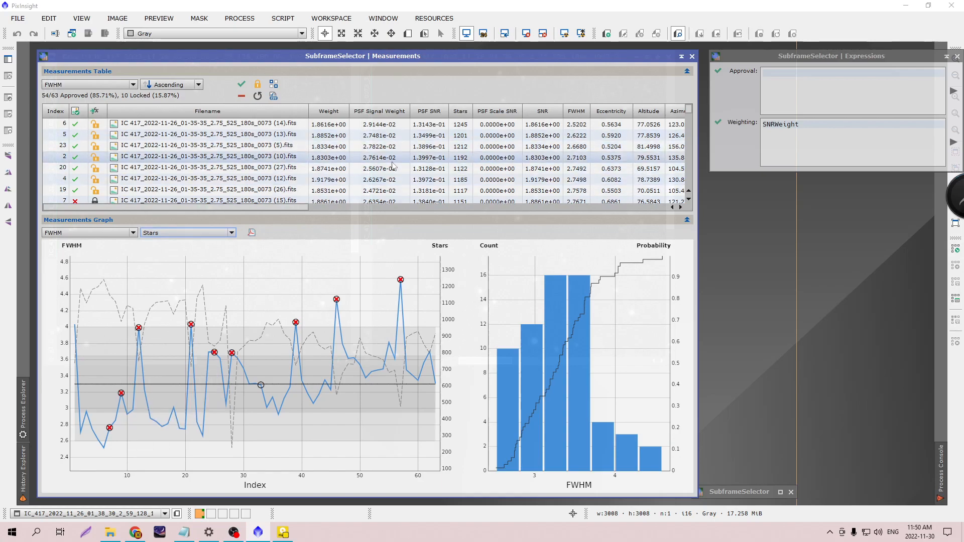
left_click_drag(690, 111, 691, 193)
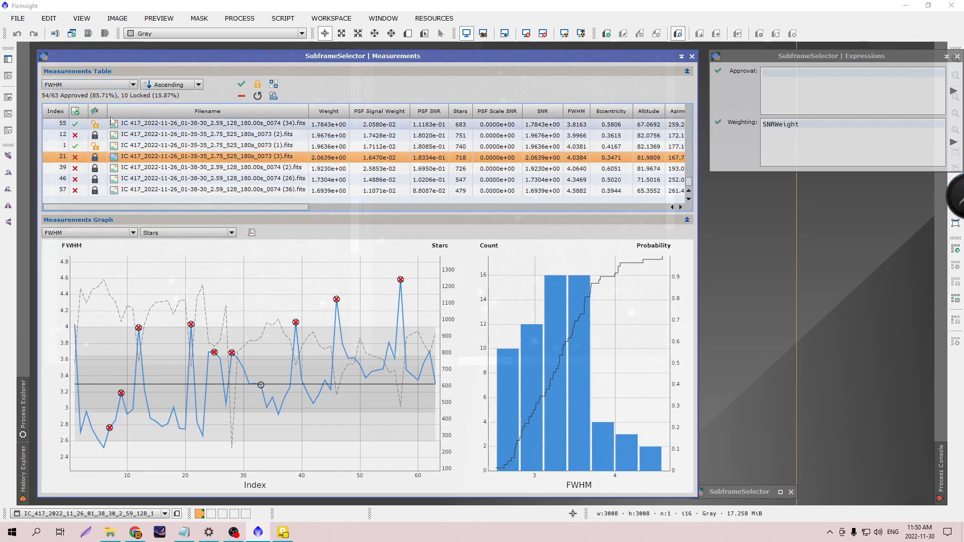
mouse_move(202, 206)
left_mouse_down()
mouse_move(256, 208)
mouse_move(207, 210)
left_mouse_up()
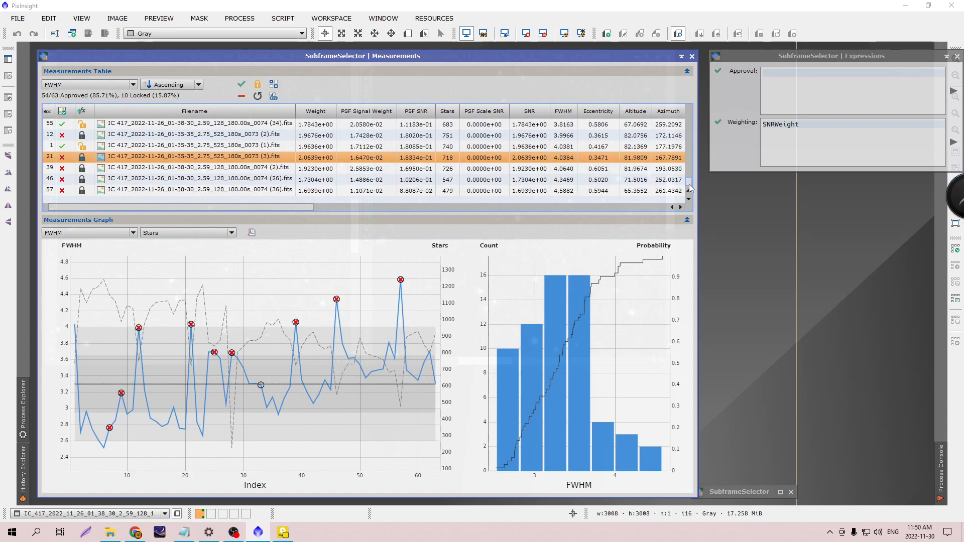
- Sort the measurements table by FWHM in descending order, and move the FWHM column between PSF SNR and Stars
left_click(199, 84)
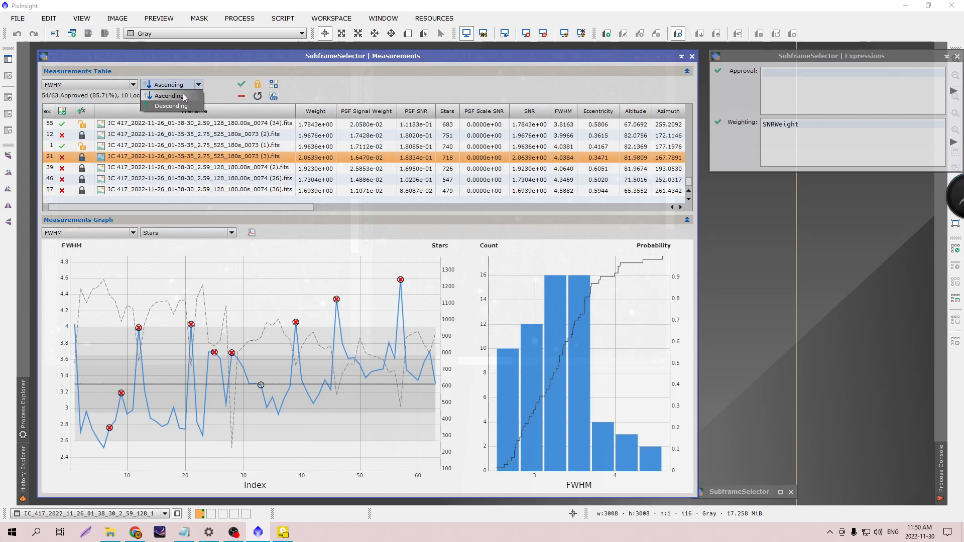
left_click(170, 105)
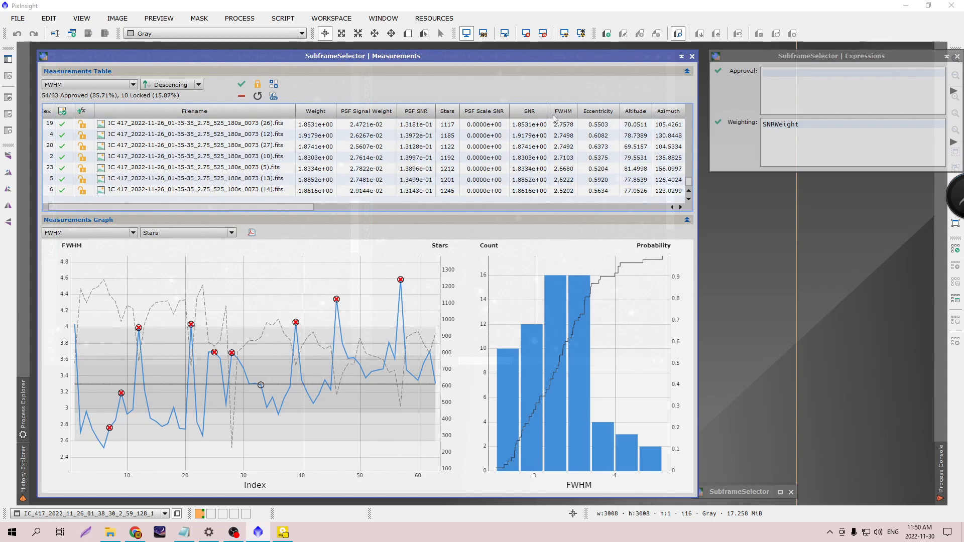
left_click_drag(564, 111, 430, 116)
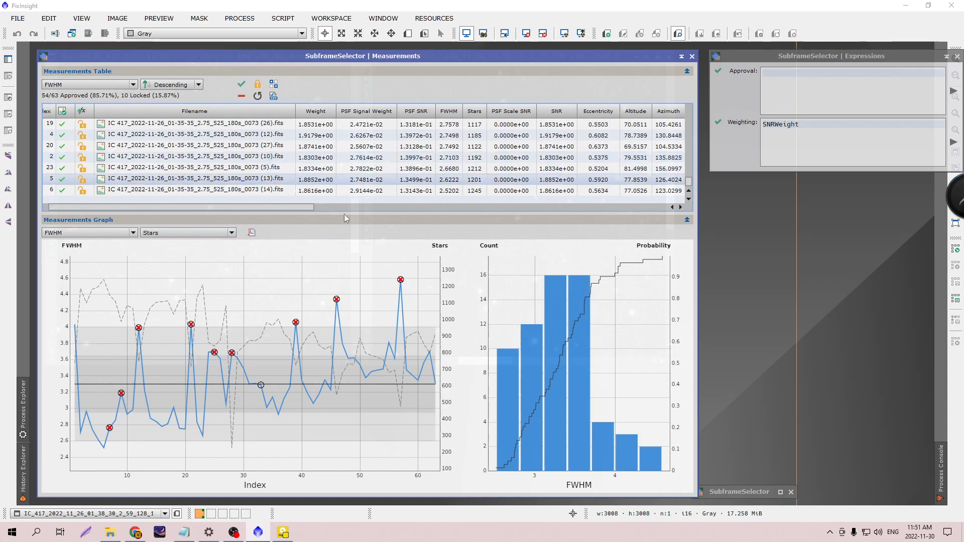
- Compare the FWHM and Stars values of the lowest-FWHM subframes, including files (10), (5) and (14), in the table
mouse_move(104, 449)
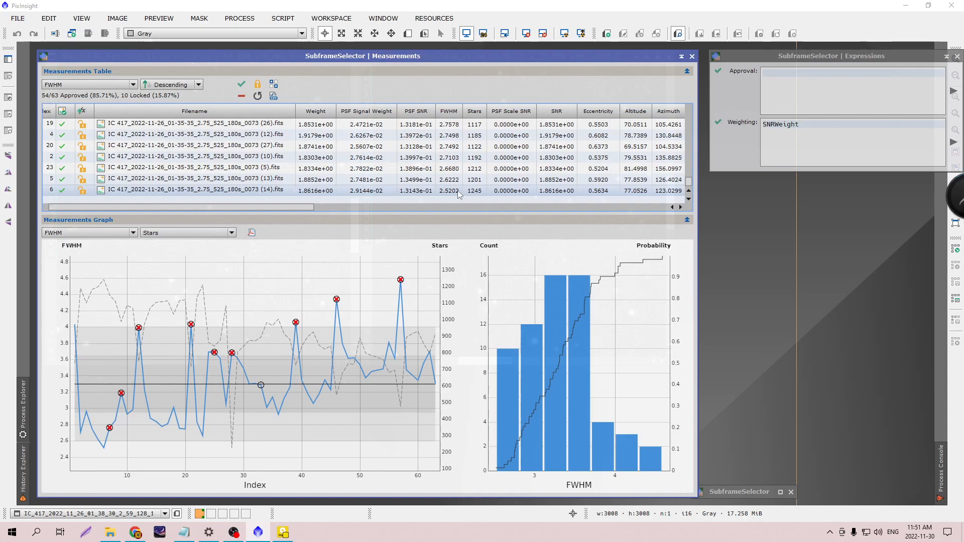
left_click(450, 157)
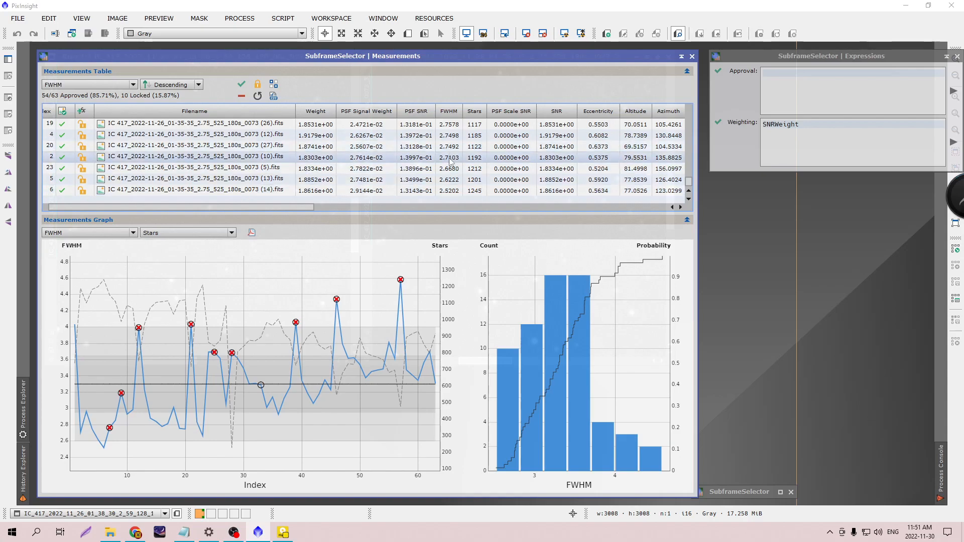
left_click(450, 168)
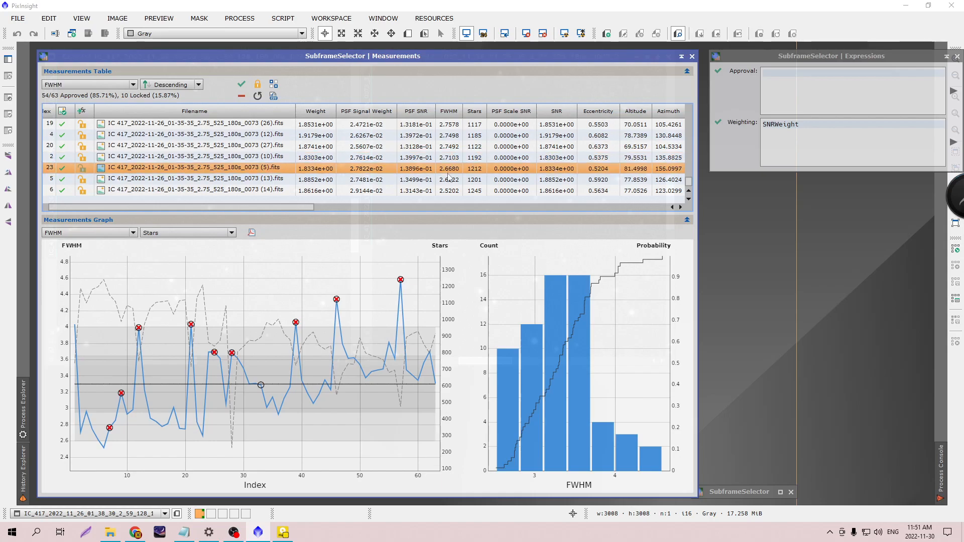
left_click(450, 192)
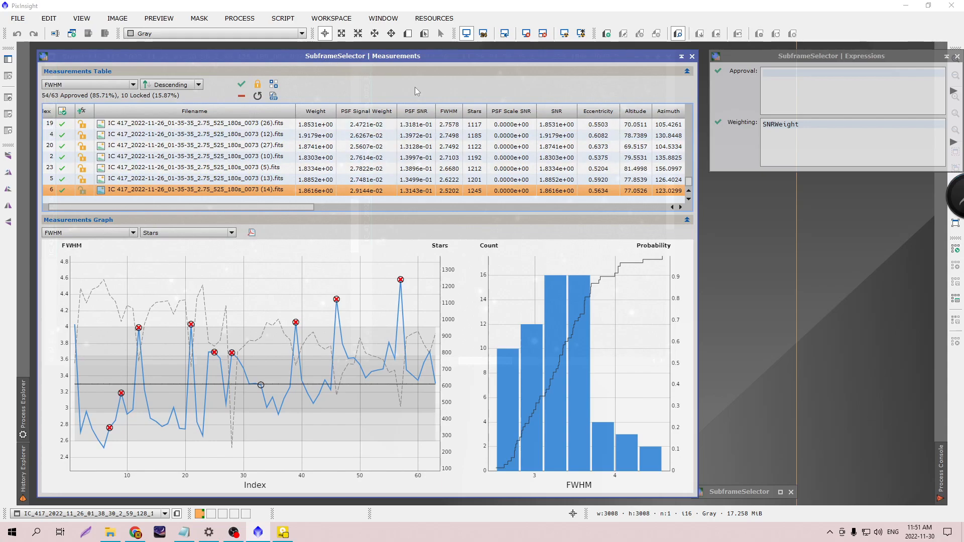
- Open subframe "IC 417_2022-11-26_01-35-35_2.75_525_180s_0073 (12).fits", move the measurements window aside, and close the previously opened image
double_click(458, 136)
left_click_drag(180, 59, 647, 74)
left_click(668, 58)
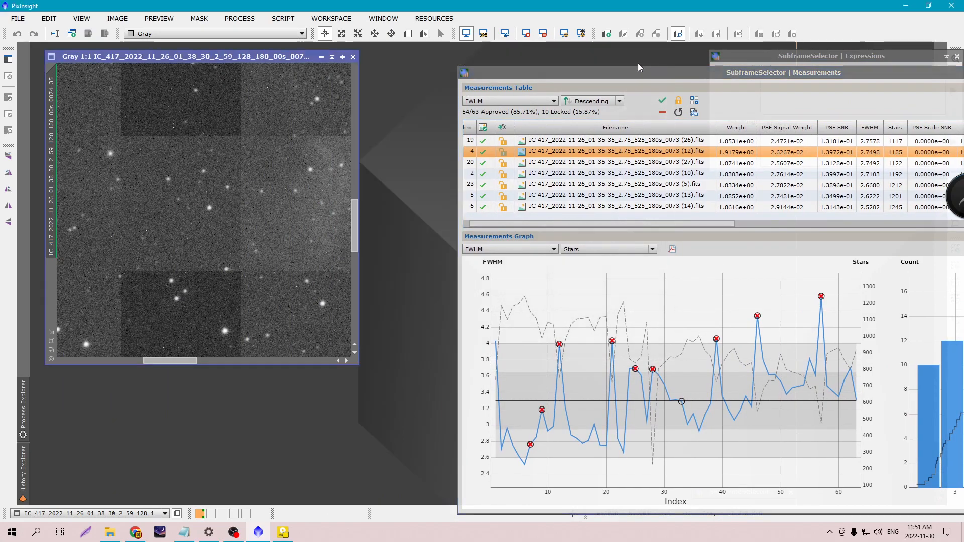
left_click(354, 56)
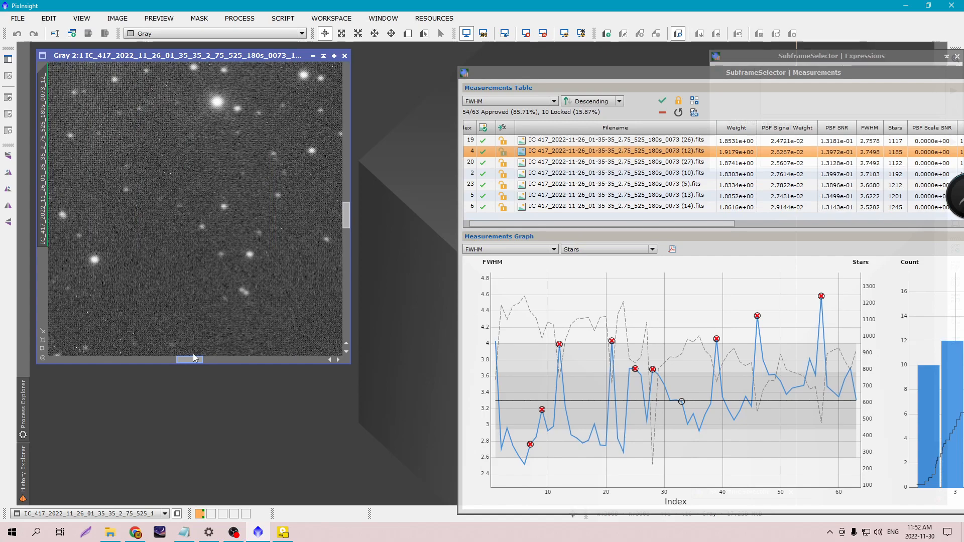
- Examine the star shapes in subframe (12) up close, then close it and move the measurements window back
left_click_drag(195, 358, 206, 360)
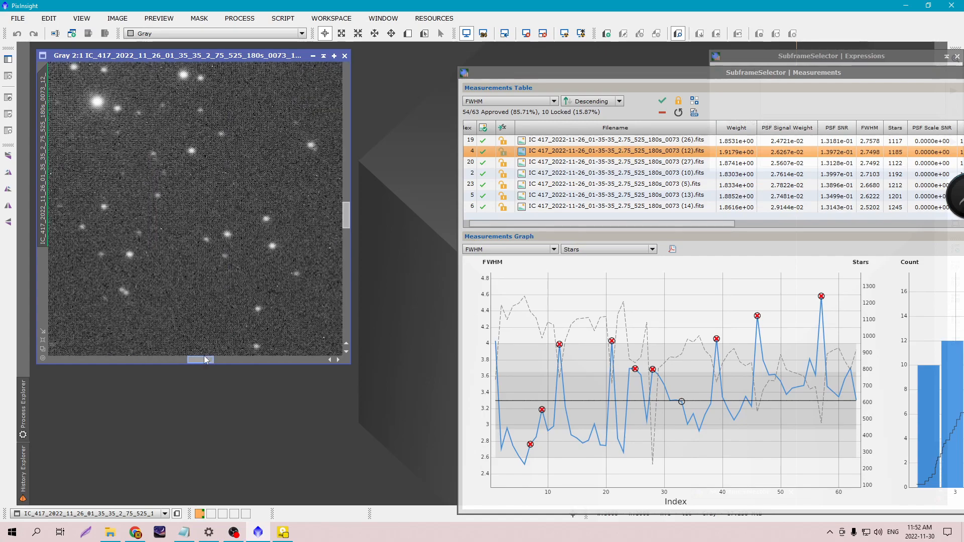
left_click_drag(348, 215, 348, 195)
scroll(286, 230, "down", 1)
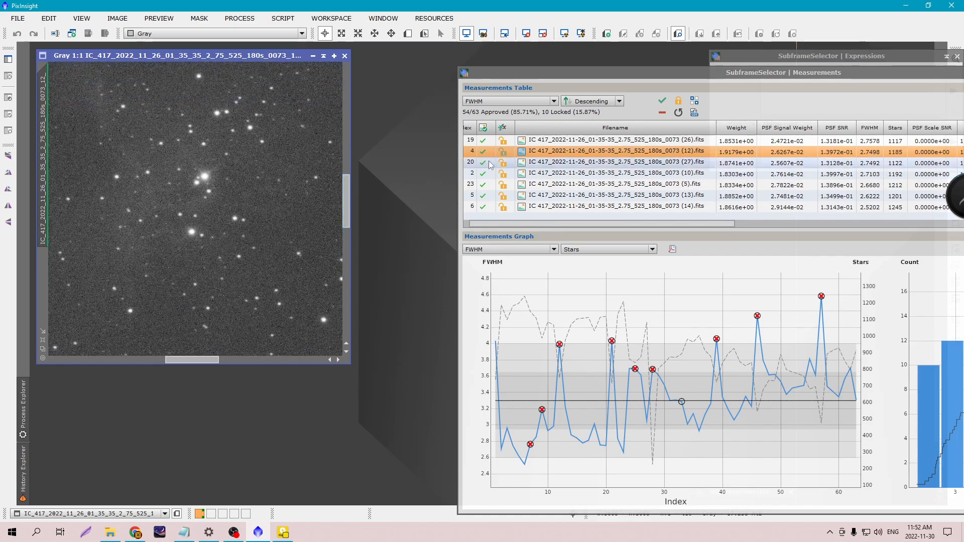
left_click_drag(539, 73, 417, 68)
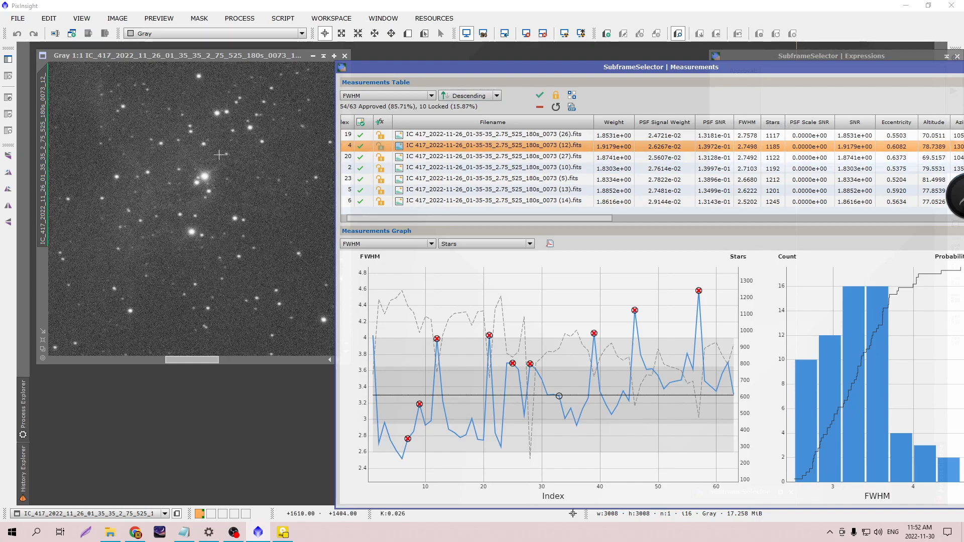
left_click_drag(369, 70, 388, 69)
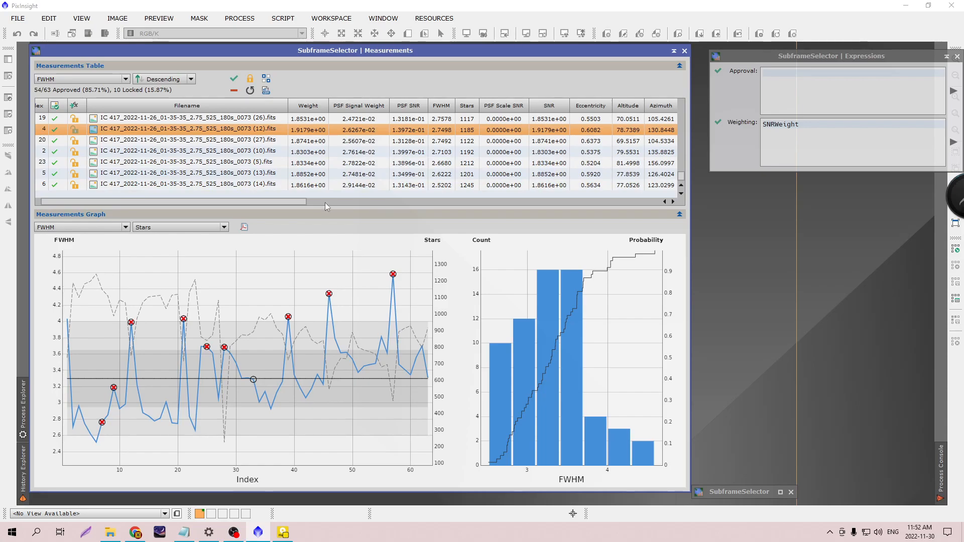
- Check the "Pixinsight Part 3 Sub-frames selector" video in Chrome, then return to PixInsight and review the measurements table and FWHM graph
left_click(135, 532)
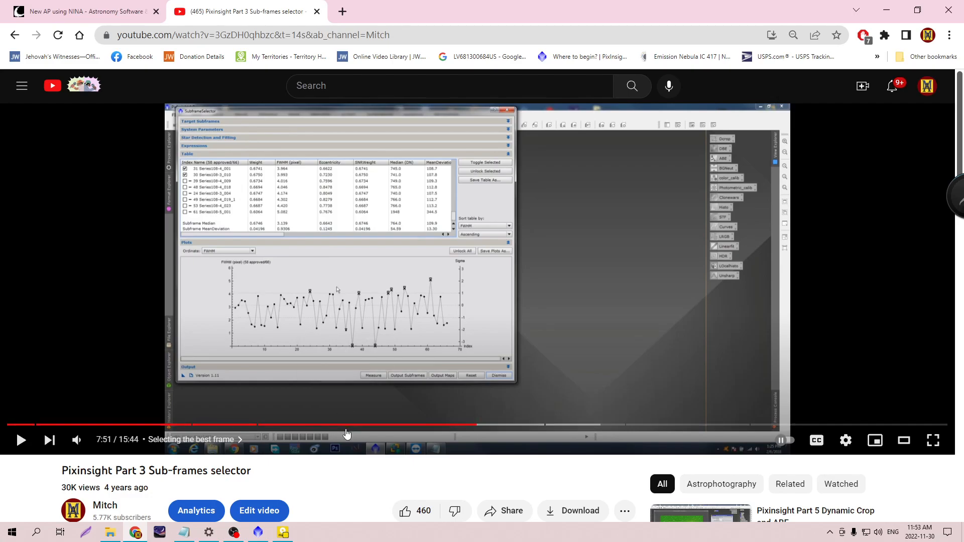
left_click(258, 533)
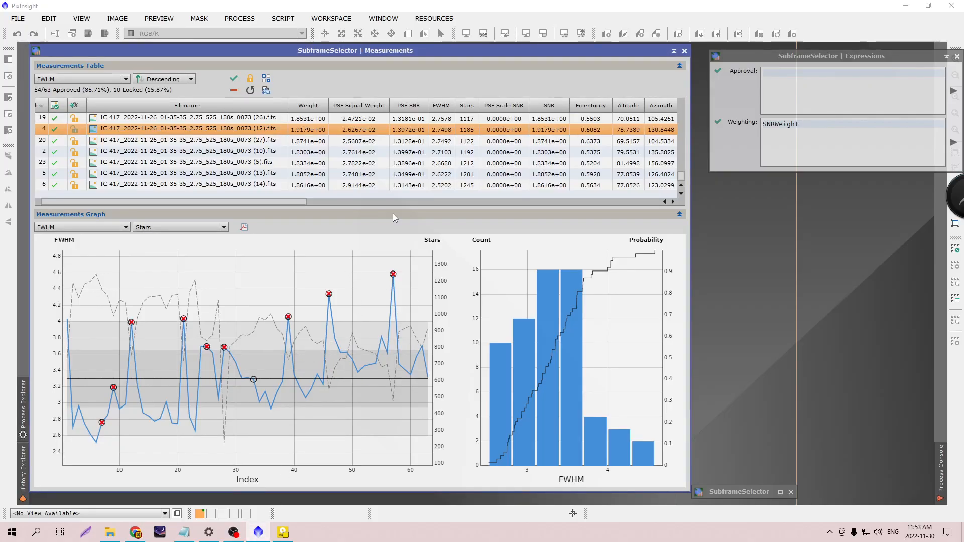
left_click_drag(284, 201, 275, 201)
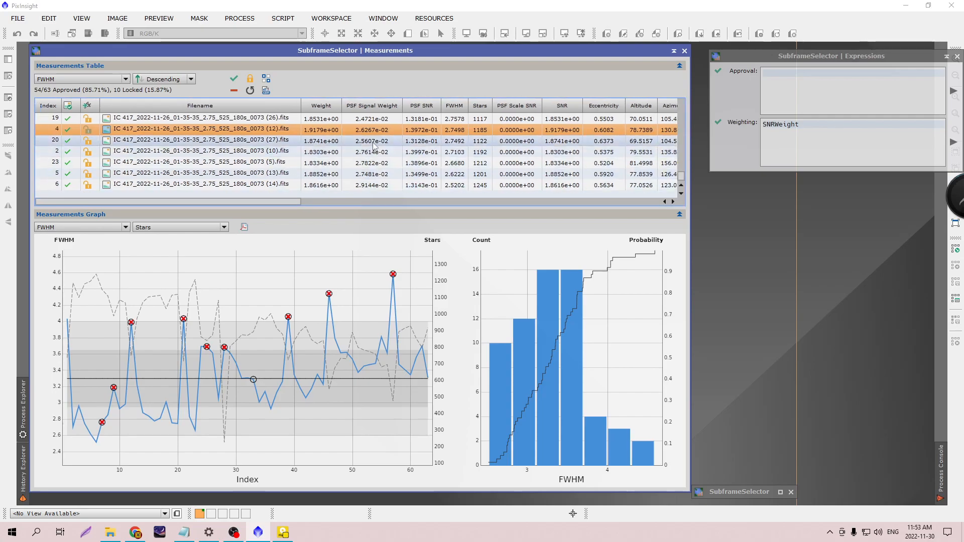
mouse_move(271, 384)
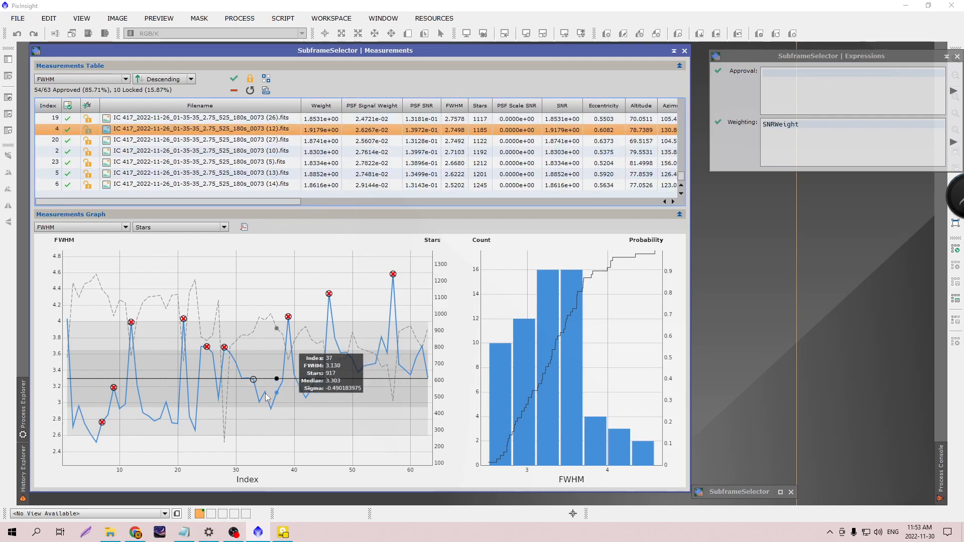
- Switch to the weighting expression notes in Notepad and add a row of asterisks below the "2- standard deviation above/below the Median." line
left_click(184, 532)
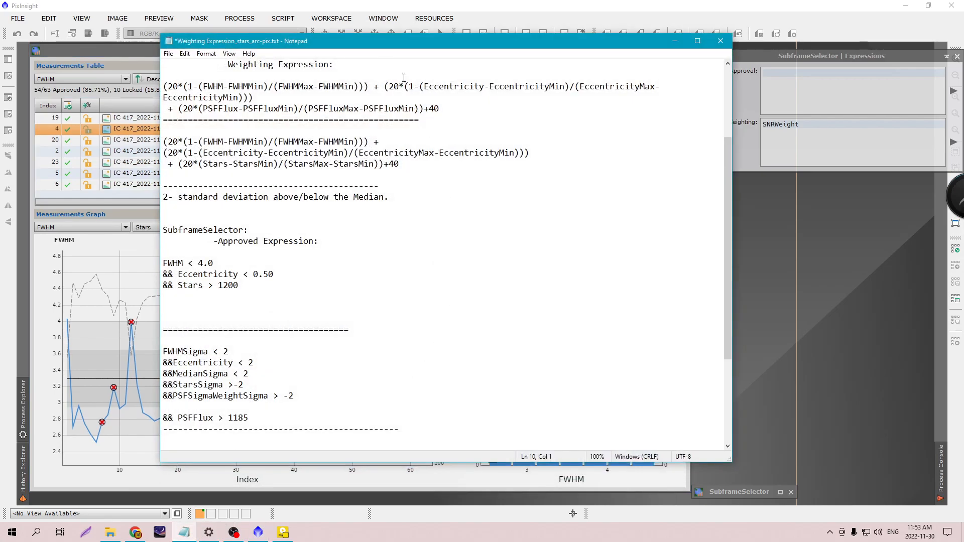
left_click_drag(395, 45, 564, 59)
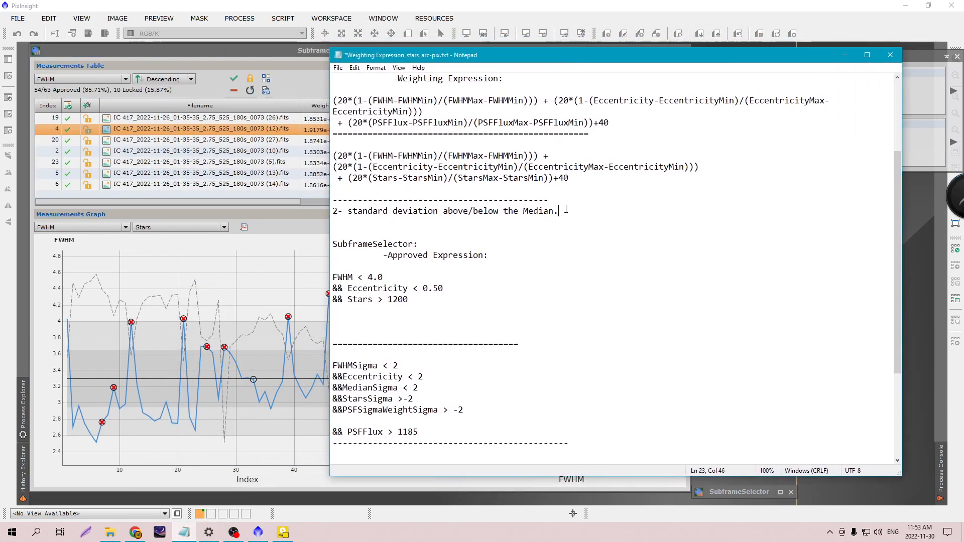
key("Return")
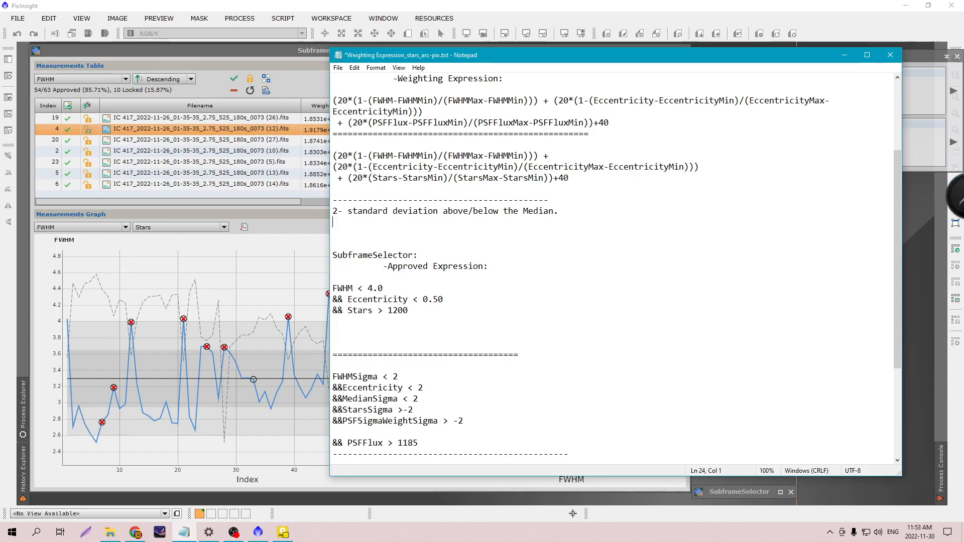
type("******************************************************")
key("Return")
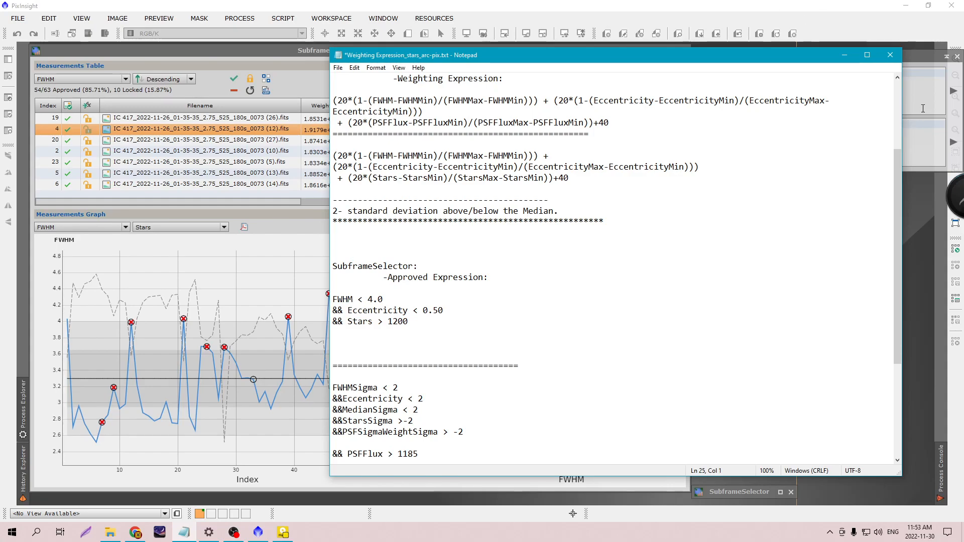
- Narrow the Notepad window, place it beside the measurements table, and add the heading "top 5 frames=" below the asterisks
left_click_drag(901, 107, 621, 101)
left_click_drag(467, 49, 812, 44)
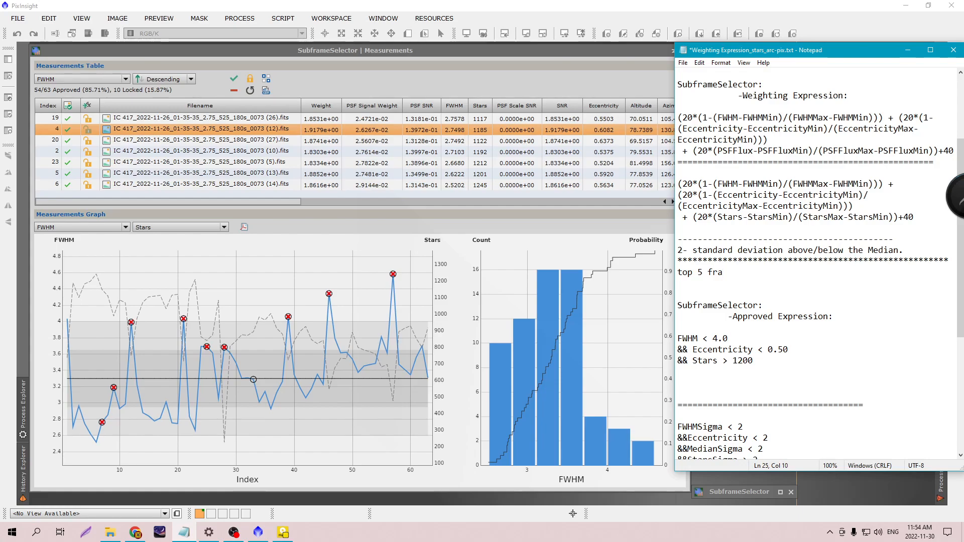
type("=")
key("Return")
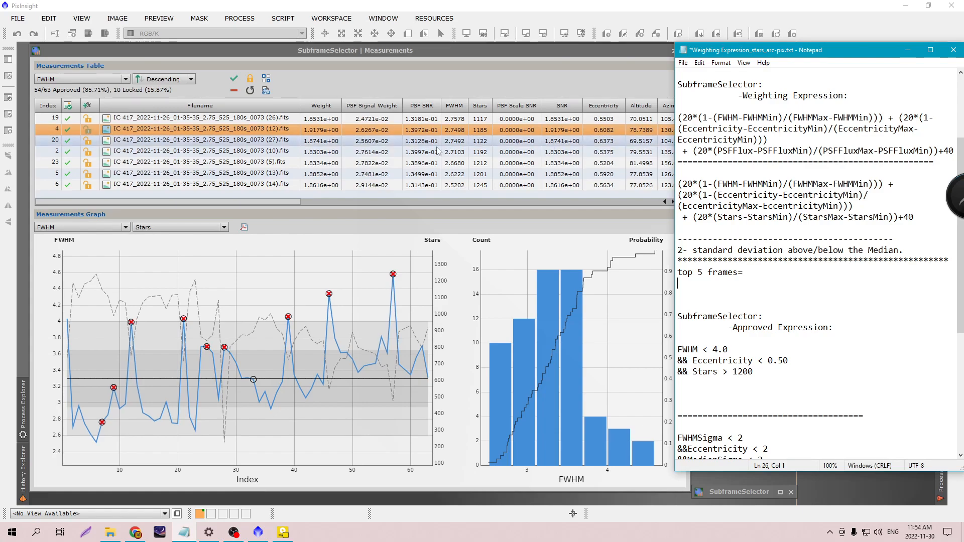
- Select subframe (5) in the measurements table, and list "0073-5" and "0075-10" under the "top 5 frames=" heading in Notepad
left_click(280, 165)
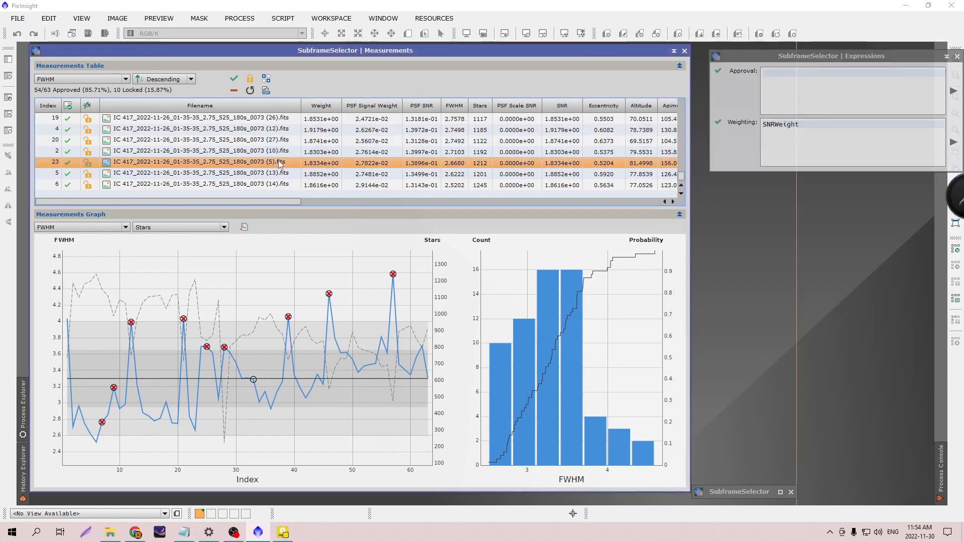
left_click(184, 532)
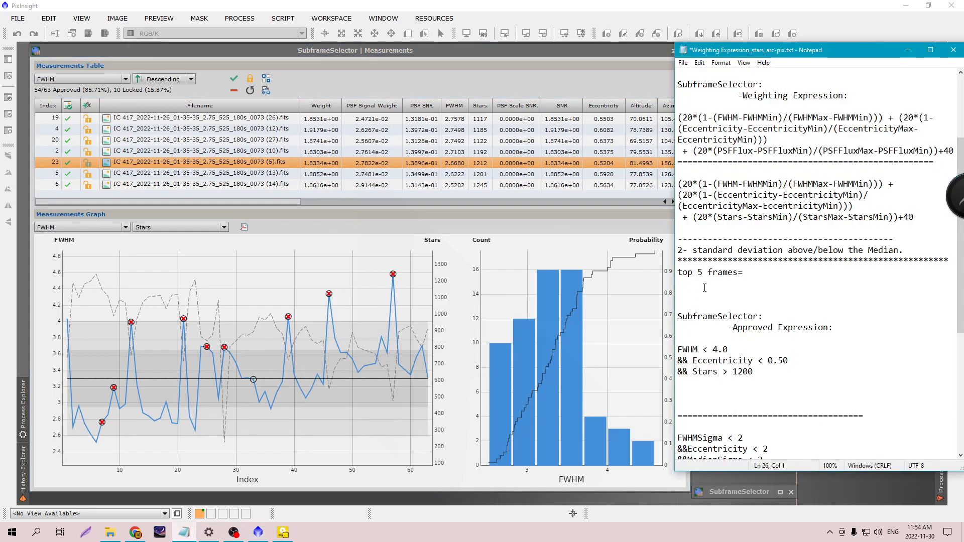
type("0073")
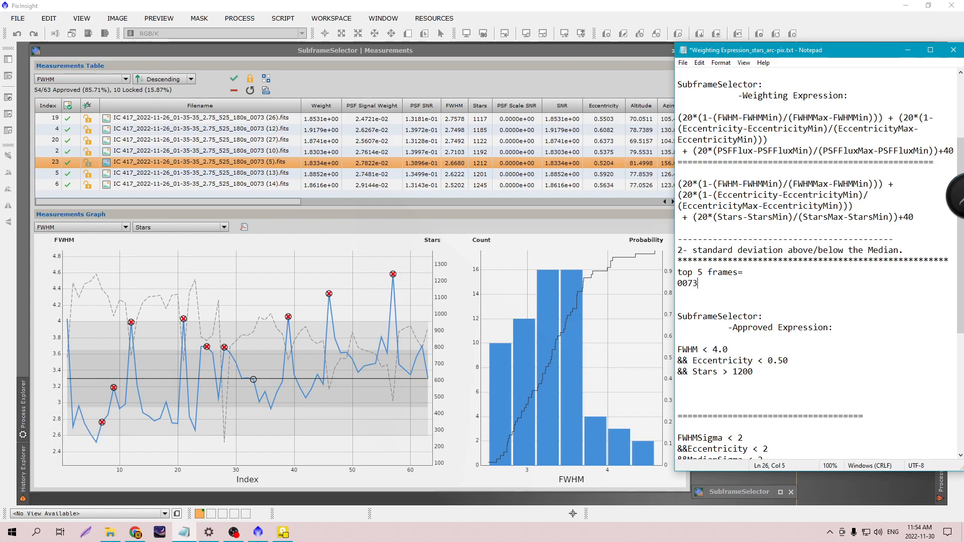
key("Return")
type("0075-10")
key("Up")
type("-5")
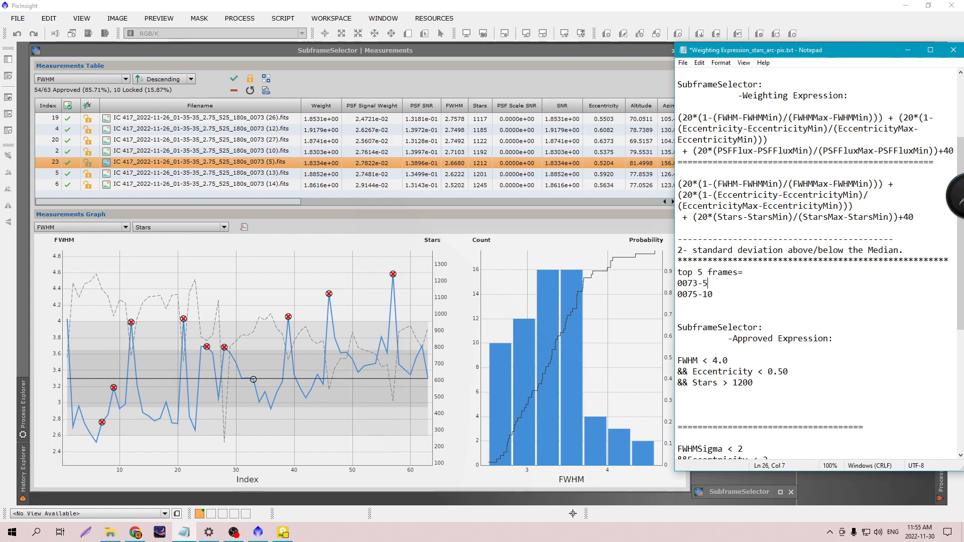
- Add "0073-26" as the third entry in the top 5 frames list
left_click(705, 294)
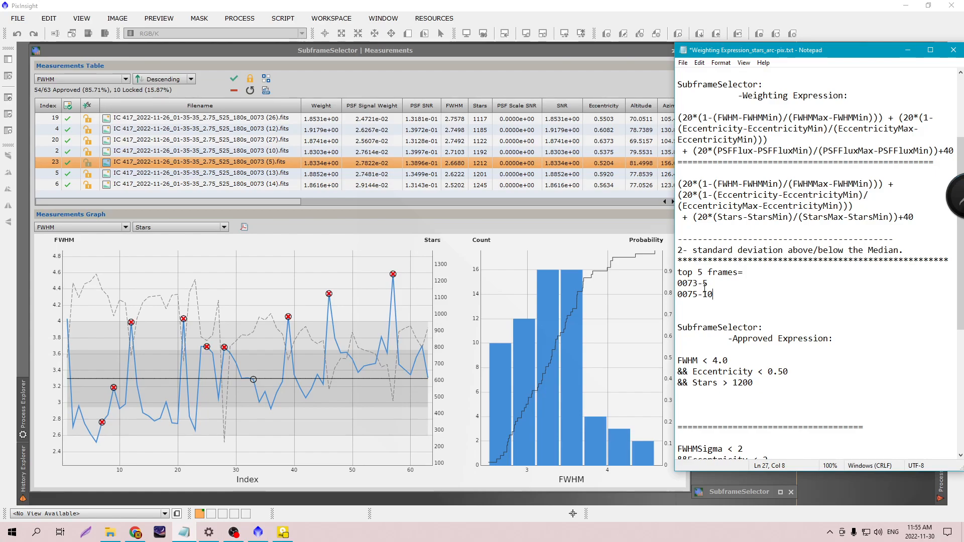
key("Return")
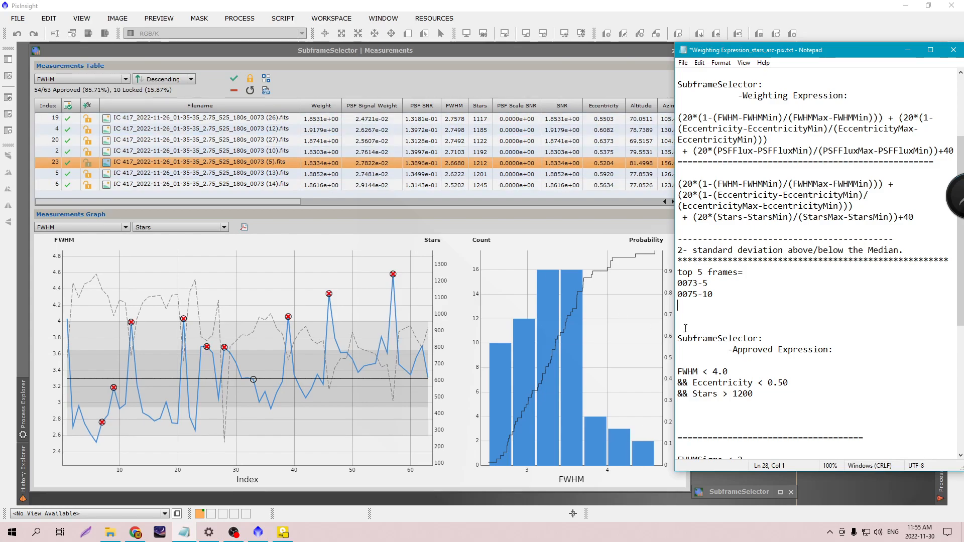
type("0073-26")
key("Return")
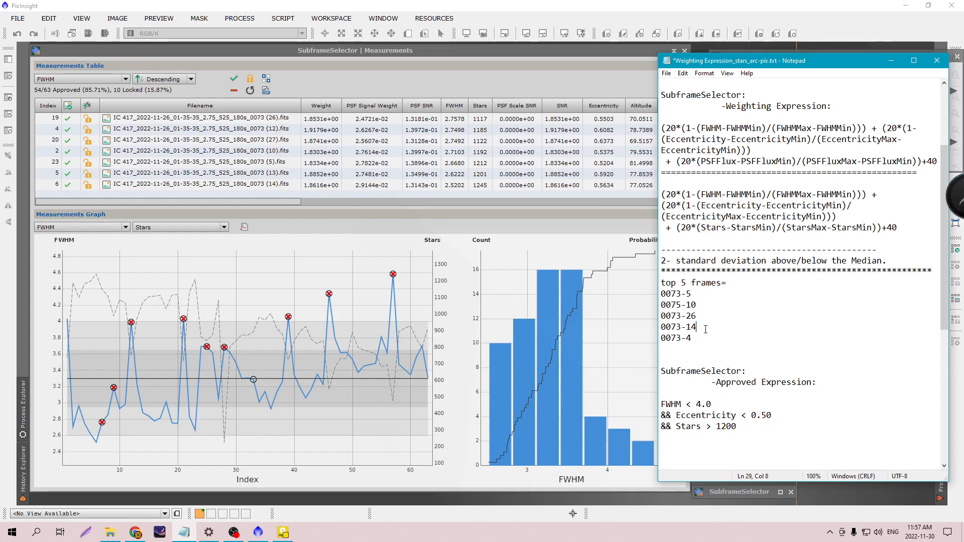
- Set the Notepad notes aside and review the measurements table and graph with the SubframeSelector window alongside
left_click(891, 60)
left_click(781, 492)
left_click_drag(746, 50, 753, 51)
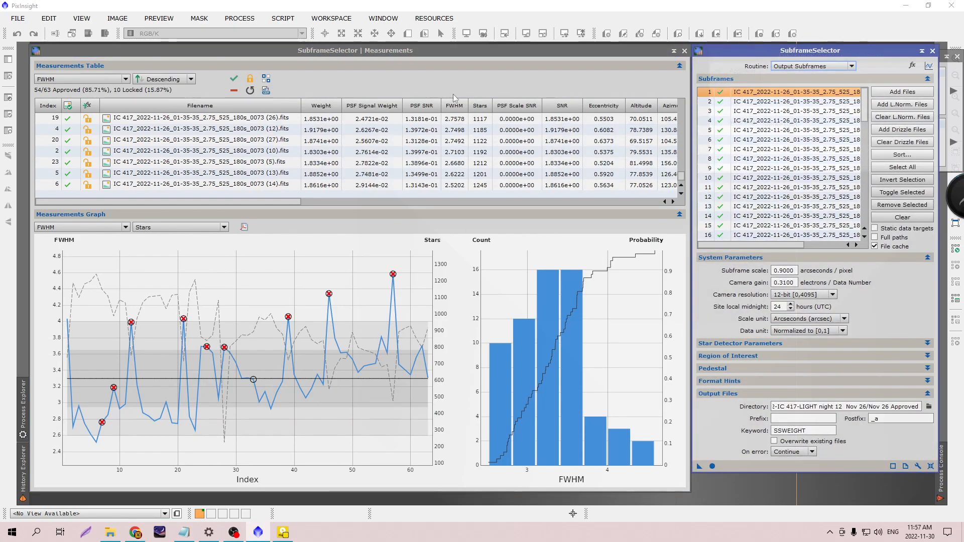
mouse_move(603, 322)
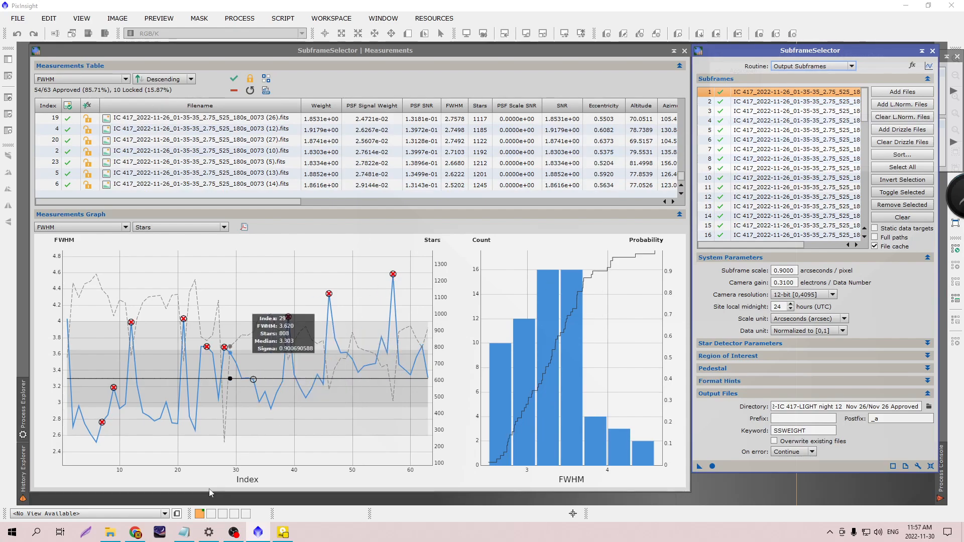
- Place the "Nov 26 Approved" folder window in File Explorer beside the top 5 frames list in Notepad
left_click(183, 532)
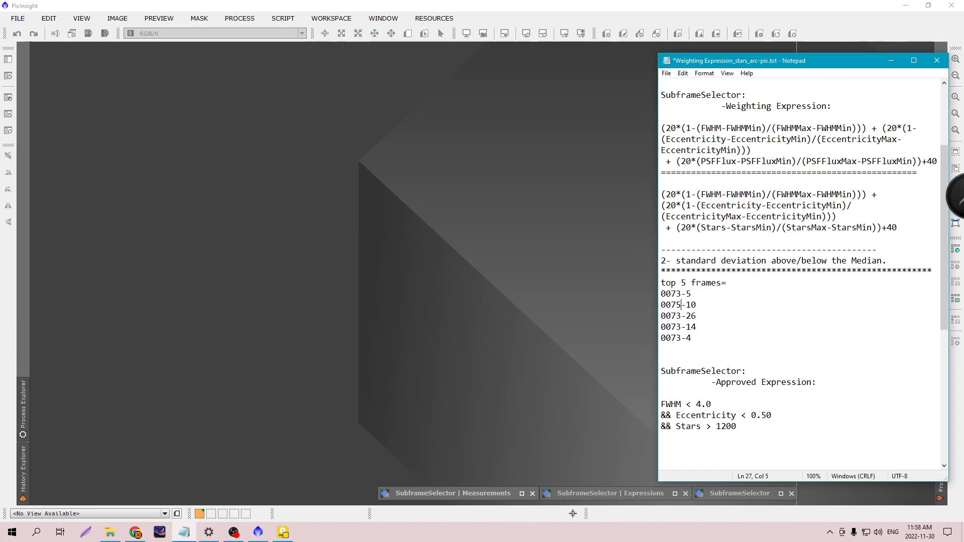
left_click_drag(741, 65, 117, 64)
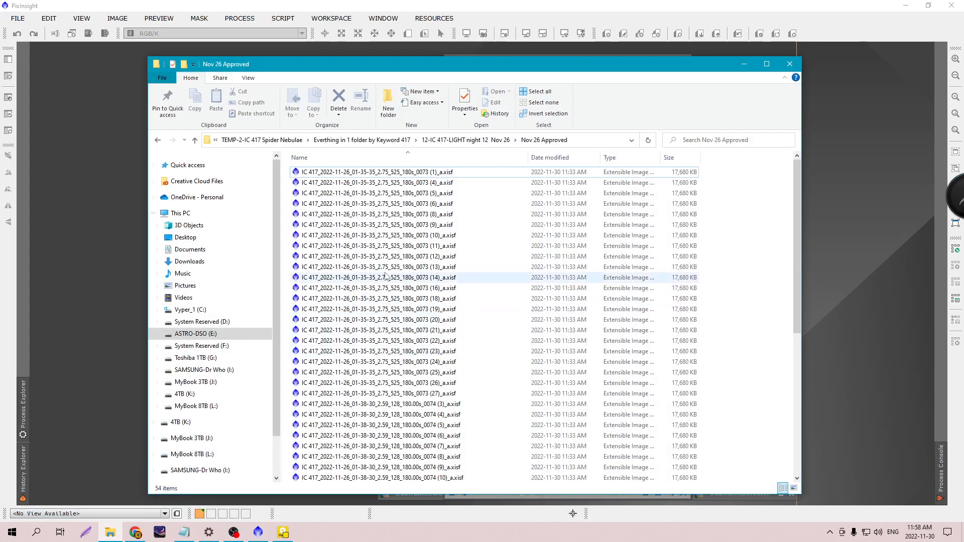
left_click_drag(411, 68, 338, 72)
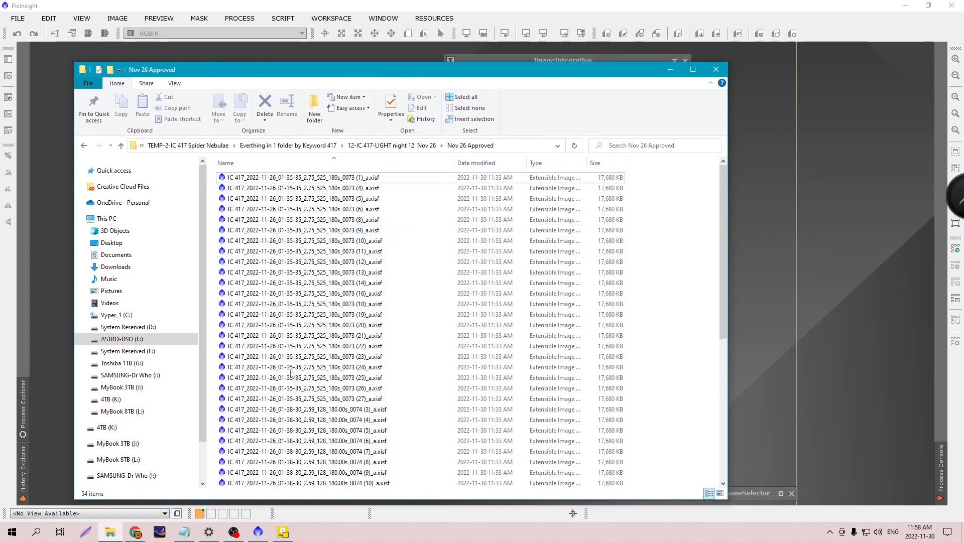
left_click(183, 532)
left_click_drag(132, 62, 737, 65)
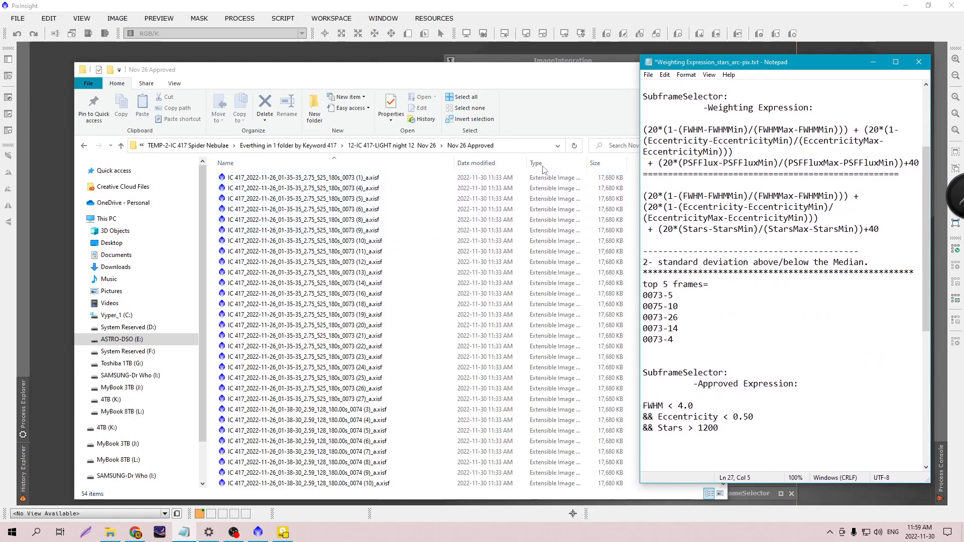
- Create a folder named "Master REF_ln" inside the "Nov 26 Approved" folder
left_click(315, 103)
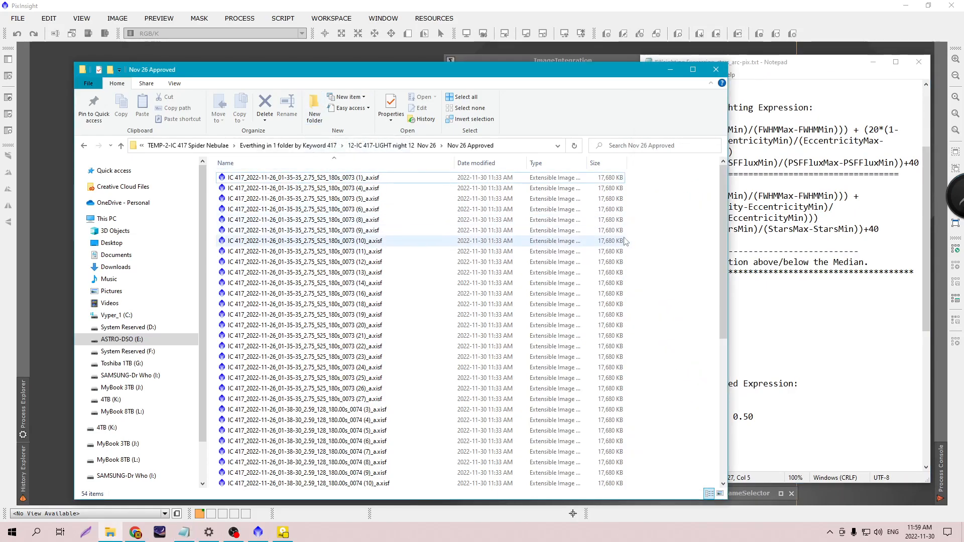
mouse_move(721, 206)
left_mouse_down()
mouse_move(736, 366)
mouse_move(722, 199)
left_mouse_up()
left_click(317, 113)
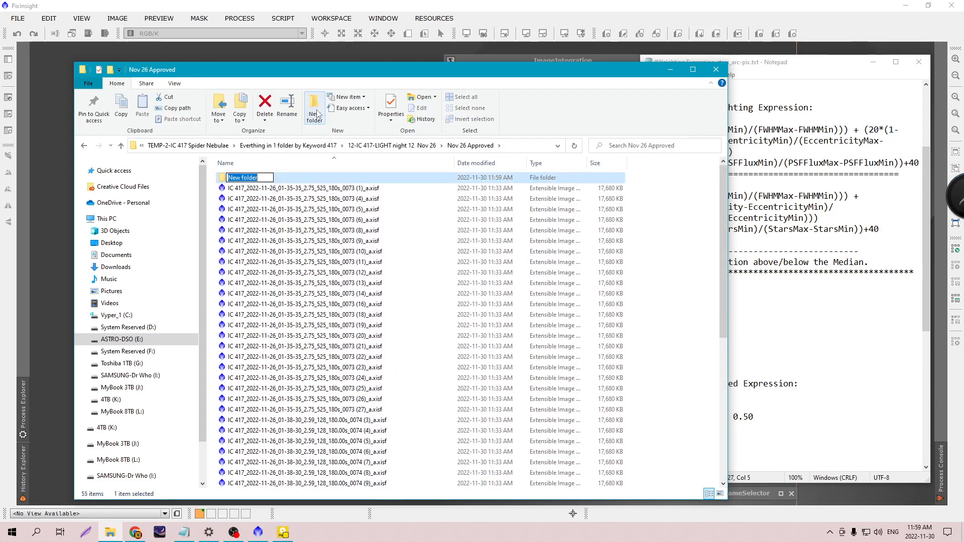
type("MAster")
key("BackSpace")
key("BackSpace")
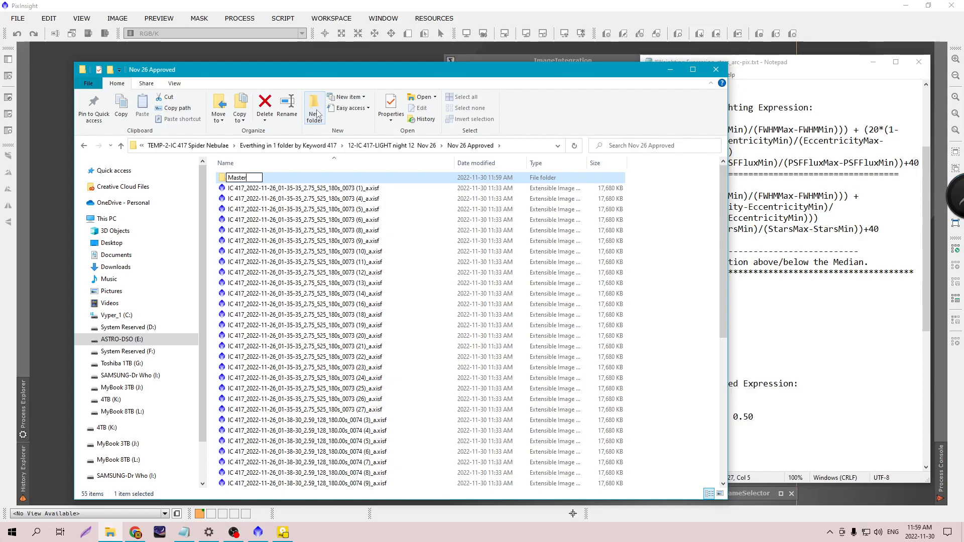
type("er REF")
type("LN")
key("Return")
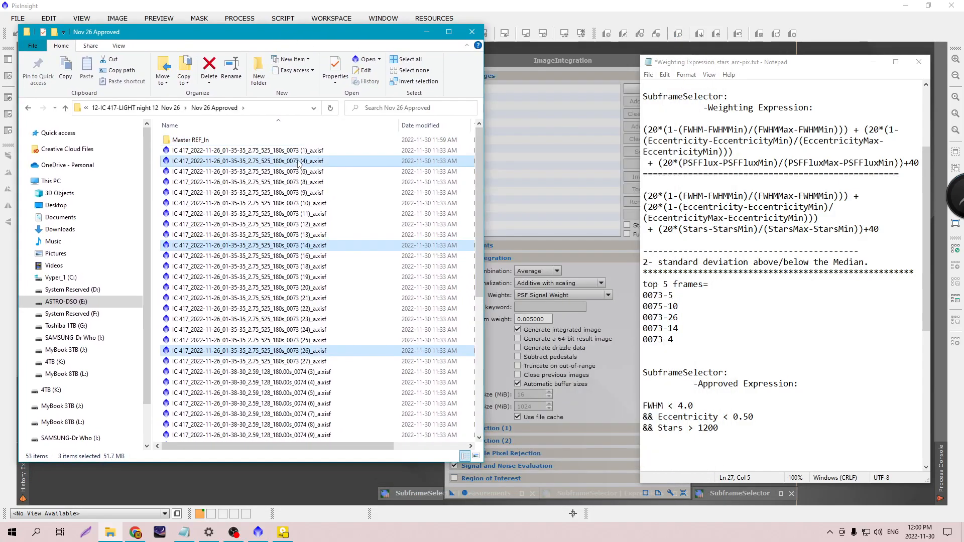
- Move the selected 0073 (4), (14) and (26) frames into "Master REF_ln", return to the parent folder and minimize File Explorer
right_click(299, 163)
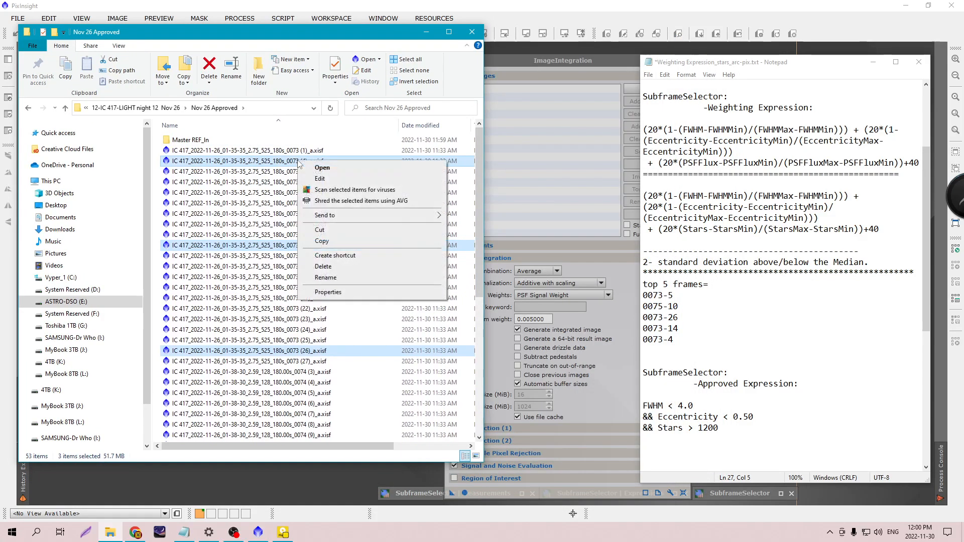
left_click(321, 229)
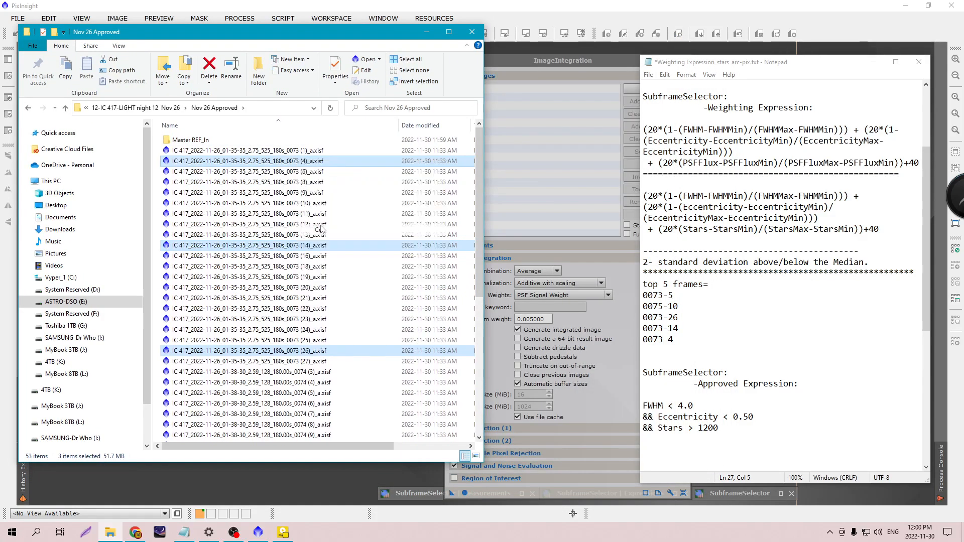
double_click(190, 139)
left_click(87, 69)
left_click(210, 211)
left_click_drag(290, 125, 381, 135)
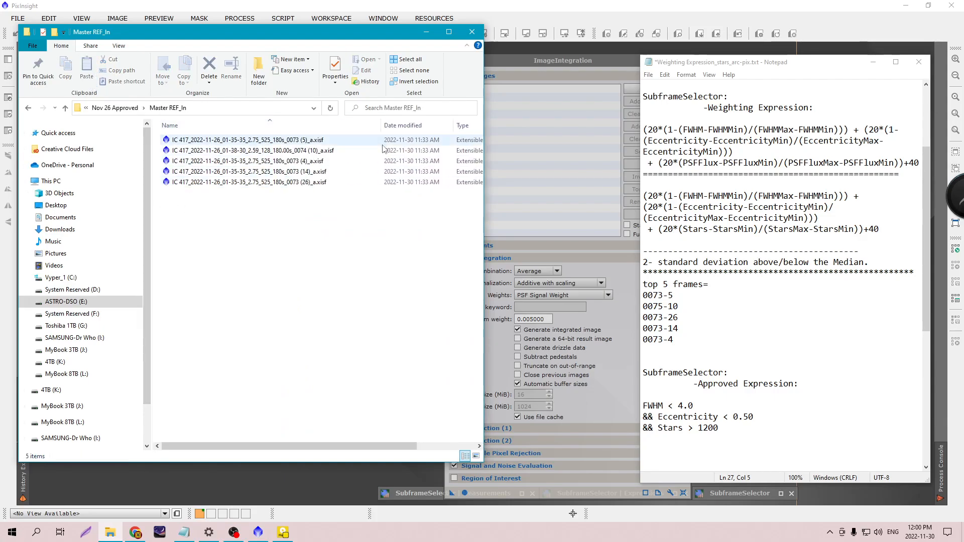
left_click(64, 108)
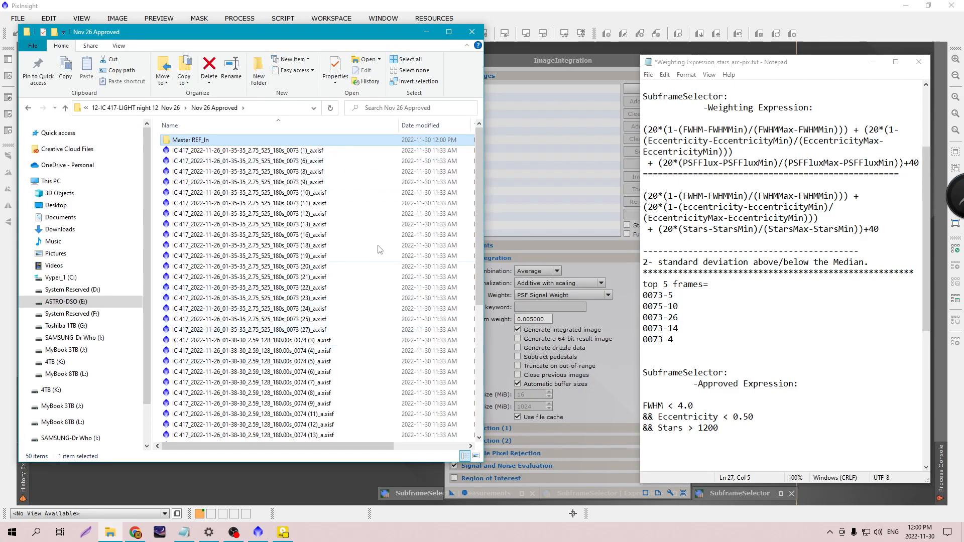
left_click(426, 36)
- Open the StarAlignment process and arrange it beside the ImageIntegration window
left_click_drag(468, 58, 84, 59)
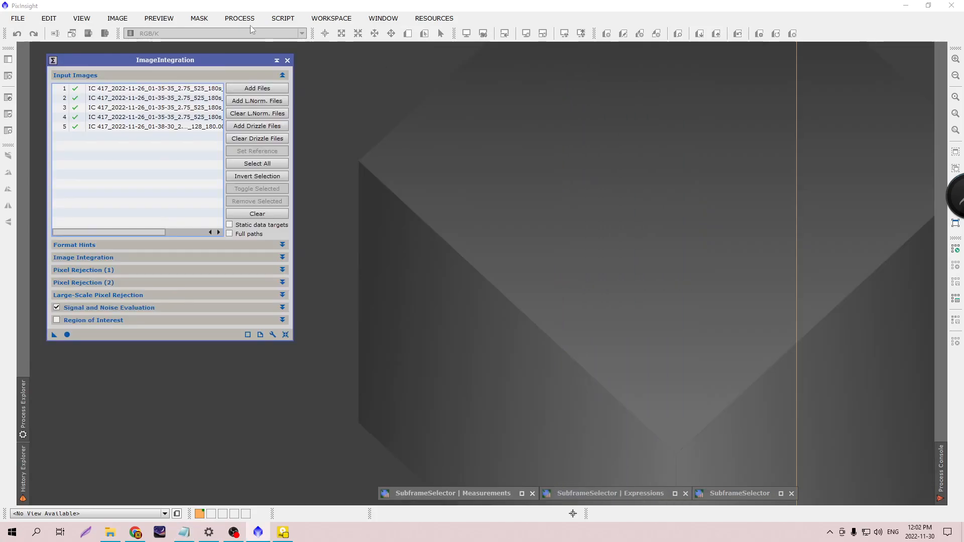
left_click(239, 18)
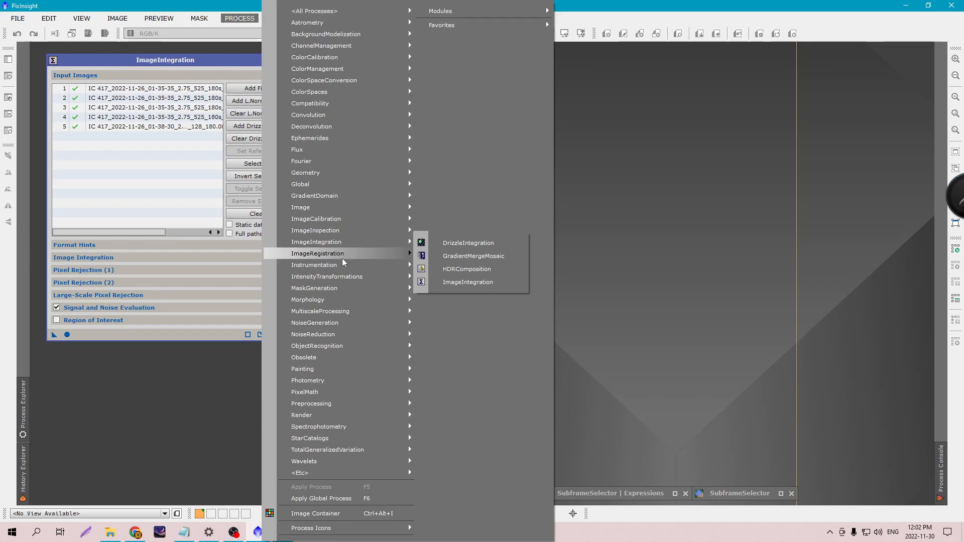
mouse_move(342, 260)
left_click(473, 282)
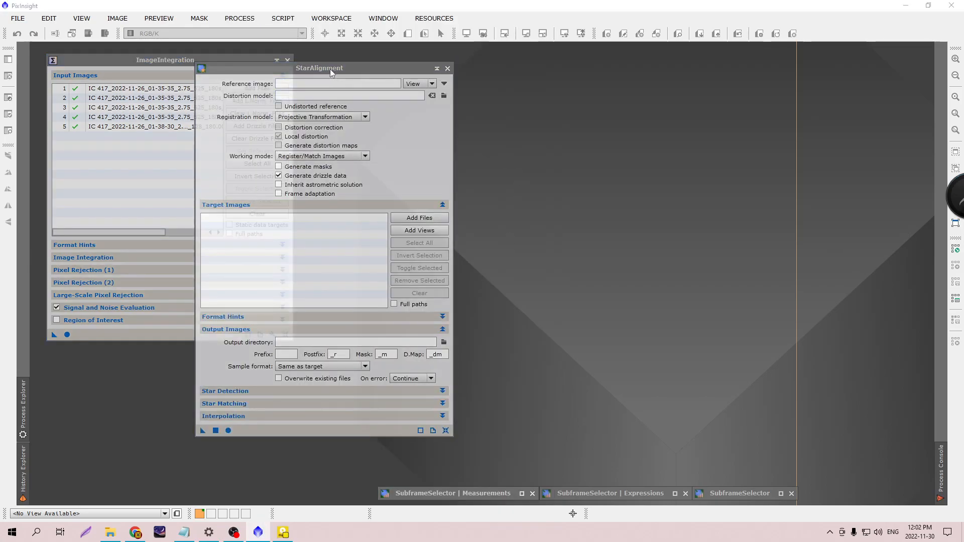
left_click_drag(330, 68, 508, 73)
- Set the StarAlignment reference image to the file ending "0073 (5)_a.xisf" from the Master REF_ln folder, checking the top 5 list
left_click(622, 90)
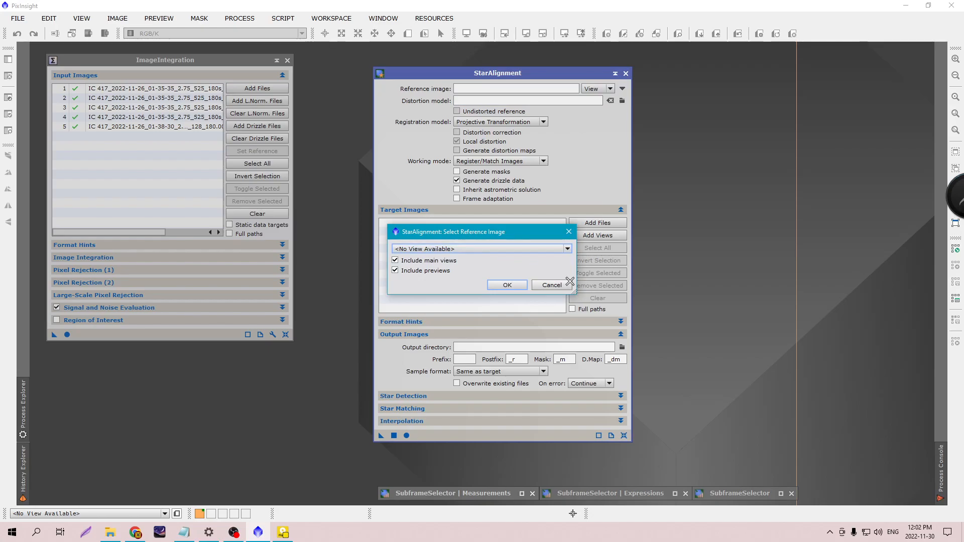
left_click(563, 284)
left_click(597, 89)
left_click(594, 99)
left_click(622, 88)
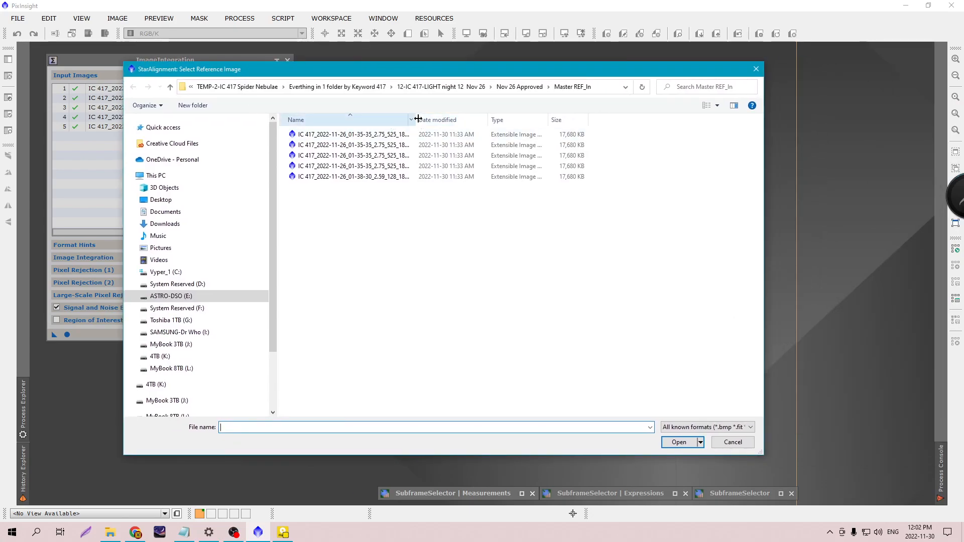
left_click_drag(418, 119, 496, 119)
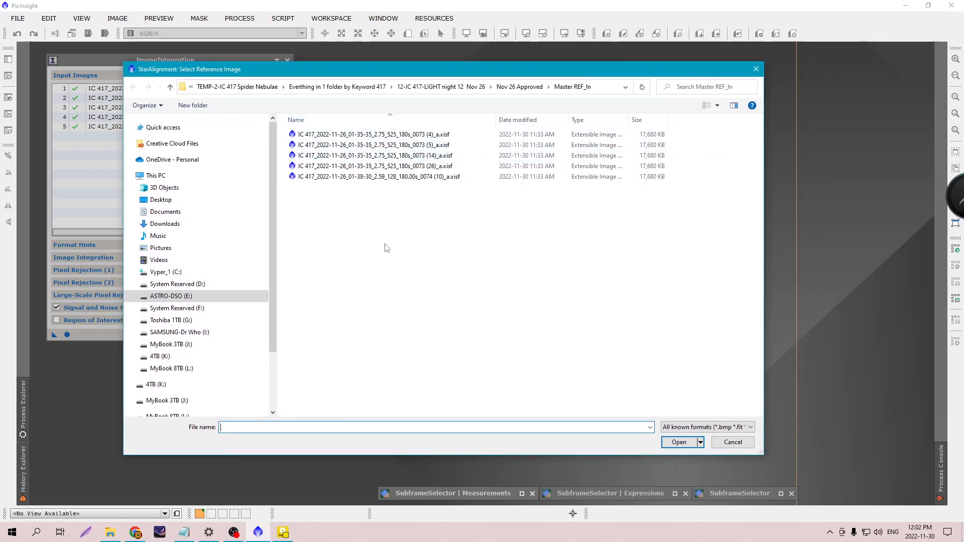
left_click(183, 534)
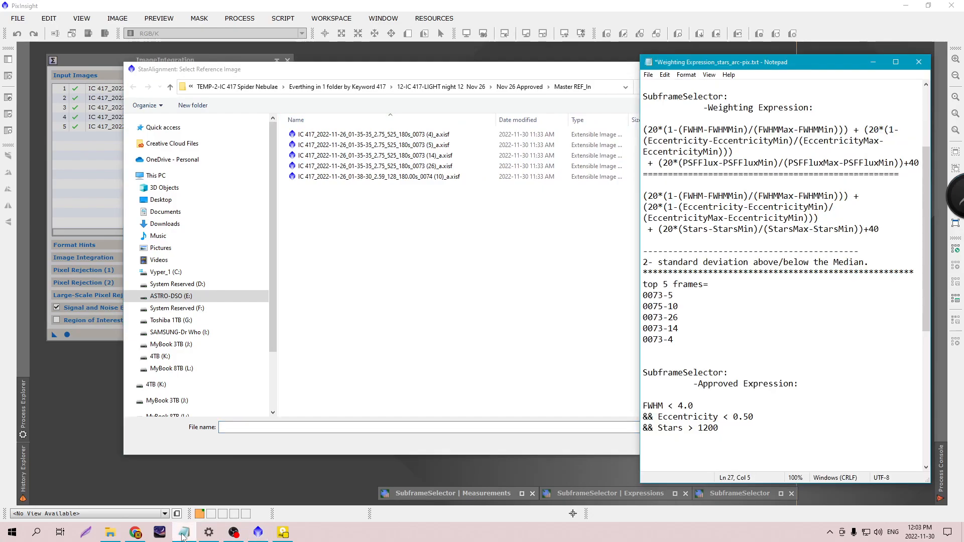
left_click(354, 285)
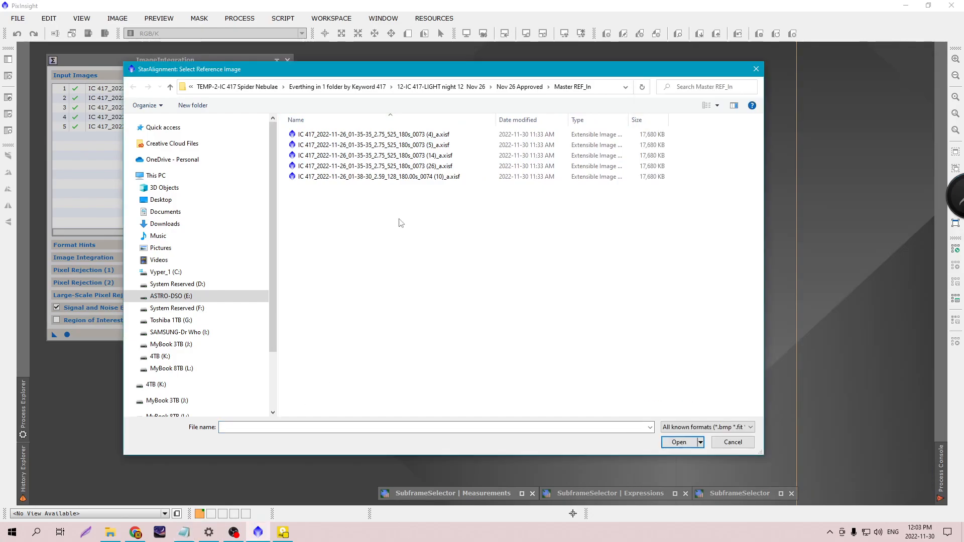
left_click(374, 145)
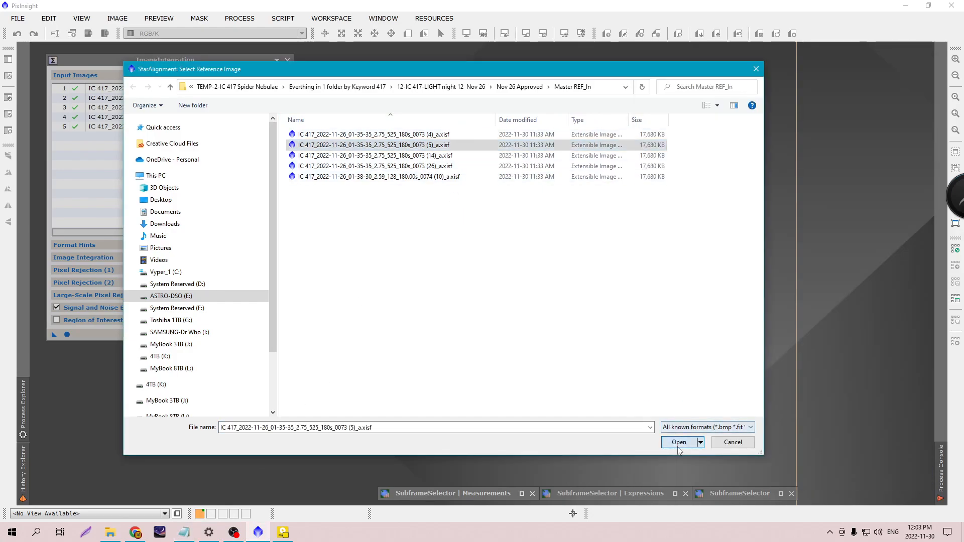
left_click(679, 442)
- Add all five Master REF_ln frames as StarAlignment target images, and reset the ImageIntegration settings
left_click(593, 223)
left_click(419, 176)
left_click_drag(419, 221, 401, 120)
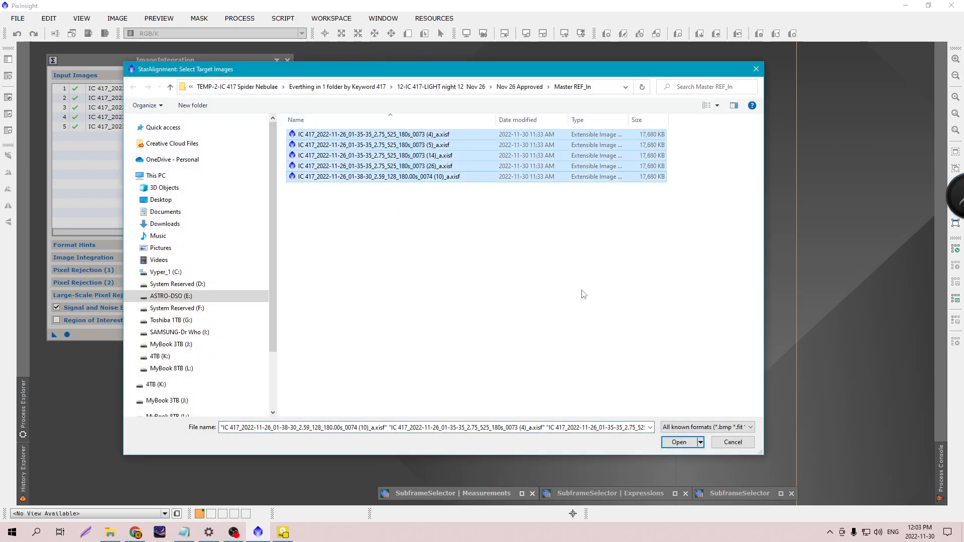
left_click(679, 442)
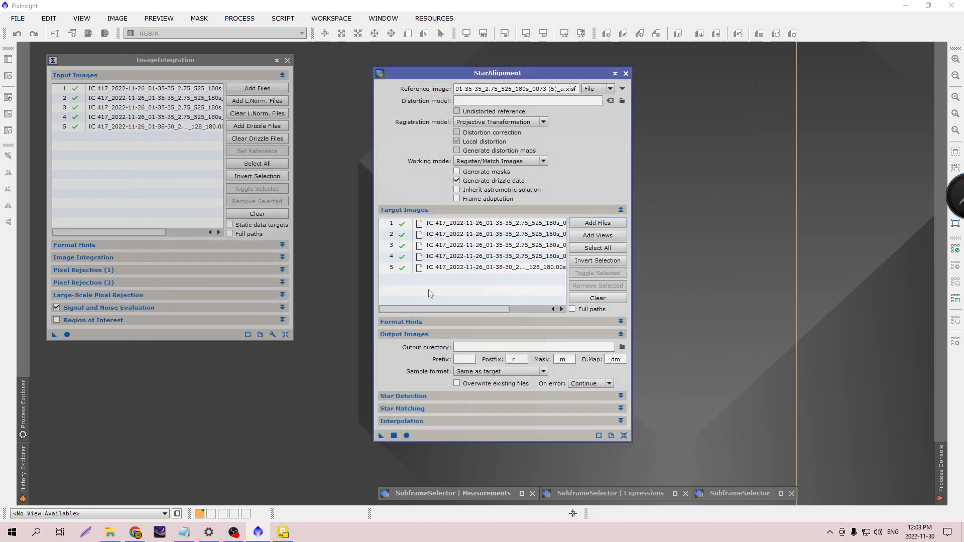
left_click(285, 335)
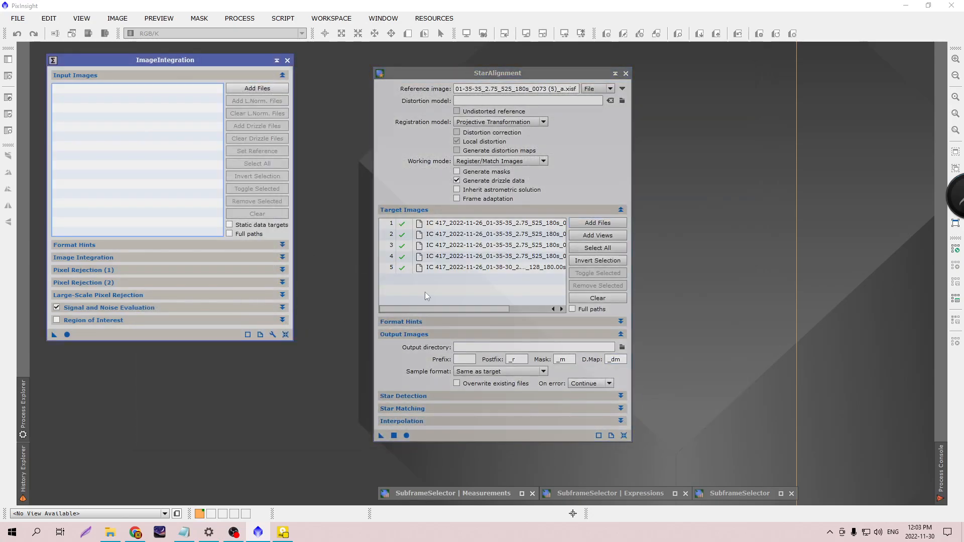
- Create an "Align" folder inside Master REF_ln and set it as the StarAlignment output directory
left_click(623, 348)
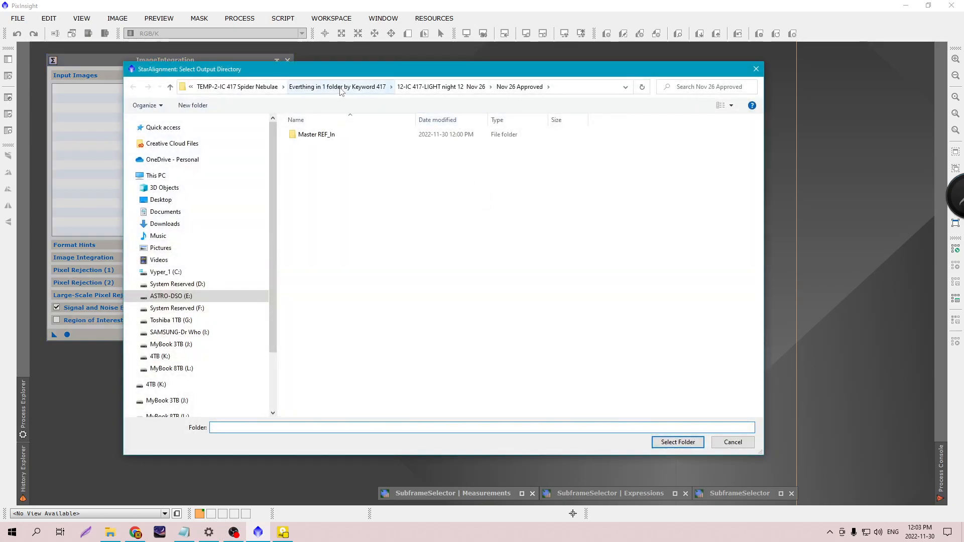
double_click(316, 135)
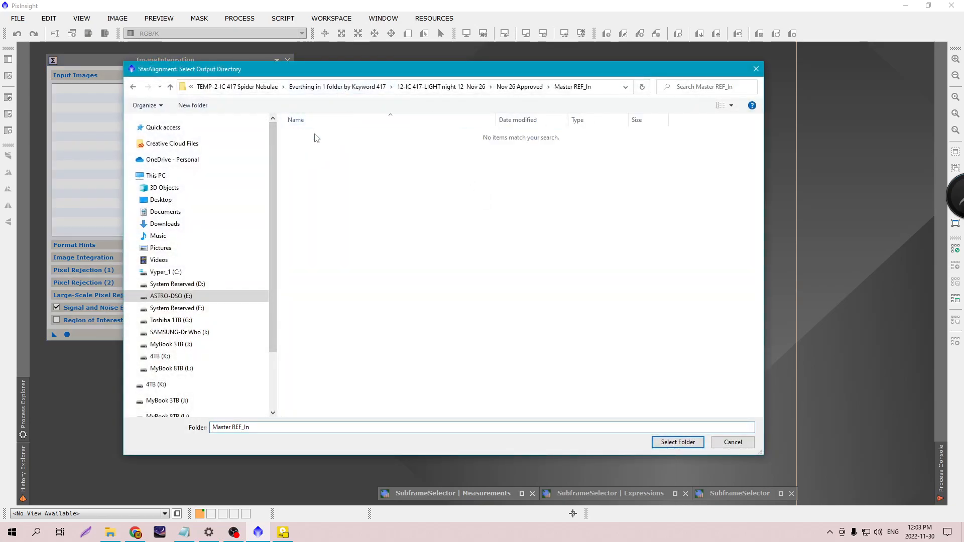
left_click(205, 107)
type("Align")
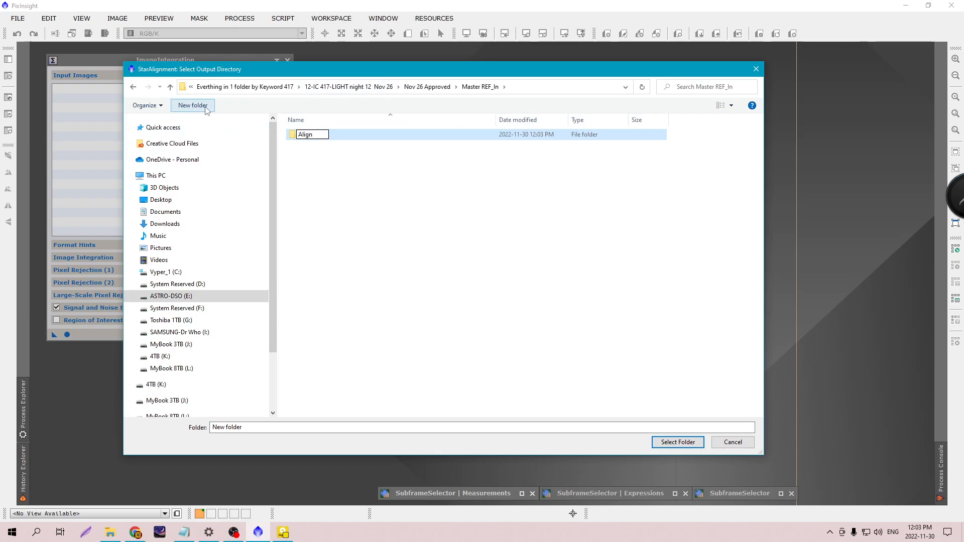
key("Return")
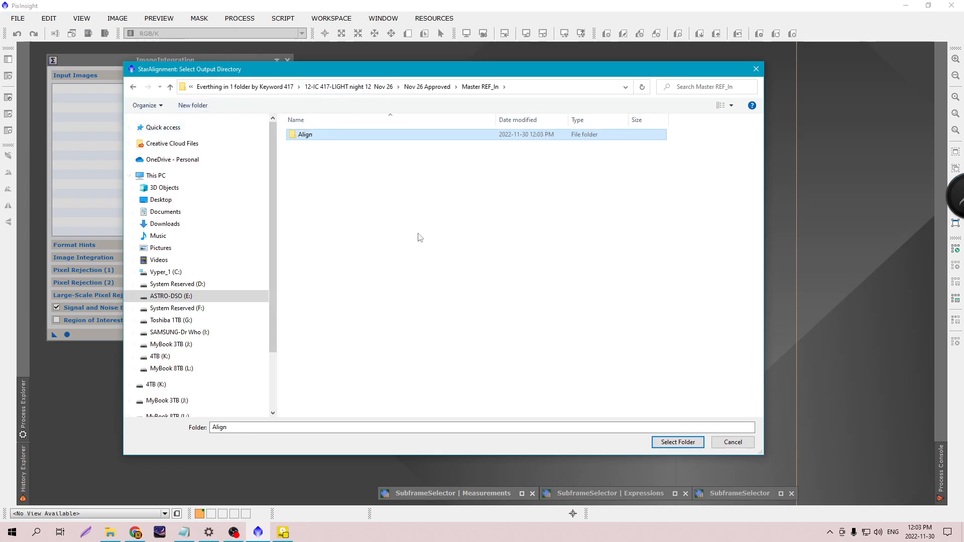
left_click(678, 442)
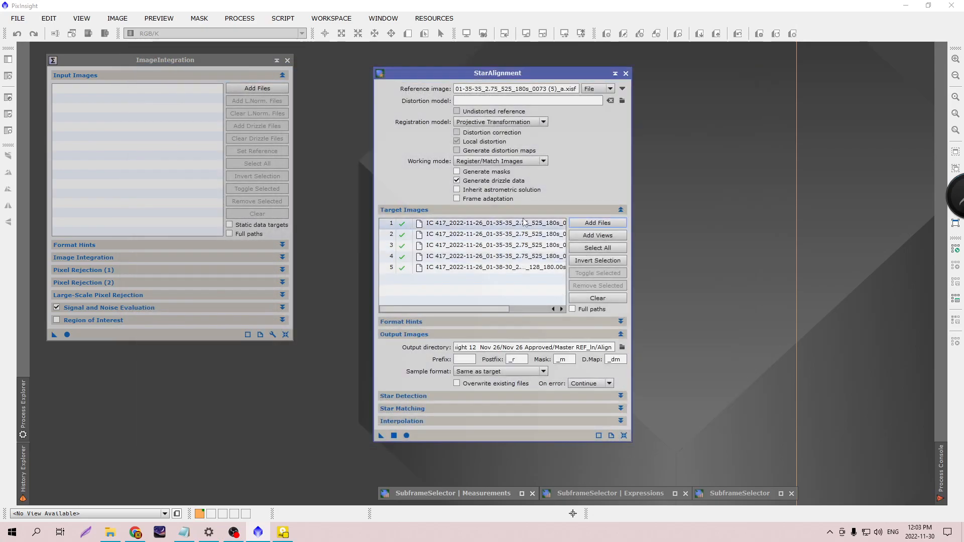
- Move the StarAlignment window up clear of the minimized windows and run the alignment on the five target frames
left_click_drag(494, 75, 506, 62)
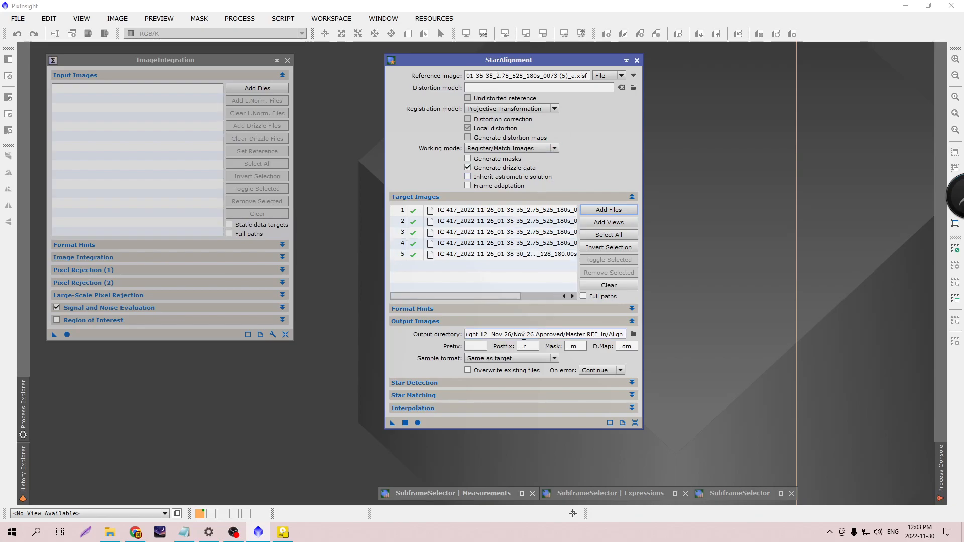
left_click_drag(526, 67, 499, 51)
left_click(448, 368)
left_click(448, 368)
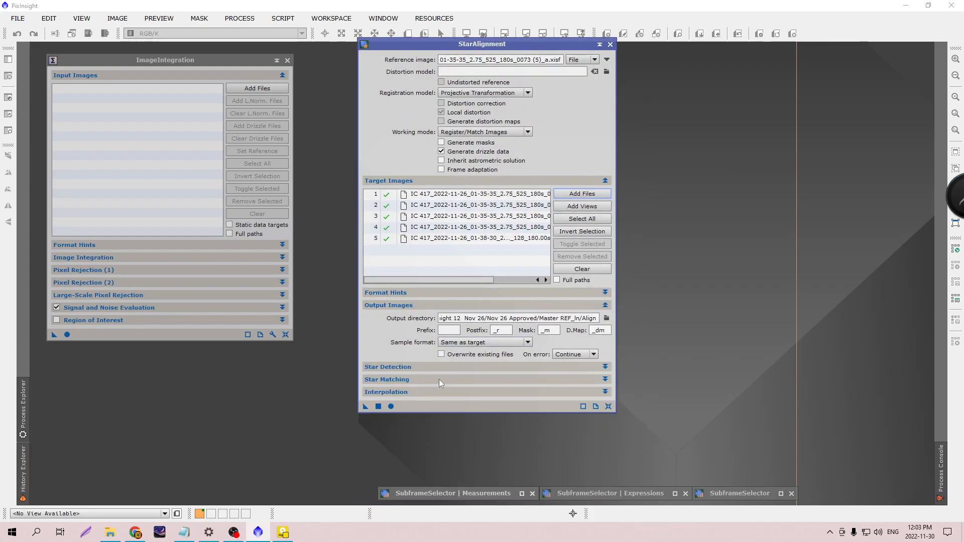
left_click(391, 406)
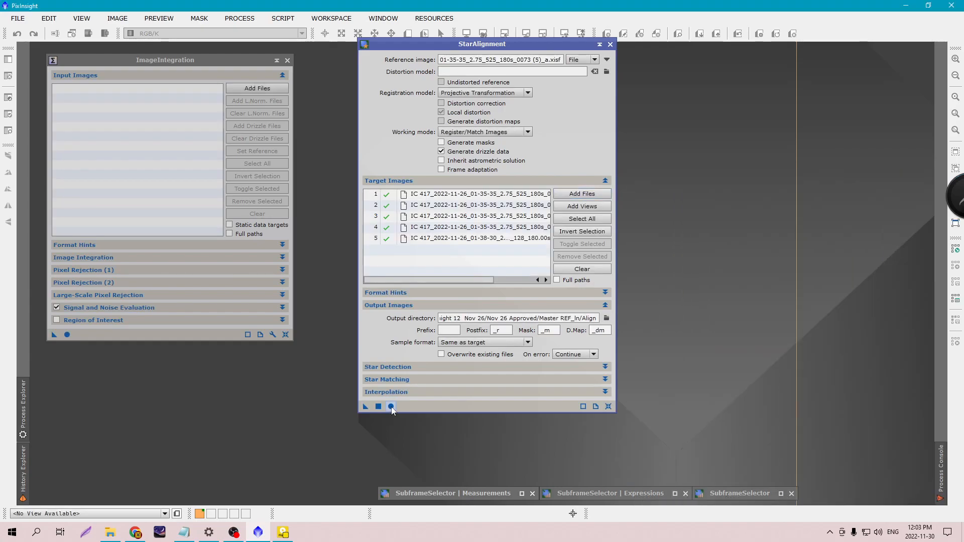
left_click(599, 44)
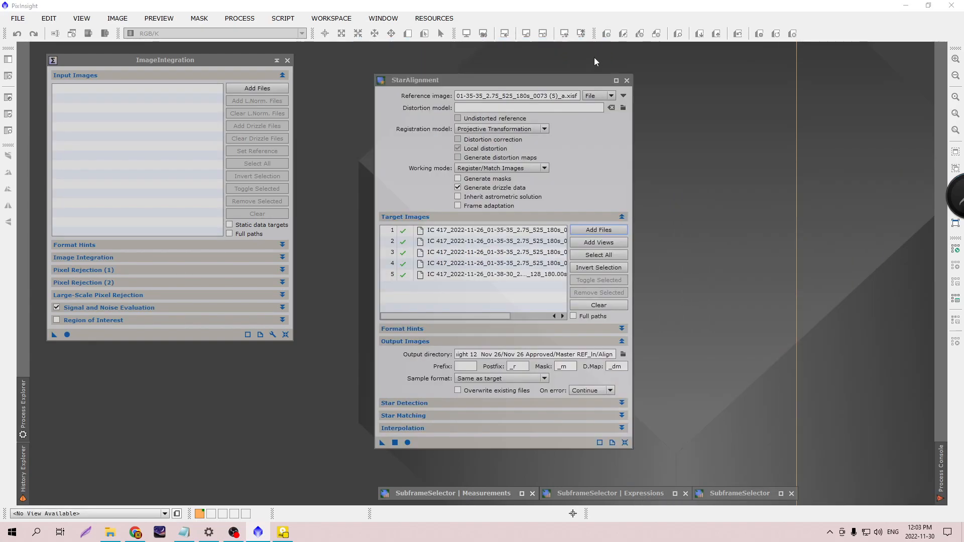
- Add the five registered frames from the Align folder as ImageIntegration inputs, with the collapsed StarAlignment window moved out of the way
left_click_drag(495, 222, 861, 50)
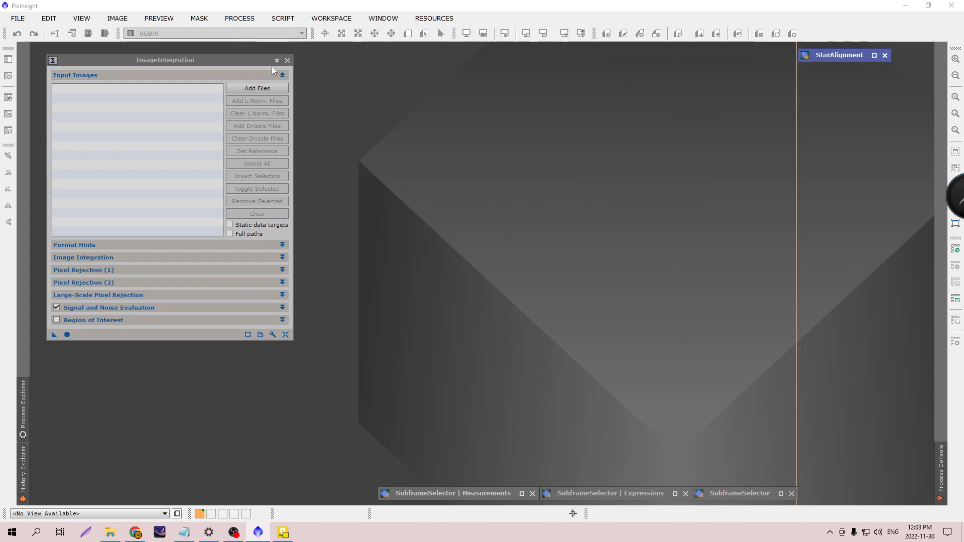
left_click(263, 88)
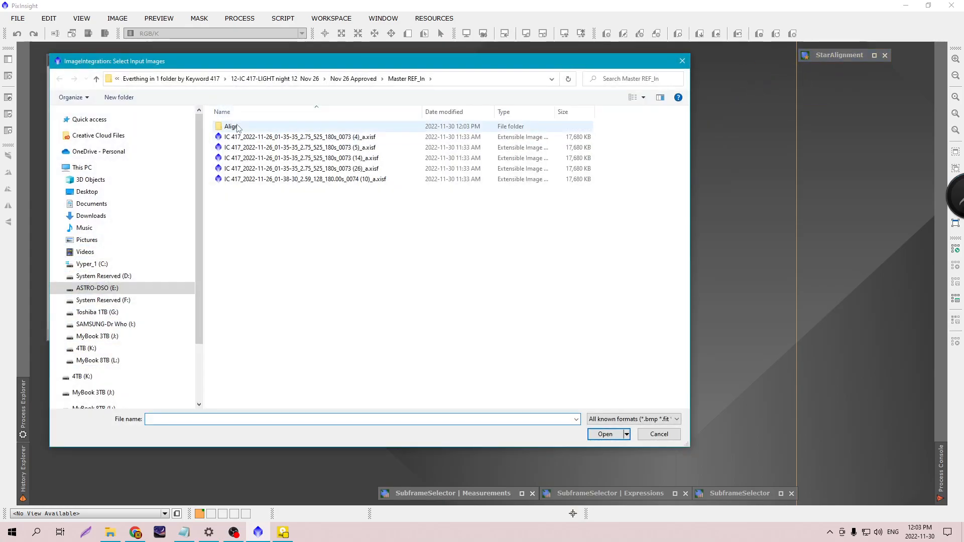
left_click_drag(271, 216, 269, 93)
left_click(596, 435)
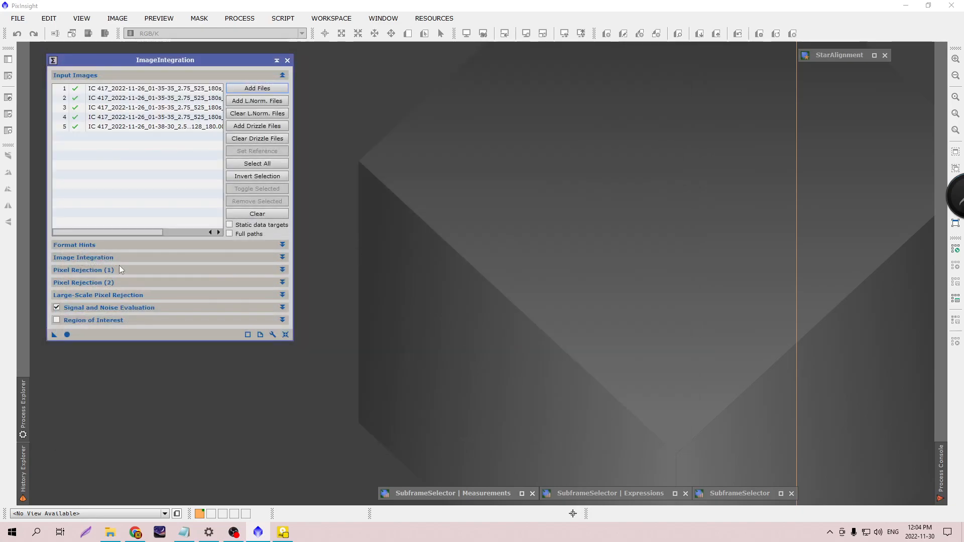
- Set the ImageIntegration weights to "Don't care (all weights = 1)"
left_click(122, 257)
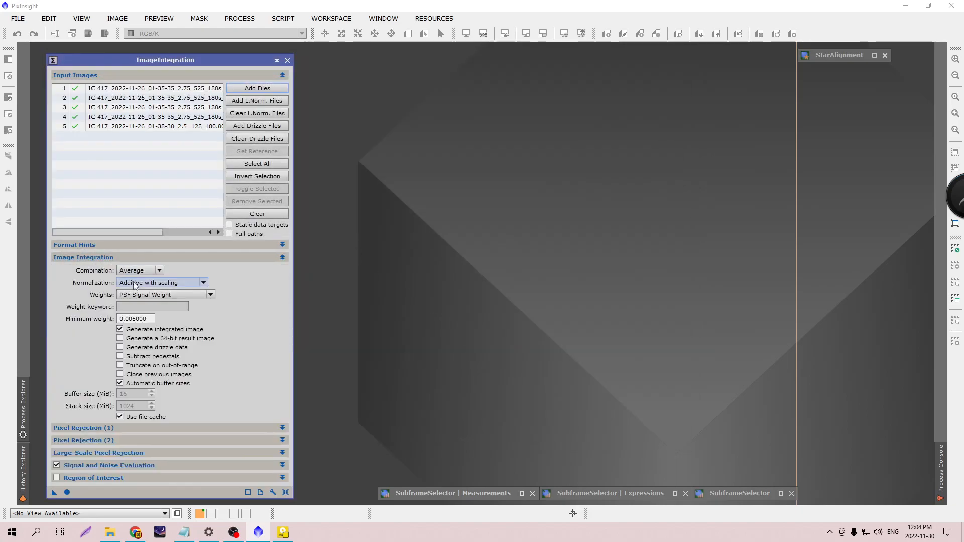
left_click(160, 294)
left_click(160, 303)
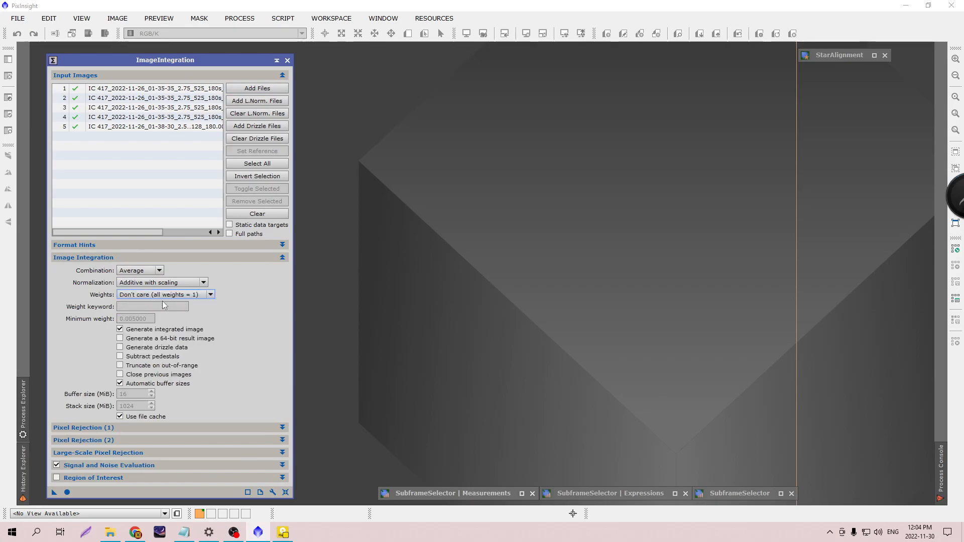
- Run the integration with Percentile Clipping as the rejection algorithm and rejection map generation turned off
left_click(212, 257)
left_click(212, 270)
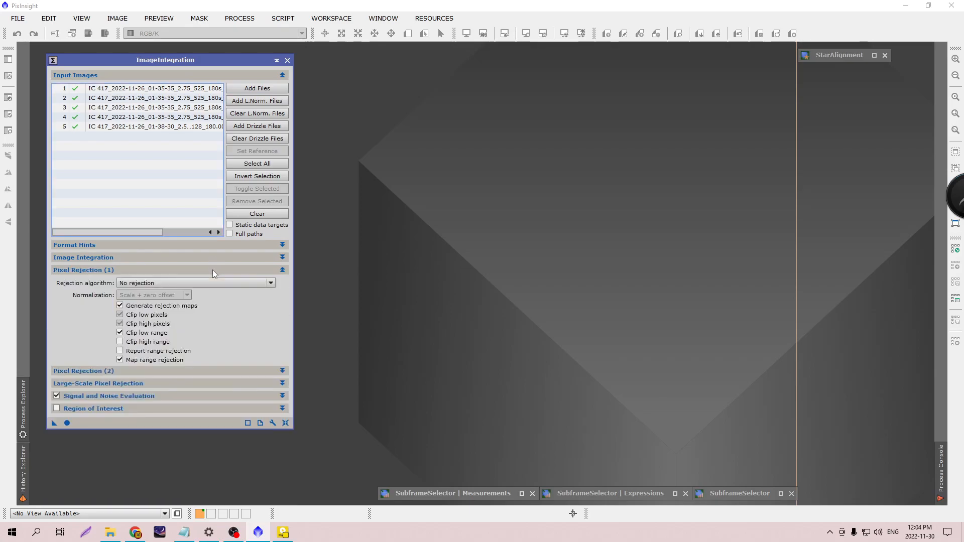
left_click(200, 283)
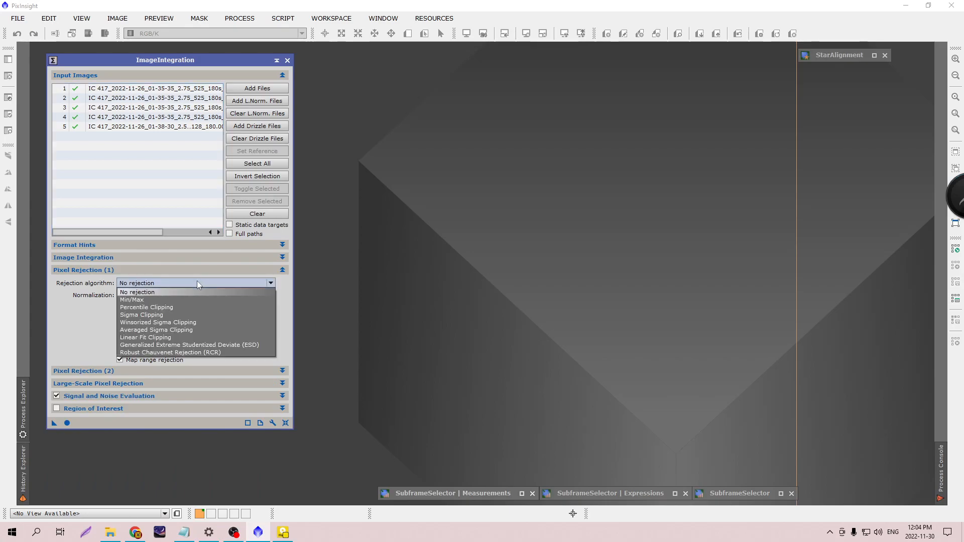
left_click(152, 308)
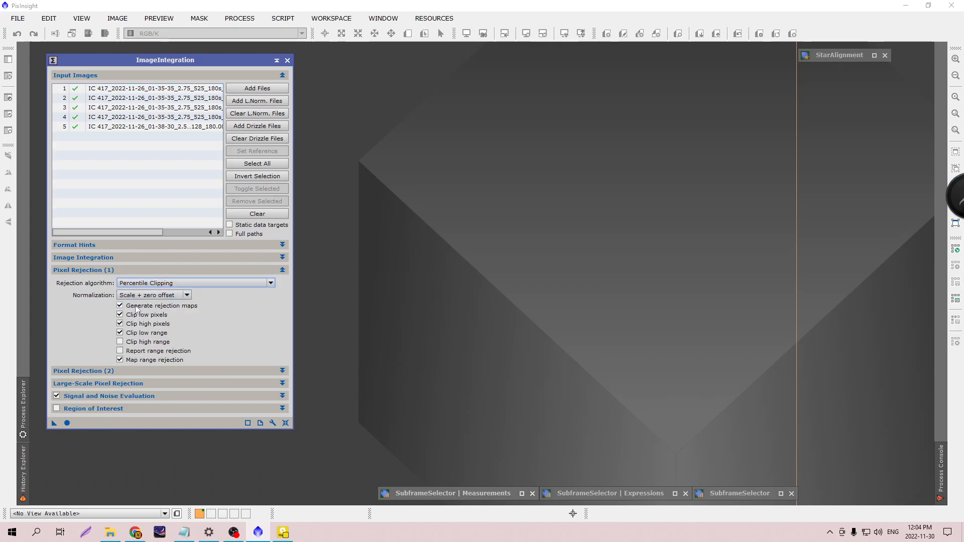
left_click(67, 424)
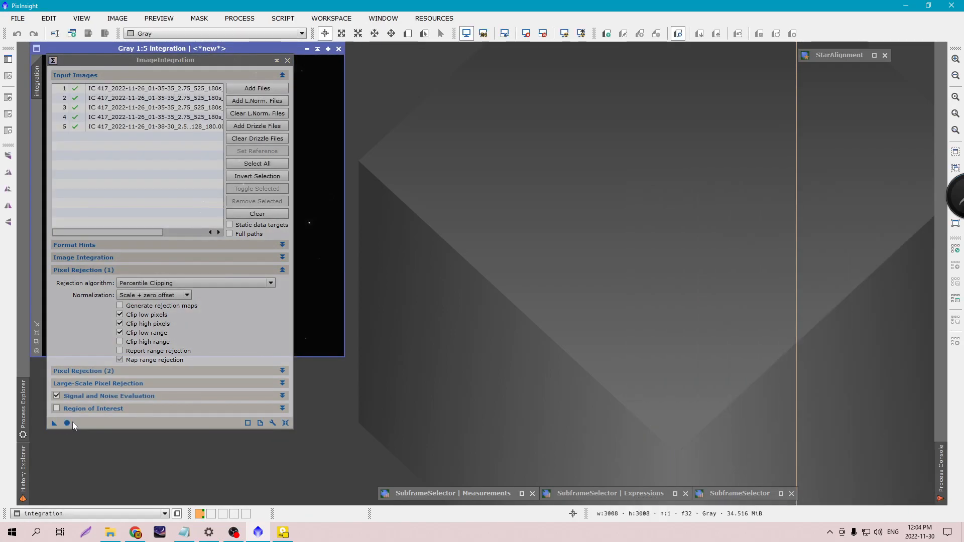
- Separate the ImageIntegration and integrated image windows, and auto-stretch the integrated image to inspect the nebula and stars
left_click_drag(150, 60, 637, 83)
left_click_drag(263, 54, 282, 74)
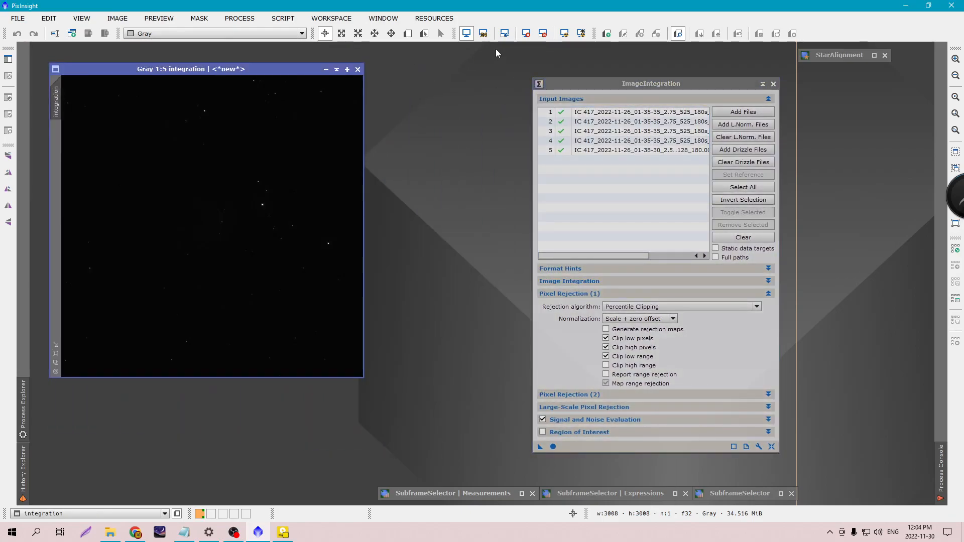
left_click(564, 33)
scroll(268, 219, "up", 4)
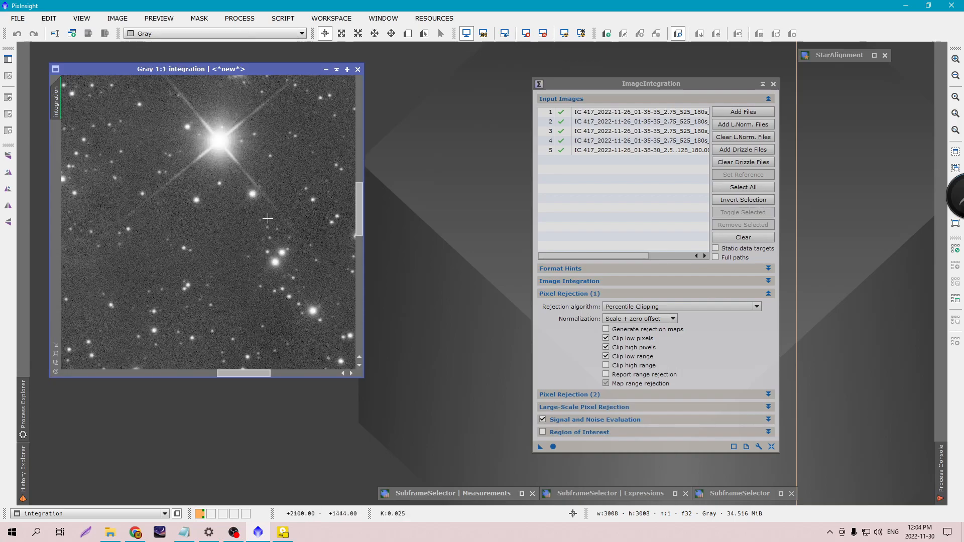
scroll(267, 219, "down", 5)
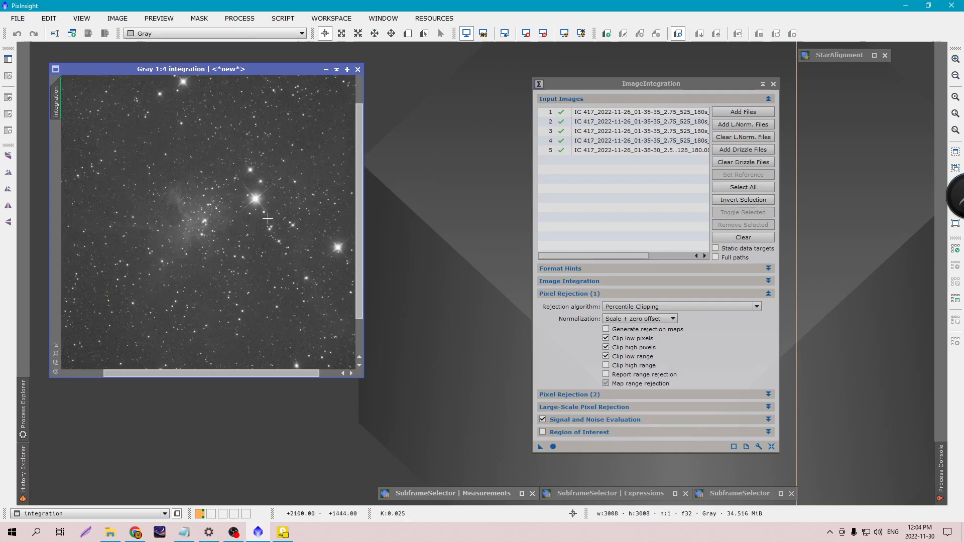
scroll(267, 219, "up", 3)
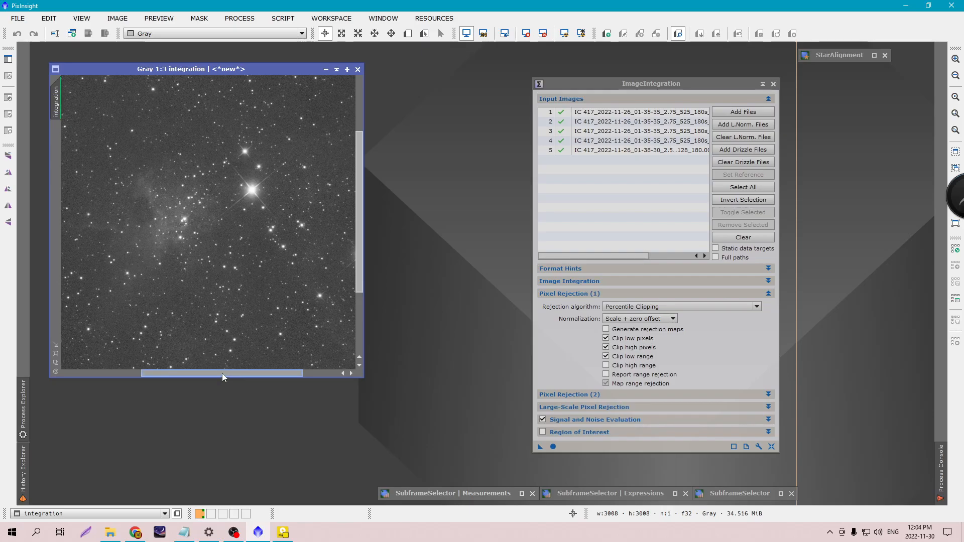
left_click_drag(222, 372, 196, 373)
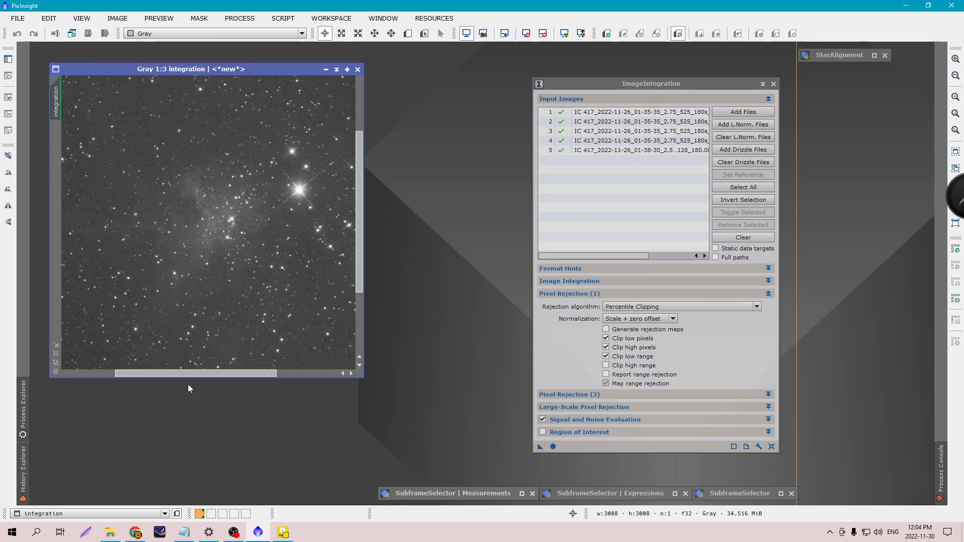
- Check the combined properties of the twelve IC 417 LIGHT night folders in File Explorer, open the night 12 folder, and return to PixInsight
left_click(112, 532)
left_click_drag(241, 38, 391, 46)
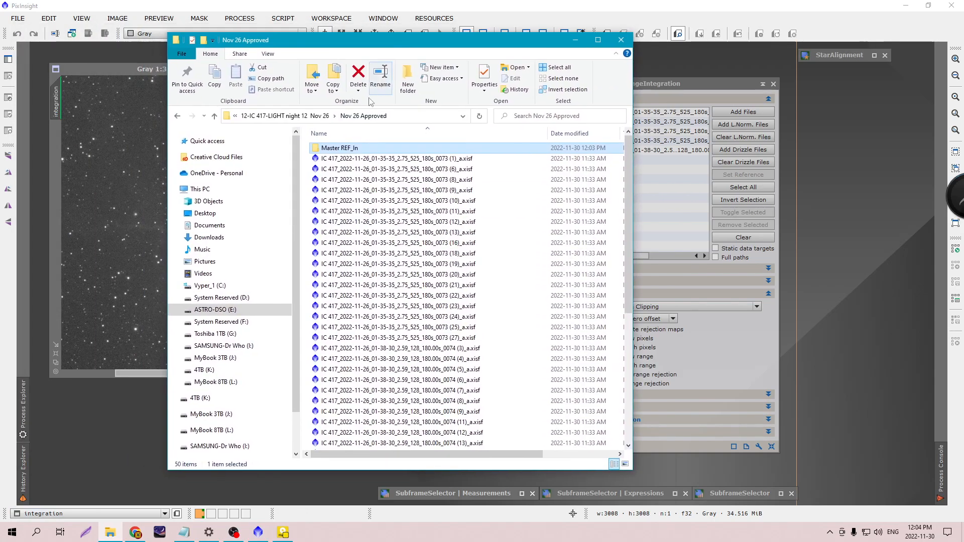
left_click(299, 116)
left_click(300, 116)
left_click(308, 272)
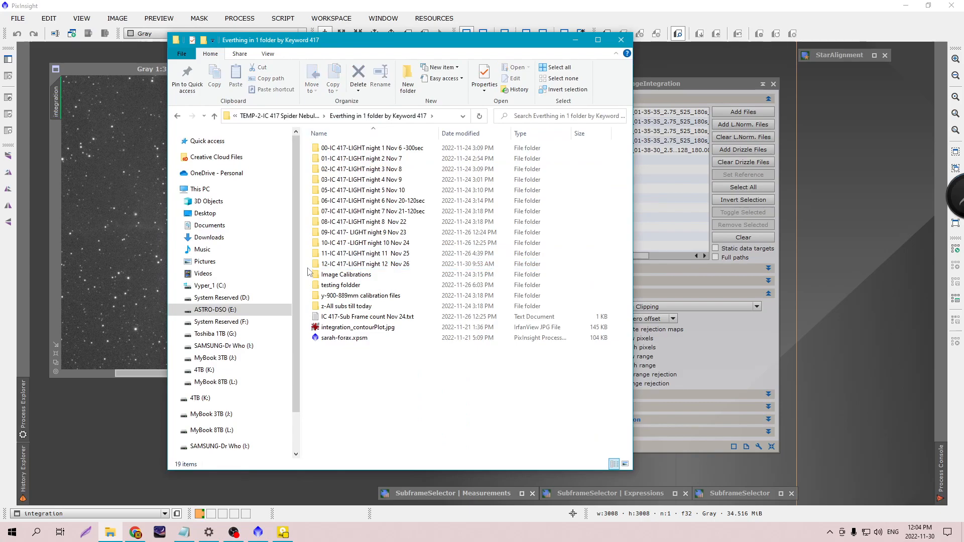
left_click_drag(309, 267, 368, 149)
right_click(368, 150)
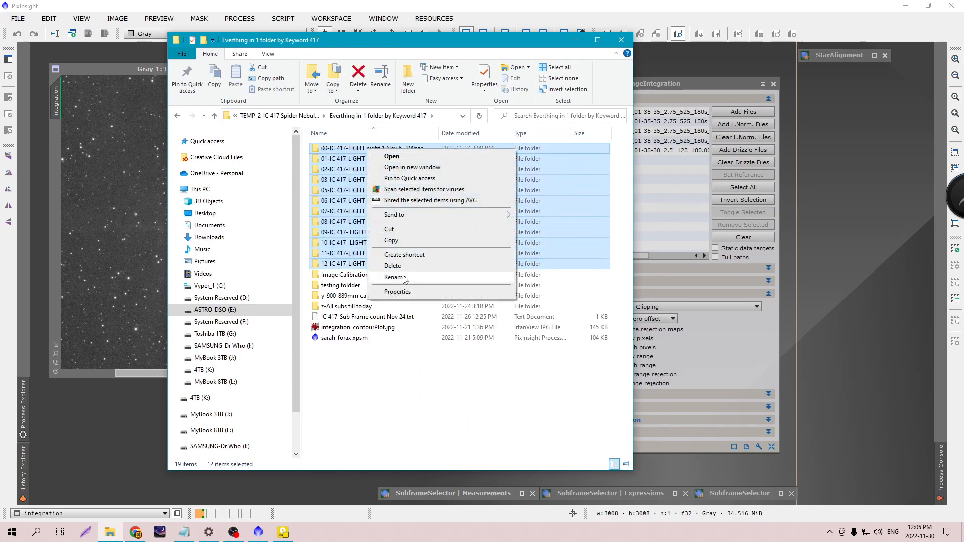
left_click(407, 294)
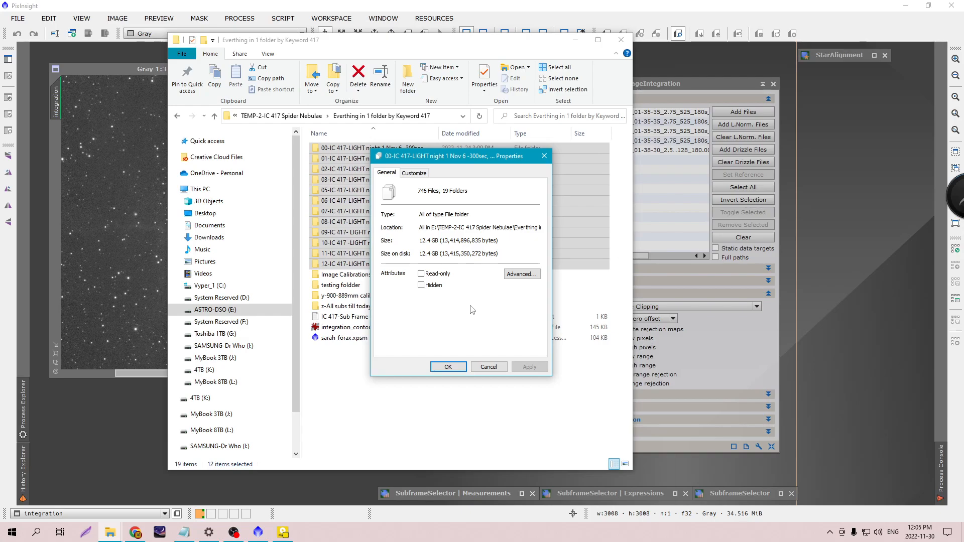
left_click(489, 367)
left_click(446, 375)
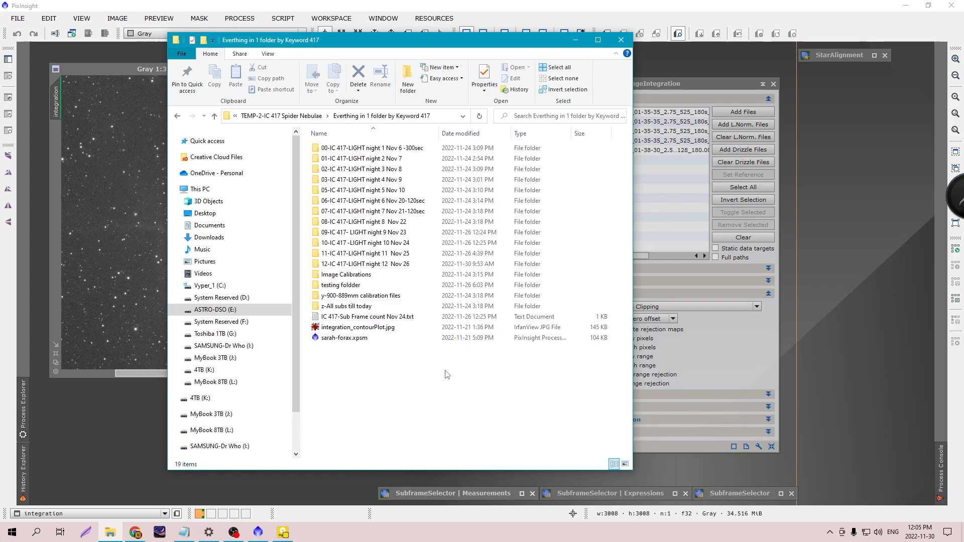
double_click(391, 265)
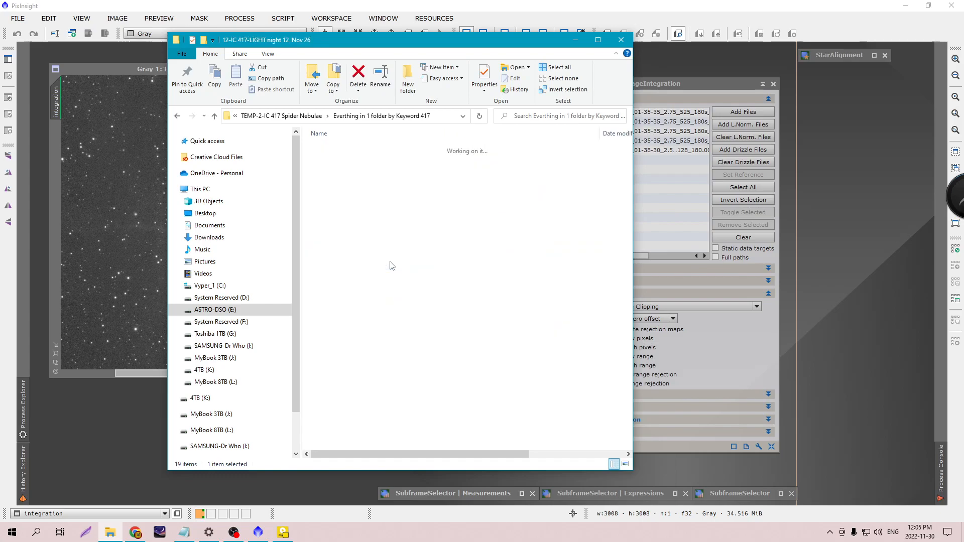
left_click(575, 40)
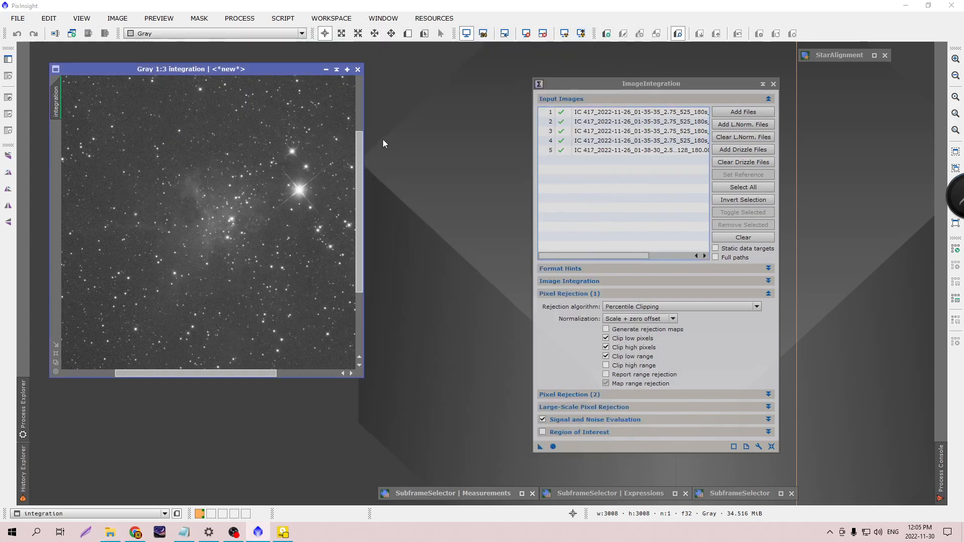
- Collapse ImageIntegration under StarAlignment and rename the integrated image's identifier to Master_REF
left_click(763, 85)
left_click_drag(653, 263, 826, 65)
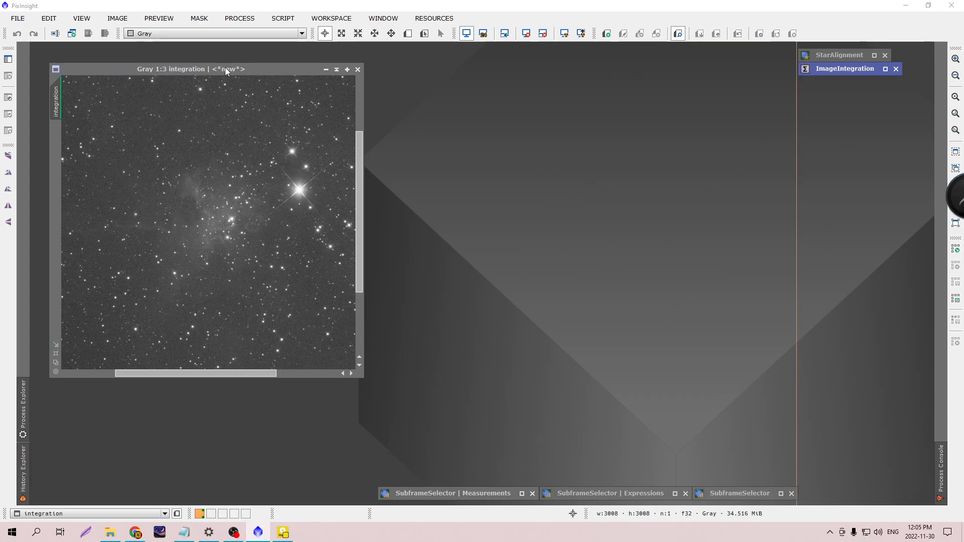
left_click_drag(226, 71, 467, 104)
double_click(295, 141)
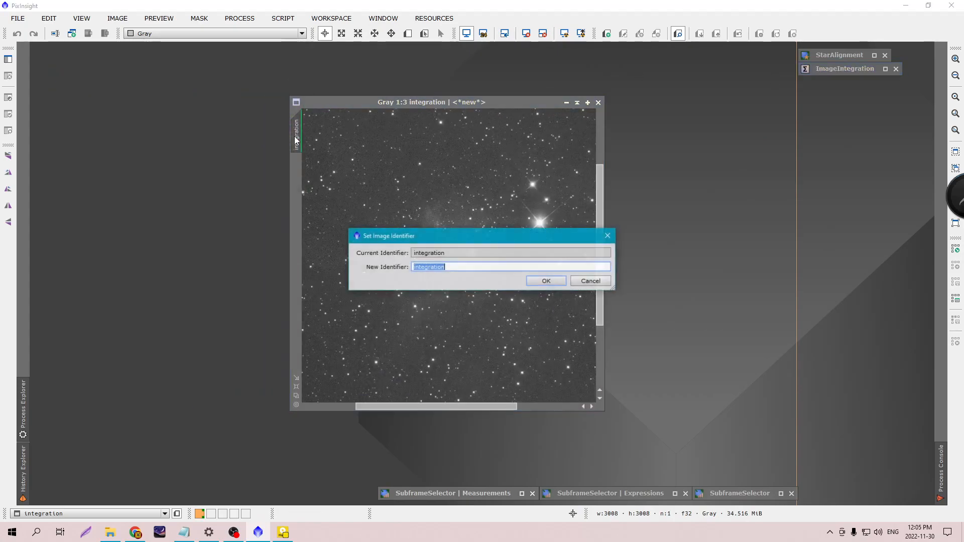
type("Master_REF")
key("Return")
- Save the integrated image as Master_REF.xisf in the Image Calibrations/1-Masters 120sec folder with 32-bit floating point samples, and move its window aside
key("ctrl+shift+s")
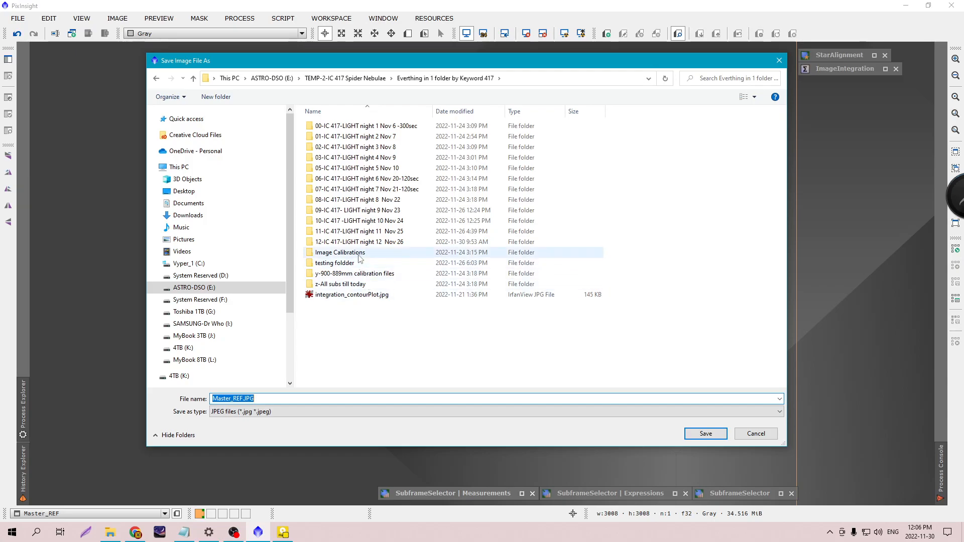
mouse_move(360, 258)
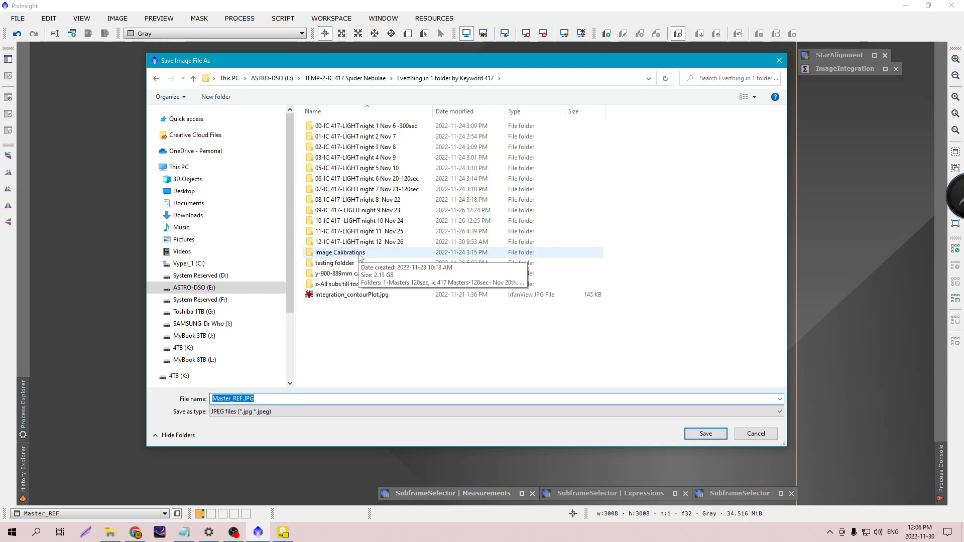
left_click(314, 413)
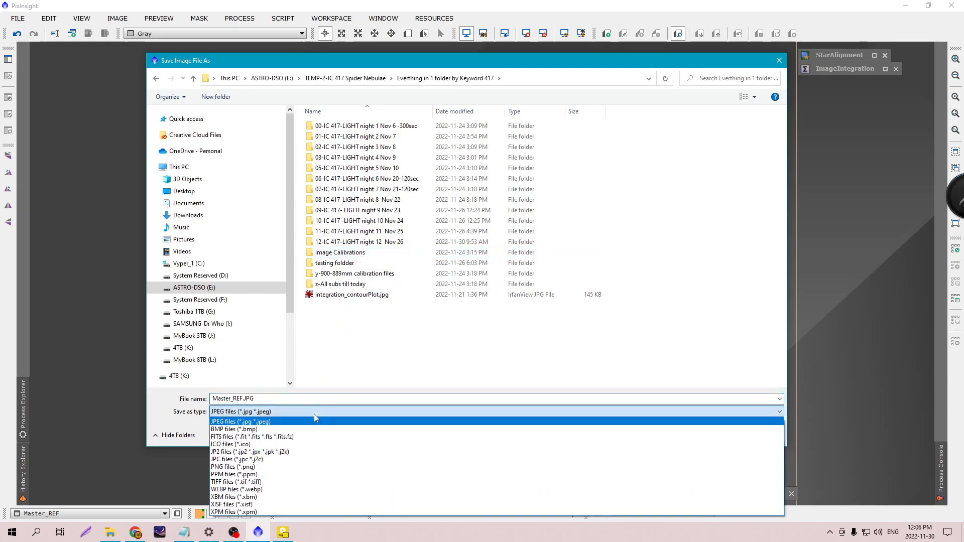
left_click(276, 503)
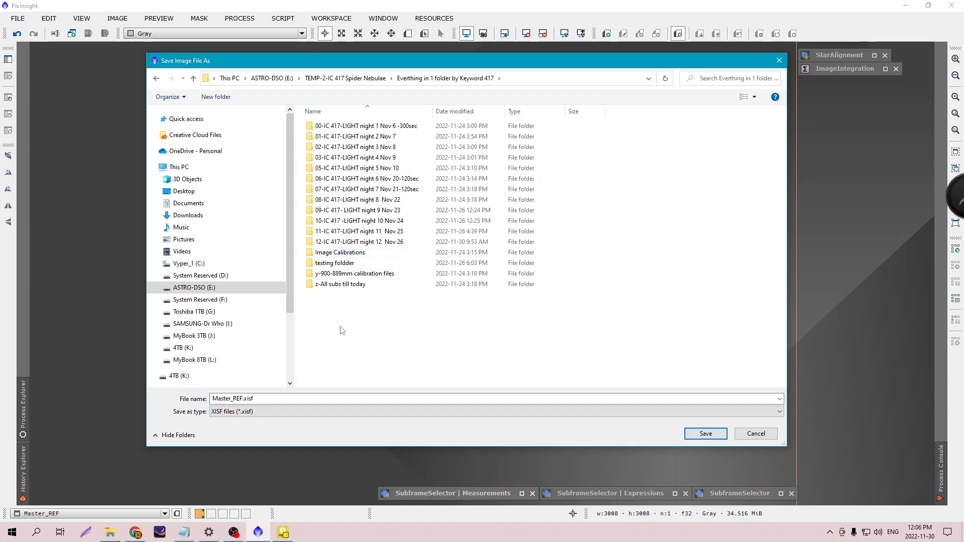
left_click_drag(335, 61, 285, 71)
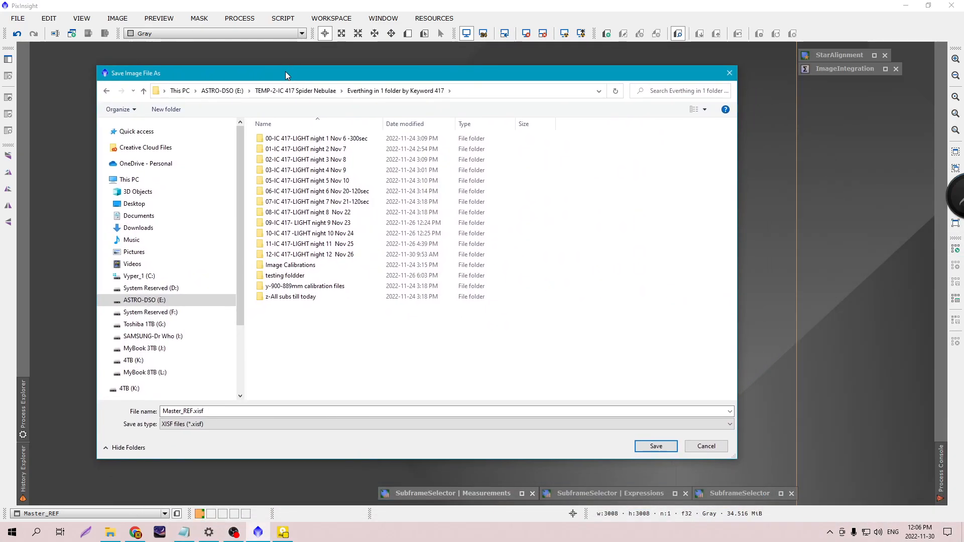
key("Return")
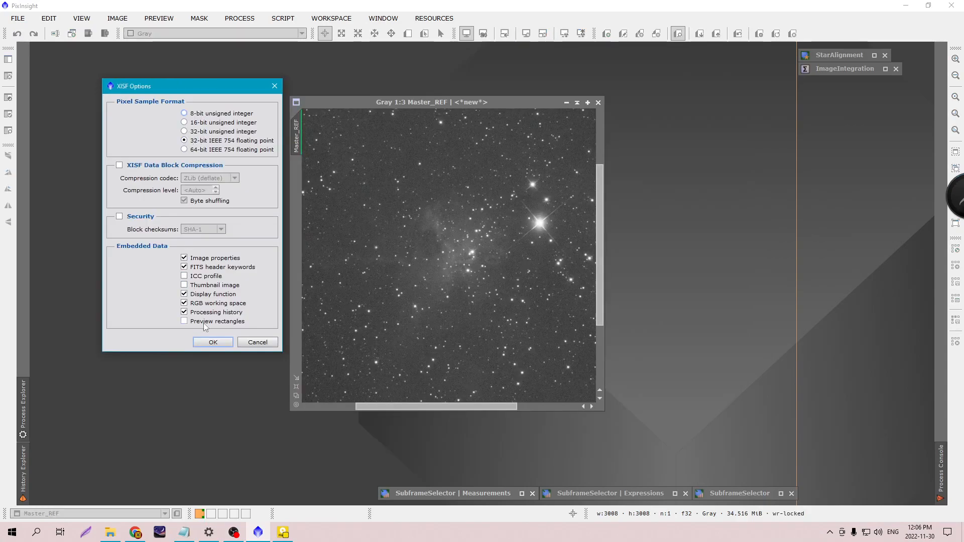
left_click(211, 342)
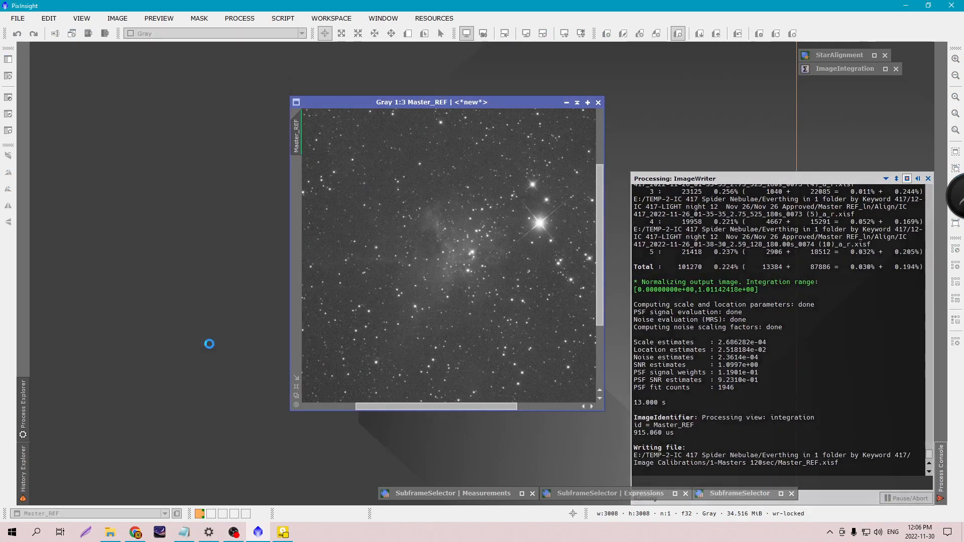
left_click_drag(397, 101, 227, 72)
scroll(219, 130, "down", 2)
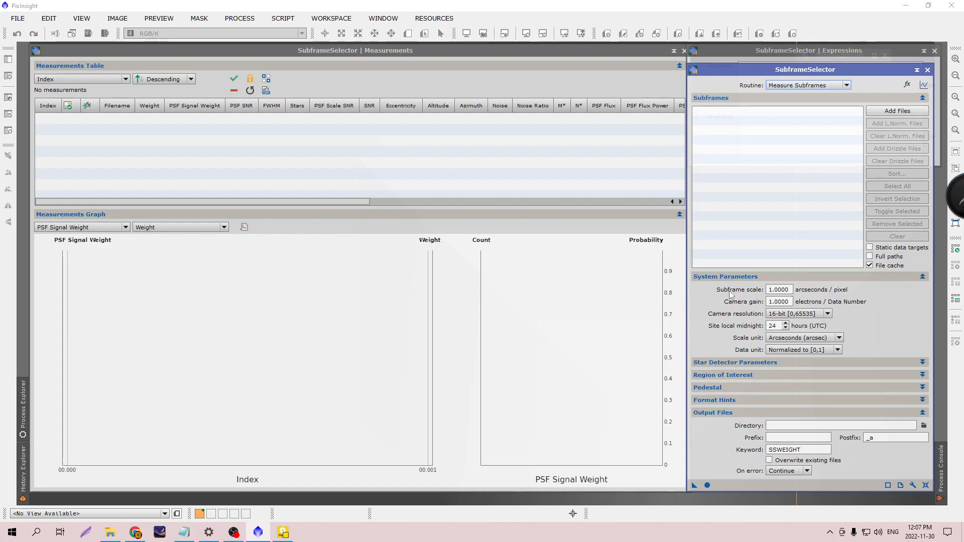
- Measure the IC 417 FITS subframes in SubframeSelector and reject the low PSF Signal Weight frames at indices 46 and 57
left_click(708, 486)
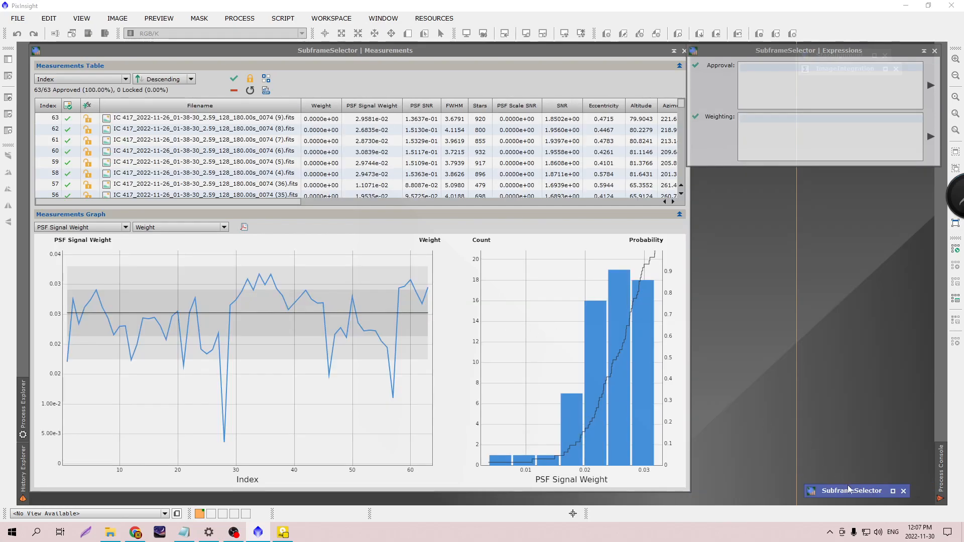
double_click(858, 496)
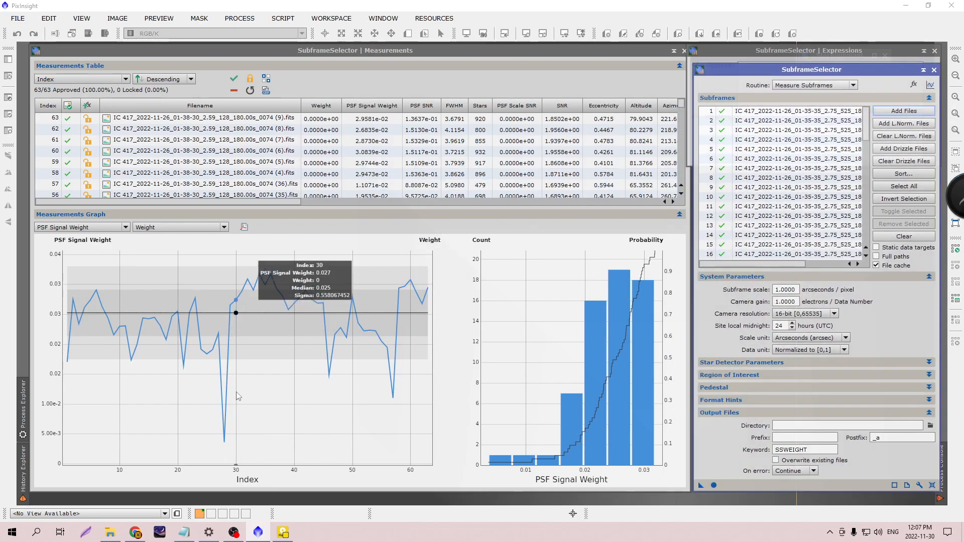
left_click(230, 442)
left_click(329, 376)
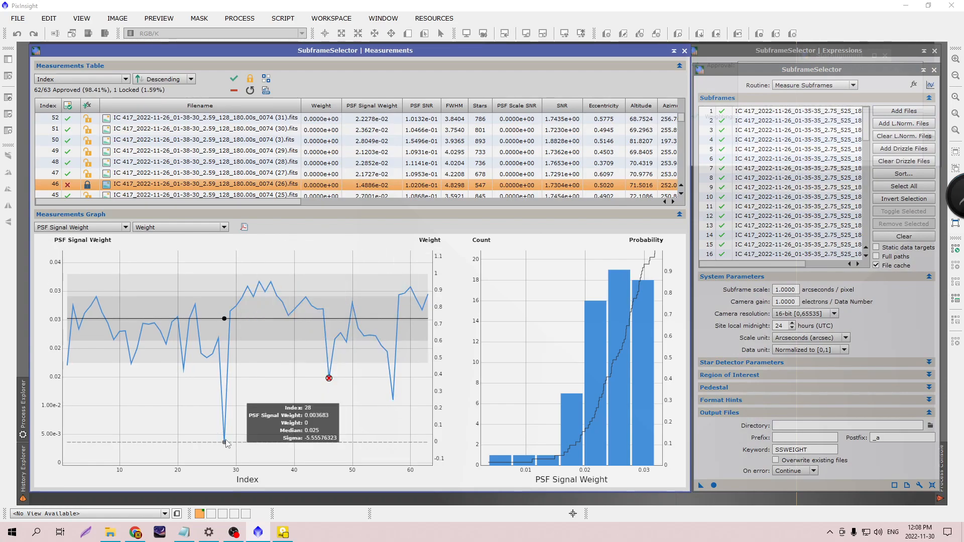
left_click(393, 400)
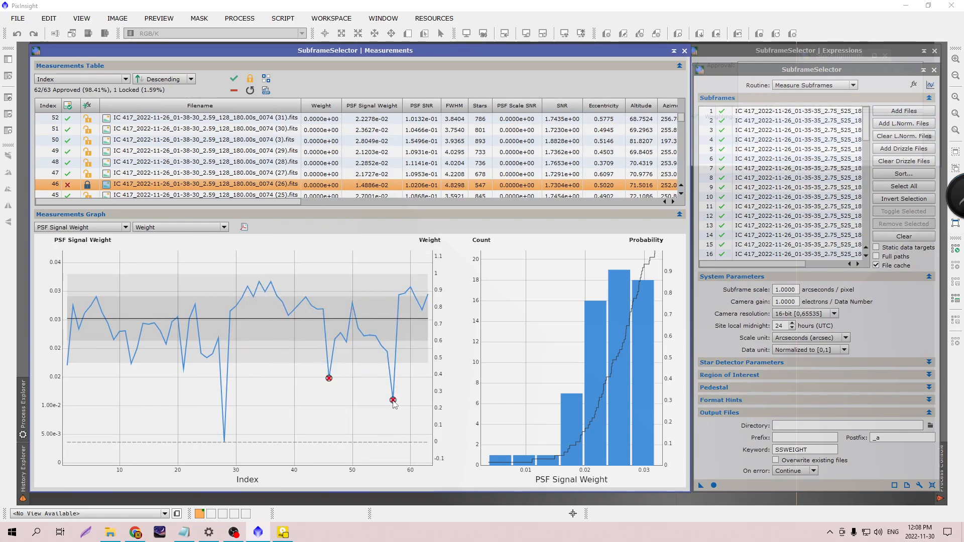
- Reject the lowest PSF Signal Weight frame at index 28 and set the SubframeSelector routine to Output Subframes
left_click(224, 442)
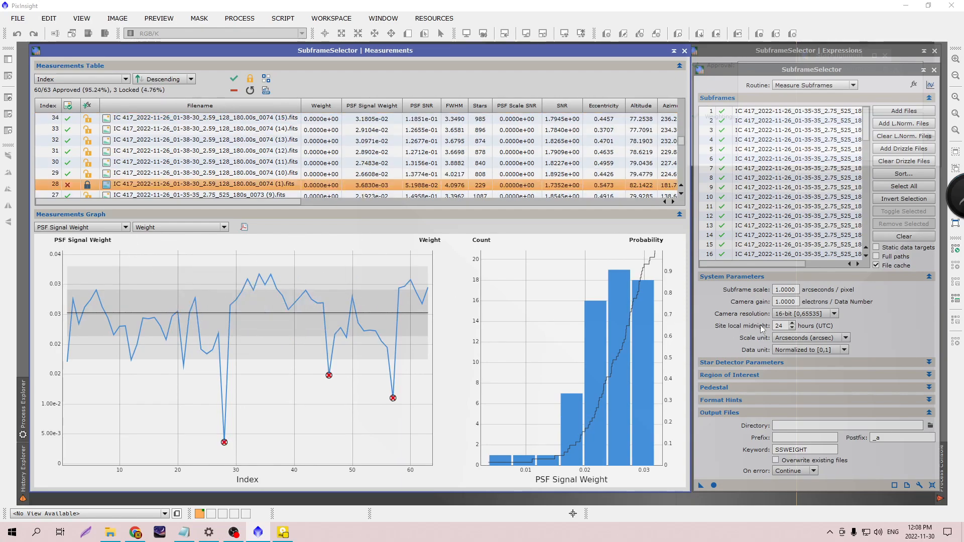
left_click(826, 87)
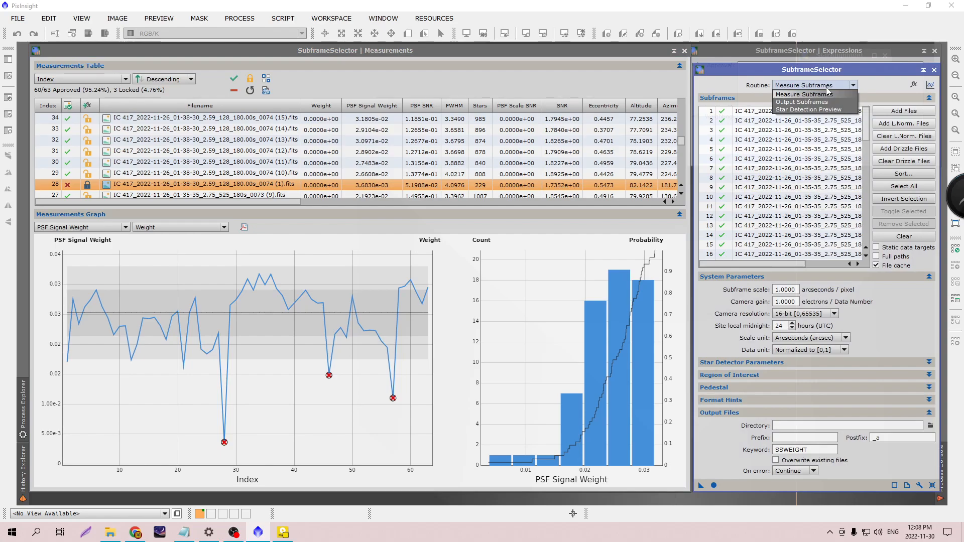
left_click(813, 103)
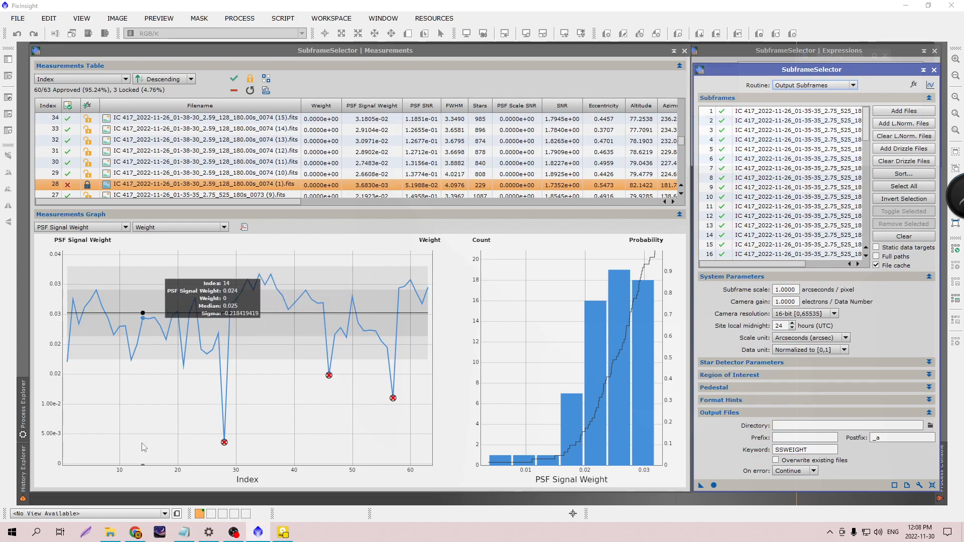
- Switch to File Explorer, widen its window, and look through the Nov 26 Approved and Master REF_In folders before returning to the night 12 folder
left_click(110, 532)
left_click_drag(387, 45, 342, 27)
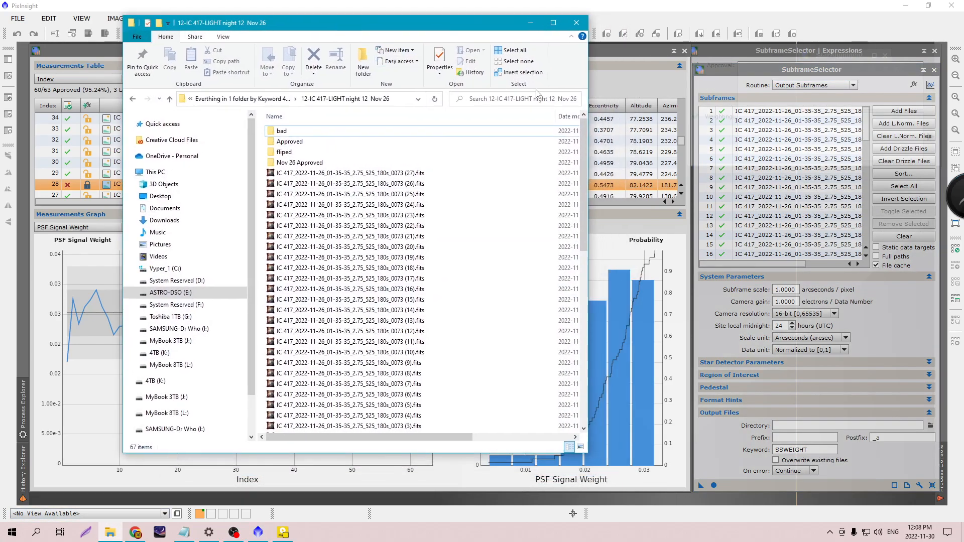
left_click_drag(588, 74, 766, 73)
double_click(299, 163)
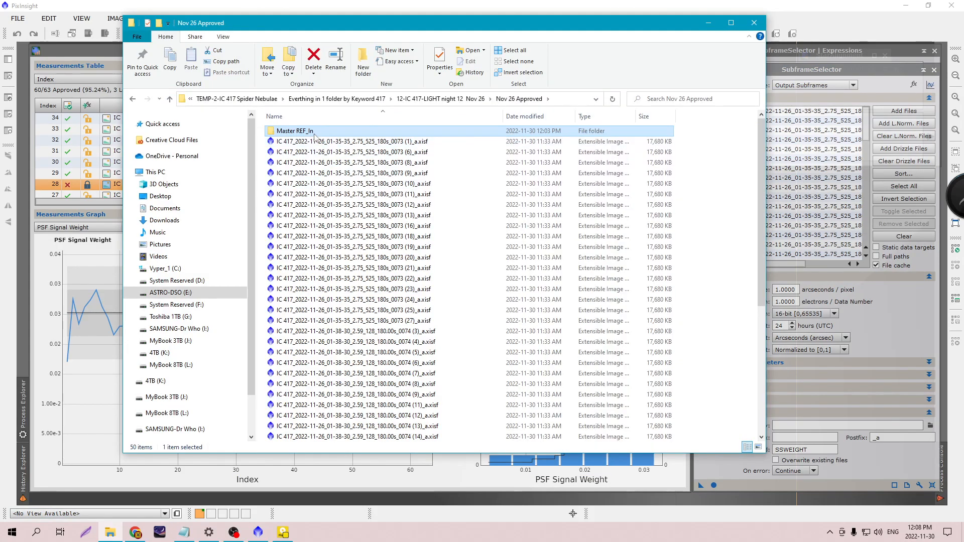
double_click(314, 132)
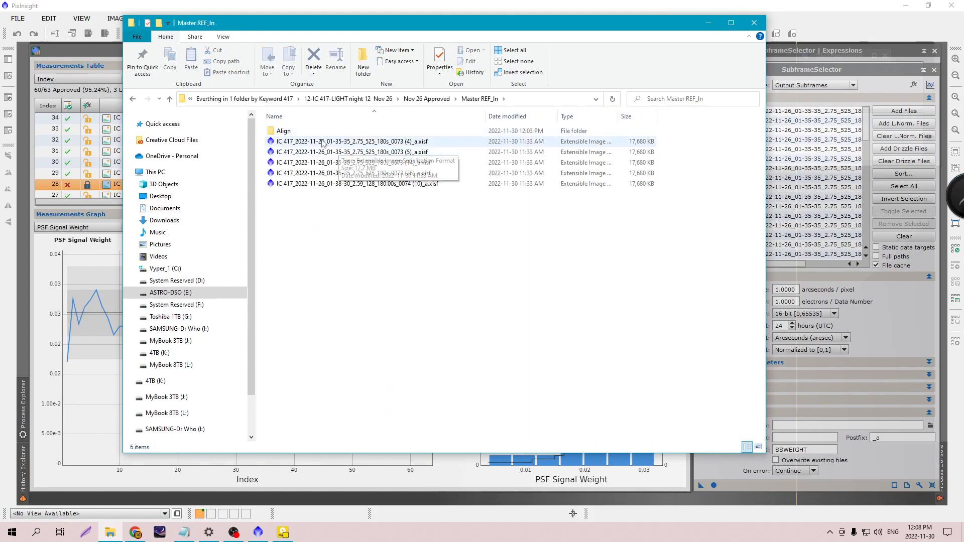
left_click(170, 99)
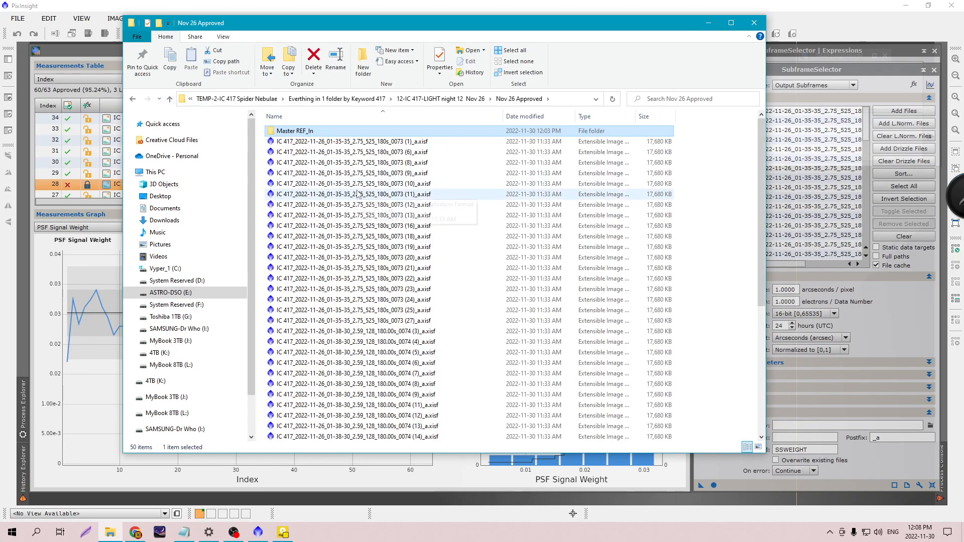
left_click(171, 99)
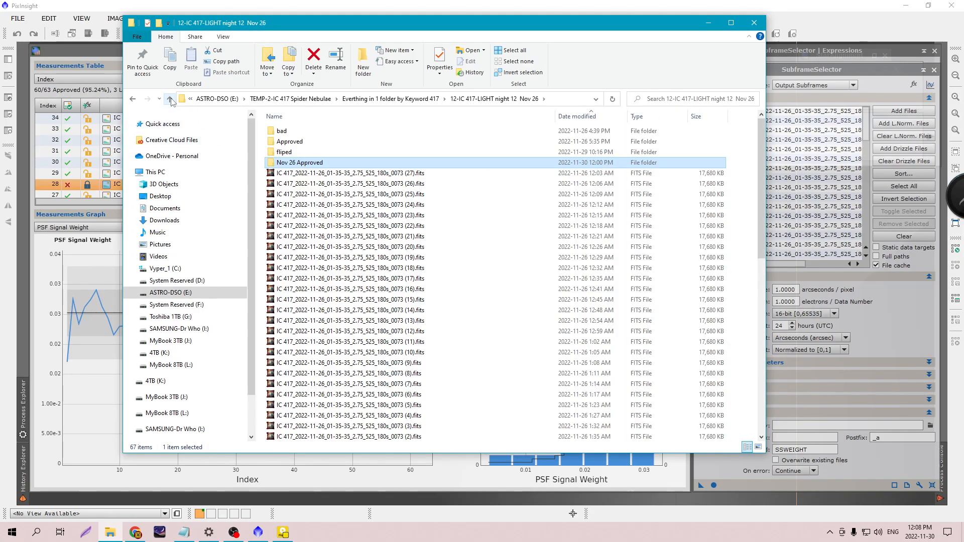
- Check the Approved folder's contents and delete that folder from the 12-IC 417-LIGHT night 12 Nov 26 folder
double_click(274, 141)
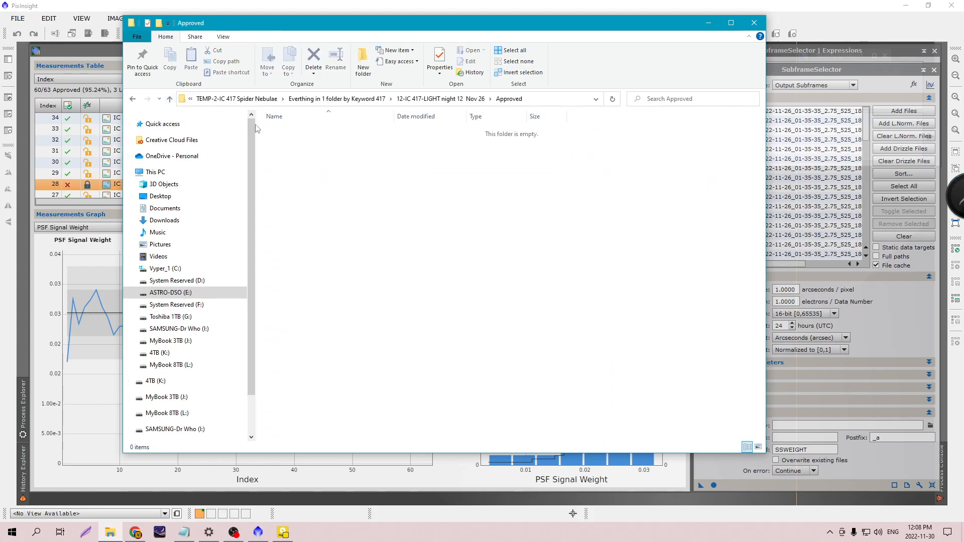
left_click(170, 100)
left_click(314, 56)
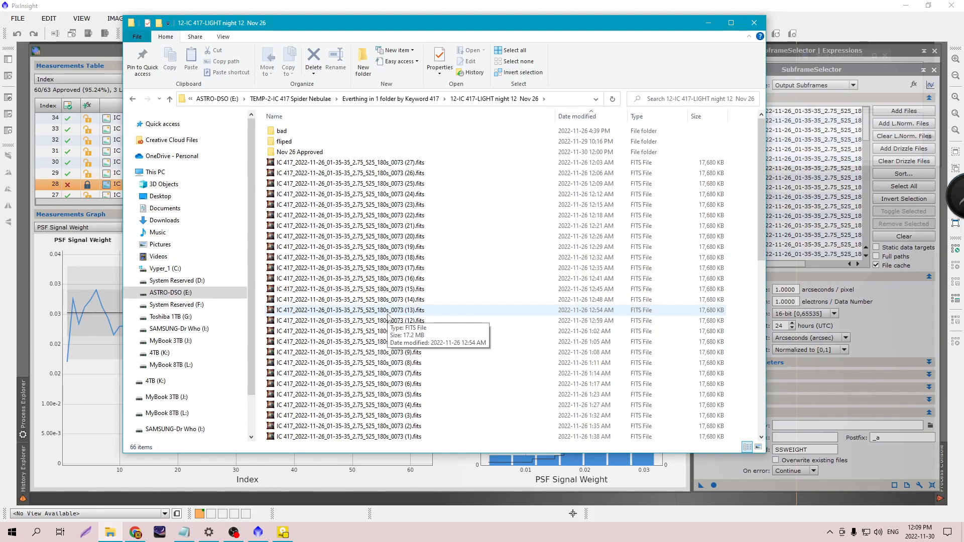
left_click(384, 394)
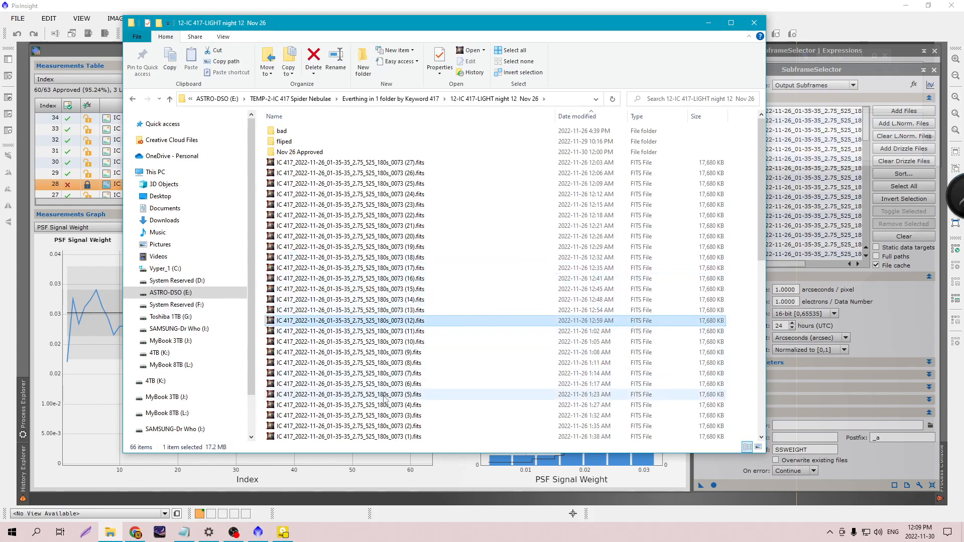
left_click(323, 216)
left_click(336, 258)
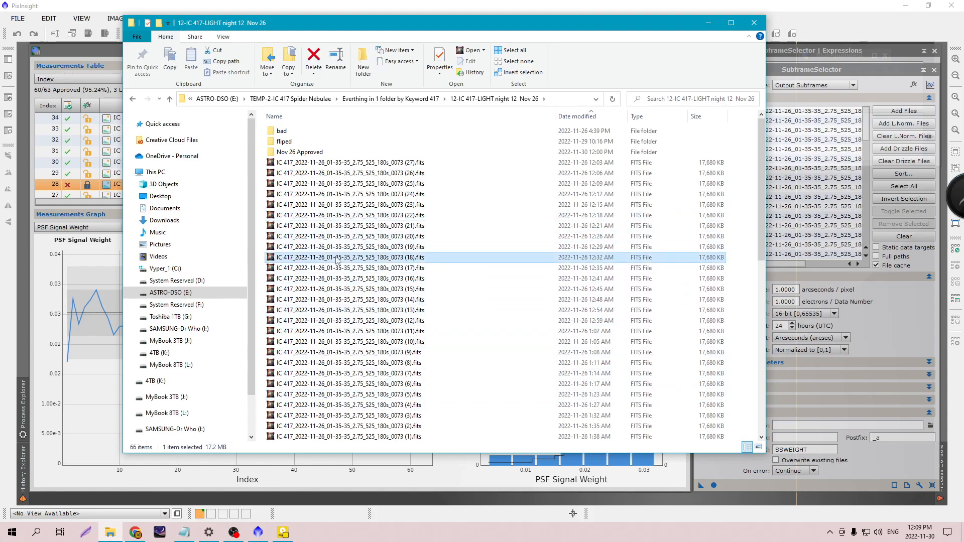
left_click(368, 416)
left_click(341, 237)
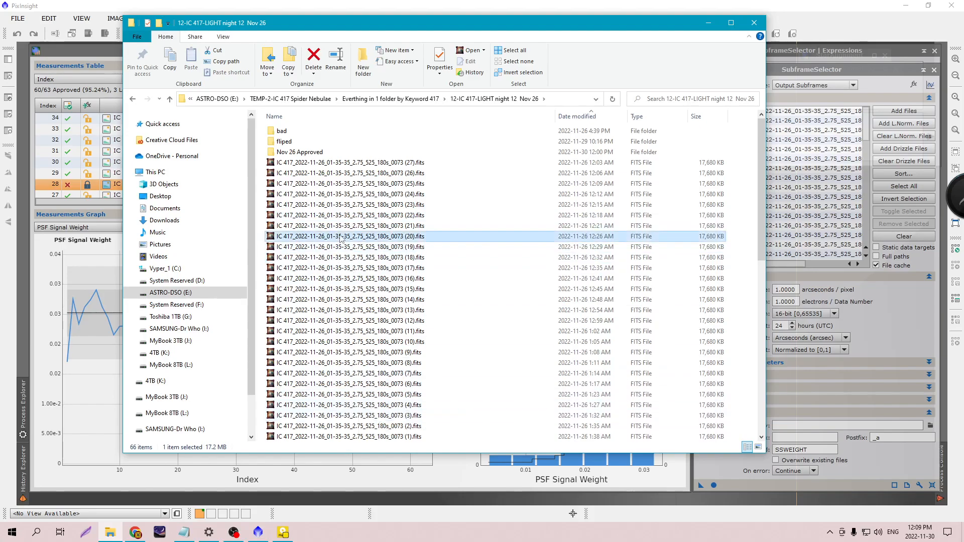
left_click(340, 290)
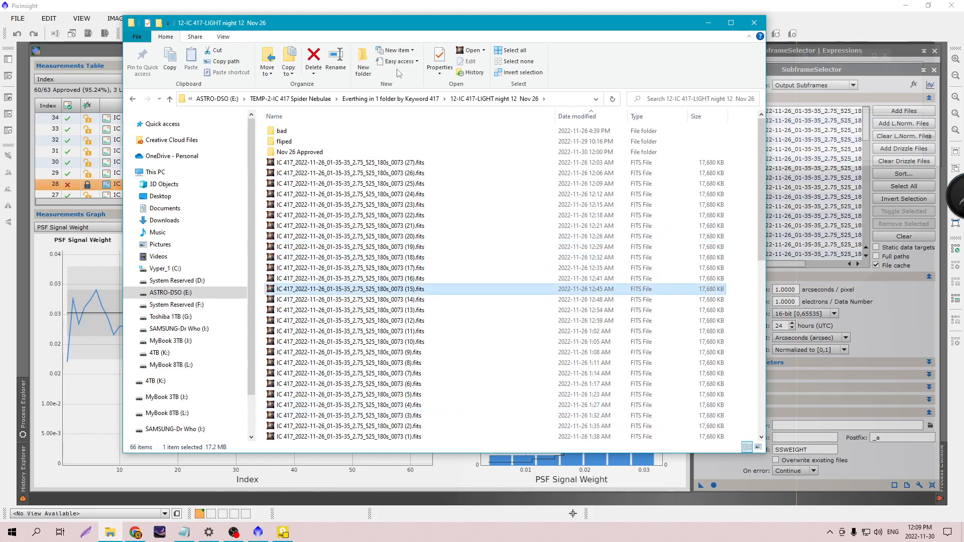
- Move File Explorer aside to view the SubframeSelector windows in PixInsight, and bring the night 12 folder window back into view
left_click_drag(403, 23, 375, 430)
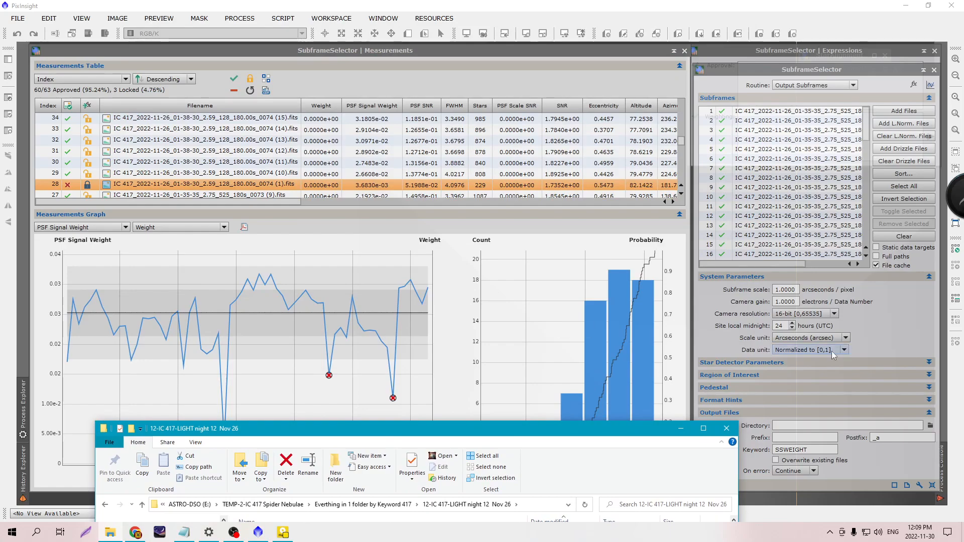
left_click(881, 327)
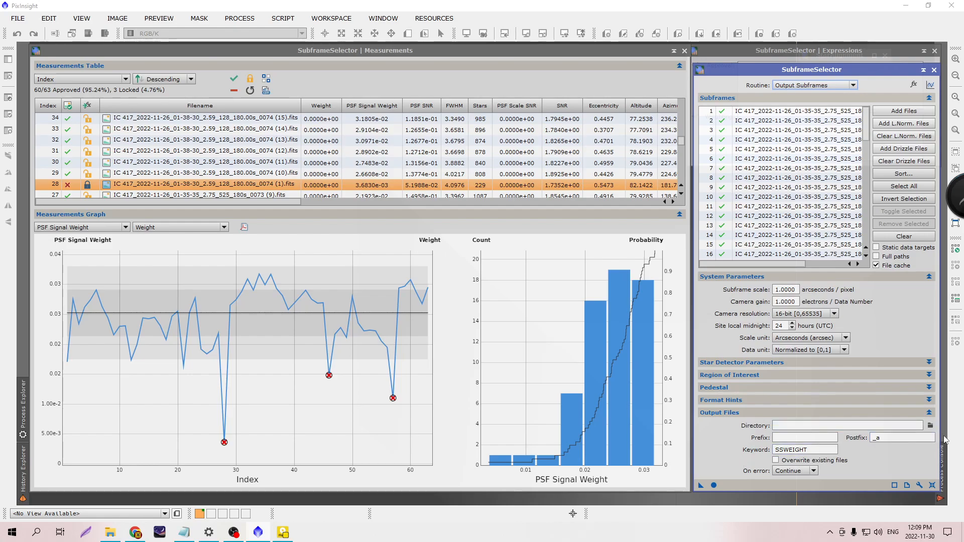
left_click(110, 532)
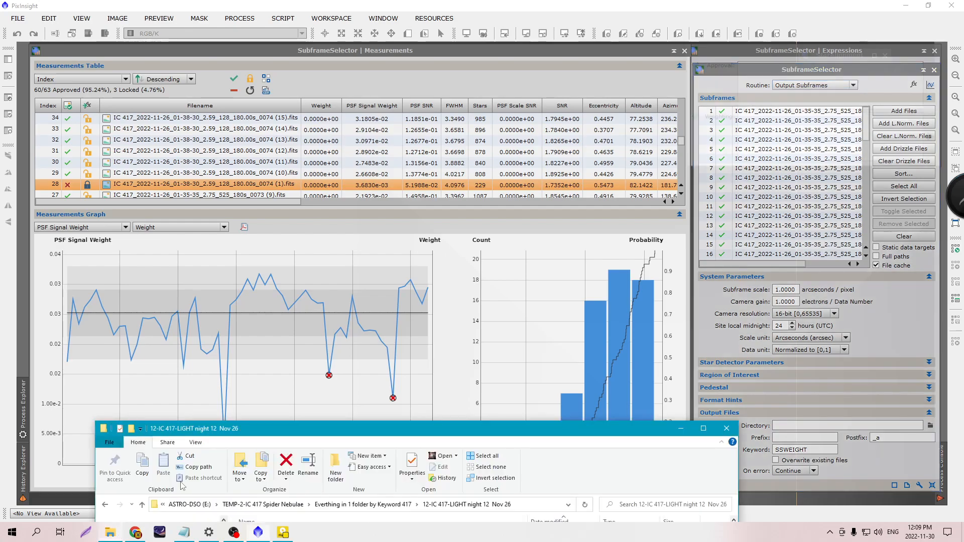
left_click_drag(400, 433, 408, 36)
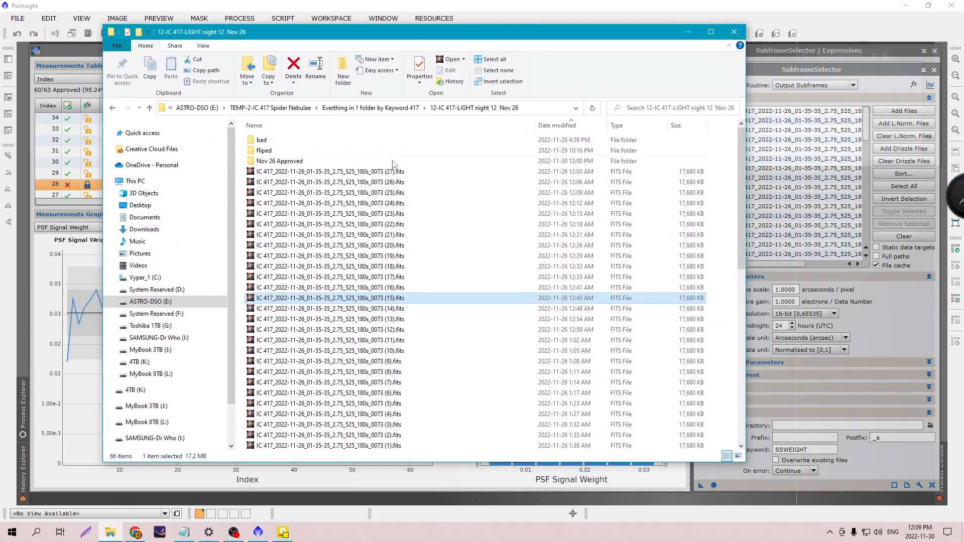
- Compare the approved XISF files in the Nov 26 Approved folder with the original FITS files in the night 12 folder
double_click(281, 162)
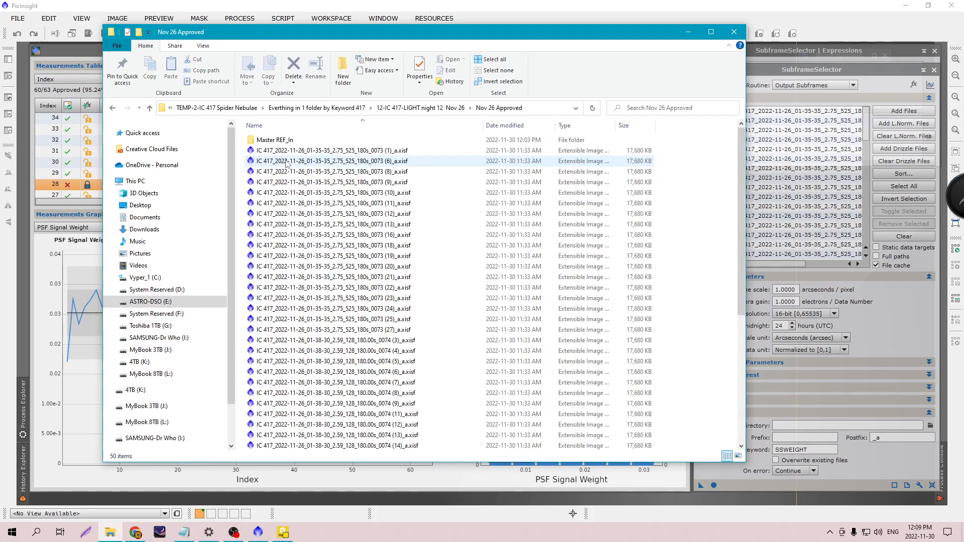
left_click(149, 108)
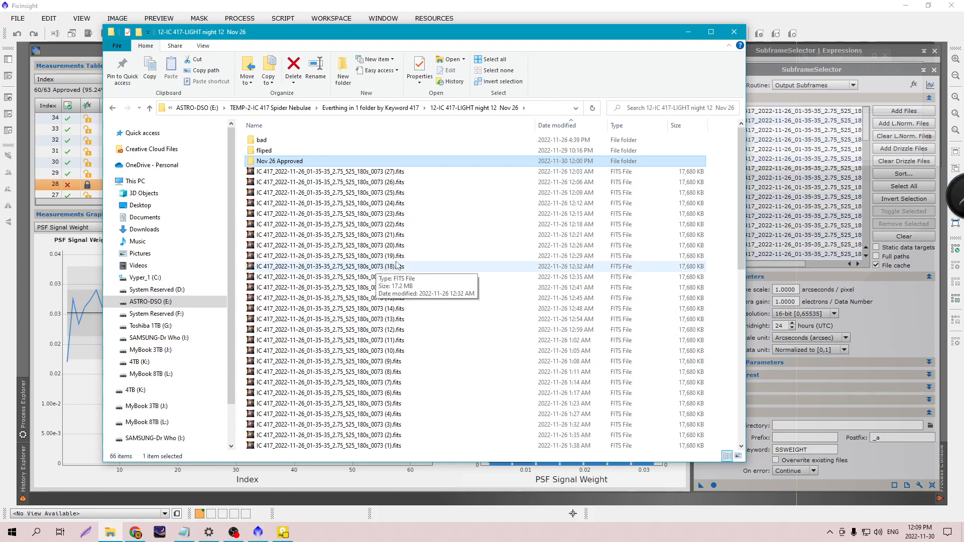
left_click_drag(742, 187, 745, 293)
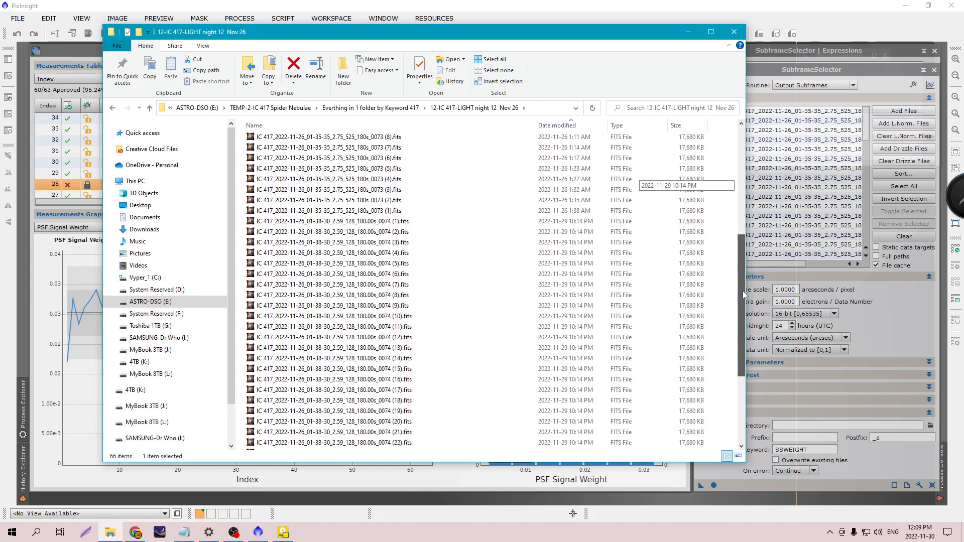
scroll(441, 224, "up", 7)
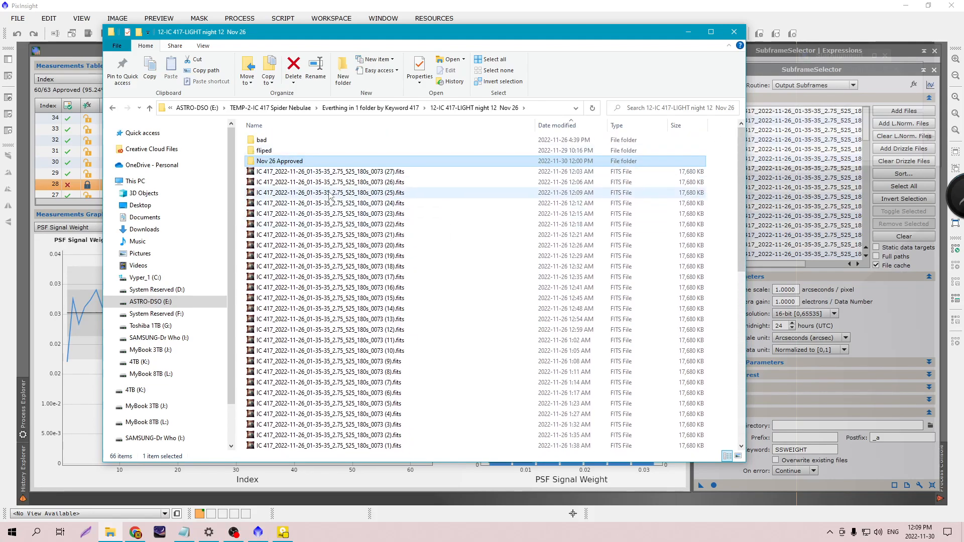
double_click(299, 162)
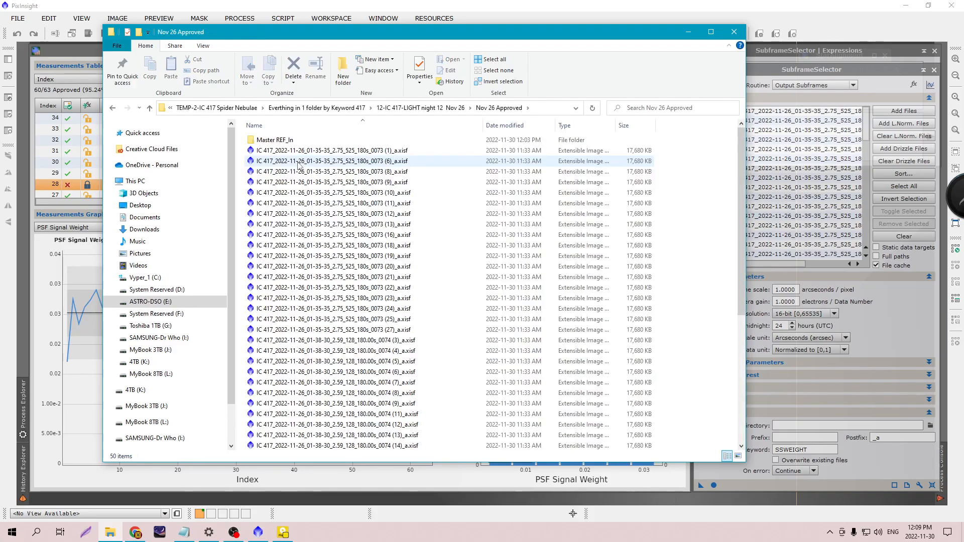
left_click(150, 108)
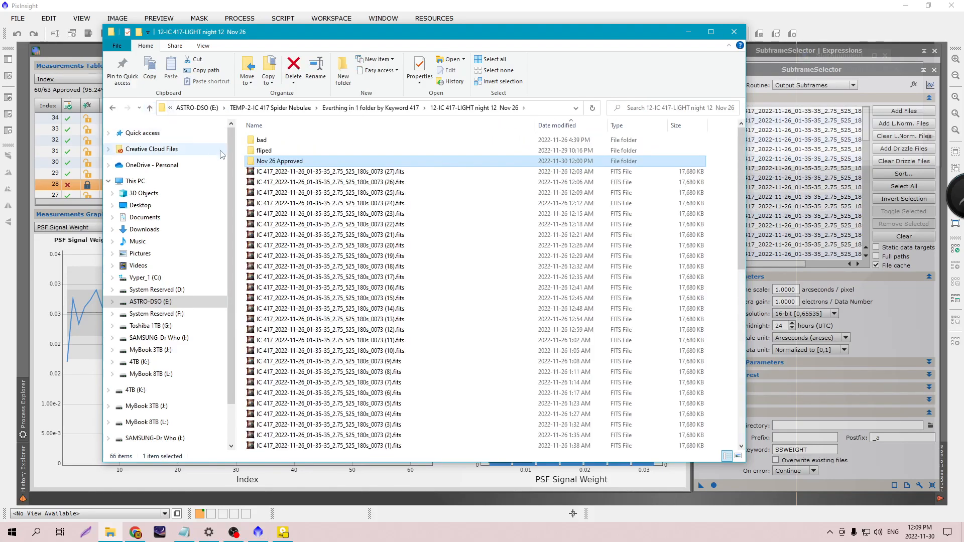
- Check the combined properties of the Nov 26 Approved folder and all FITS files in the night 12 folder, and clear the multiple selection
left_click_drag(248, 163, 320, 499)
right_click(318, 246)
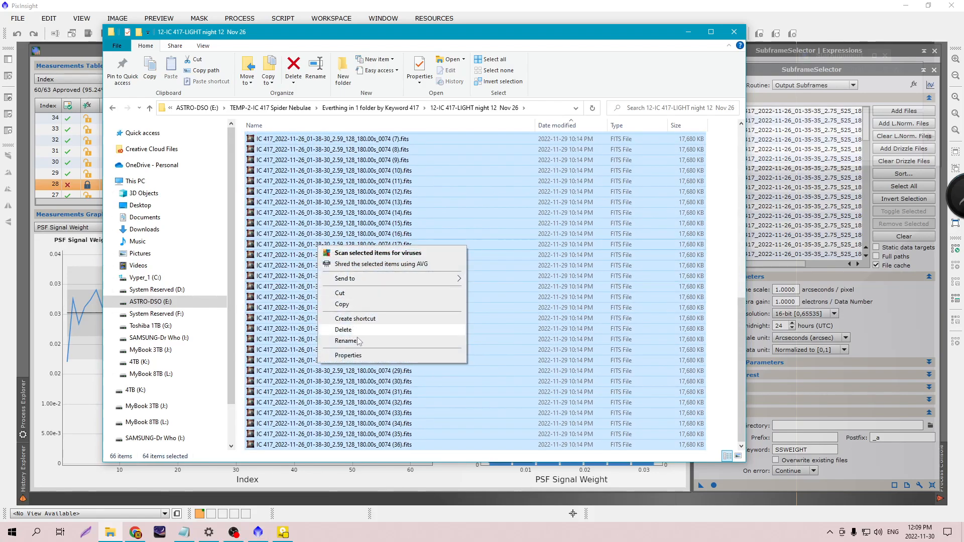
left_click(362, 356)
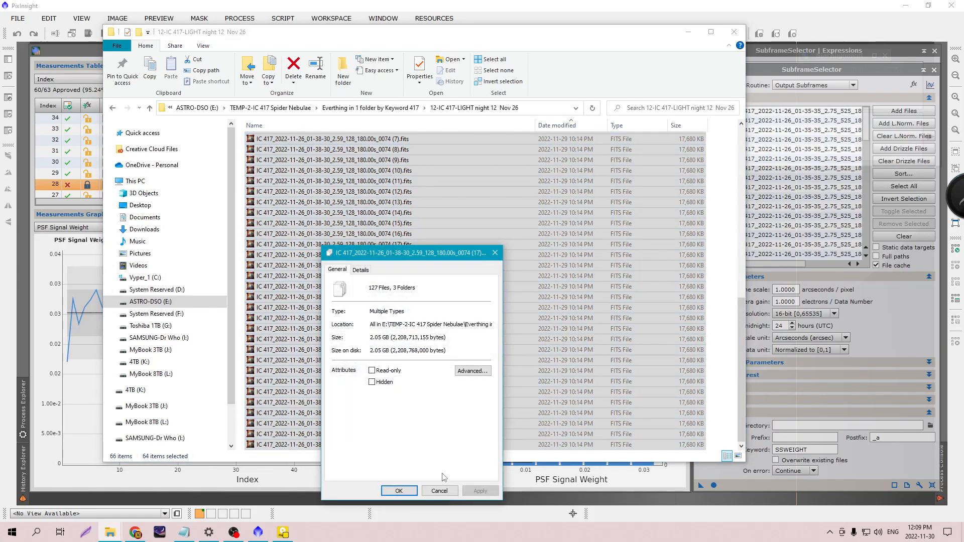
left_click(439, 491)
left_click(448, 298)
scroll(444, 296, "up", 12)
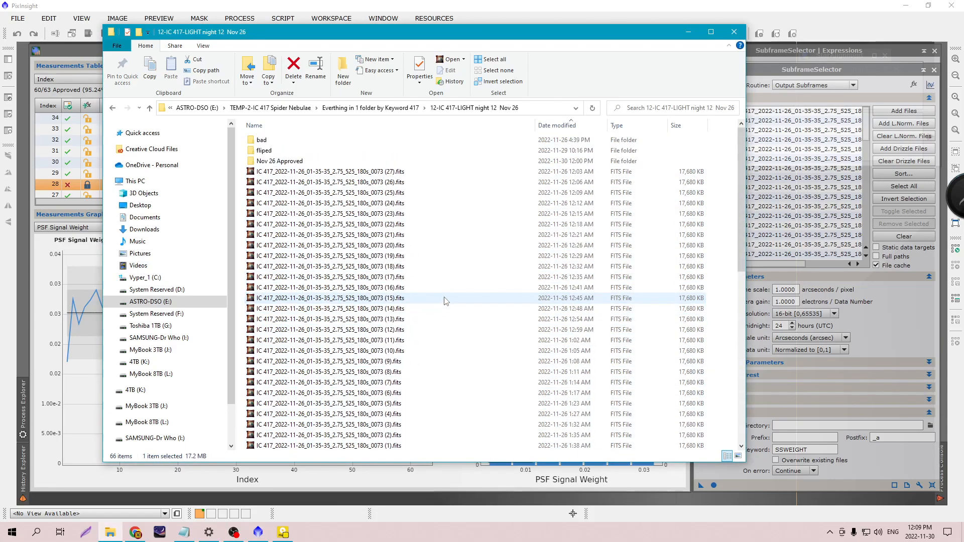
- Open the properties of the Nov 26 Approved folder alone
left_click(296, 162)
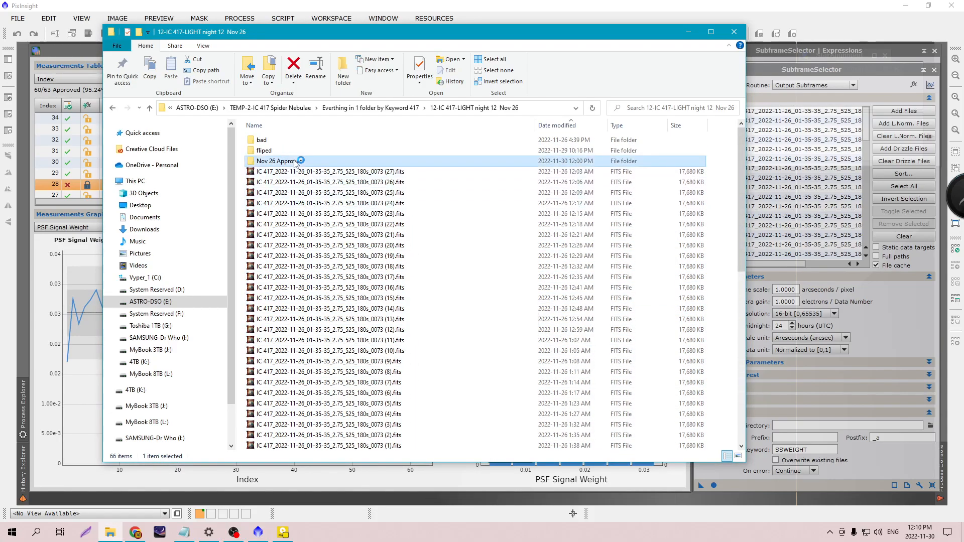
right_click(295, 163)
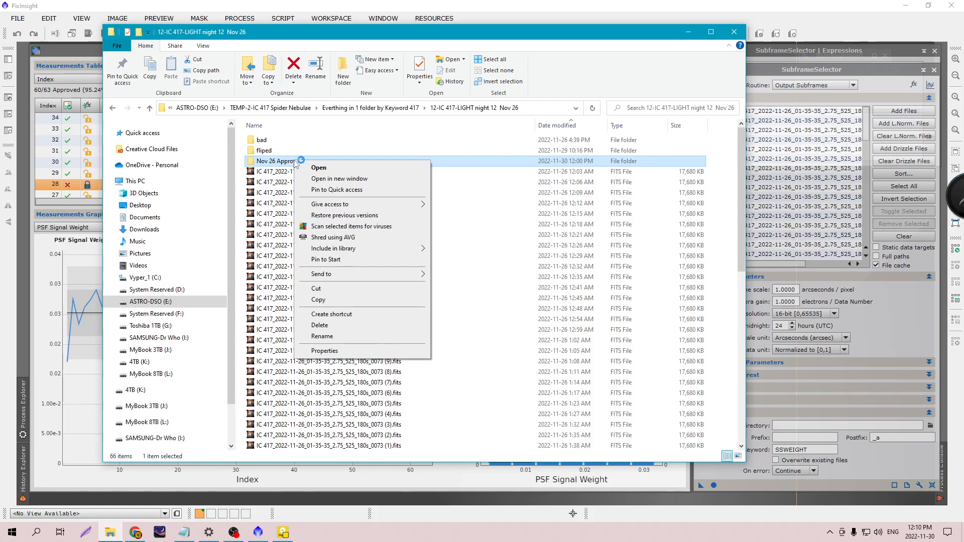
left_click(344, 351)
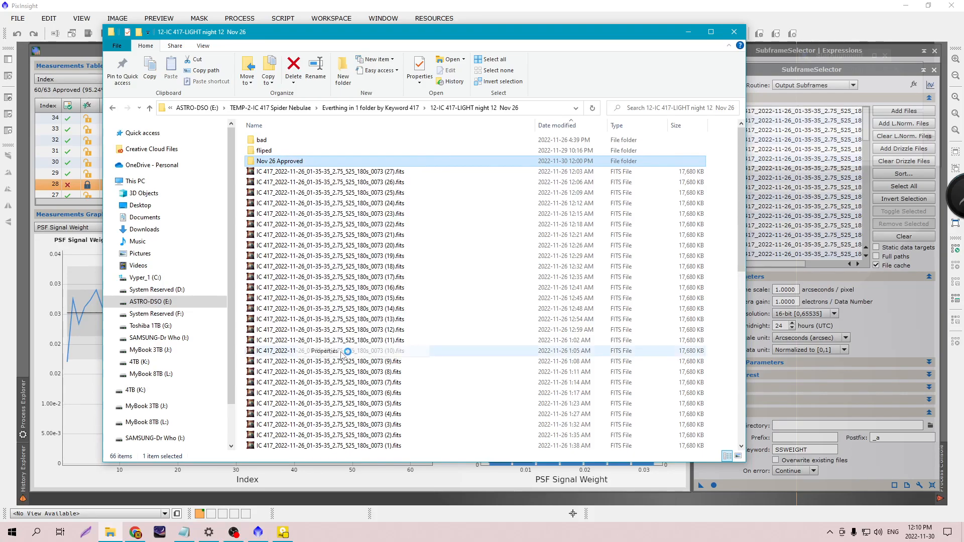